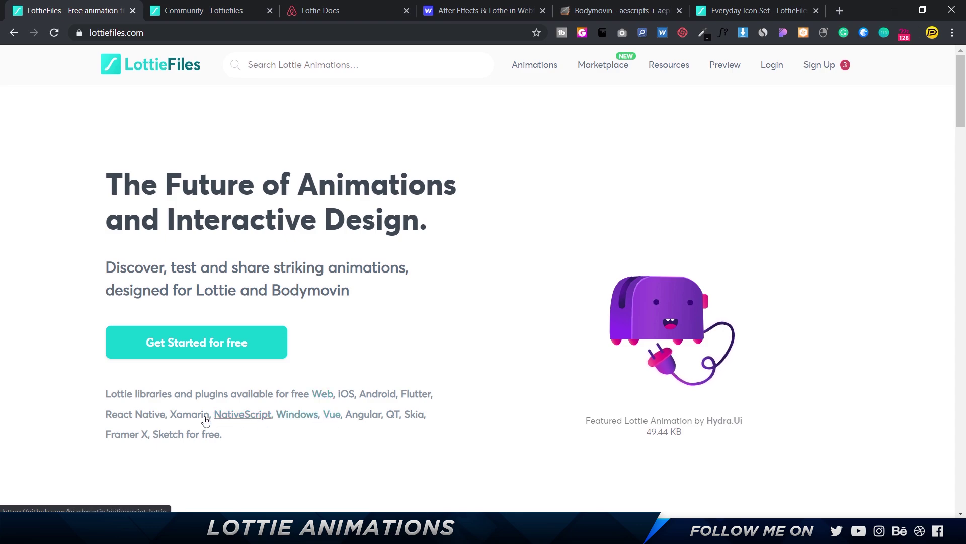
Step: Open the Flutter library's GitHub page from the LottieFiles homepage, look through its README and files, and close it
{"action": "left_click", "coordinate": [412, 395]}
{"action": "scroll", "coordinate": [413, 396], "scroll_direction": "down", "scroll_amount": 15}
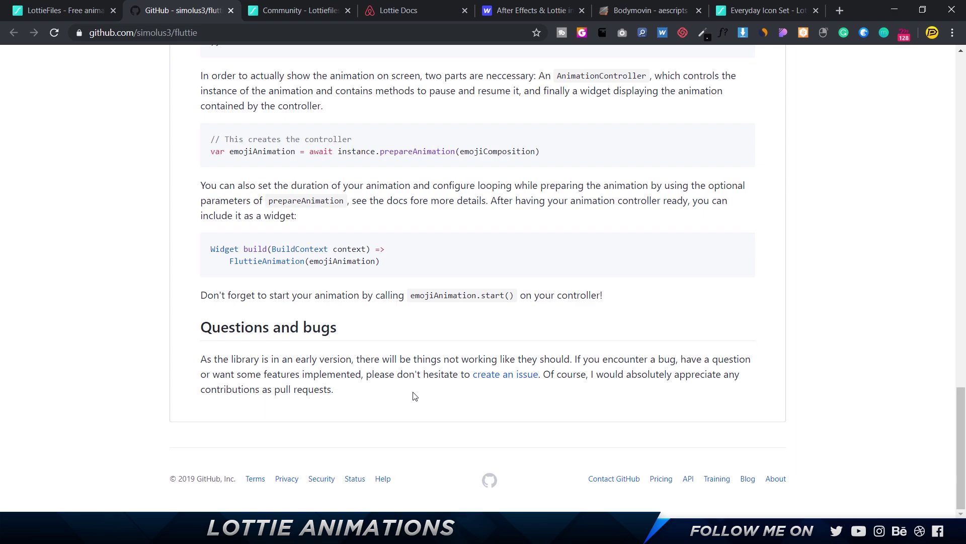
{"action": "scroll", "coordinate": [413, 396], "scroll_direction": "up", "scroll_amount": 10}
{"action": "scroll", "coordinate": [413, 397], "scroll_direction": "up", "scroll_amount": 15}
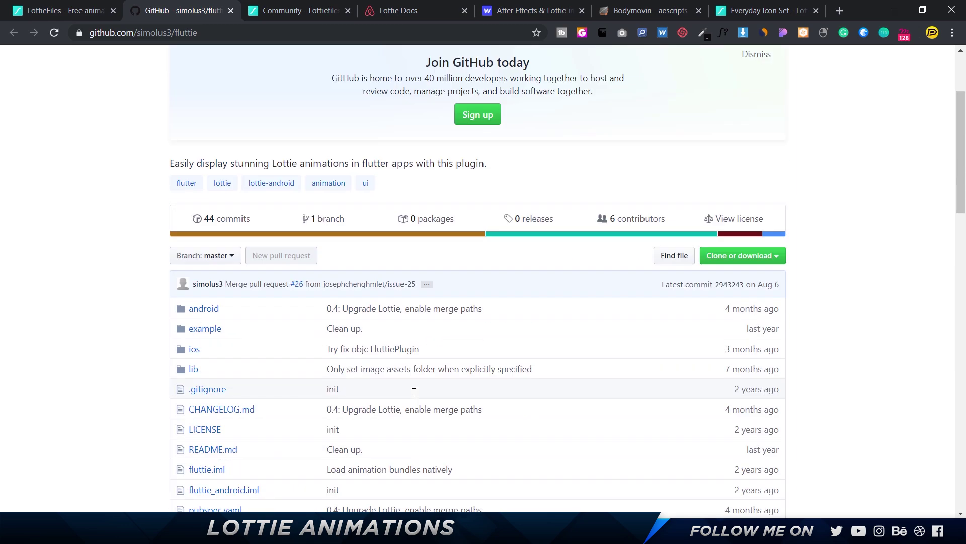
{"action": "left_click", "coordinate": [231, 11]}
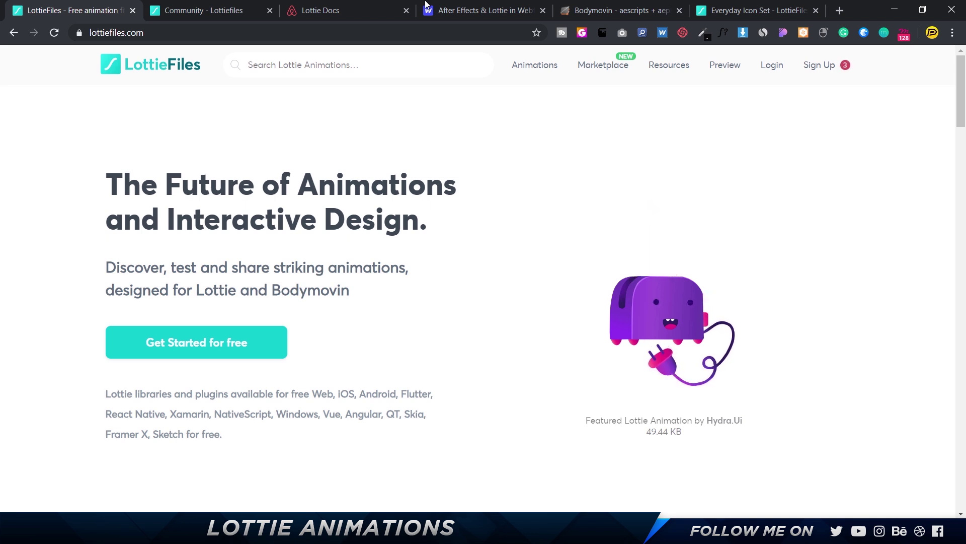
Step: View the Lottie Docs introduction and sample animations, and return to the LottieFiles homepage
{"action": "left_click", "coordinate": [380, 10]}
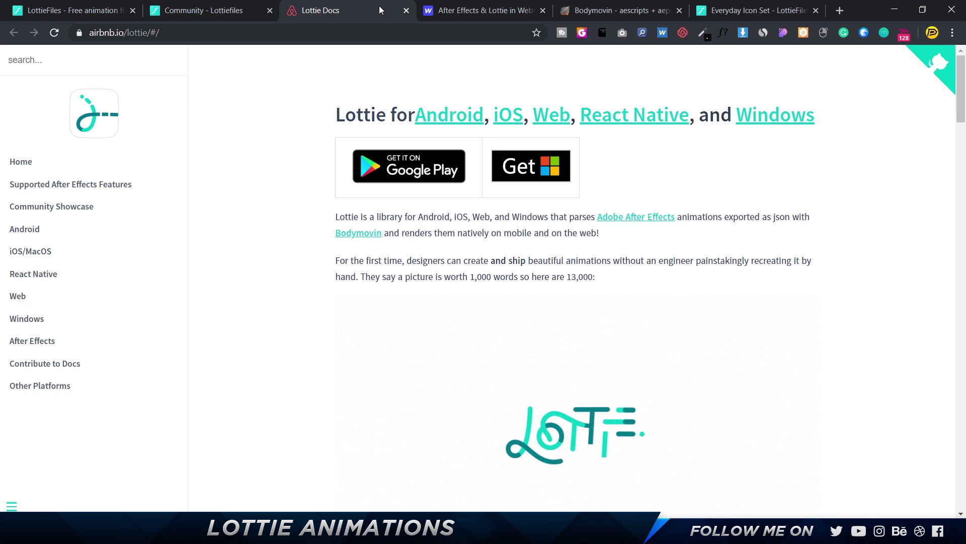
{"action": "scroll", "coordinate": [638, 395], "scroll_direction": "down", "scroll_amount": 4}
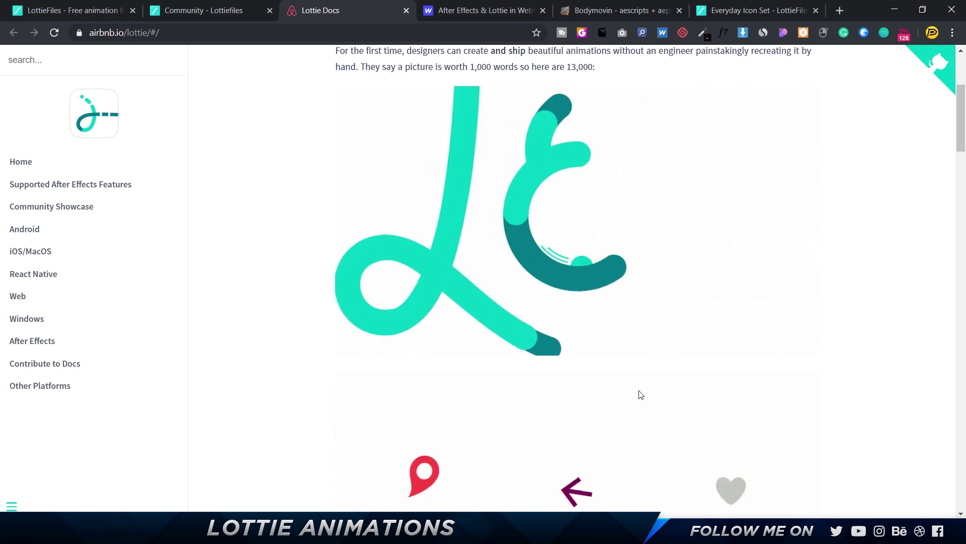
{"action": "key", "text": "ctrl+1"}
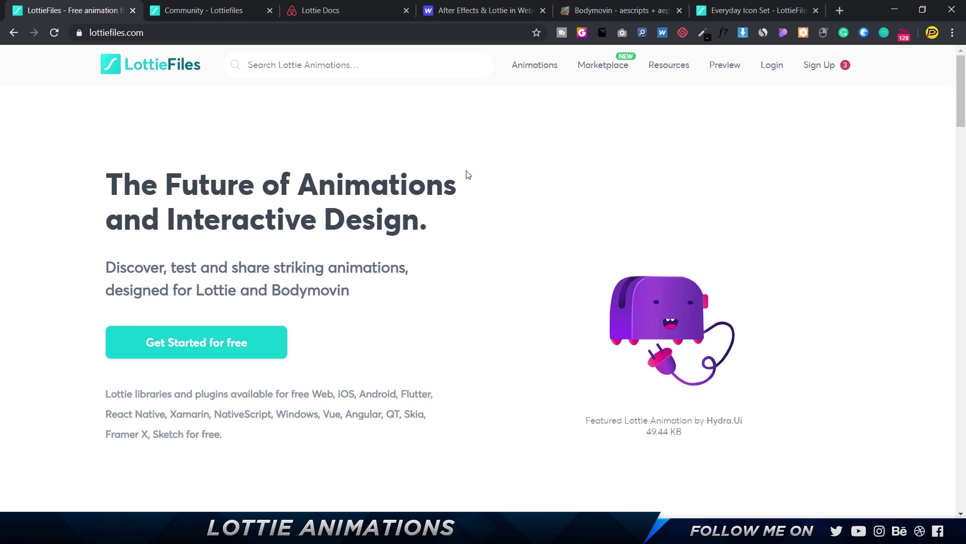
Step: Look through the LottieFiles Community page, covering the app showcase, #BuildWithLottie tweets and community numbers
{"action": "key", "text": "ctrl+2"}
{"action": "scroll", "coordinate": [449, 190], "scroll_direction": "down", "scroll_amount": 2}
{"action": "scroll", "coordinate": [524, 196], "scroll_direction": "down", "scroll_amount": 2}
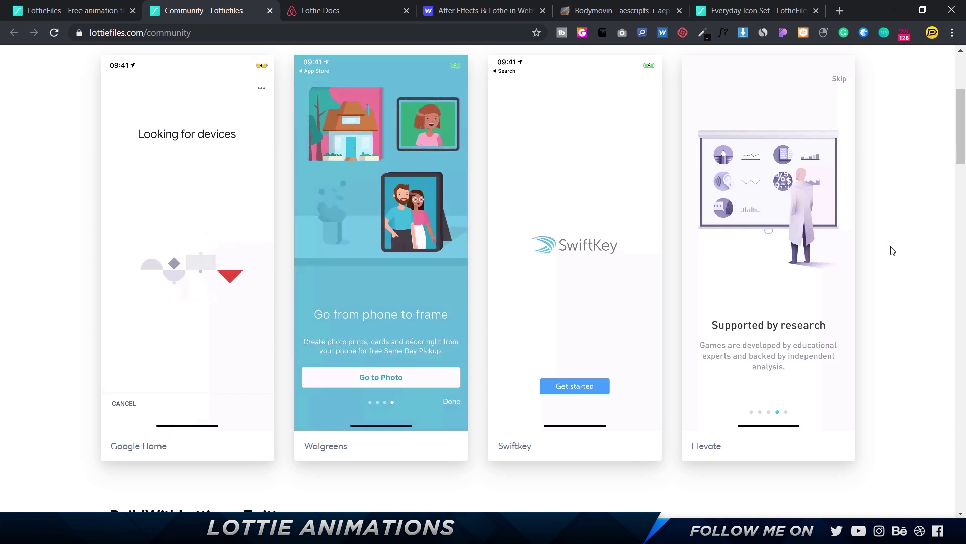
{"action": "scroll", "coordinate": [892, 251], "scroll_direction": "down", "scroll_amount": 8}
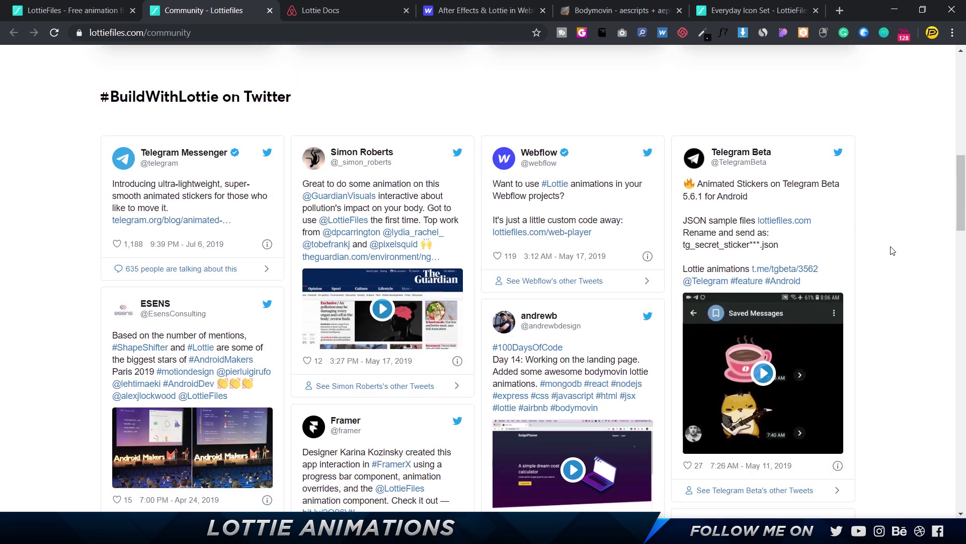
{"action": "scroll", "coordinate": [892, 251], "scroll_direction": "down", "scroll_amount": 2}
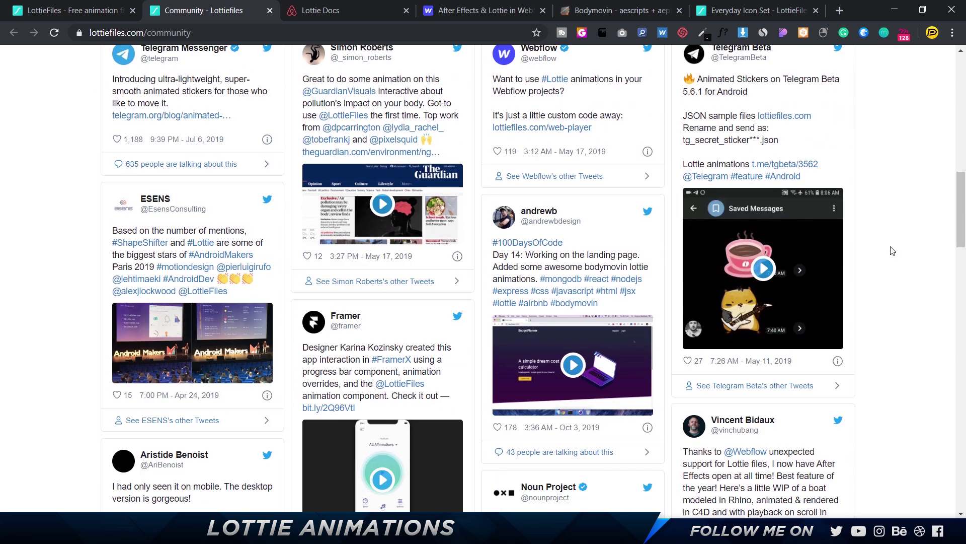
{"action": "scroll", "coordinate": [892, 251], "scroll_direction": "down", "scroll_amount": 20}
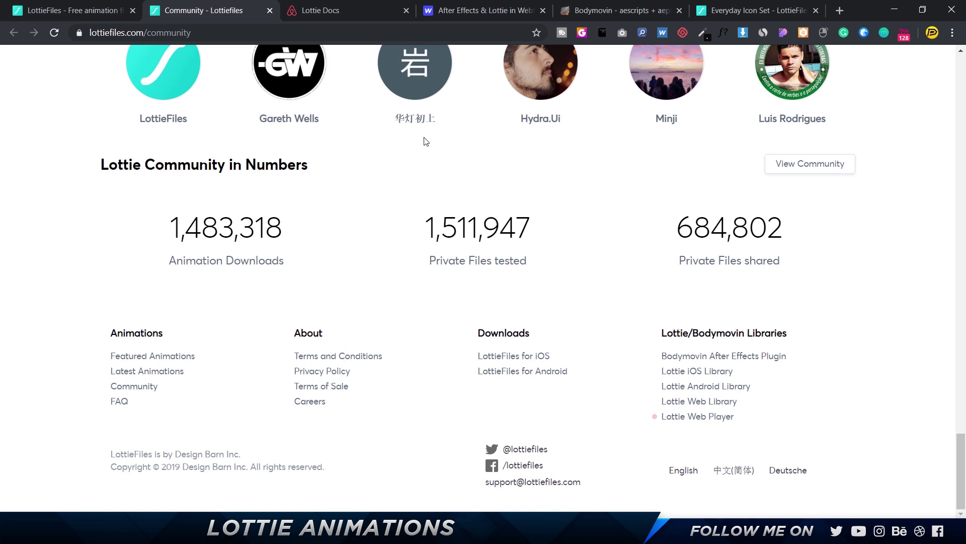
Step: Review Webflow University's After Effects & Lottie in Webflow course page, including its requirements, introductory lessons and Lottie features
{"action": "left_click", "coordinate": [497, 10]}
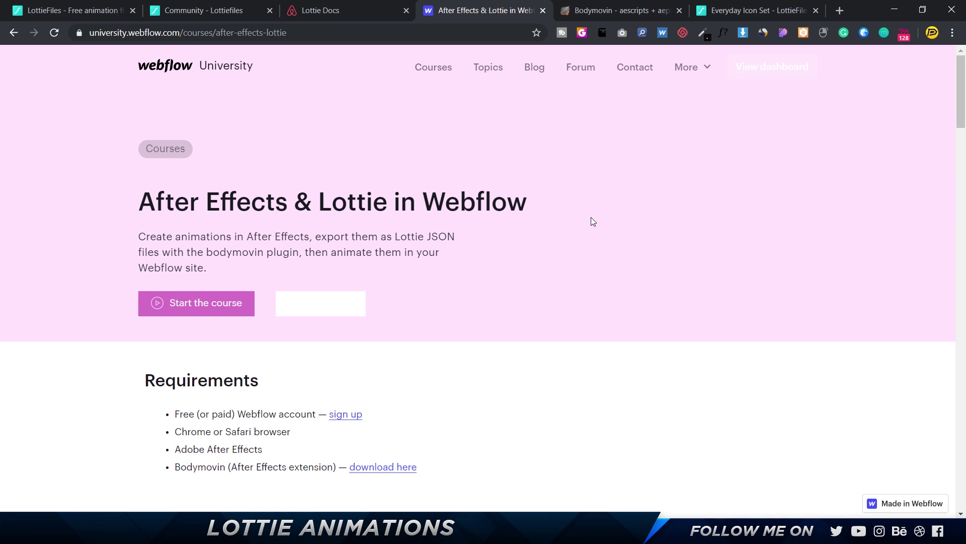
{"action": "scroll", "coordinate": [592, 220], "scroll_direction": "down", "scroll_amount": 6}
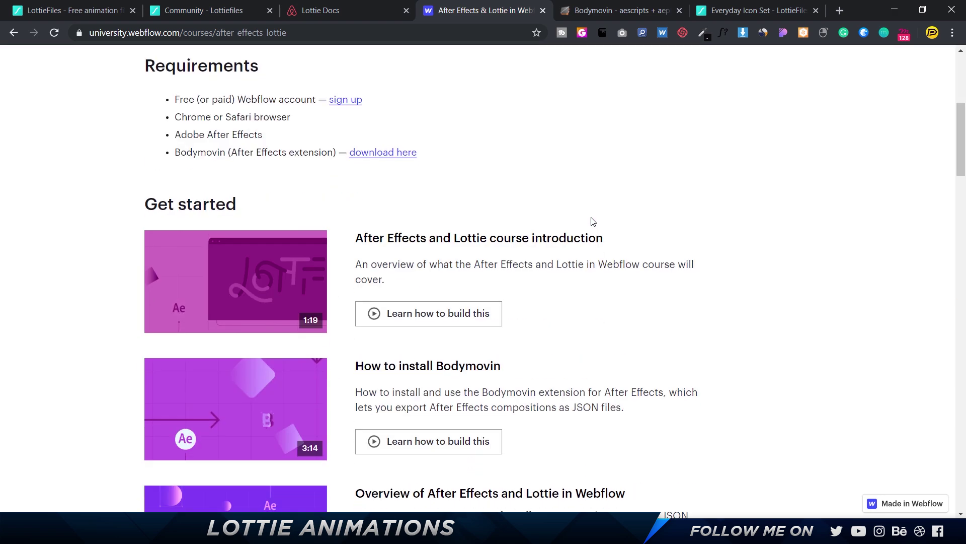
{"action": "scroll", "coordinate": [592, 220], "scroll_direction": "down", "scroll_amount": 6}
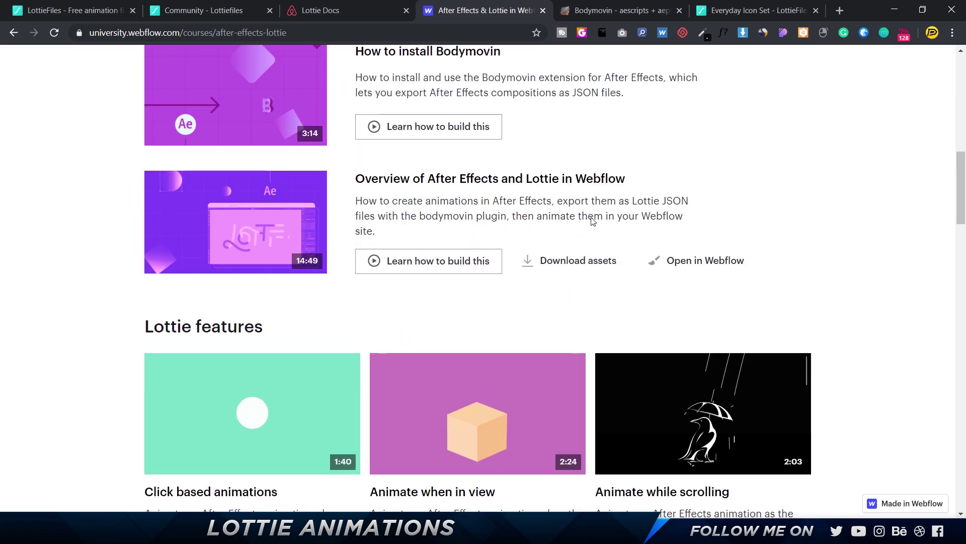
{"action": "scroll", "coordinate": [592, 220], "scroll_direction": "down", "scroll_amount": 2}
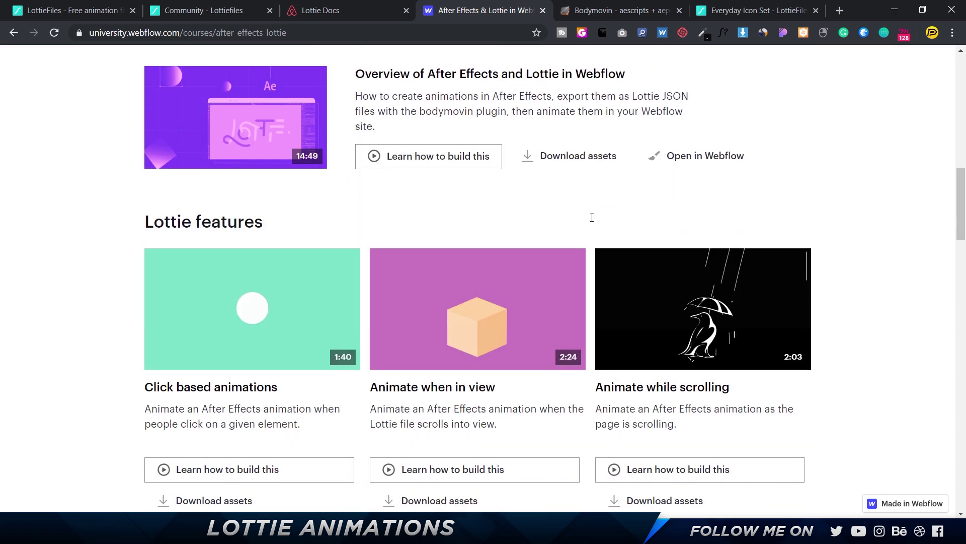
{"action": "scroll", "coordinate": [592, 217], "scroll_direction": "down", "scroll_amount": 4}
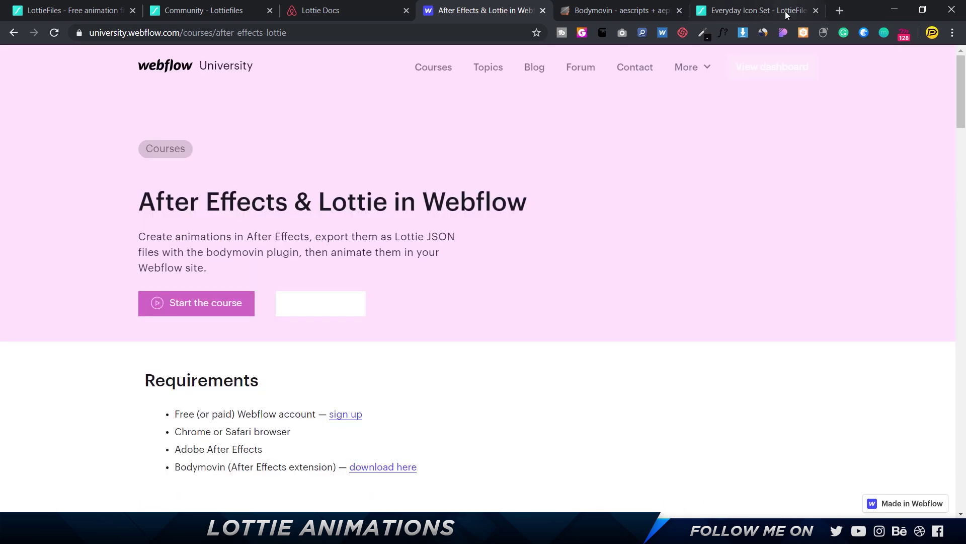
Step: Browse the animated icons in the Everyday Icon Set on the LottieFiles marketplace and return to the page's beginning
{"action": "left_click", "coordinate": [785, 11]}
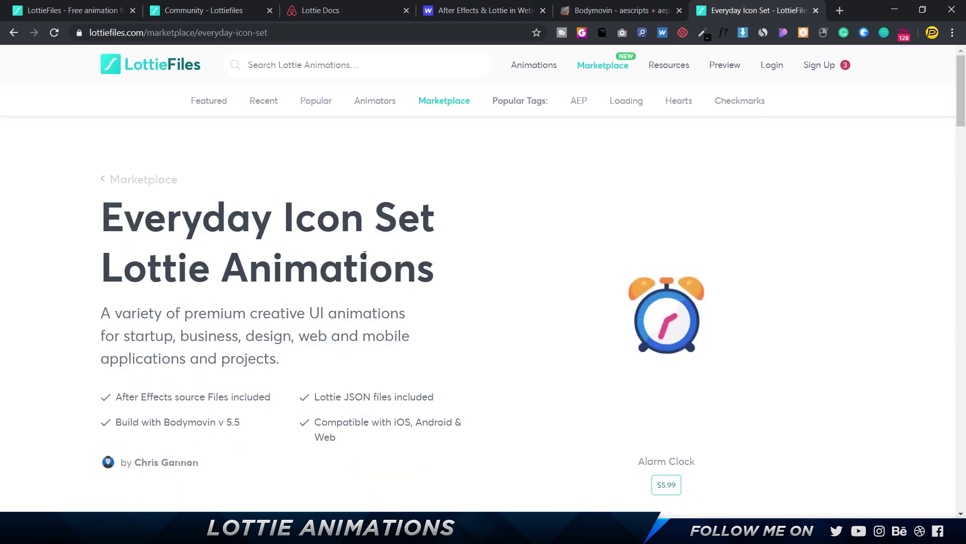
{"action": "scroll", "coordinate": [539, 255], "scroll_direction": "down", "scroll_amount": 4}
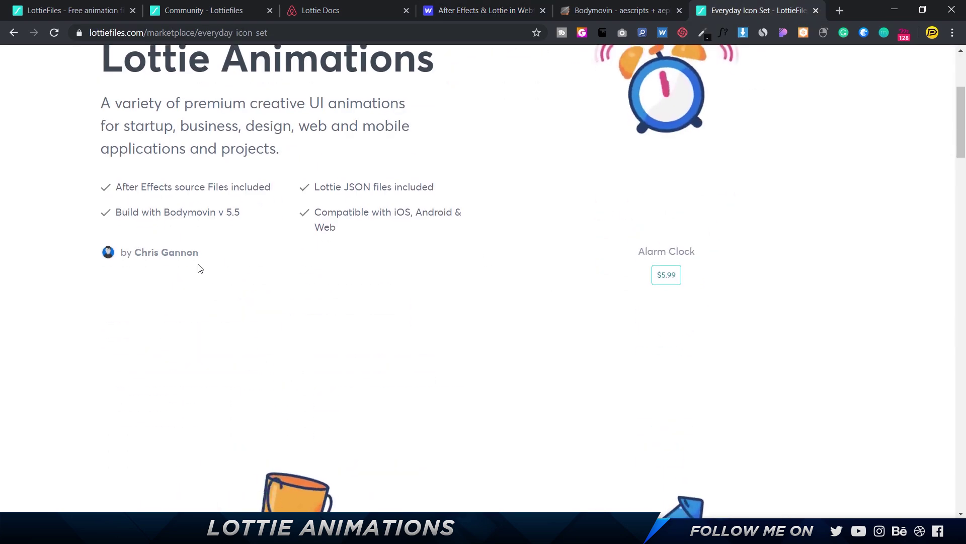
{"action": "scroll", "coordinate": [548, 271], "scroll_direction": "down", "scroll_amount": 6}
{"action": "scroll", "coordinate": [548, 274], "scroll_direction": "down", "scroll_amount": 20}
{"action": "scroll", "coordinate": [548, 273], "scroll_direction": "down", "scroll_amount": 2}
{"action": "scroll", "coordinate": [522, 233], "scroll_direction": "up", "scroll_amount": 4}
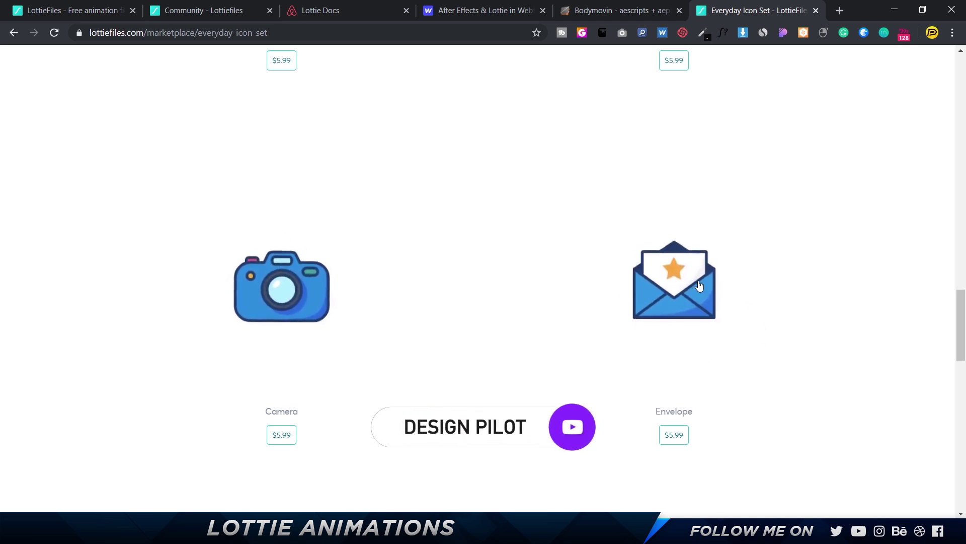
{"action": "scroll", "coordinate": [699, 286], "scroll_direction": "down", "scroll_amount": 10}
{"action": "scroll", "coordinate": [700, 286], "scroll_direction": "down", "scroll_amount": 4}
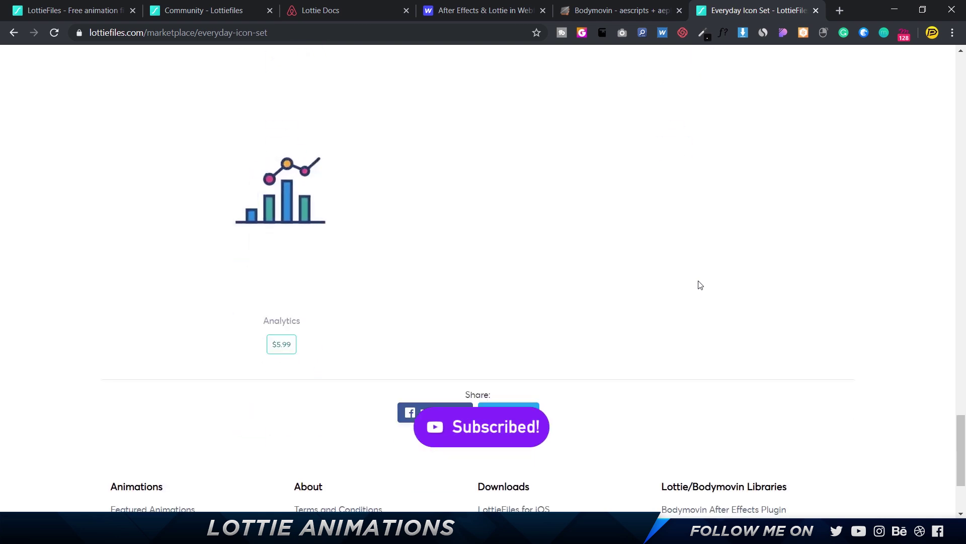
{"action": "scroll", "coordinate": [700, 284], "scroll_direction": "up", "scroll_amount": 3}
{"action": "scroll", "coordinate": [700, 285], "scroll_direction": "up", "scroll_amount": 11}
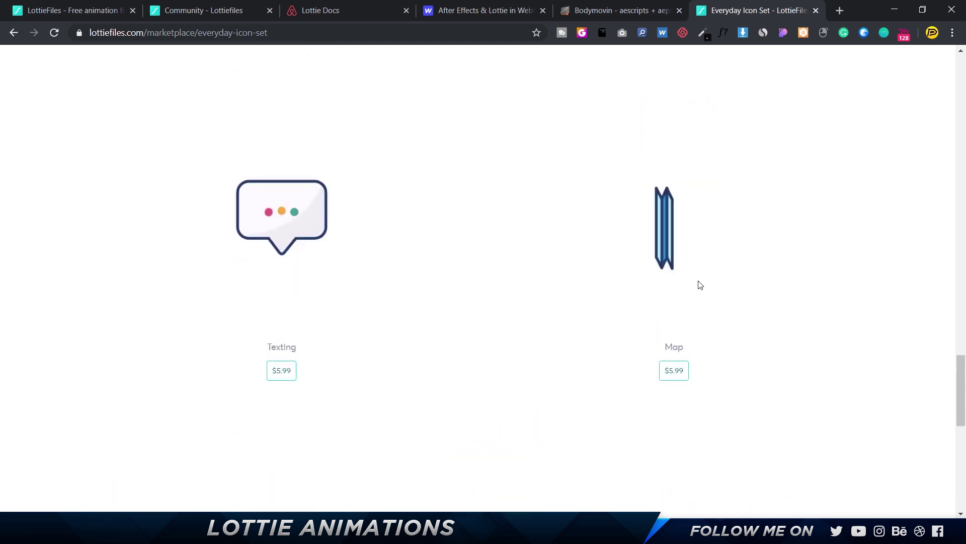
{"action": "scroll", "coordinate": [761, 278], "scroll_direction": "up", "scroll_amount": 20}
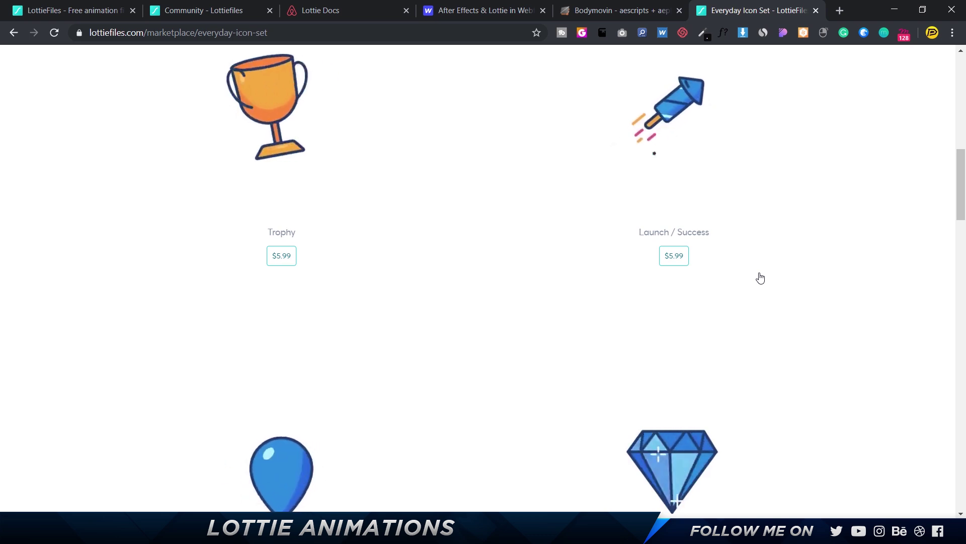
{"action": "scroll", "coordinate": [761, 278], "scroll_direction": "up", "scroll_amount": 8}
{"action": "scroll", "coordinate": [760, 278], "scroll_direction": "up", "scroll_amount": 3}
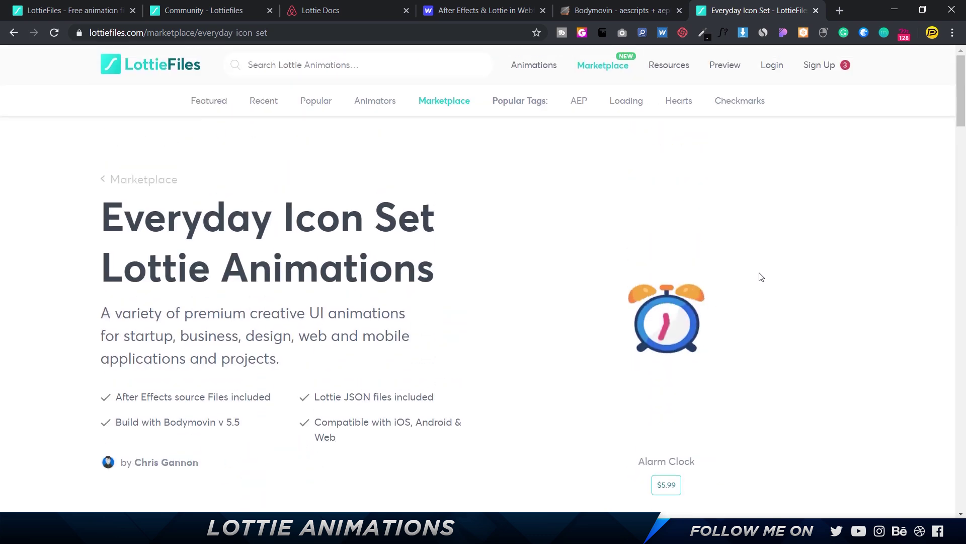
Step: Open the Android documentation in Lottie Docs and look through its code examples and list of topics
{"action": "left_click", "coordinate": [365, 17]}
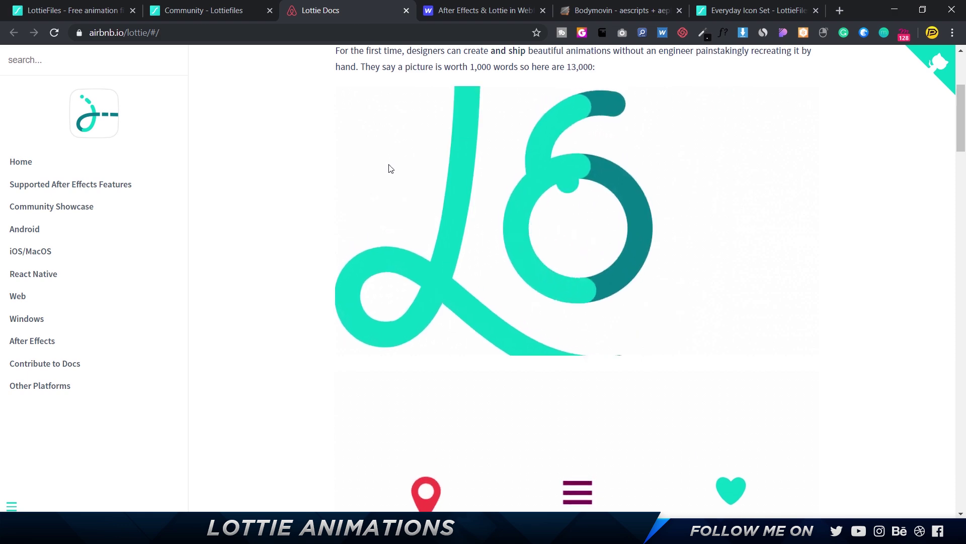
{"action": "scroll", "coordinate": [388, 168], "scroll_direction": "up", "scroll_amount": 4}
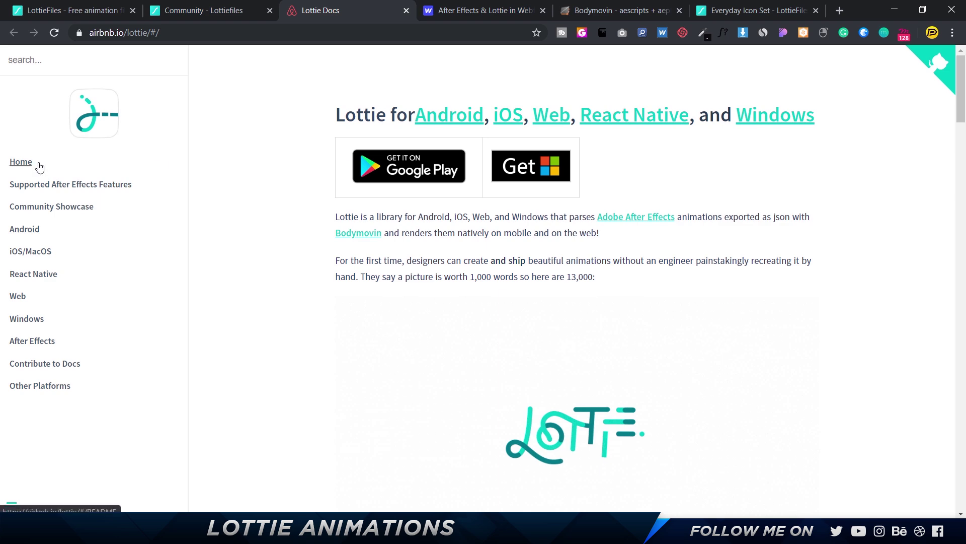
{"action": "left_click", "coordinate": [24, 228]}
{"action": "scroll", "coordinate": [603, 242], "scroll_direction": "down", "scroll_amount": 20}
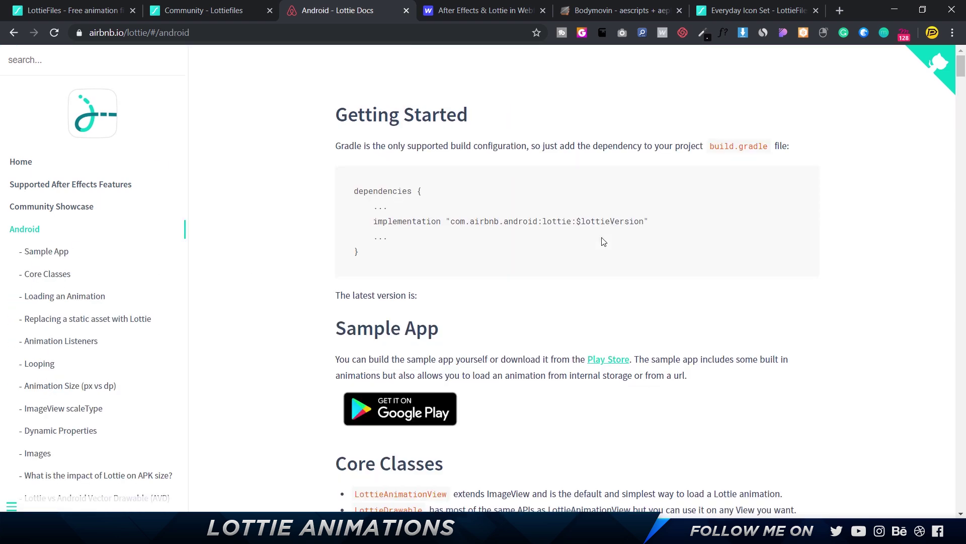
{"action": "scroll", "coordinate": [603, 242], "scroll_direction": "down", "scroll_amount": 8}
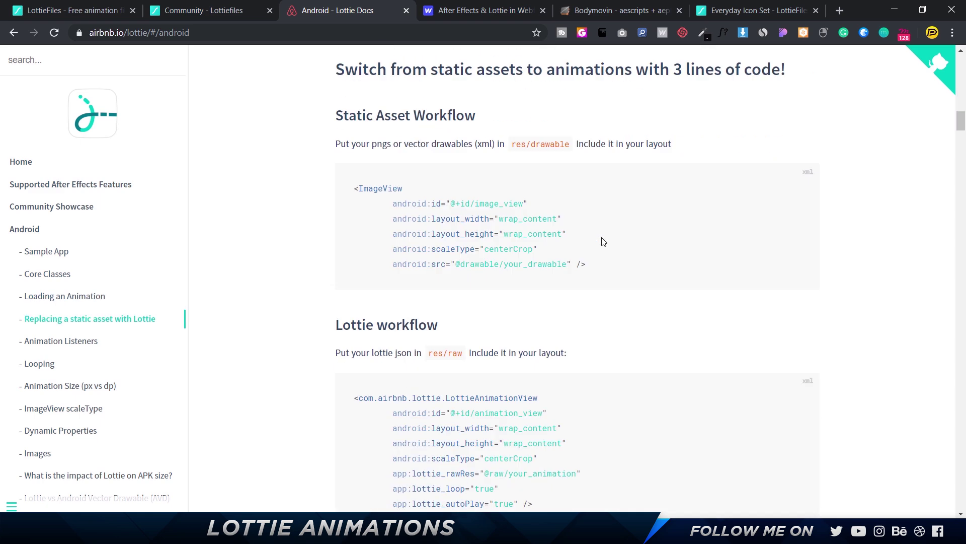
{"action": "scroll", "coordinate": [66, 351], "scroll_direction": "down", "scroll_amount": 6}
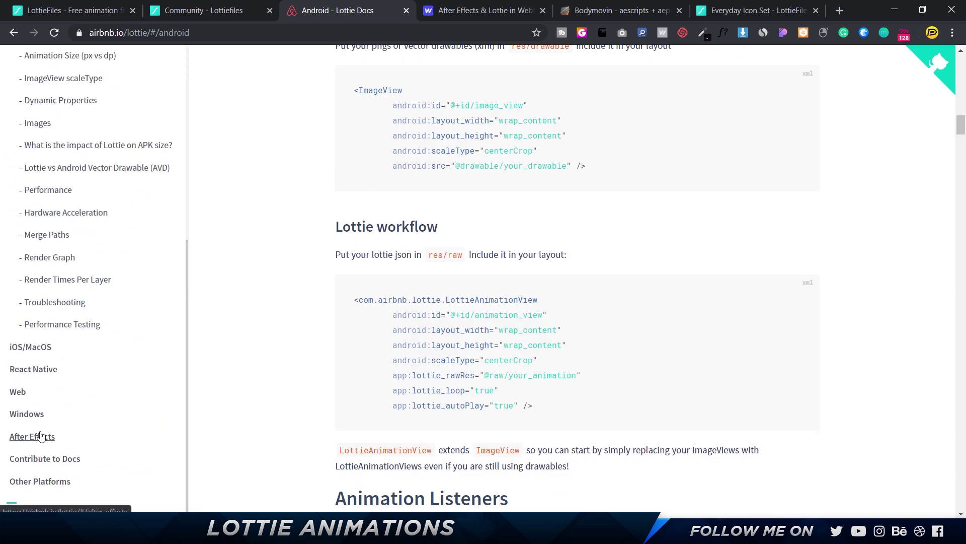
{"action": "scroll", "coordinate": [39, 437], "scroll_direction": "up", "scroll_amount": 7}
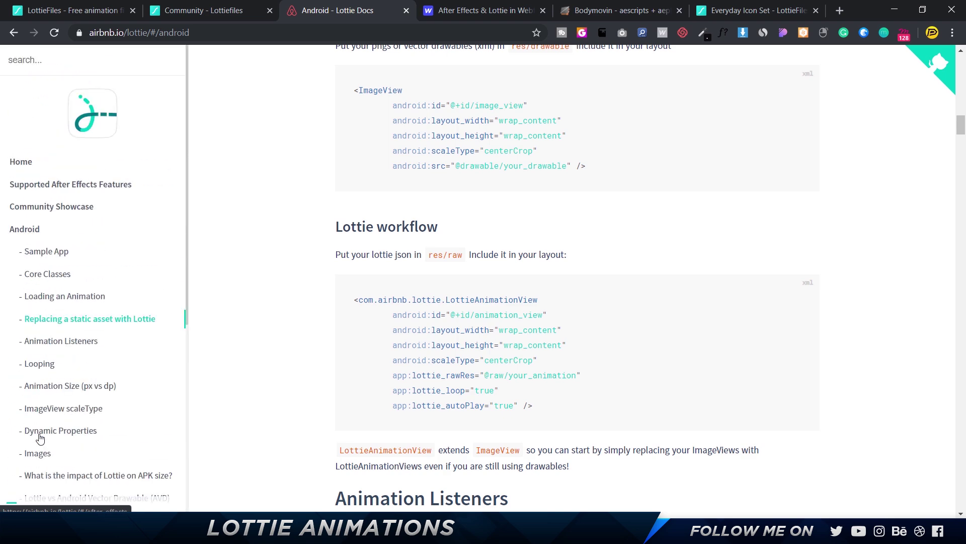
Step: Open the Supported After Effects Features page and look through the feature table for each platform
{"action": "left_click", "coordinate": [74, 187]}
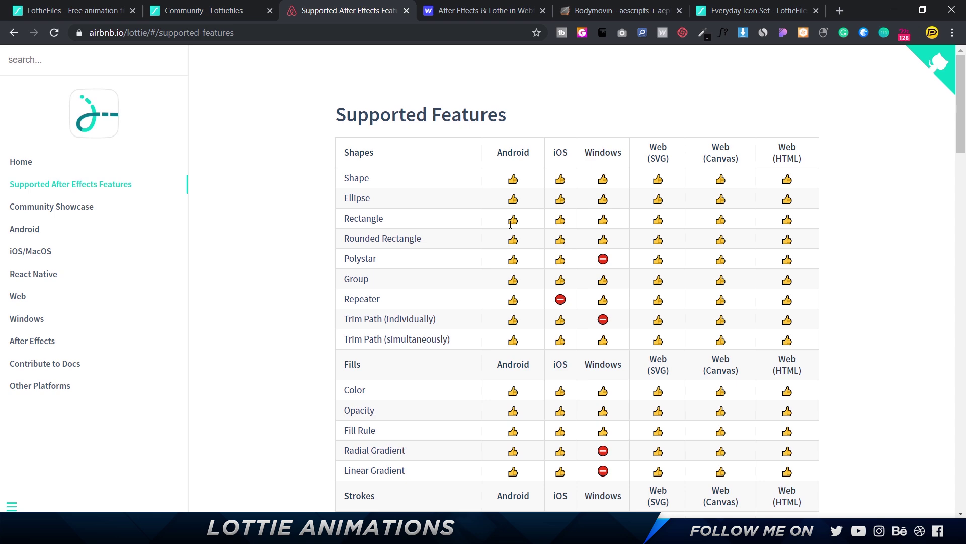
{"action": "scroll", "coordinate": [646, 266], "scroll_direction": "down", "scroll_amount": 10}
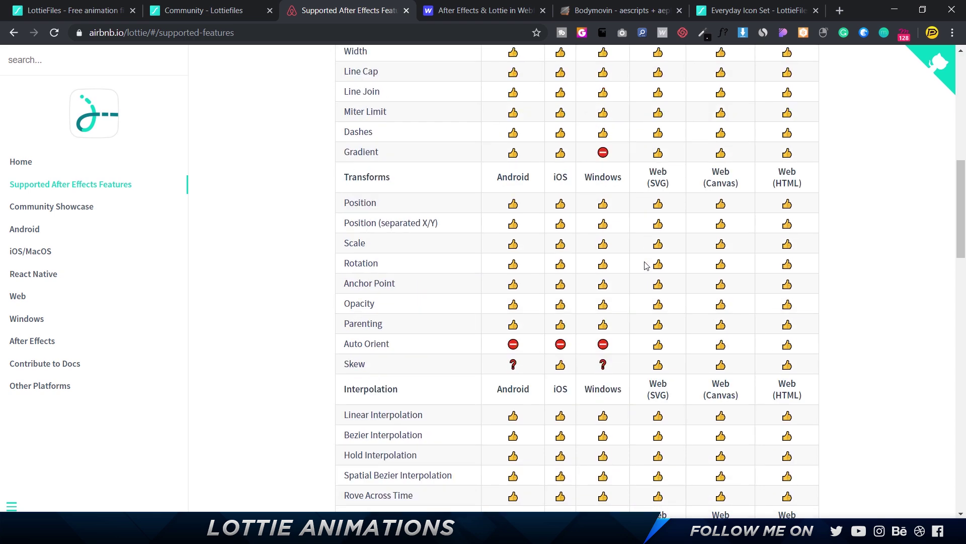
{"action": "scroll", "coordinate": [646, 266], "scroll_direction": "down", "scroll_amount": 9}
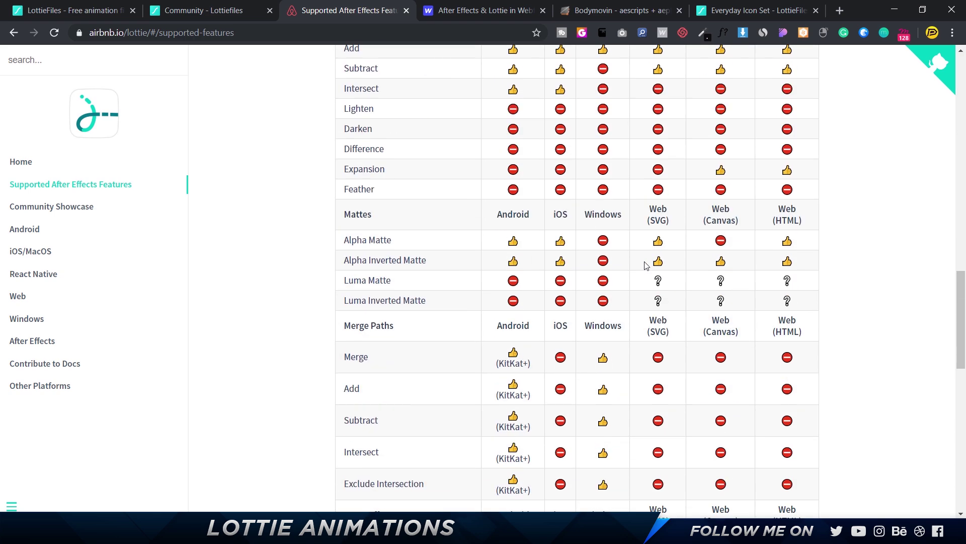
Step: Examine platform support for the Masks, Mattes and Merge Paths features, including the Lighten and Darken mask modes
{"action": "scroll", "coordinate": [646, 265], "scroll_direction": "up", "scroll_amount": 3}
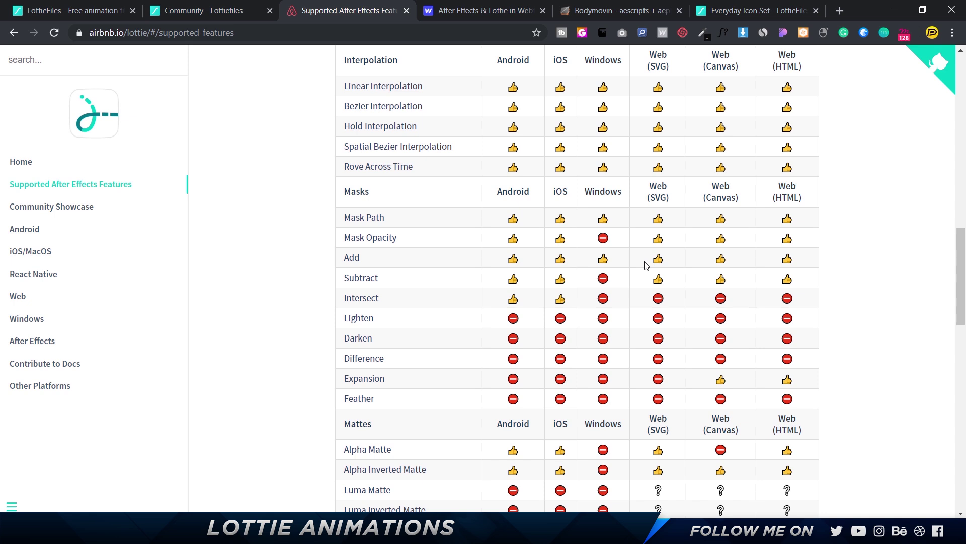
{"action": "left_click_drag", "start_coordinate": [343, 195], "coordinate": [707, 197]}
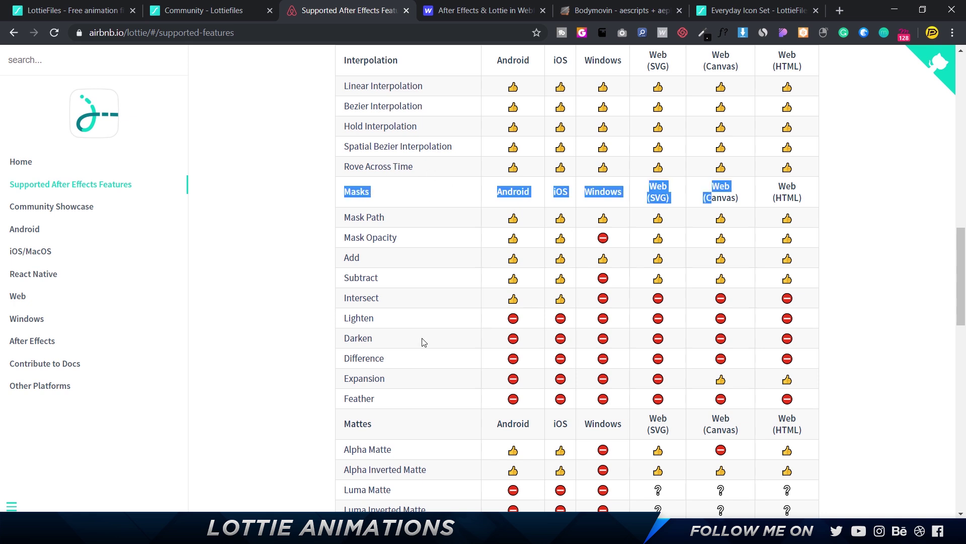
{"action": "left_click", "coordinate": [352, 277]}
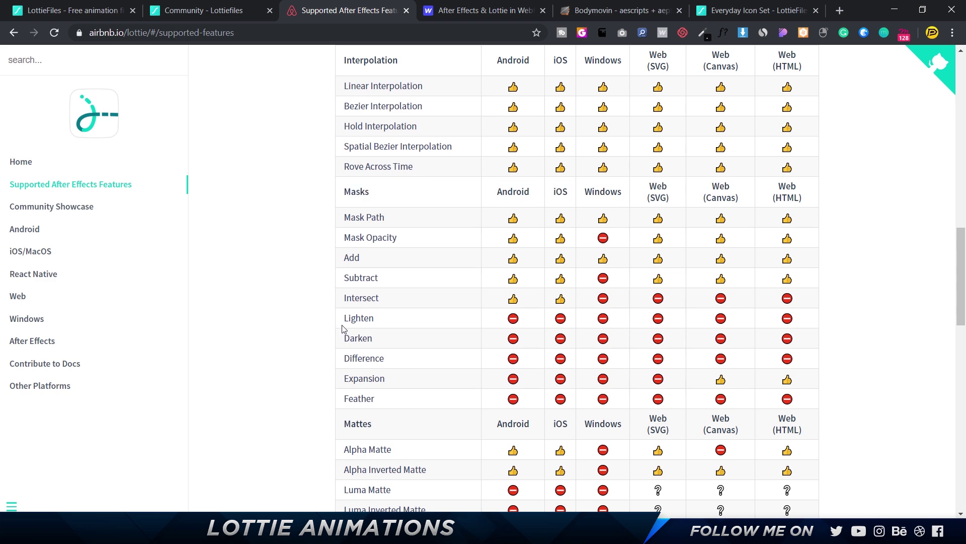
{"action": "left_click_drag", "start_coordinate": [376, 334], "coordinate": [345, 316]}
{"action": "left_click", "coordinate": [359, 355]}
{"action": "scroll", "coordinate": [714, 373], "scroll_direction": "down", "scroll_amount": 7}
{"action": "scroll", "coordinate": [537, 221], "scroll_direction": "up", "scroll_amount": 3}
{"action": "scroll", "coordinate": [395, 202], "scroll_direction": "up", "scroll_amount": 2}
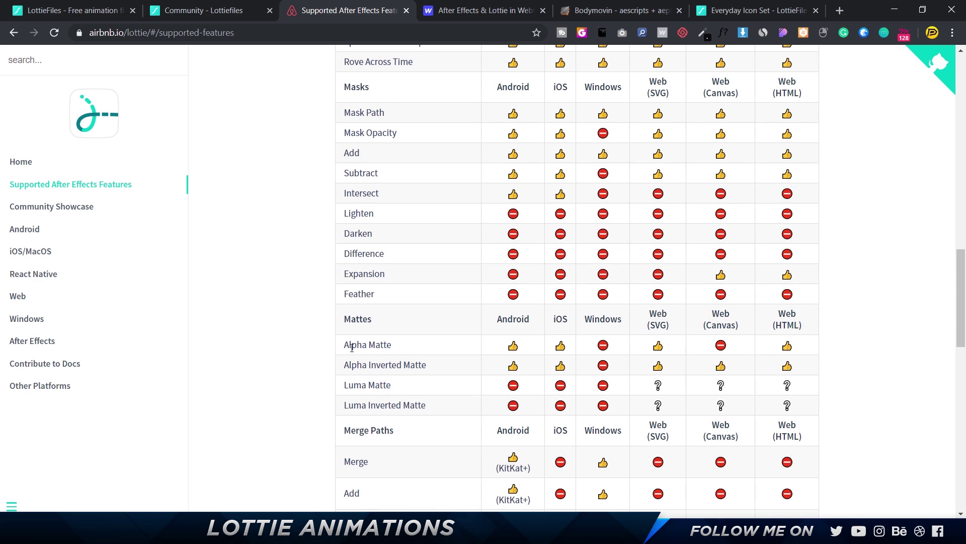
Step: Look through the remaining Merge Paths, Layer Effects, Text and Other rows of the feature table and open the After Effects documentation
{"action": "scroll", "coordinate": [759, 357], "scroll_direction": "down", "scroll_amount": 4}
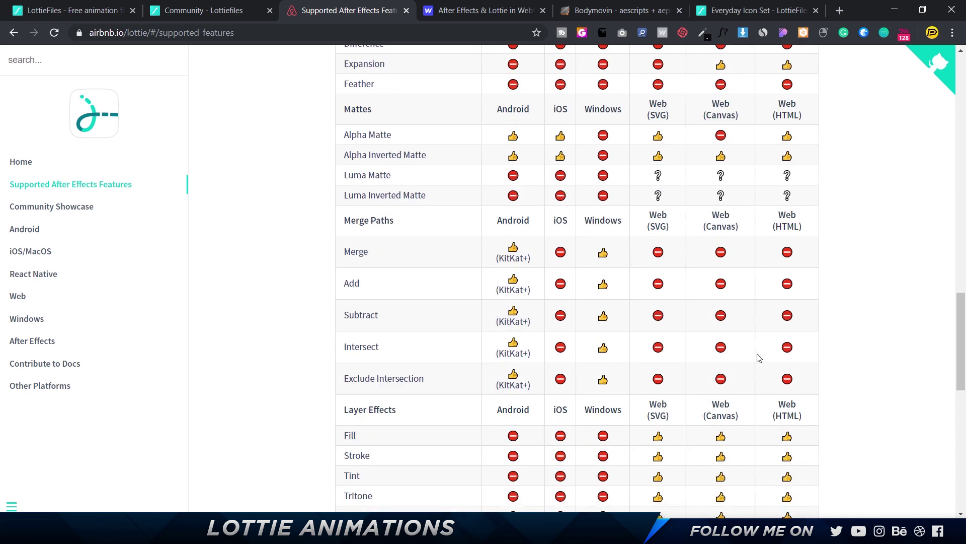
{"action": "scroll", "coordinate": [759, 357], "scroll_direction": "down", "scroll_amount": 8}
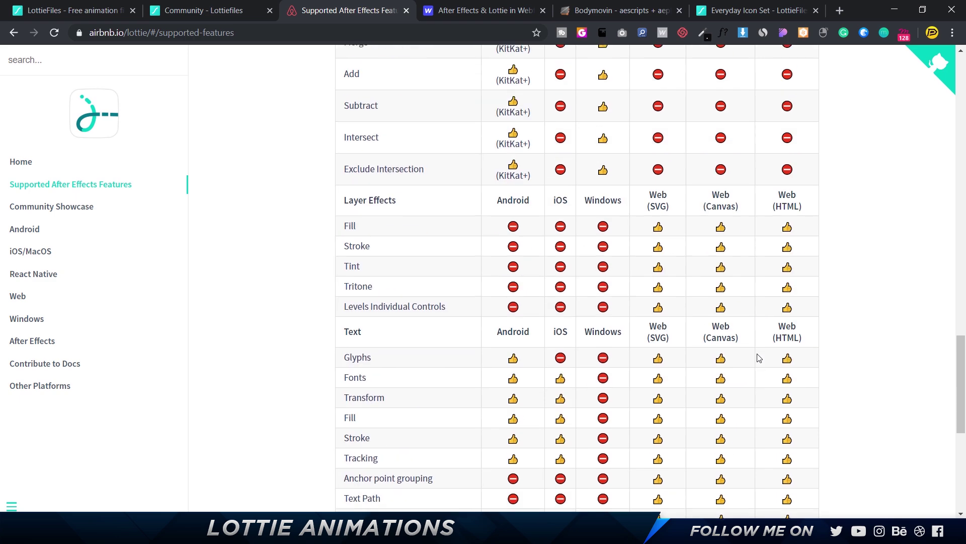
{"action": "scroll", "coordinate": [759, 357], "scroll_direction": "up", "scroll_amount": 15}
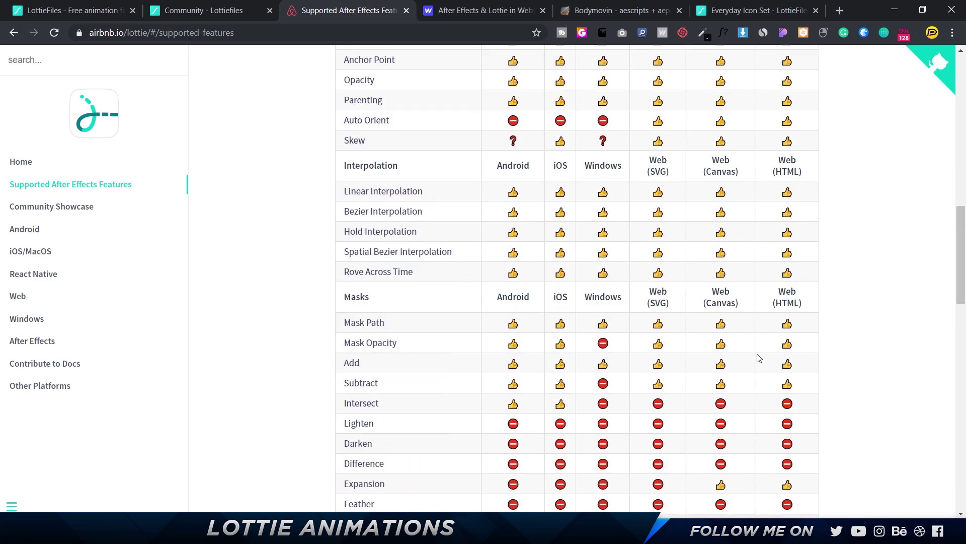
{"action": "scroll", "coordinate": [519, 217], "scroll_direction": "down", "scroll_amount": 7}
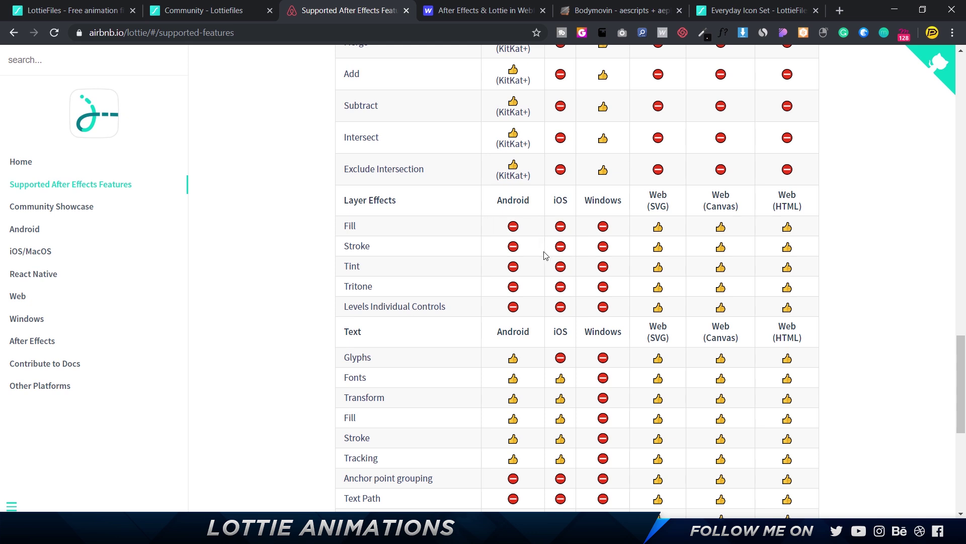
{"action": "scroll", "coordinate": [545, 257], "scroll_direction": "down", "scroll_amount": 7}
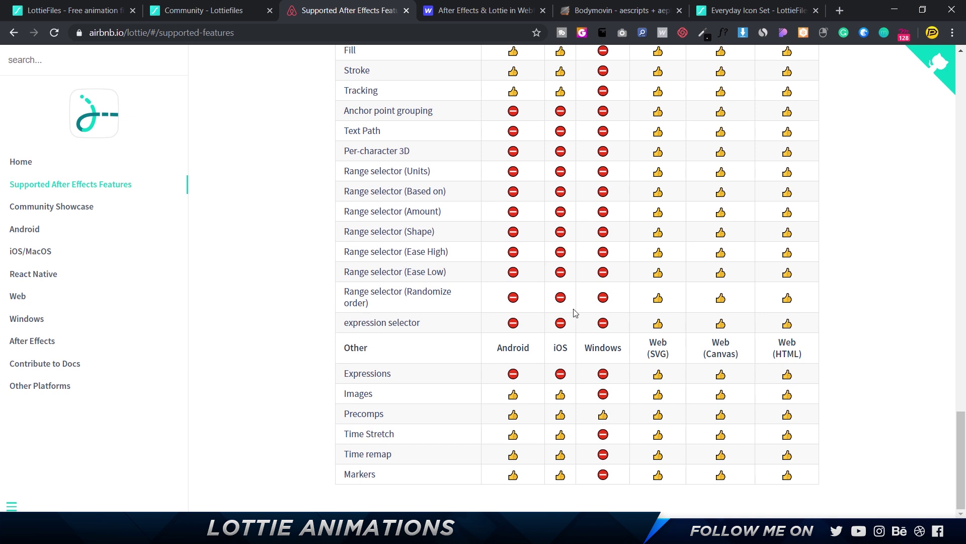
{"action": "left_click", "coordinate": [39, 341]}
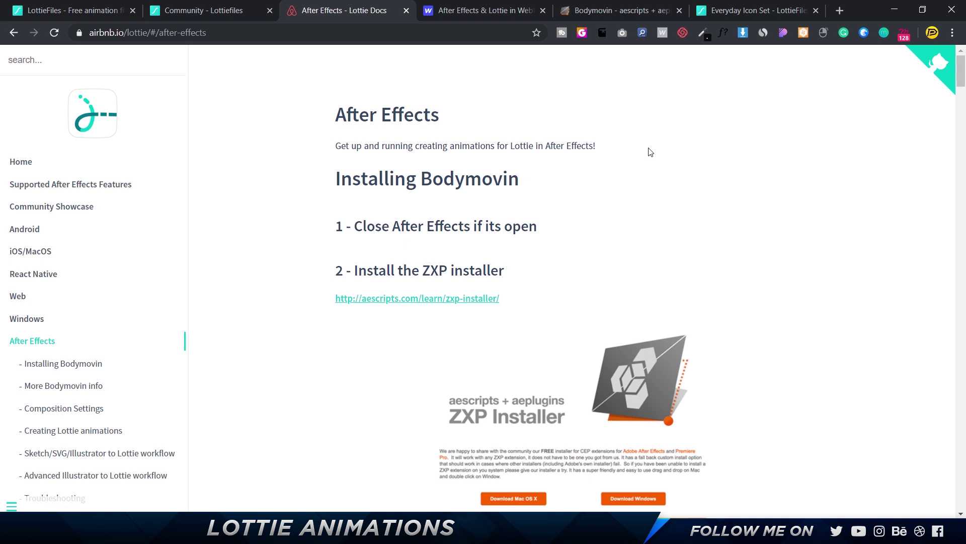
Step: Switch to the Bodymovin page on aescripts, try clearing the suggested price, and look through the product details
{"action": "left_click", "coordinate": [624, 11]}
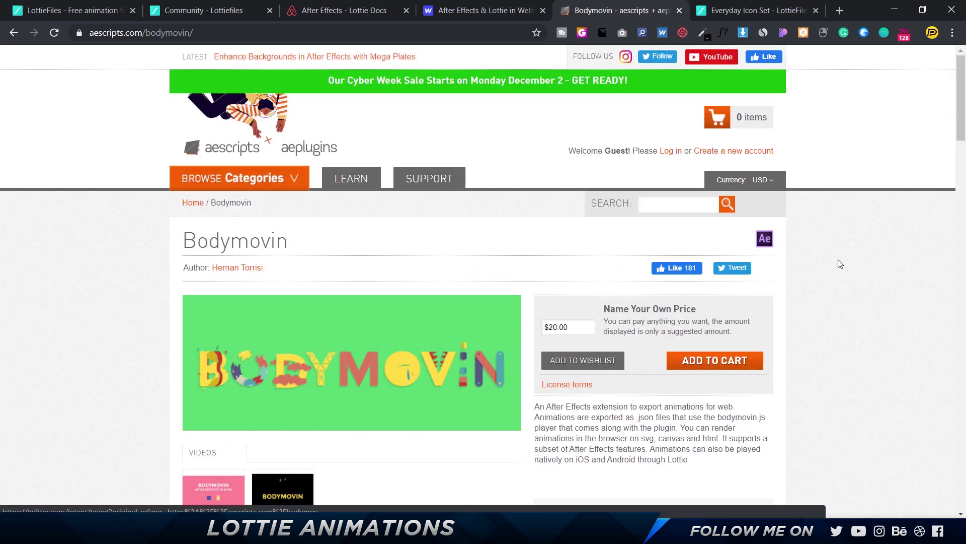
{"action": "left_click", "coordinate": [577, 330]}
{"action": "key", "text": "ctrl+a"}
{"action": "key", "text": "BackSpace"}
{"action": "left_click", "coordinate": [805, 313]}
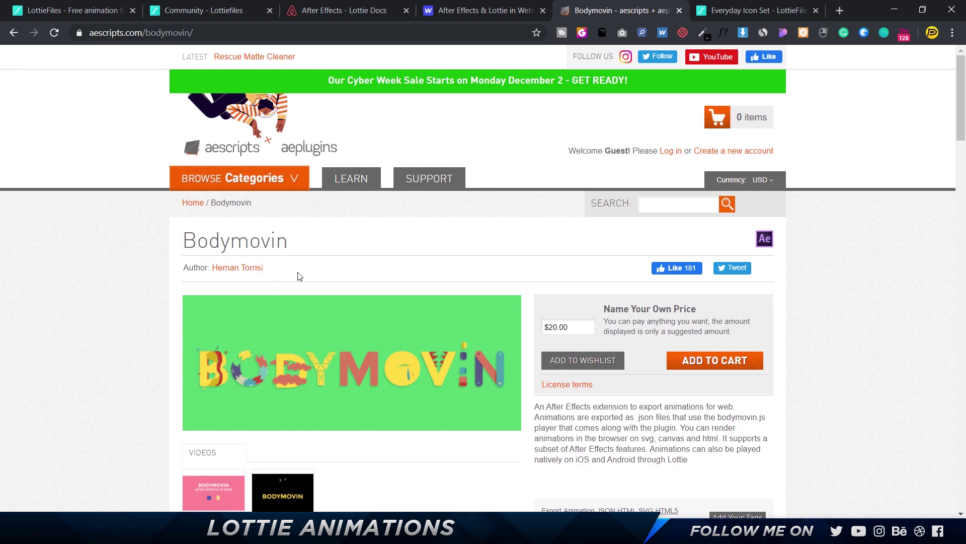
{"action": "scroll", "coordinate": [298, 275], "scroll_direction": "down", "scroll_amount": 6}
{"action": "scroll", "coordinate": [421, 240], "scroll_direction": "up", "scroll_amount": 4}
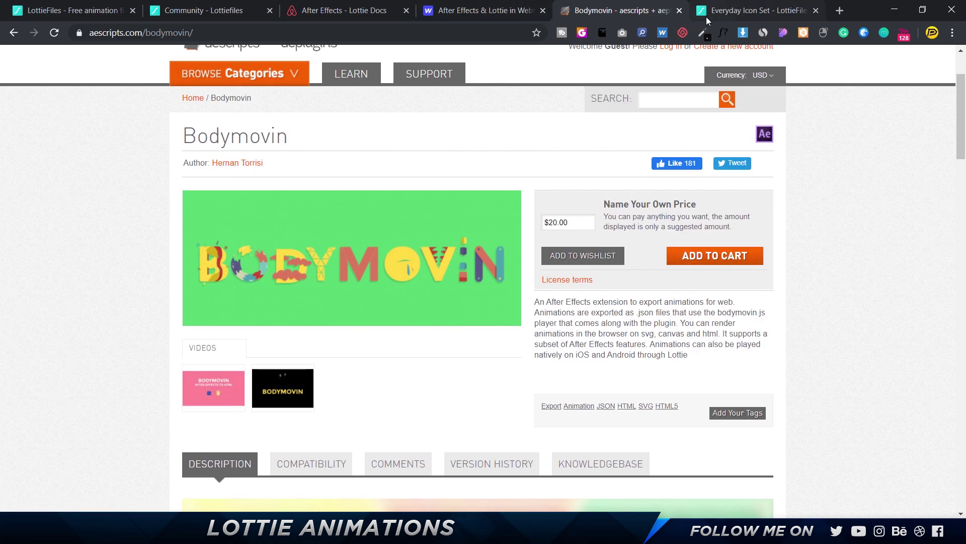
Step: Return to the After Effects page in Lottie Docs and read through the Bodymovin installation steps and the Creating Lottie animations tips
{"action": "left_click", "coordinate": [204, 11]}
{"action": "left_click", "coordinate": [347, 11]}
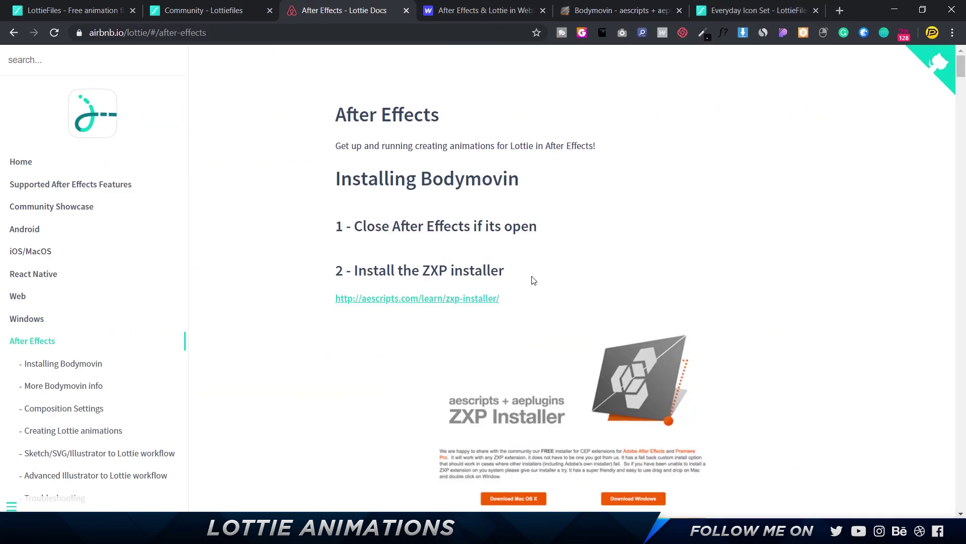
{"action": "scroll", "coordinate": [495, 308], "scroll_direction": "down", "scroll_amount": 20}
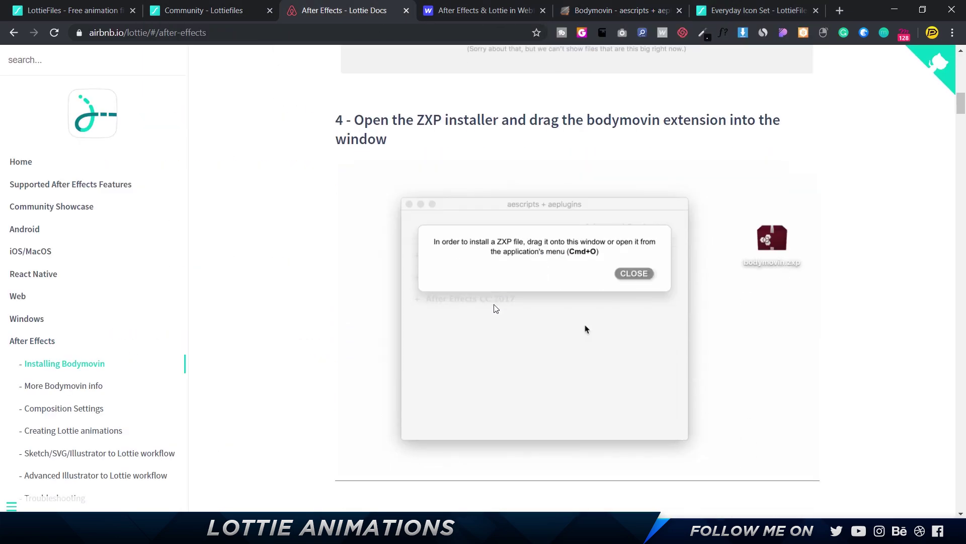
{"action": "scroll", "coordinate": [493, 304], "scroll_direction": "down", "scroll_amount": 20}
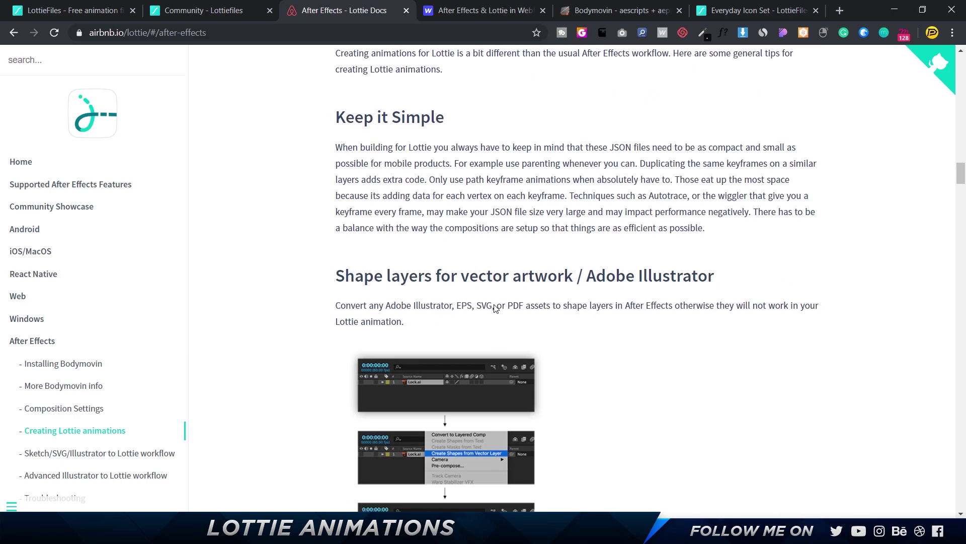
{"action": "scroll", "coordinate": [495, 304], "scroll_direction": "down", "scroll_amount": 20}
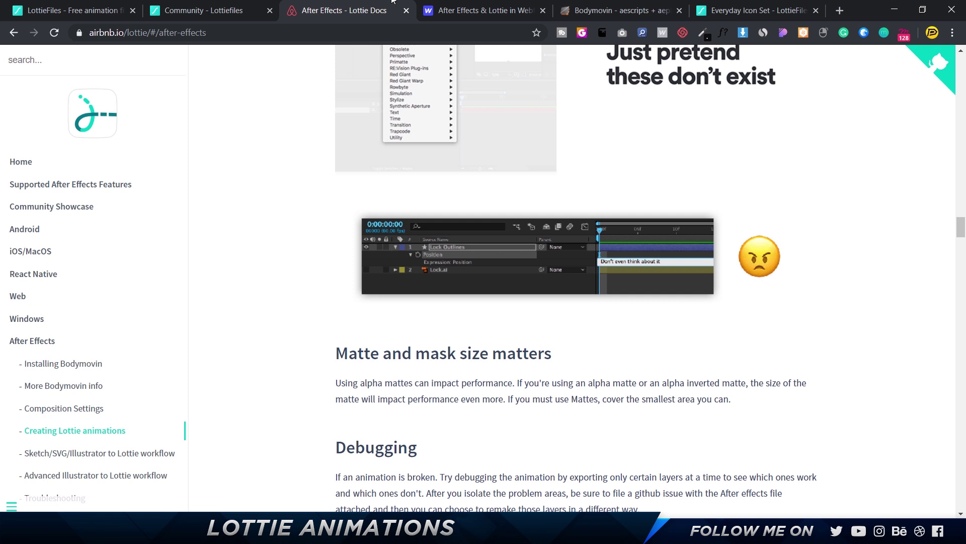
{"action": "left_click", "coordinate": [65, 11]}
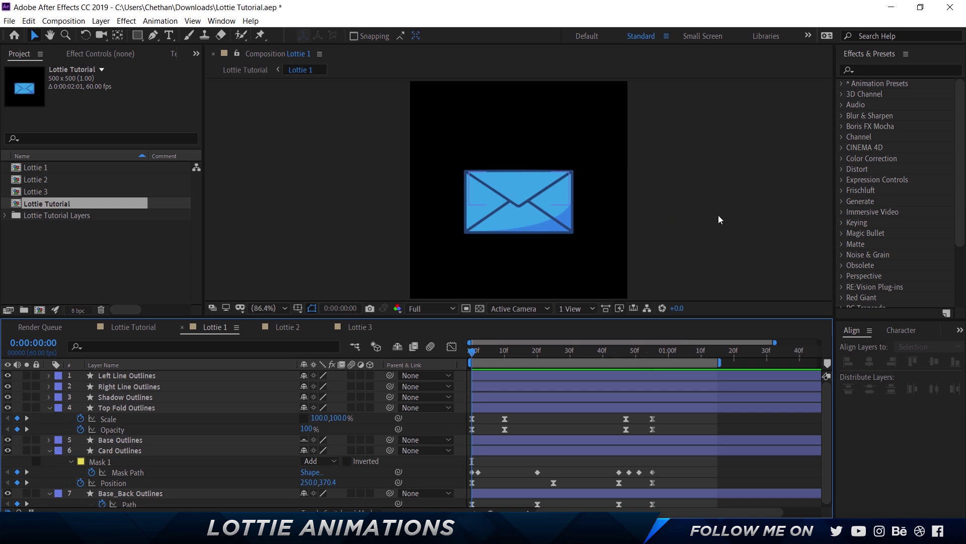
Step: Preview the envelope animation in the Lottie 1 composition in After Effects and select the Left Line Outlines layer
{"action": "left_click", "coordinate": [735, 439]}
{"action": "key", "text": "space"}
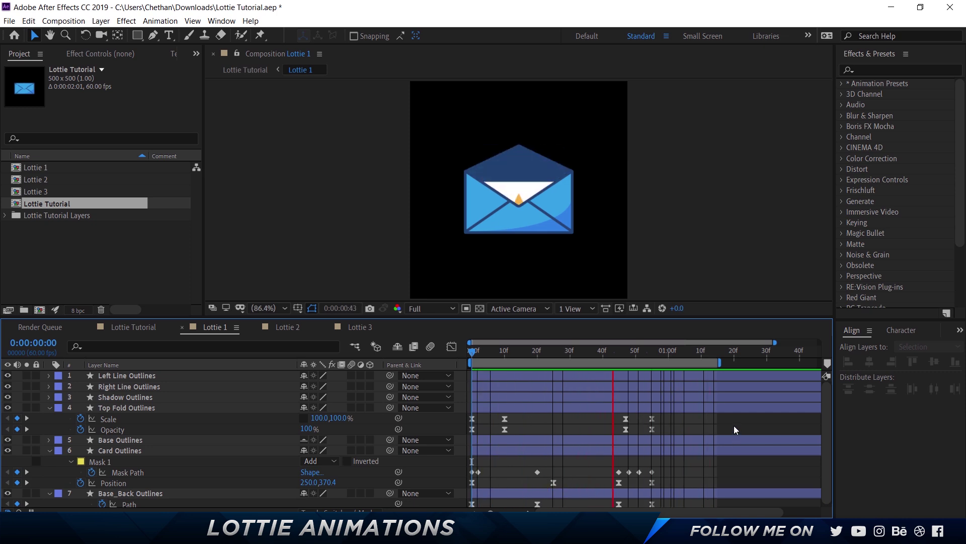
{"action": "key", "text": "space"}
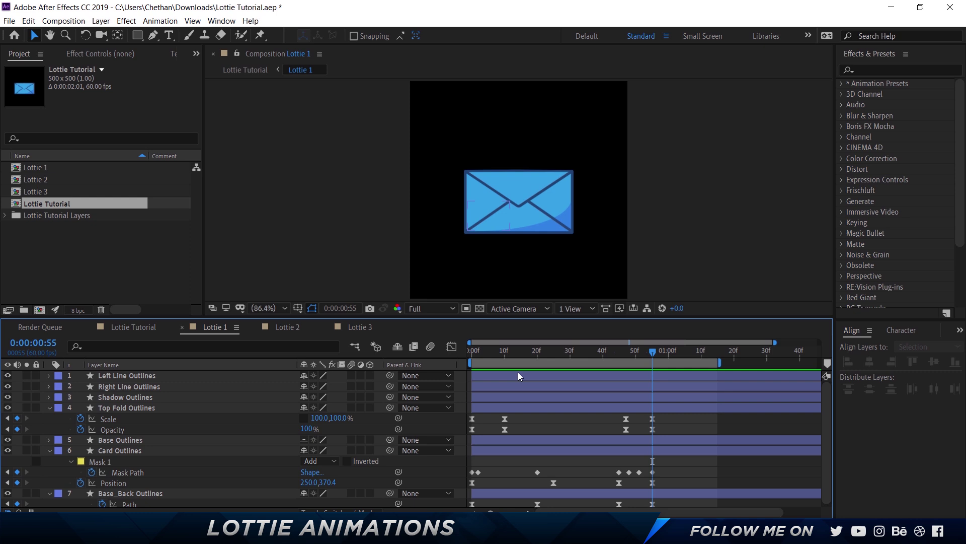
{"action": "left_click", "coordinate": [155, 375]}
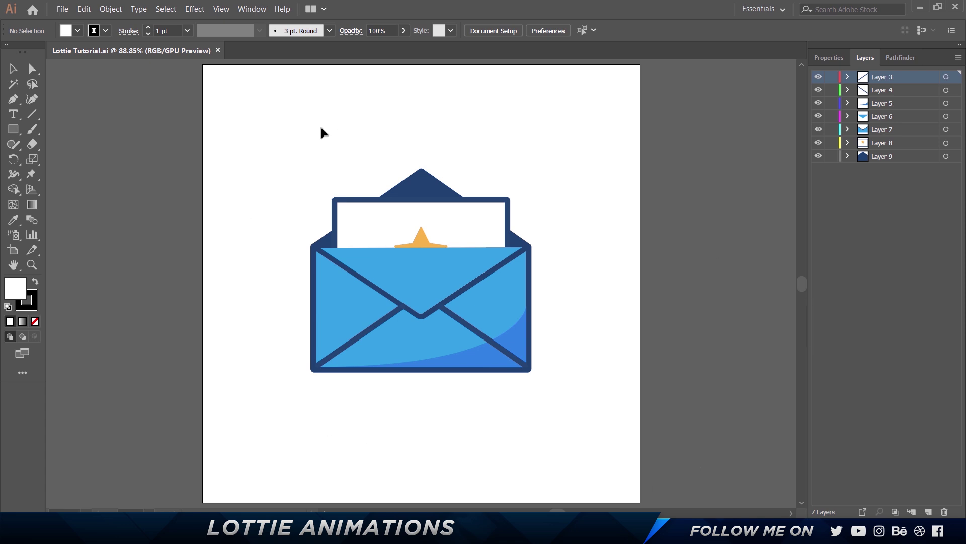
Step: Examine how the envelope artwork in Lottie Tutorial.ai is split across its separate layers in Illustrator
{"action": "left_click_drag", "start_coordinate": [275, 125], "coordinate": [679, 324]}
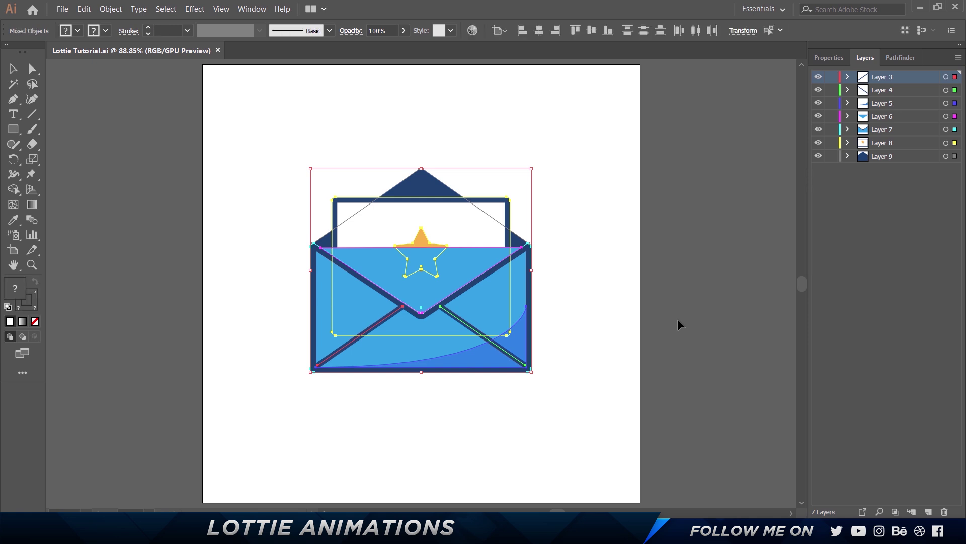
{"action": "left_click", "coordinate": [690, 132]}
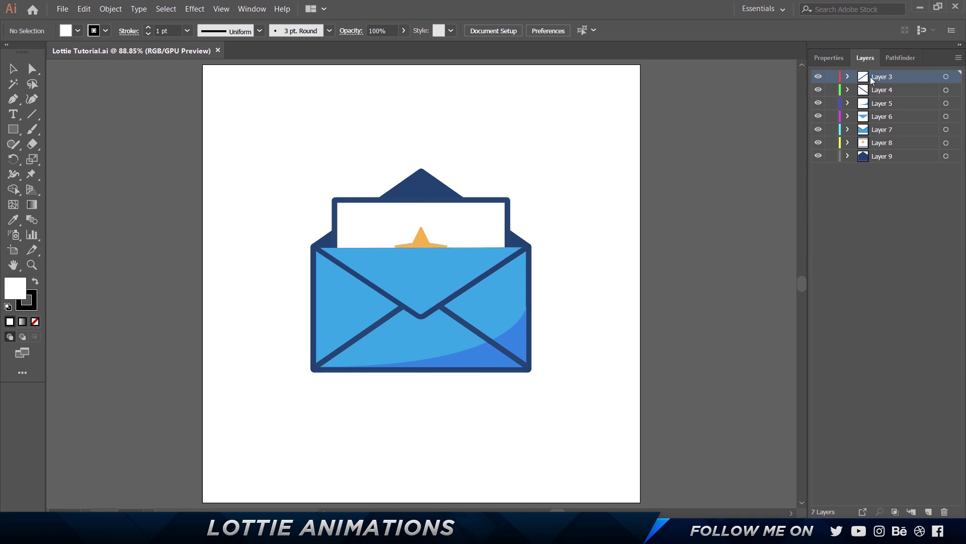
{"action": "left_click", "coordinate": [880, 90]}
{"action": "left_click", "coordinate": [883, 103]}
{"action": "left_click", "coordinate": [883, 130]}
{"action": "left_click", "coordinate": [885, 156]}
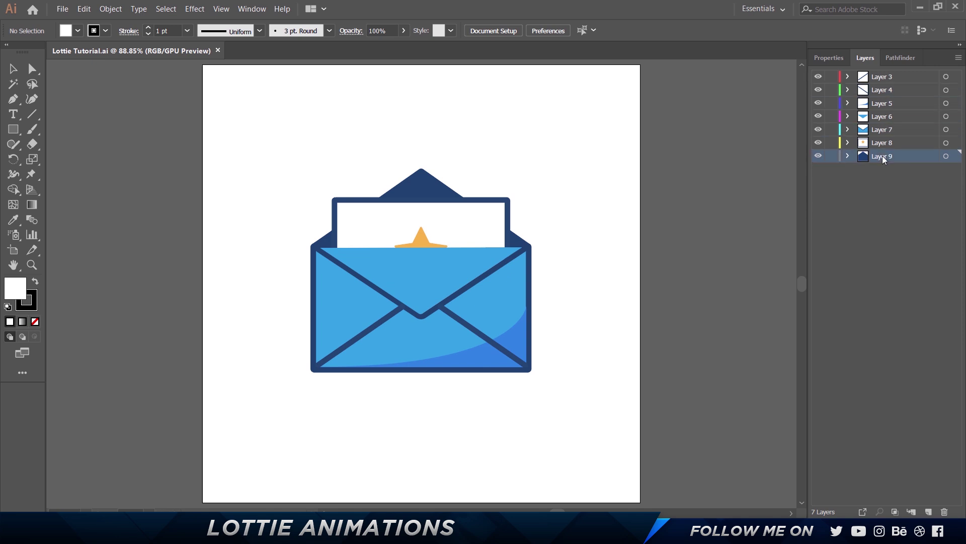
Step: Group all the envelope artwork into Layer 3 and delete the emptied layers 4 through 9
{"action": "left_click", "coordinate": [882, 76], "text": "shift"}
{"action": "left_click_drag", "start_coordinate": [317, 147], "coordinate": [548, 430]}
{"action": "key", "text": "ctrl+g"}
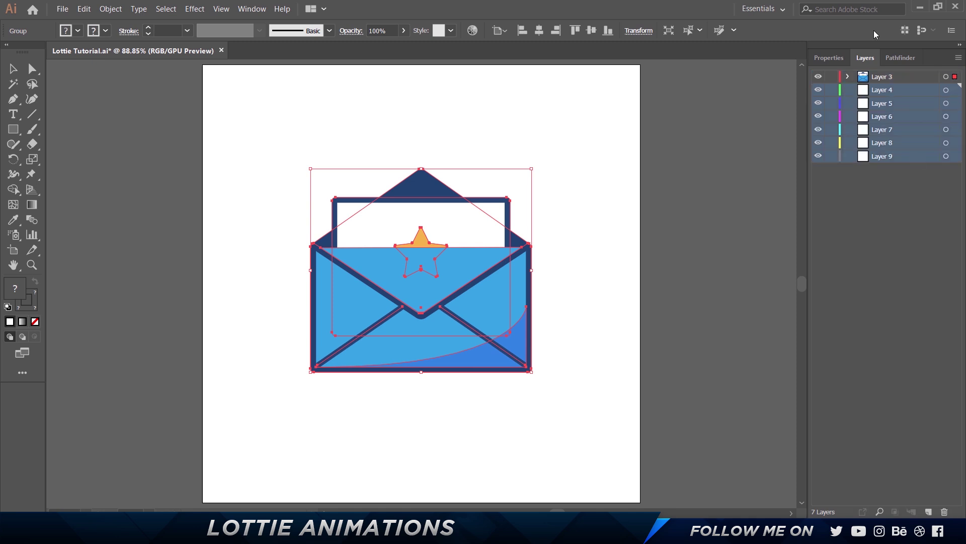
{"action": "left_click", "coordinate": [944, 512]}
Step: Expand Layer 3 and release its envelope group to separate layers with the Sequence option
{"action": "left_click", "coordinate": [850, 77]}
{"action": "left_click", "coordinate": [863, 89]}
{"action": "left_click", "coordinate": [850, 77]}
{"action": "left_click", "coordinate": [850, 77]}
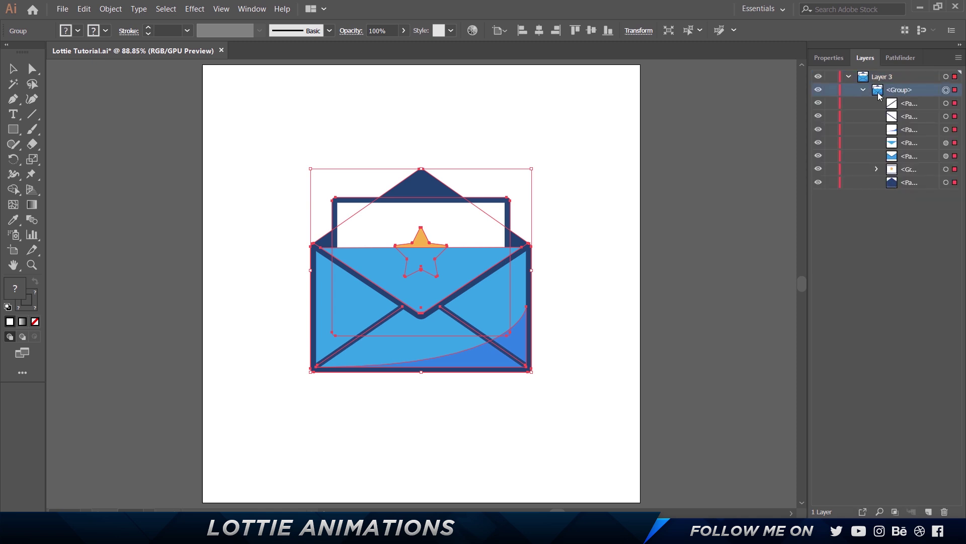
{"action": "left_click", "coordinate": [958, 58]}
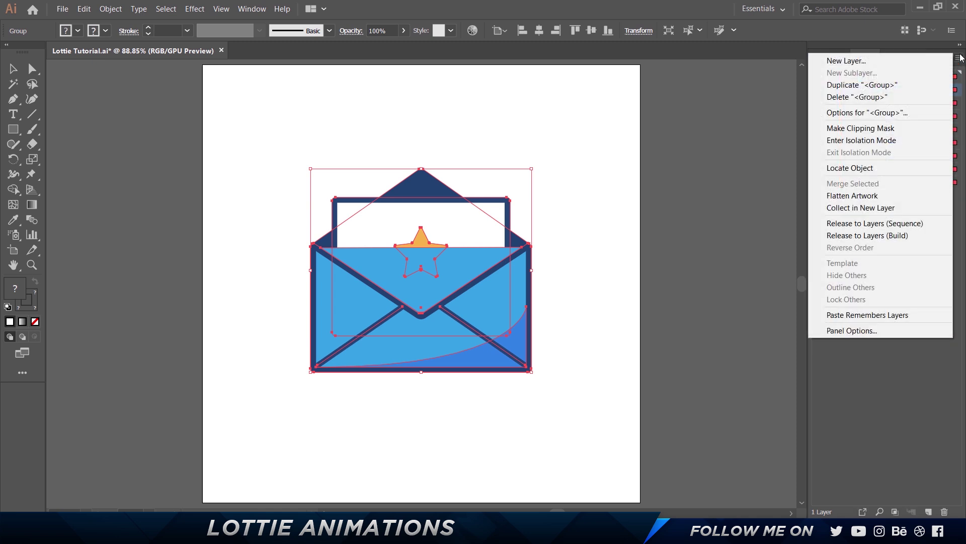
{"action": "left_click", "coordinate": [882, 228]}
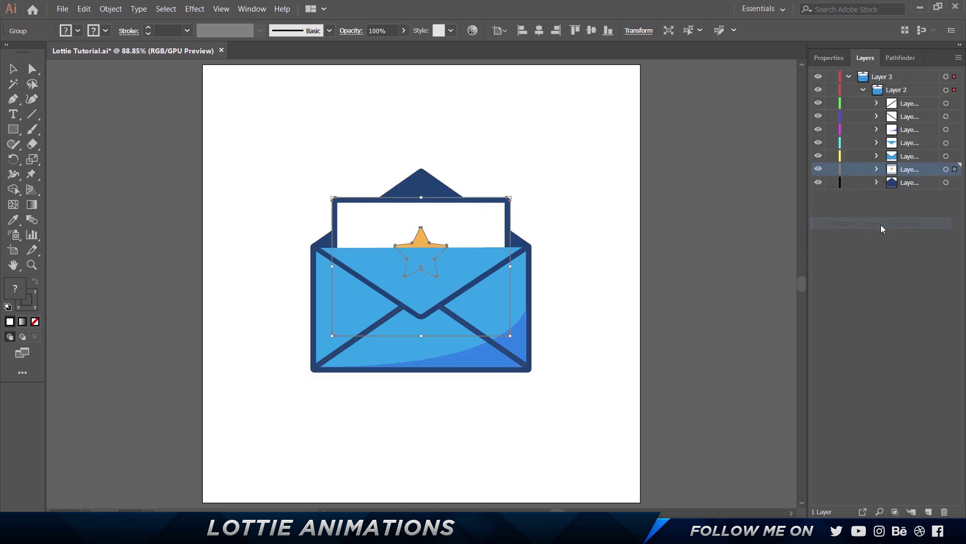
Step: Move all seven released envelope layers out of Layer 2 to the top level, above Layer 3
{"action": "left_click", "coordinate": [901, 104]}
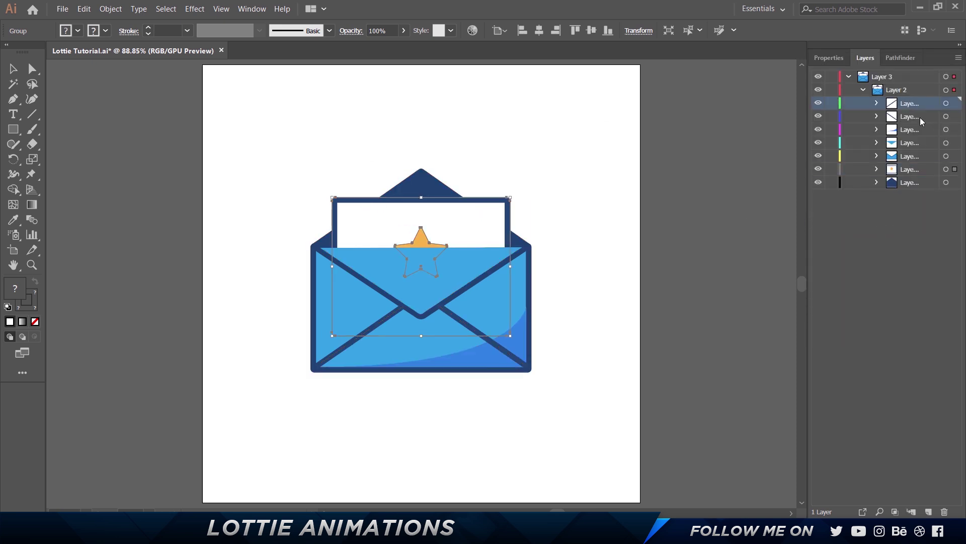
{"action": "left_click", "coordinate": [913, 184], "text": "shift"}
{"action": "left_click_drag", "start_coordinate": [910, 107], "coordinate": [886, 72]}
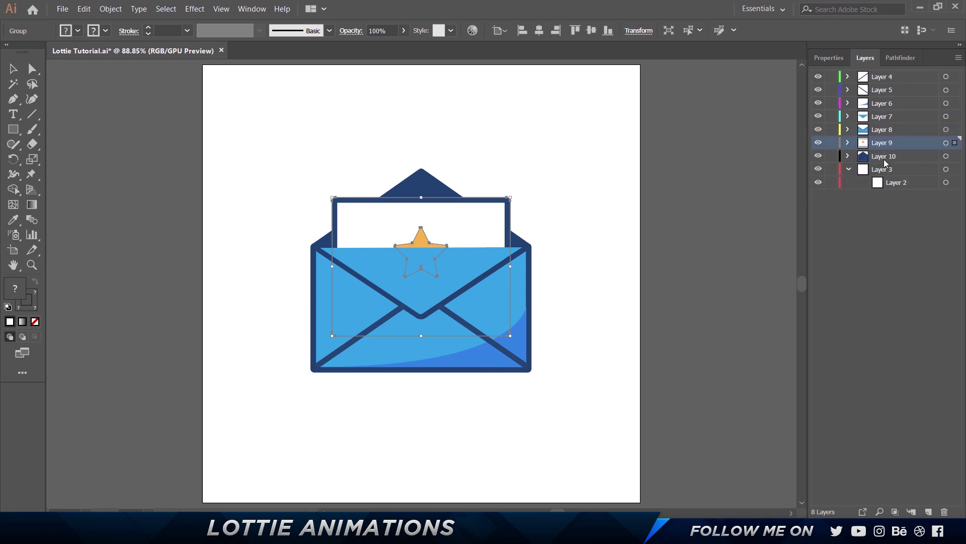
Step: Delete the empty Layer 3 with its sublayer and save the Lottie Tutorial.ai document
{"action": "left_click", "coordinate": [886, 170]}
{"action": "left_click", "coordinate": [945, 511]}
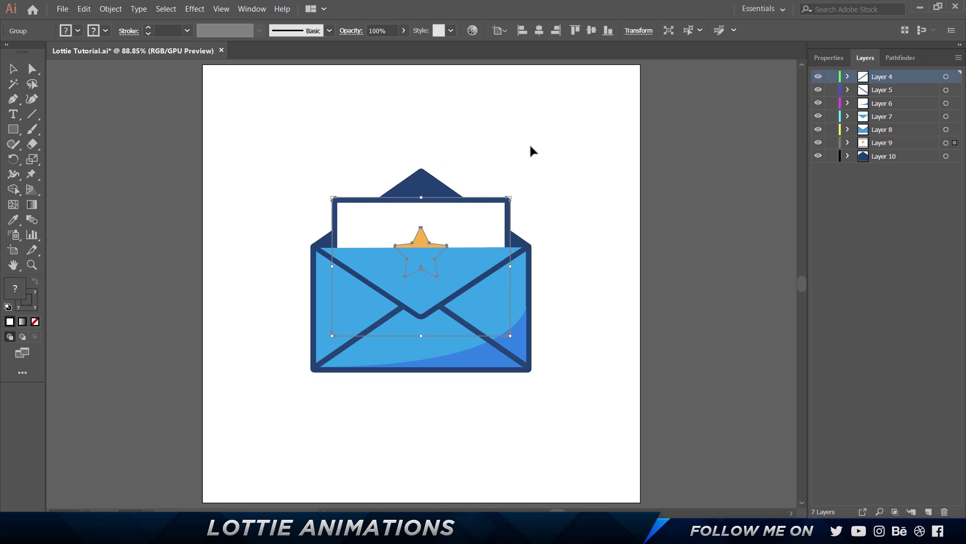
{"action": "left_click", "coordinate": [63, 9]}
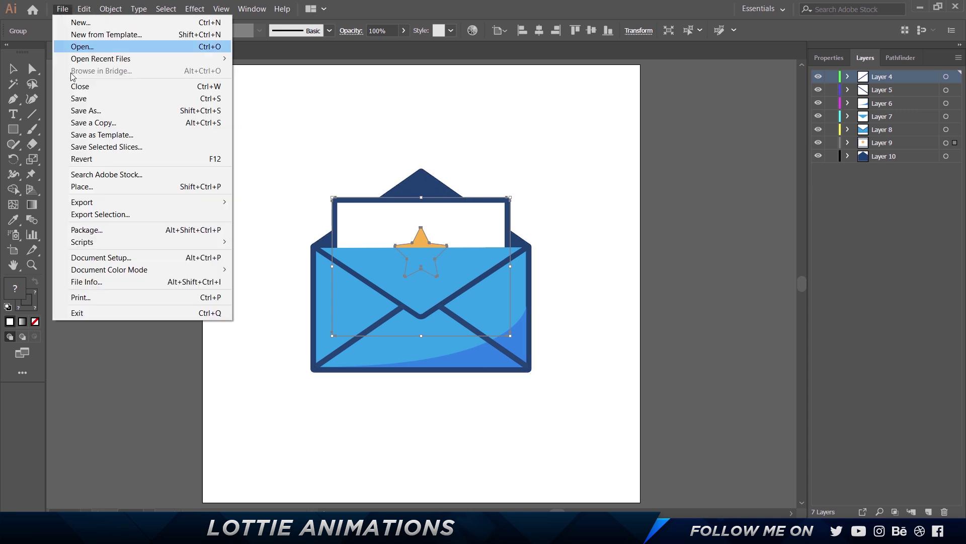
{"action": "left_click", "coordinate": [84, 99]}
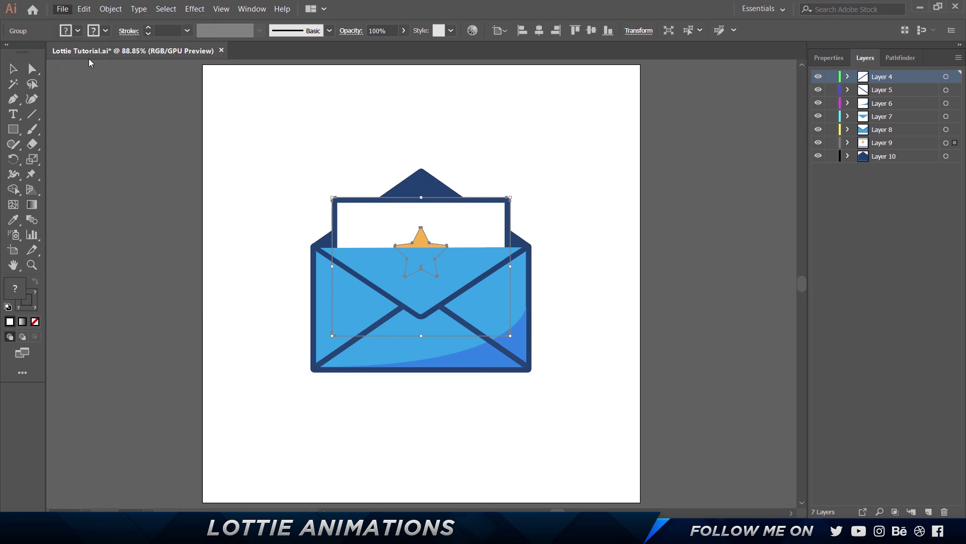
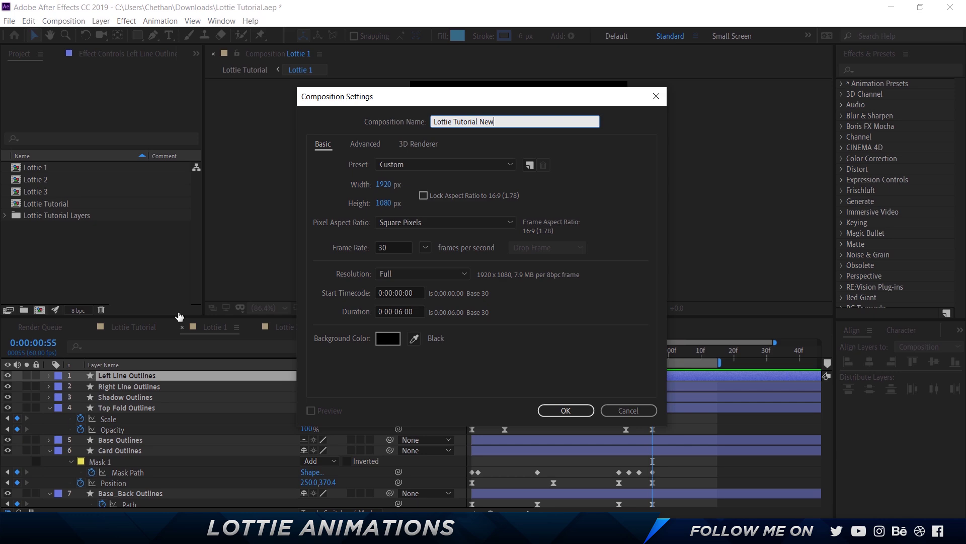
Step: Create the new After Effects composition named Lottie Tutorial New
{"action": "key", "text": "Return"}
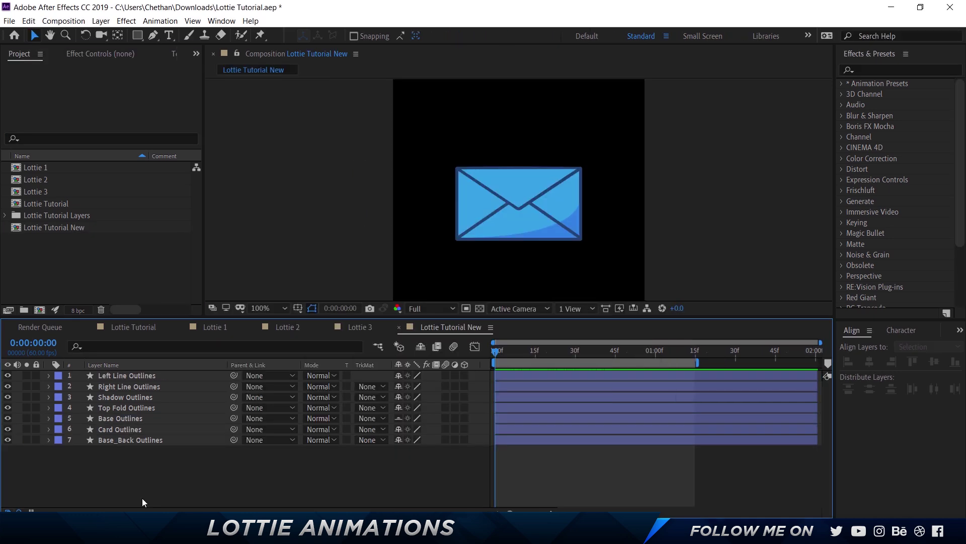
Step: Import Lottie Tutorial.ai from Downloads as a Composition with footage dimensions set to Layer Size
{"action": "double_click", "coordinate": [102, 267]}
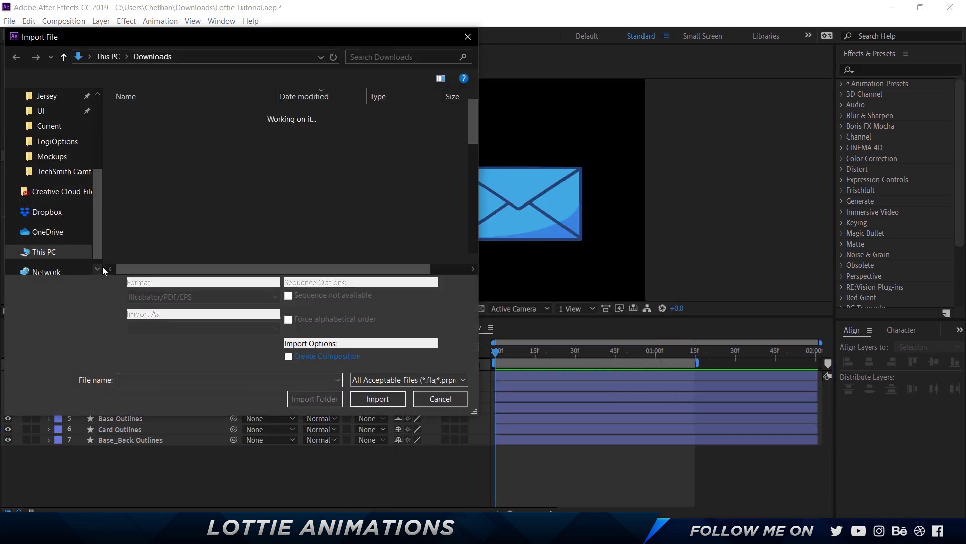
{"action": "double_click", "coordinate": [169, 143]}
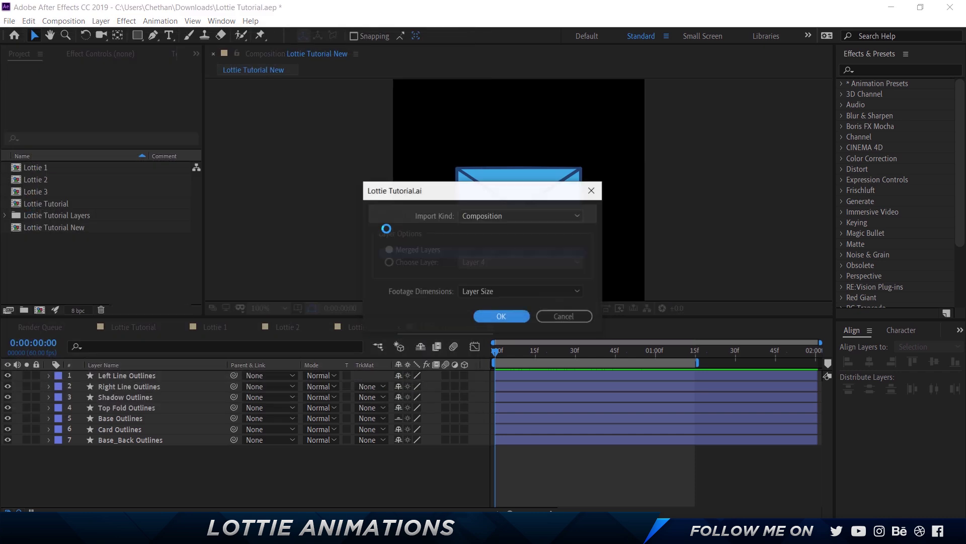
{"action": "left_click", "coordinate": [498, 219]}
{"action": "left_click", "coordinate": [498, 219]}
{"action": "left_click", "coordinate": [504, 296]}
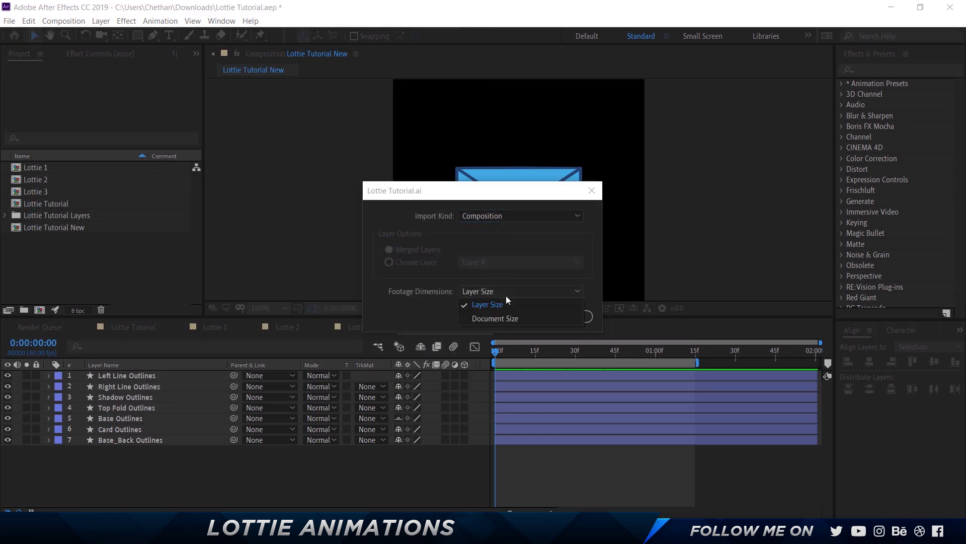
{"action": "left_click", "coordinate": [506, 296]}
{"action": "left_click", "coordinate": [502, 315]}
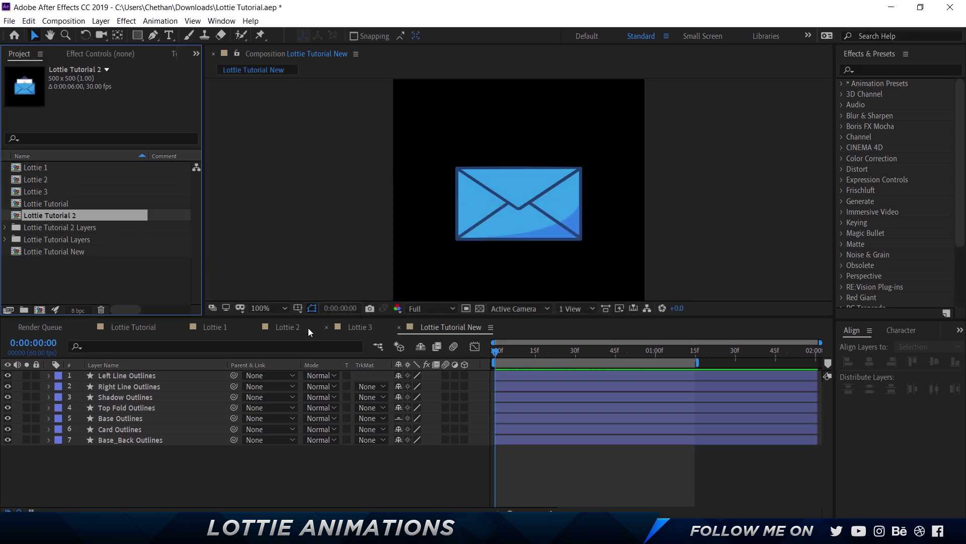
Step: Rename the Lottie Tutorial 2 composition as Lottie Assets
{"action": "key", "text": "Return"}
{"action": "double_click", "coordinate": [59, 216]}
{"action": "type", "text": "Assets"}
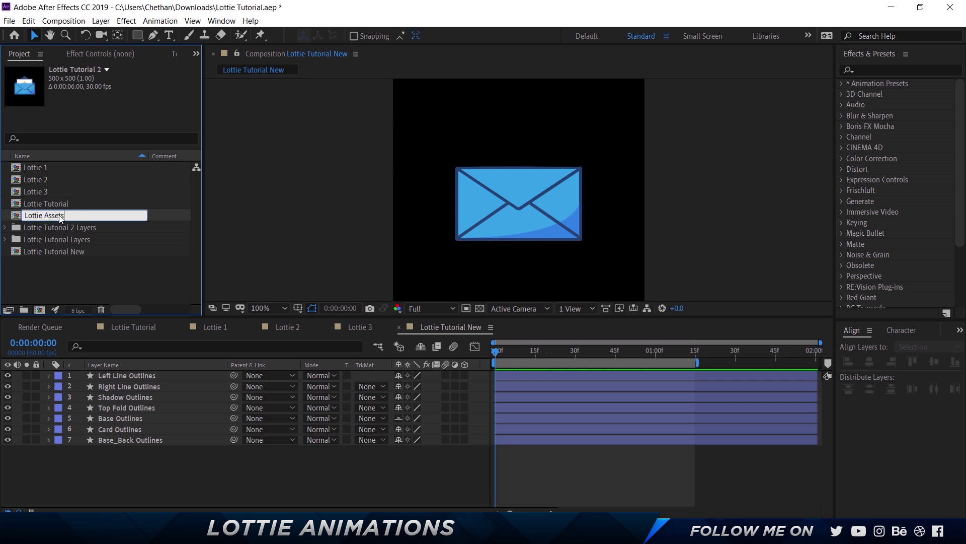
{"action": "key", "text": "Return"}
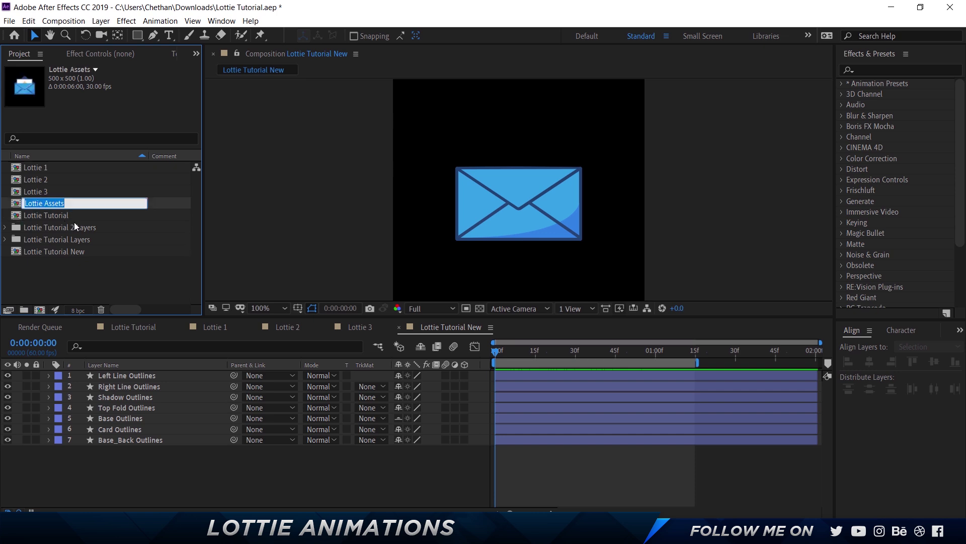
Step: Open the Lottie Assets composition, examine which envelope part each imported layer holds, and select Layer 4 through Layer 10
{"action": "double_click", "coordinate": [51, 201]}
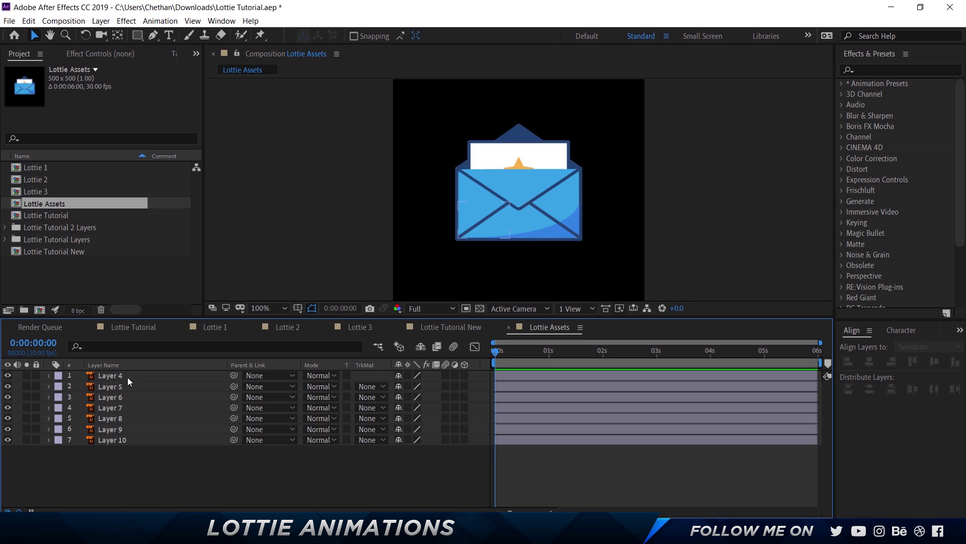
{"action": "left_click", "coordinate": [122, 375]}
{"action": "left_click", "coordinate": [121, 386]}
{"action": "left_click", "coordinate": [121, 407]}
{"action": "left_click", "coordinate": [120, 418]}
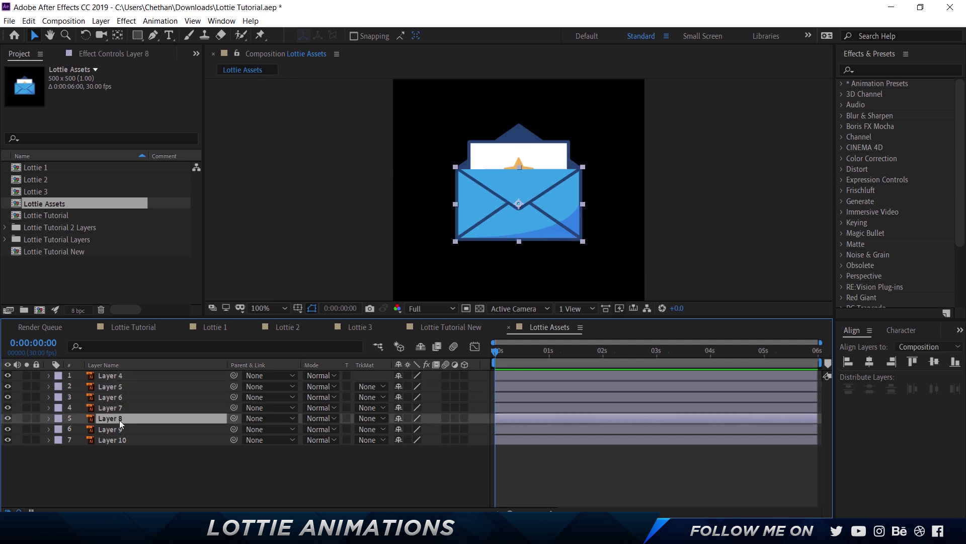
{"action": "left_click", "coordinate": [113, 439]}
{"action": "left_click", "coordinate": [114, 374]}
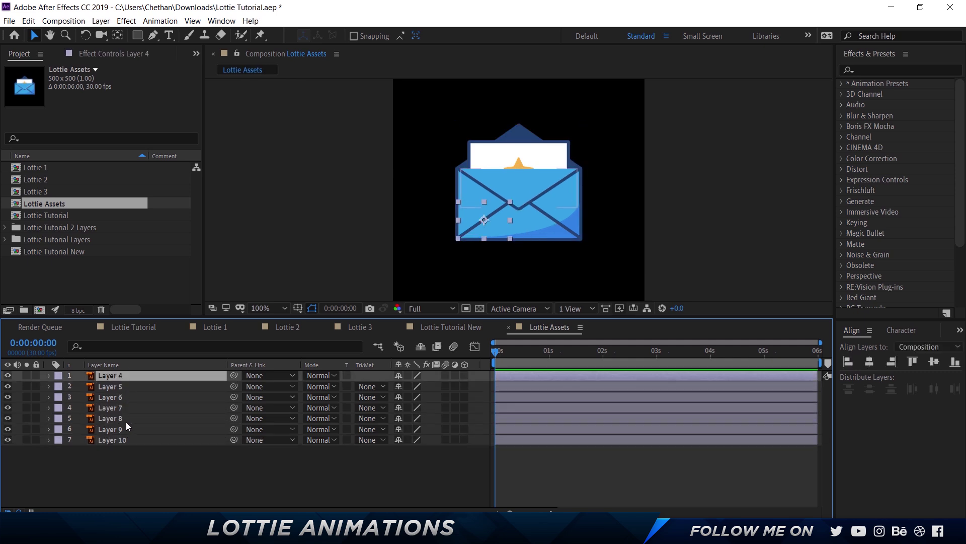
{"action": "left_click", "coordinate": [120, 440]}
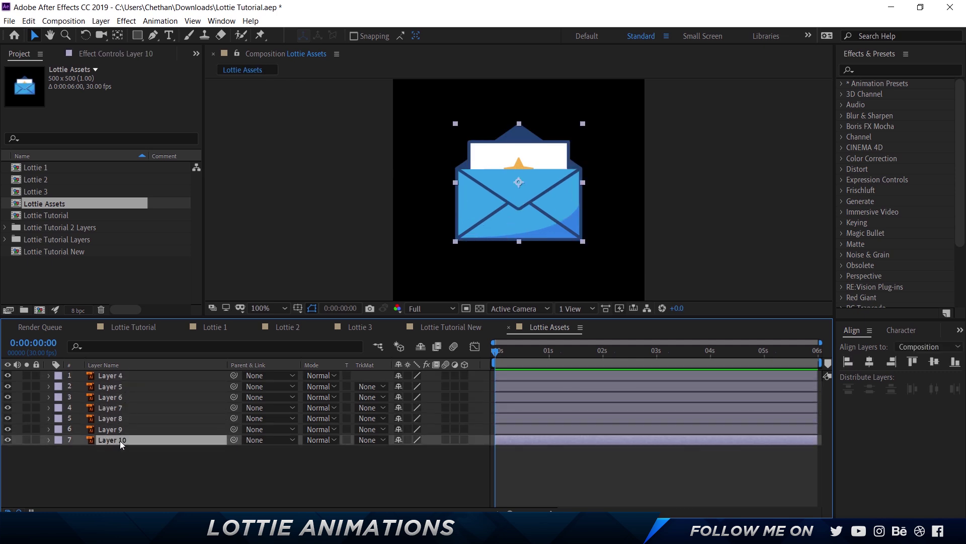
{"action": "left_click", "coordinate": [101, 377], "text": "shift"}
Step: Delete all existing outline layers from the Lottie Tutorial New composition
{"action": "left_click", "coordinate": [466, 330]}
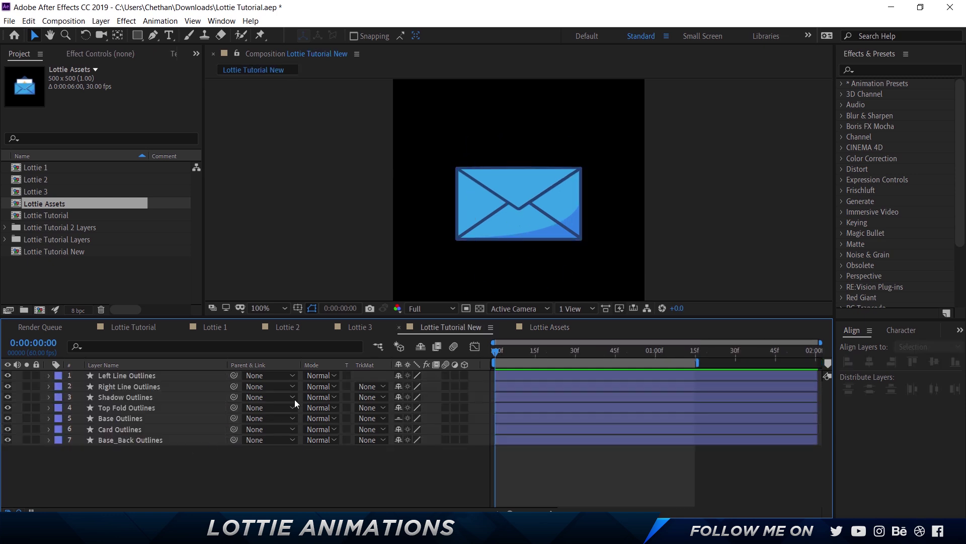
{"action": "key", "text": "ctrl+a"}
{"action": "key", "text": "Delete"}
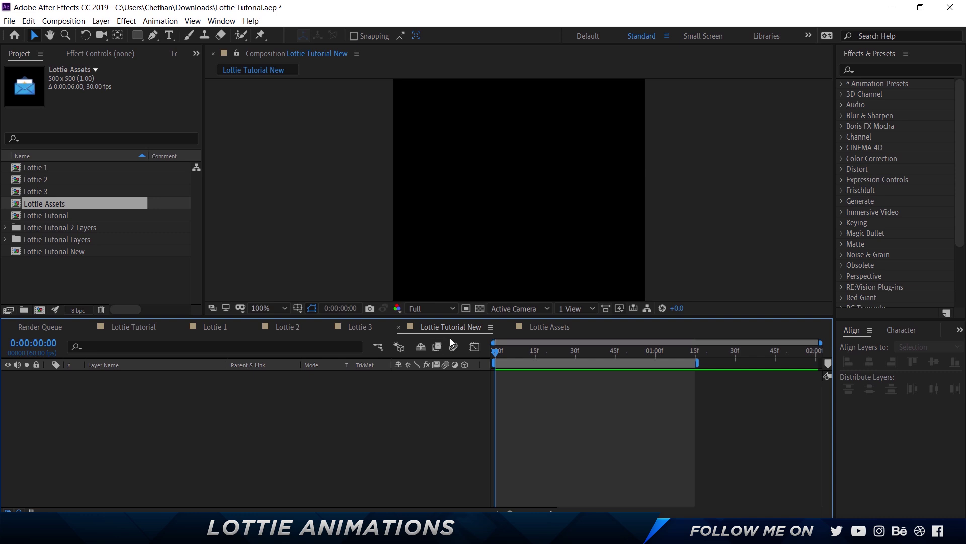
Step: Create shapes from all seven vector layers in Lottie Assets and group the resulting outline layers above the original Illustrator layers
{"action": "left_click", "coordinate": [555, 327]}
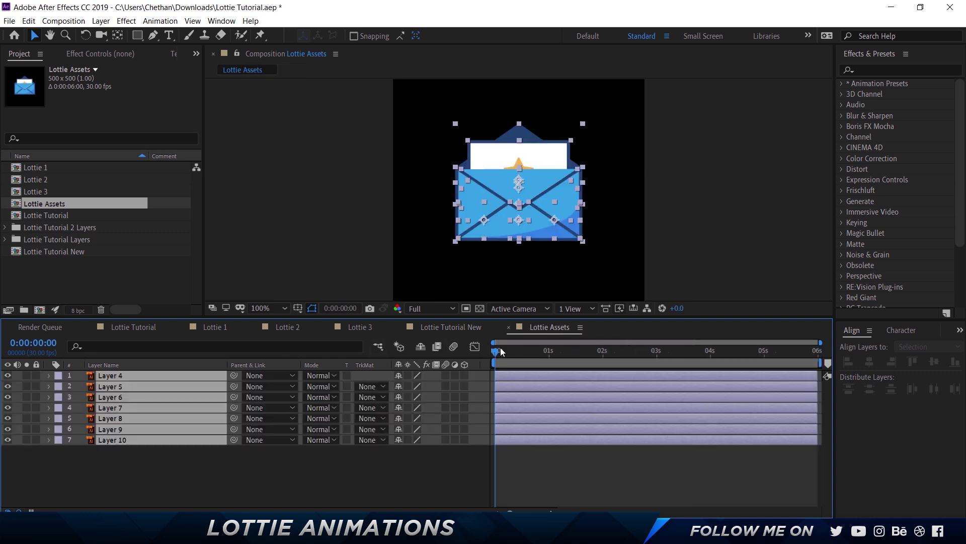
{"action": "right_click", "coordinate": [125, 391]}
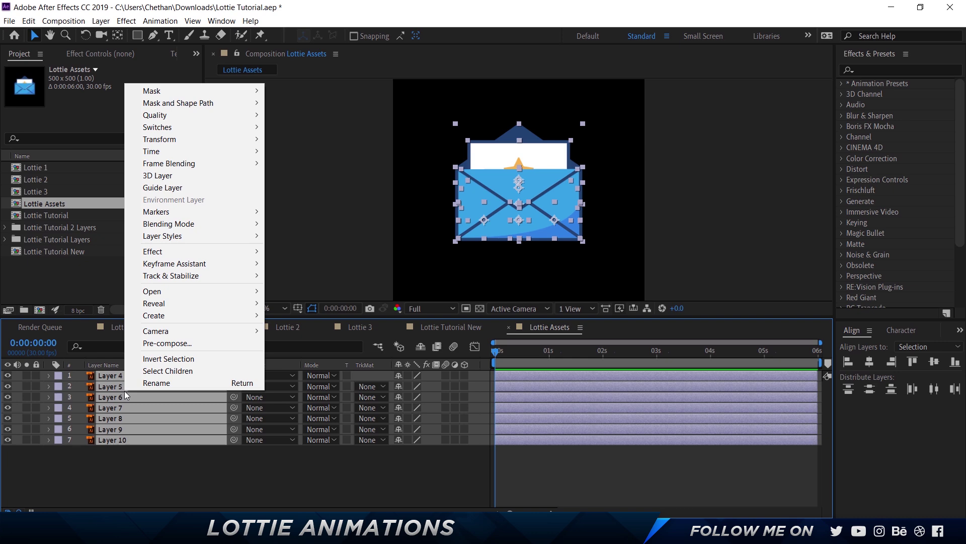
{"action": "mouse_move", "coordinate": [179, 317]}
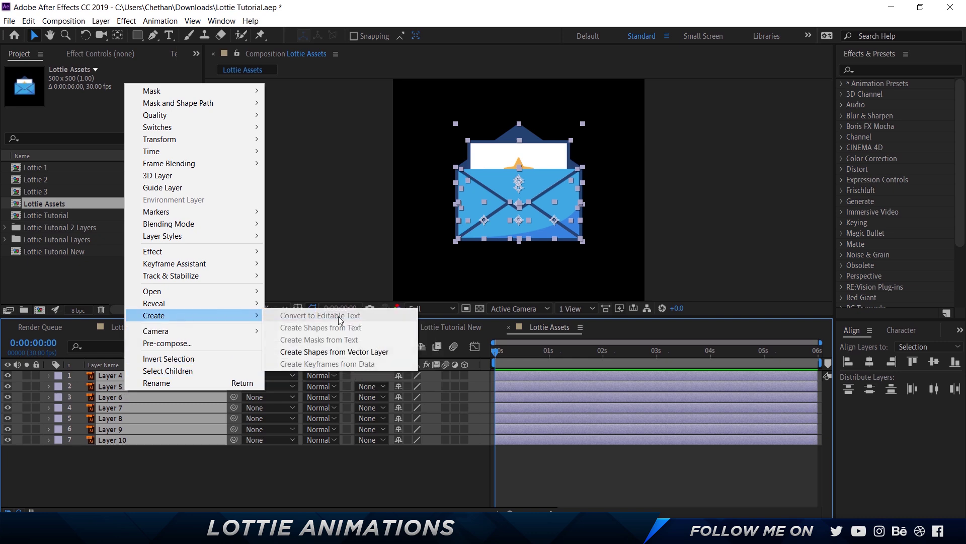
{"action": "left_click", "coordinate": [342, 353]}
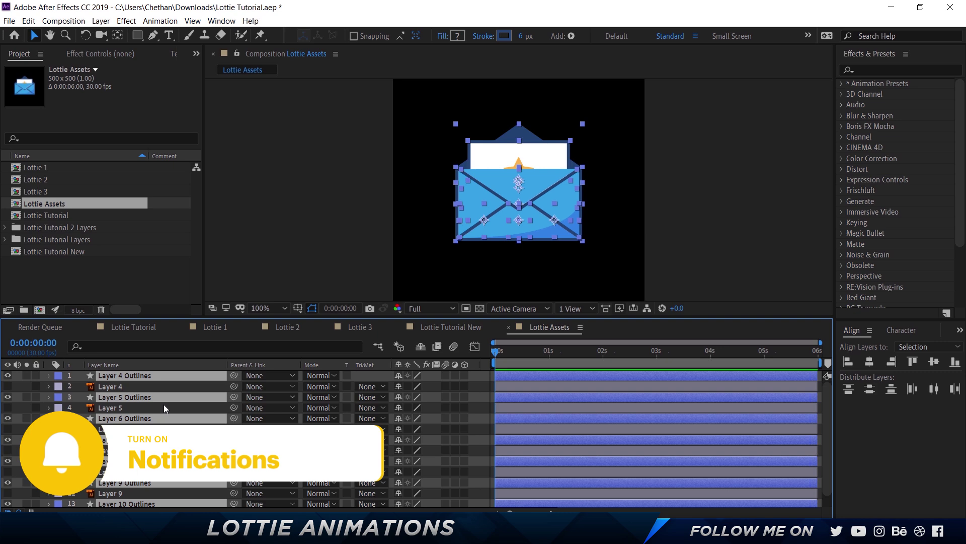
{"action": "left_click_drag", "start_coordinate": [122, 397], "coordinate": [122, 382]}
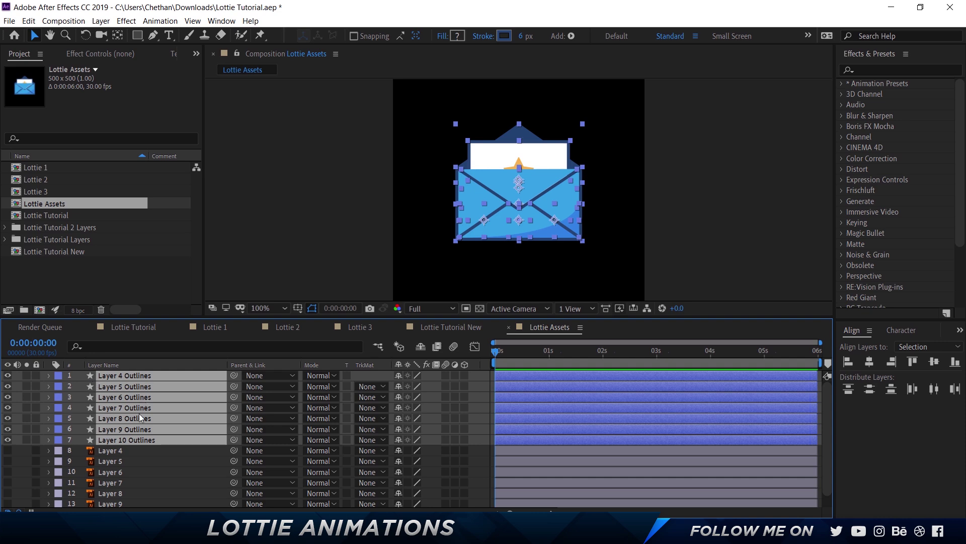
Step: Cut Layer 4 Outlines through Layer 10 Outlines from Lottie Assets and paste them into the Lottie Tutorial New composition
{"action": "scroll", "coordinate": [139, 412], "scroll_direction": "down", "scroll_amount": 1}
{"action": "left_click", "coordinate": [120, 437]}
{"action": "left_click", "coordinate": [135, 499], "text": "shift"}
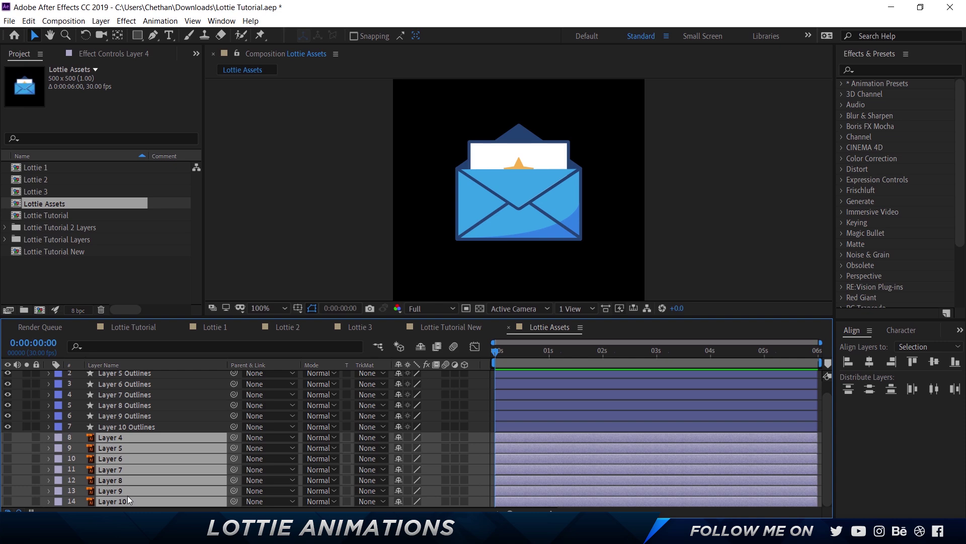
{"action": "left_click", "coordinate": [129, 426]}
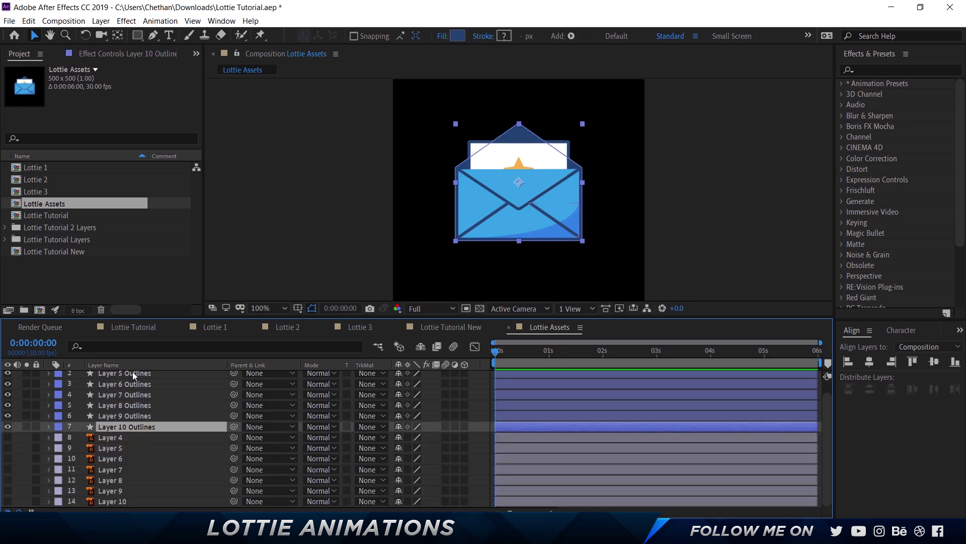
{"action": "scroll", "coordinate": [132, 375], "scroll_direction": "up", "scroll_amount": 1}
{"action": "left_click", "coordinate": [132, 375], "text": "shift"}
{"action": "key", "text": "Delete"}
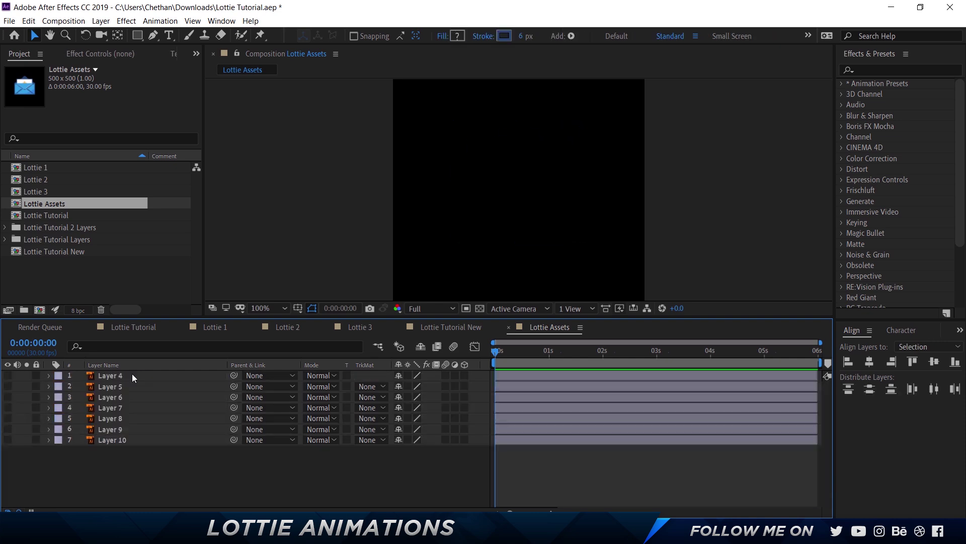
{"action": "left_click", "coordinate": [461, 327]}
{"action": "key", "text": "ctrl+v"}
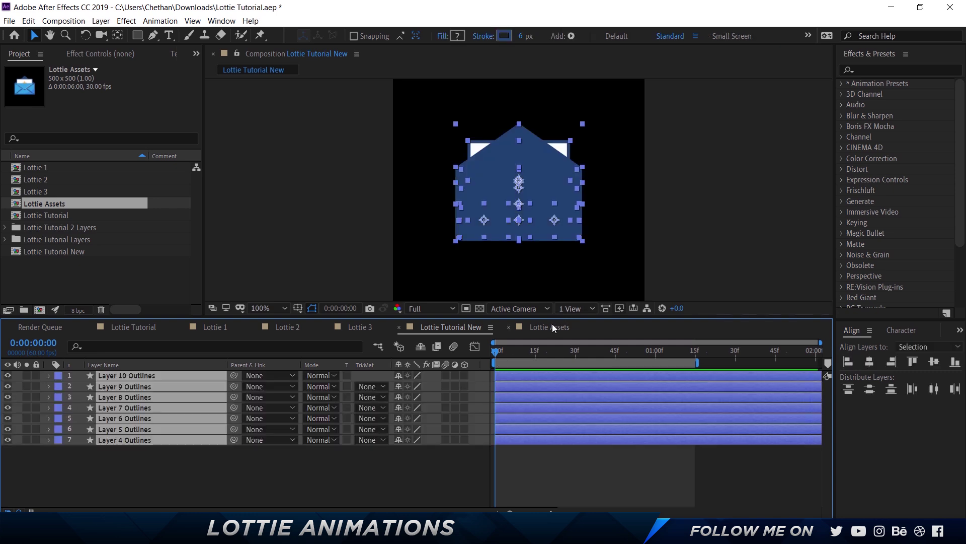
Step: Reverse the stacking order of the pasted layers so they run from Layer 4 Outlines at the top to Layer 10 Outlines at the bottom
{"action": "left_click", "coordinate": [552, 327]}
{"action": "left_click", "coordinate": [452, 328]}
{"action": "left_click", "coordinate": [152, 479]}
{"action": "left_click_drag", "start_coordinate": [122, 431], "coordinate": [130, 443]}
{"action": "left_click_drag", "start_coordinate": [131, 405], "coordinate": [136, 443]}
{"action": "left_click", "coordinate": [139, 395]}
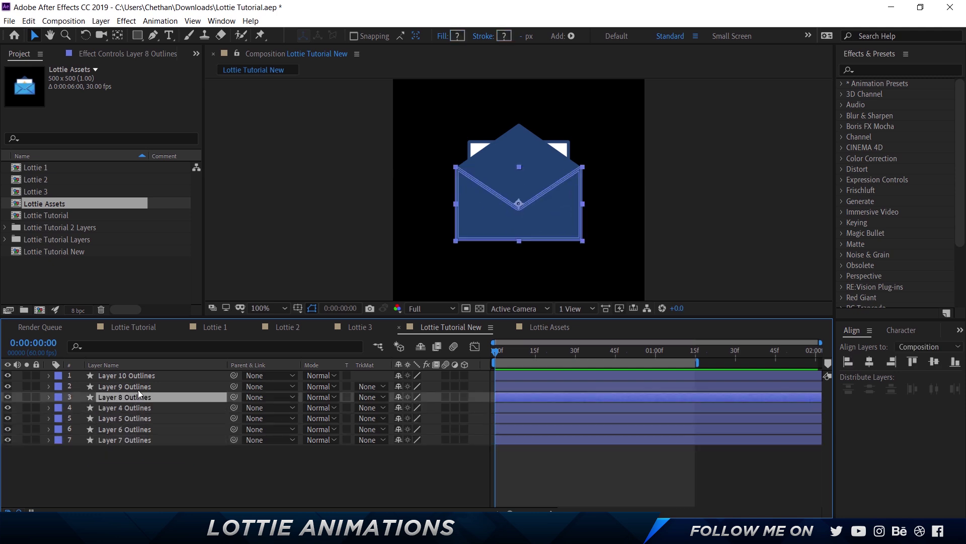
{"action": "left_click_drag", "start_coordinate": [138, 396], "coordinate": [137, 443]}
{"action": "left_click_drag", "start_coordinate": [137, 385], "coordinate": [144, 459]}
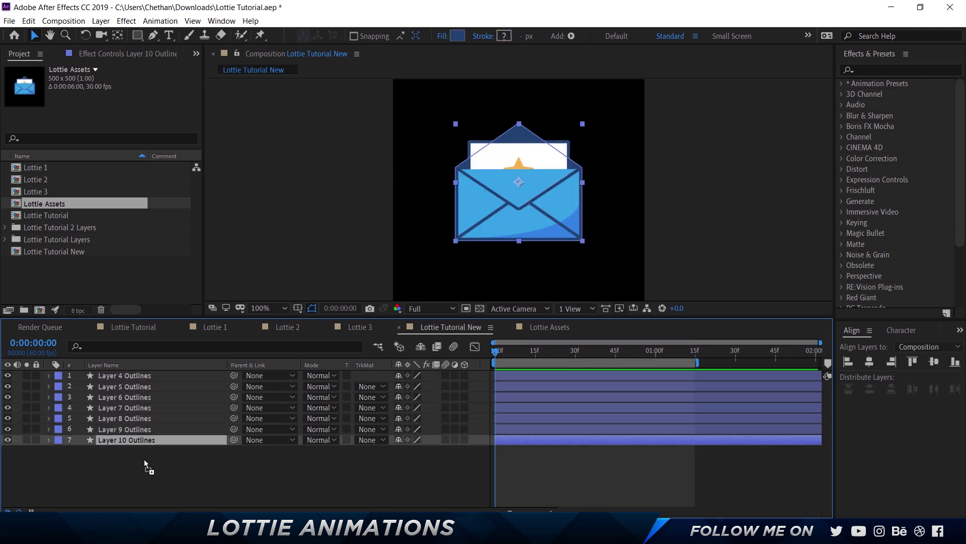
{"action": "left_click", "coordinate": [140, 449]}
Step: Rename the Layer 4 Outlines layer as Line Left
{"action": "left_click", "coordinate": [129, 375]}
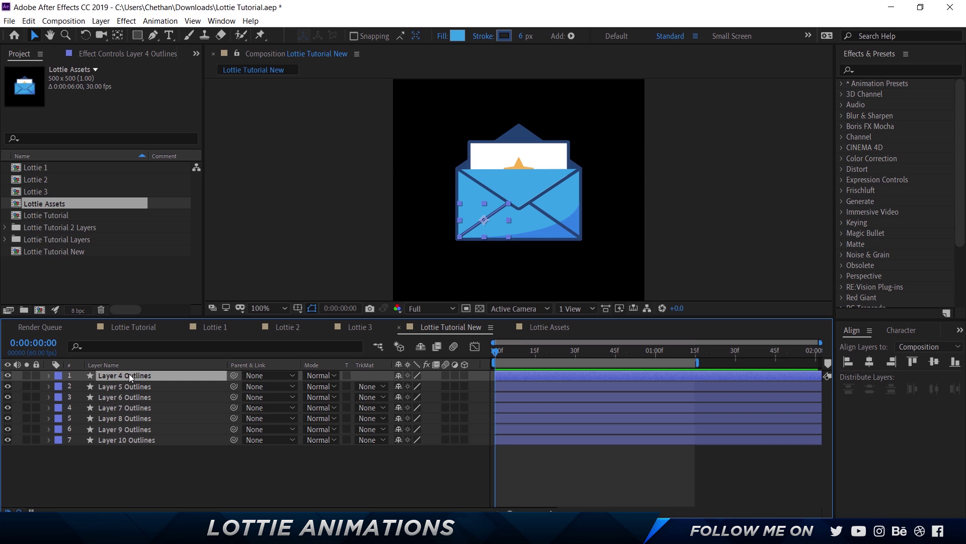
{"action": "key", "text": "Return"}
{"action": "type", "text": "Line "}
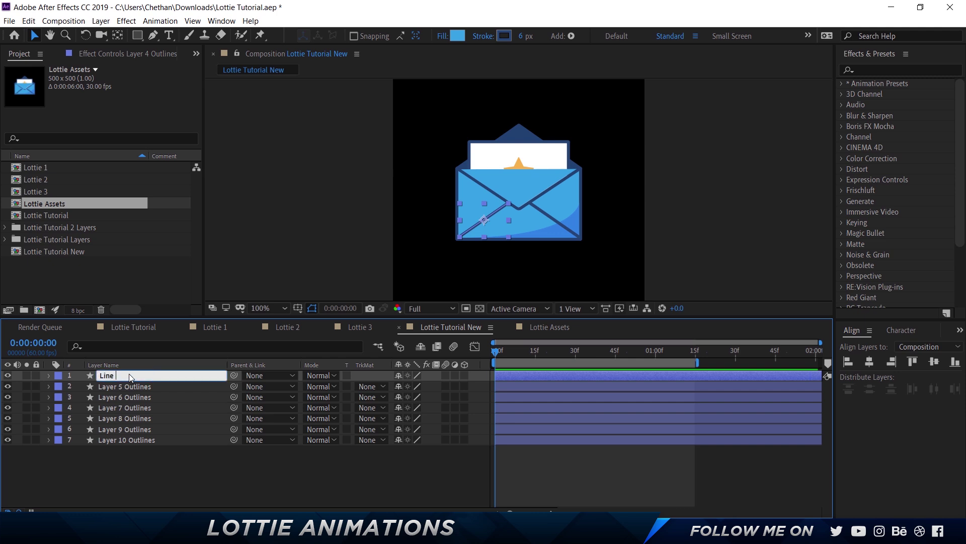
{"action": "type", "text": "Left"}
{"action": "double_click", "coordinate": [129, 376]}
{"action": "type", "text": "Left"}
{"action": "key", "text": "Return"}
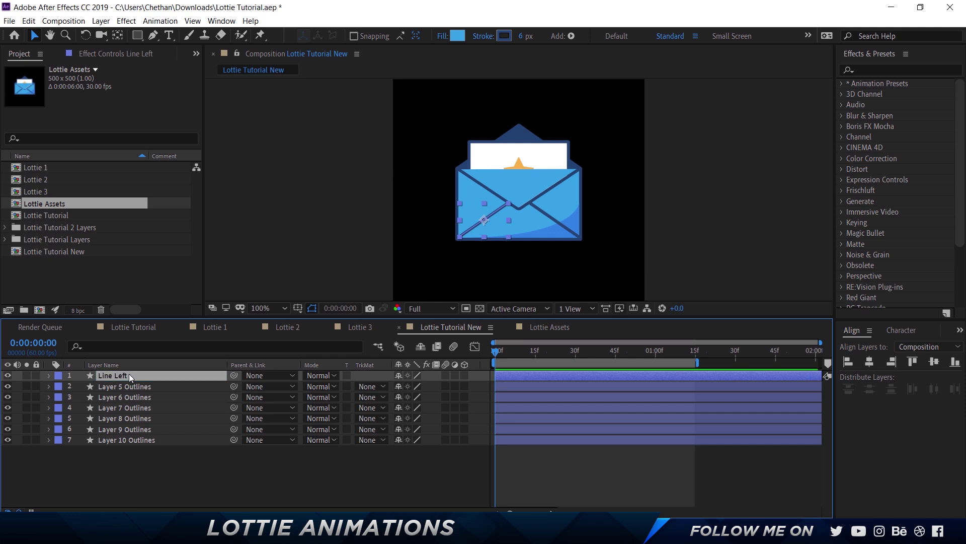
Step: Rename the Layer 5 Outlines layer as Line Right
{"action": "left_click", "coordinate": [126, 388]}
{"action": "key", "text": "Return"}
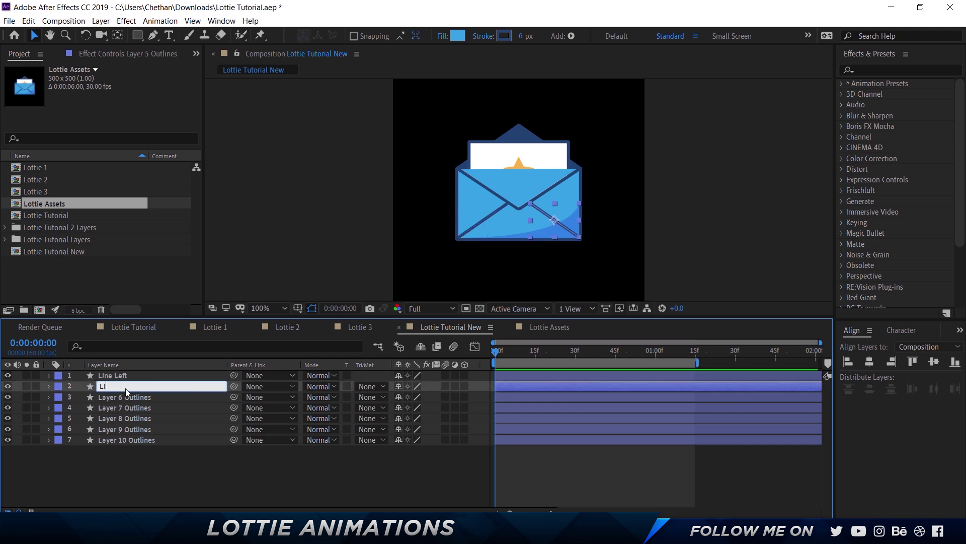
{"action": "type", "text": "Line Right"}
{"action": "key", "text": "Return"}
Step: Rename the Layer 6 Outlines layer as Shadow
{"action": "left_click", "coordinate": [147, 398]}
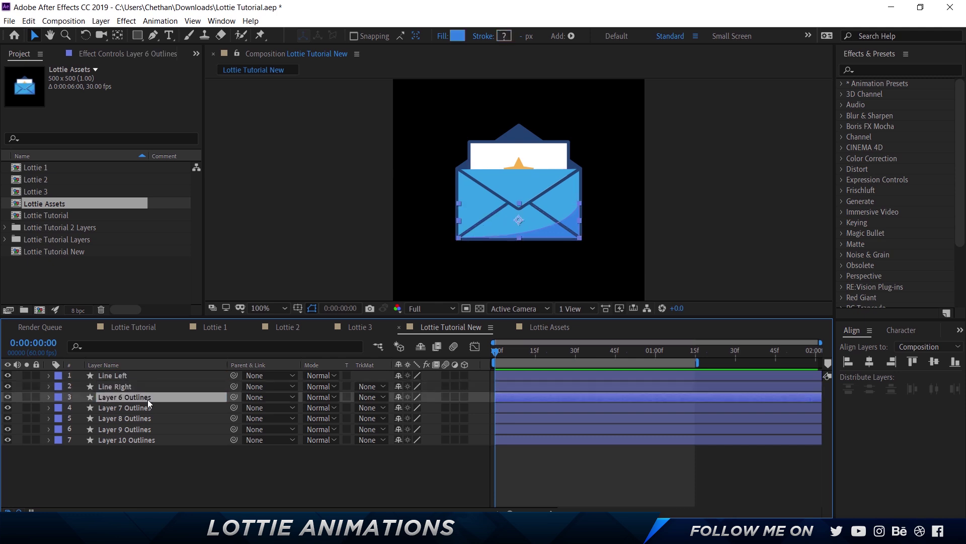
{"action": "key", "text": "Return"}
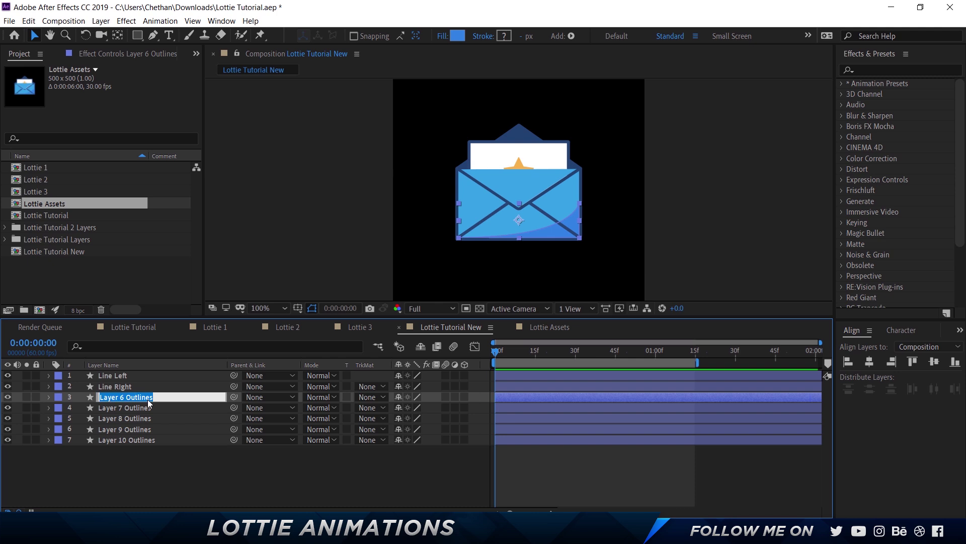
{"action": "type", "text": "Shadow"}
{"action": "key", "text": "Return"}
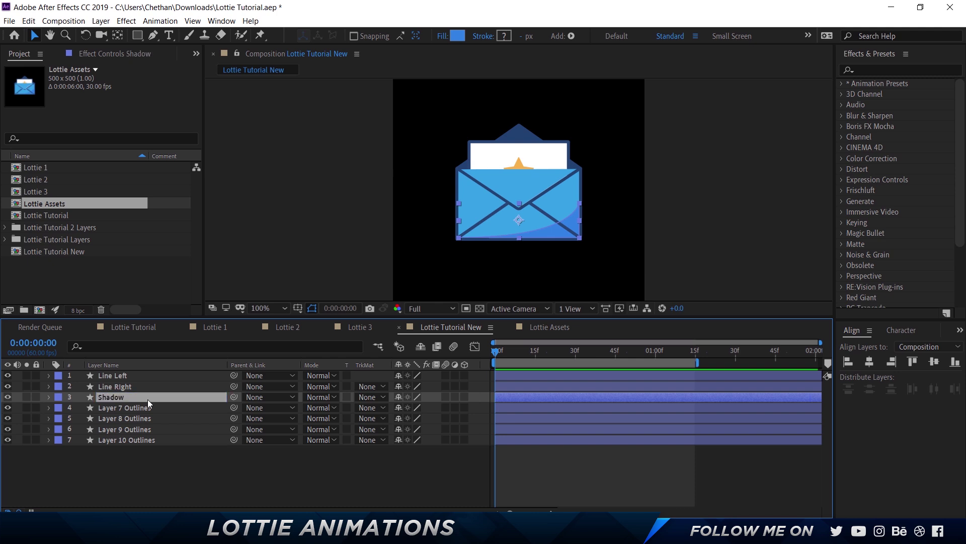
Step: Rename the Layer 7 Outlines layer as Front Flap
{"action": "left_click", "coordinate": [150, 413]}
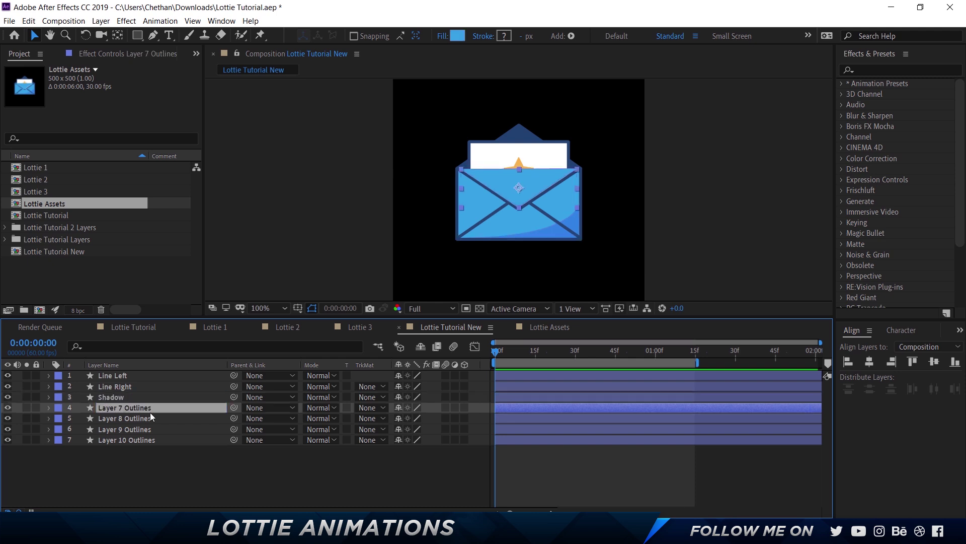
{"action": "key", "text": "Return"}
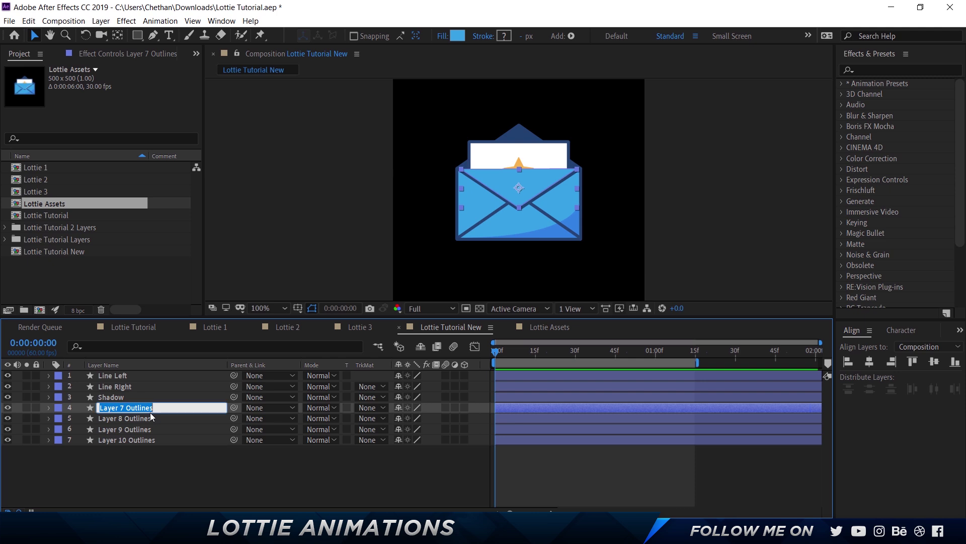
{"action": "type", "text": "Foldable F"}
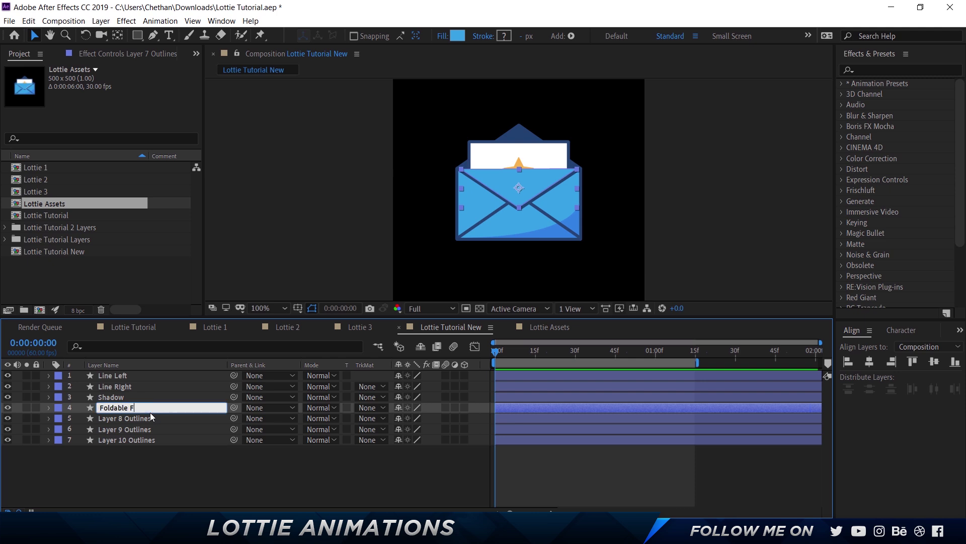
{"action": "type", "text": "ront"}
{"action": "key", "text": "ctrl+a"}
{"action": "type", "text": "Front F"}
{"action": "key", "text": "Return"}
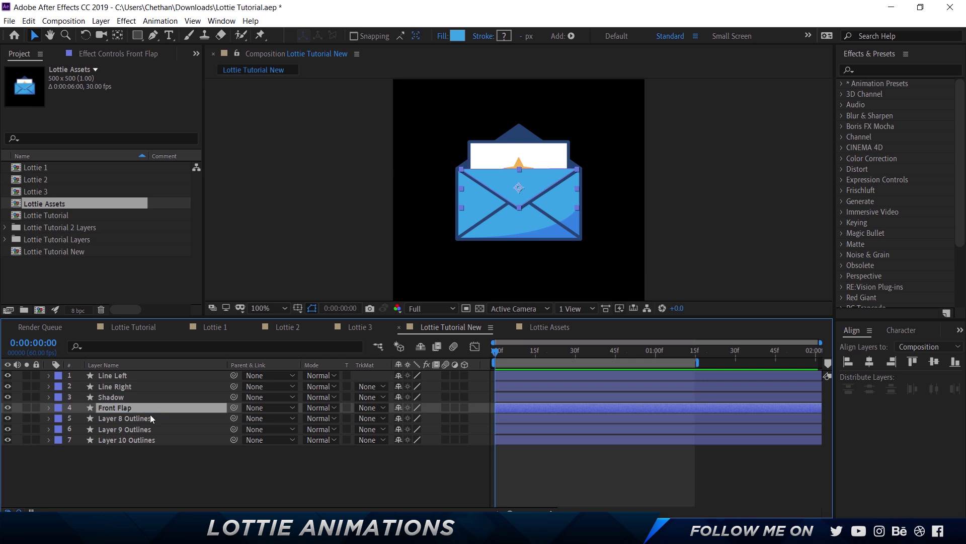
Step: Rename Layer 8 Outlines as Base and Layer 9 Outlines as Card
{"action": "left_click", "coordinate": [150, 415]}
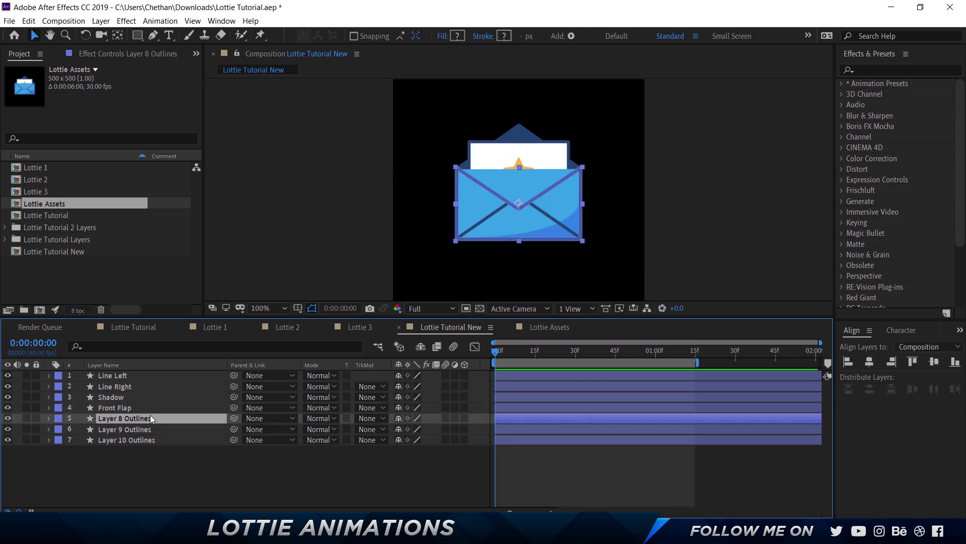
{"action": "key", "text": "Return"}
{"action": "type", "text": "Base"}
{"action": "key", "text": "Return"}
{"action": "left_click", "coordinate": [158, 428]}
{"action": "key", "text": "Return"}
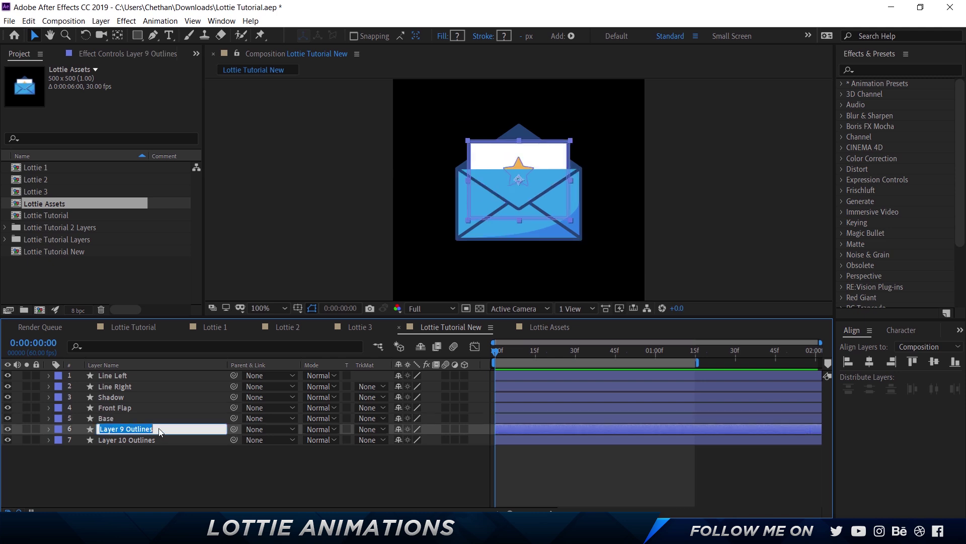
{"action": "type", "text": "Card"}
{"action": "key", "text": "Return"}
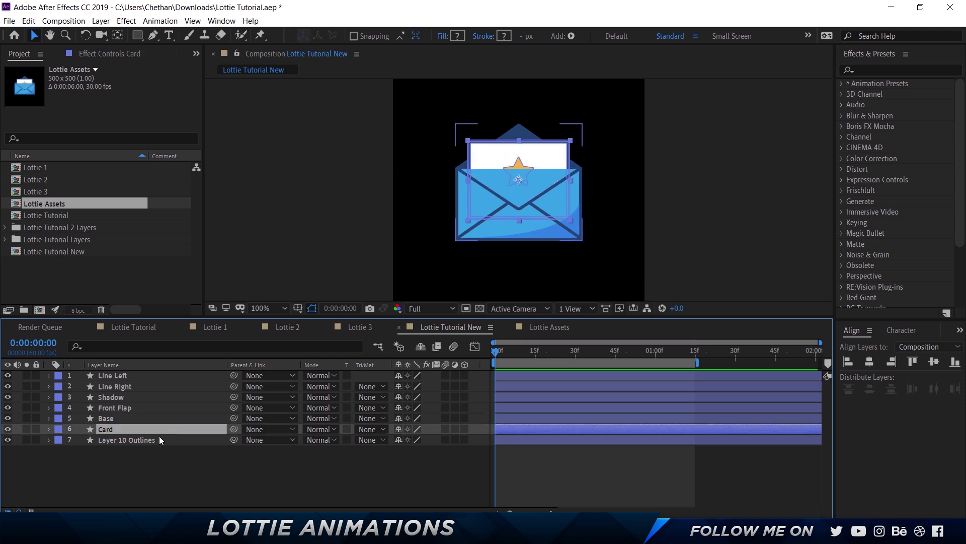
Step: Rename the Layer 10 Outlines layer as Back
{"action": "left_click", "coordinate": [159, 439]}
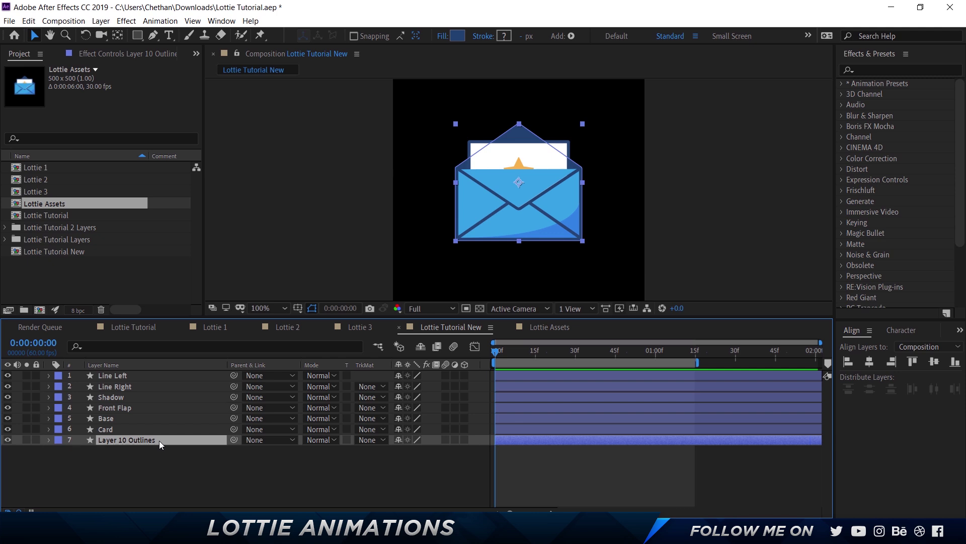
{"action": "key", "text": "a"}
{"action": "key", "text": "shift+End"}
{"action": "key", "text": "c"}
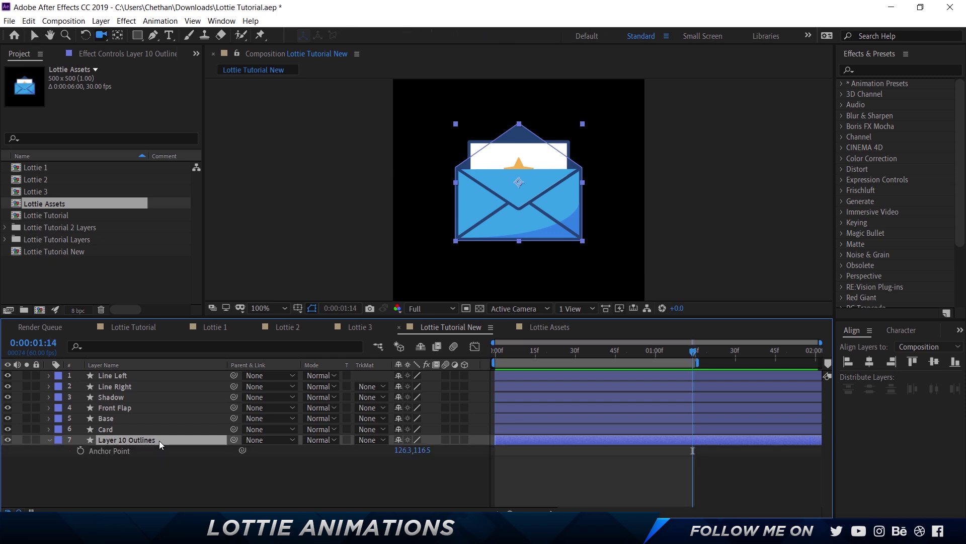
{"action": "key", "text": "Return"}
{"action": "type", "text": "Back"}
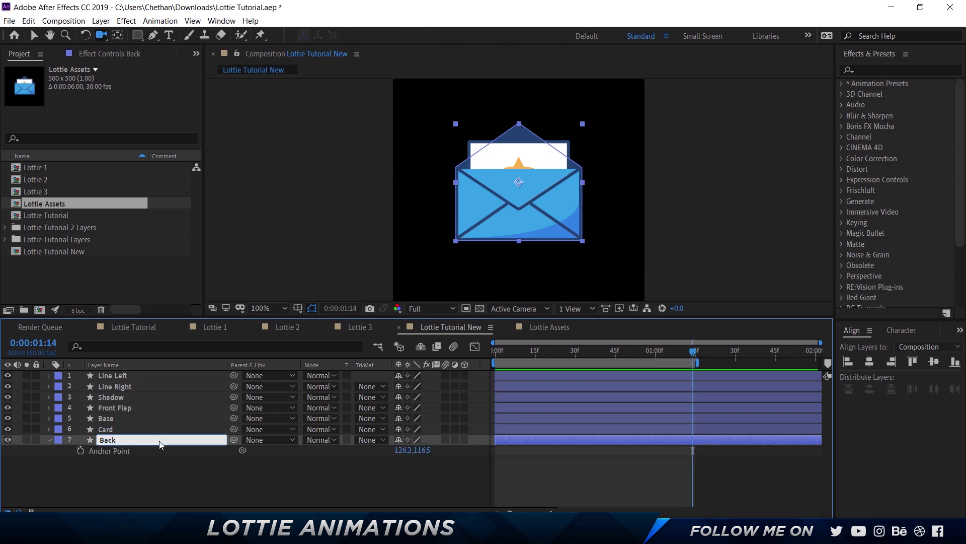
{"action": "key", "text": "Return"}
{"action": "left_click", "coordinate": [108, 464]}
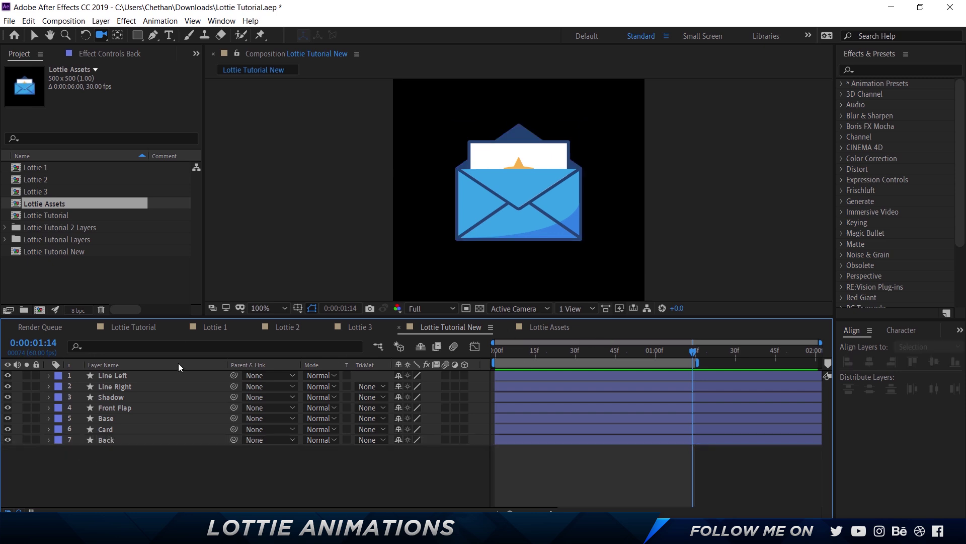
Step: Trim the Lottie Tutorial New composition to its work area
{"action": "right_click", "coordinate": [677, 361]}
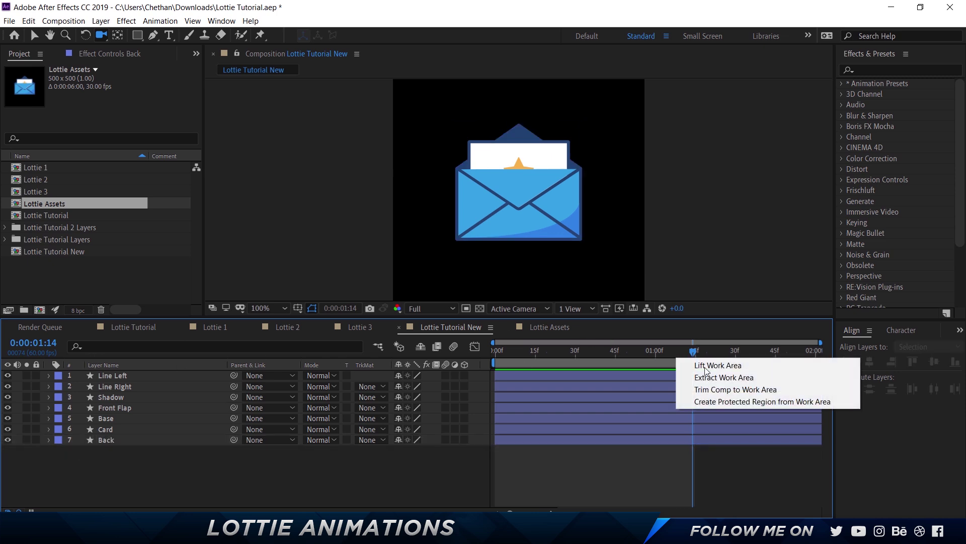
{"action": "left_click", "coordinate": [719, 394]}
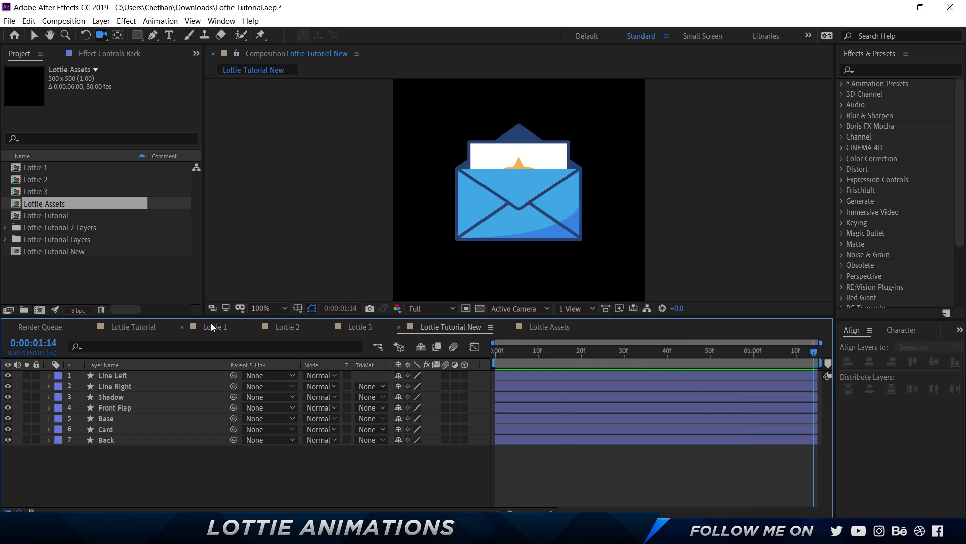
Step: Open the finished Lottie 1 composition and play its envelope animation from the start, studying the layers' keyframes
{"action": "left_click", "coordinate": [148, 328]}
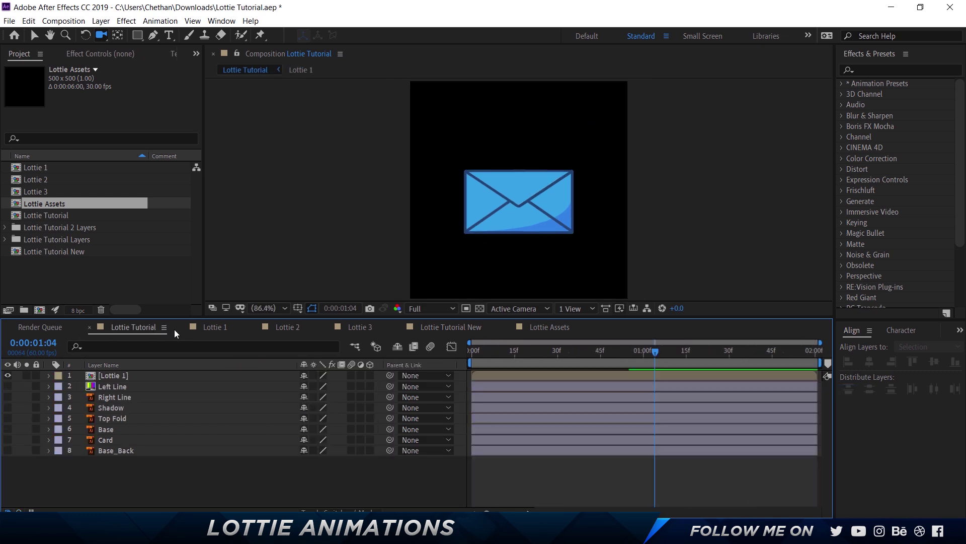
{"action": "key", "text": "u"}
{"action": "left_click", "coordinate": [217, 328]}
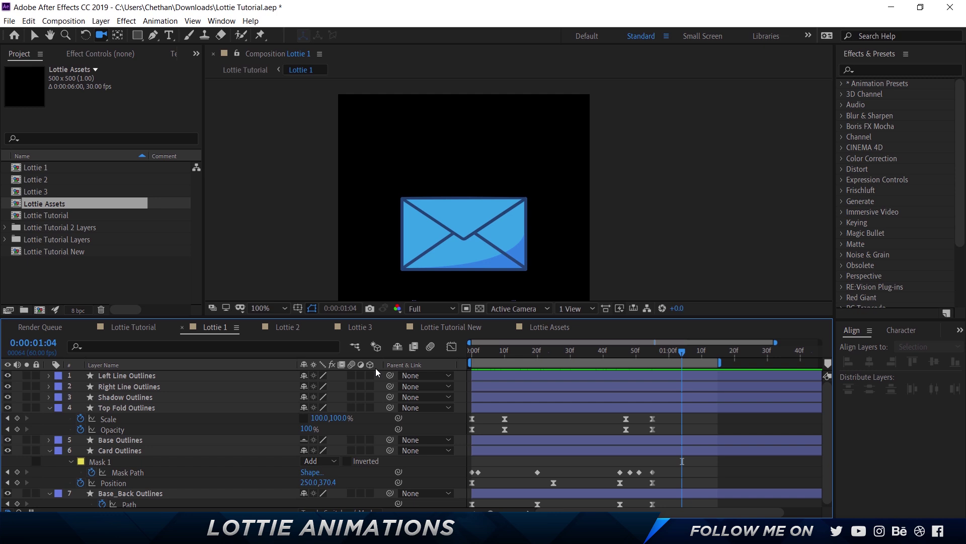
{"action": "left_click", "coordinate": [492, 355]}
{"action": "key", "text": "Home"}
{"action": "key", "text": "shift+/"}
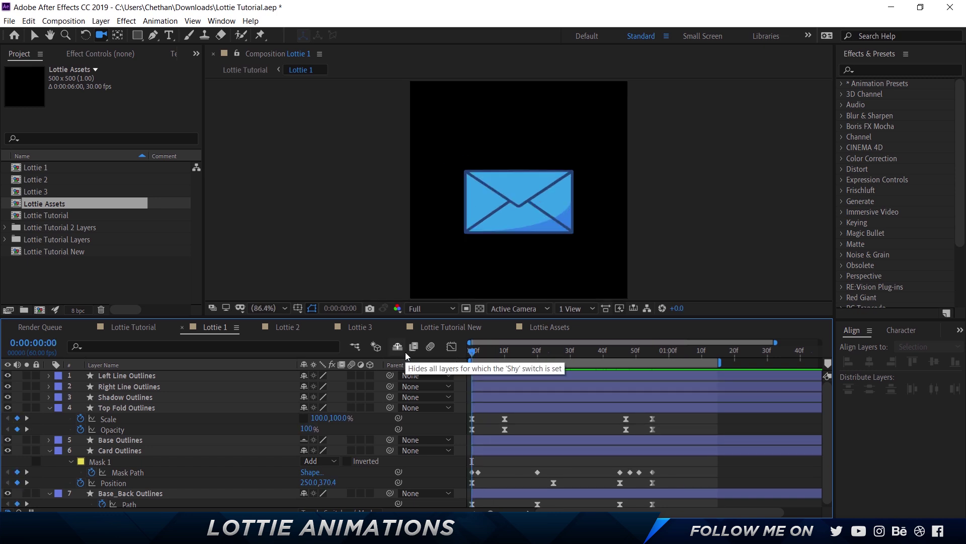
{"action": "left_click_drag", "start_coordinate": [469, 348], "coordinate": [448, 356]}
{"action": "key", "text": "space"}
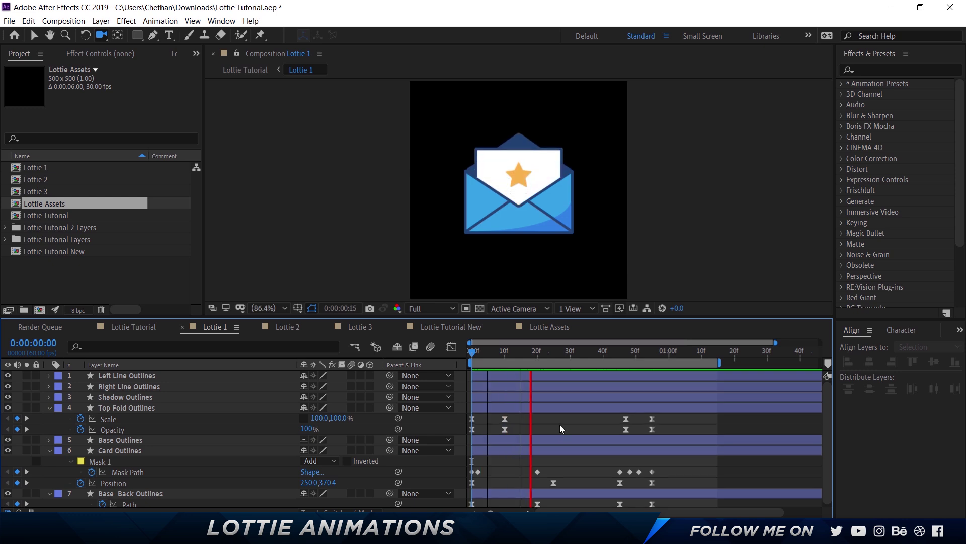
{"action": "key", "text": "space"}
{"action": "key", "text": "space"}
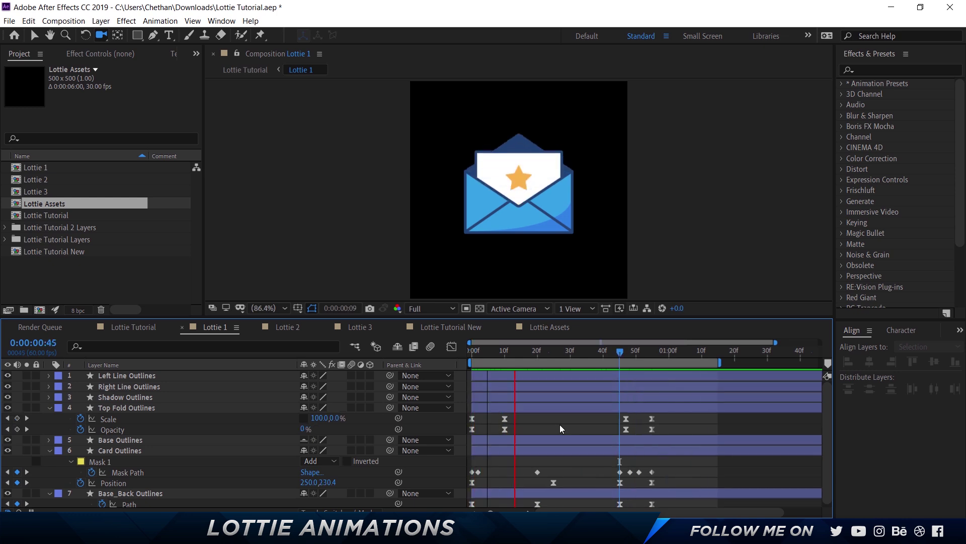
{"action": "left_click", "coordinate": [470, 352]}
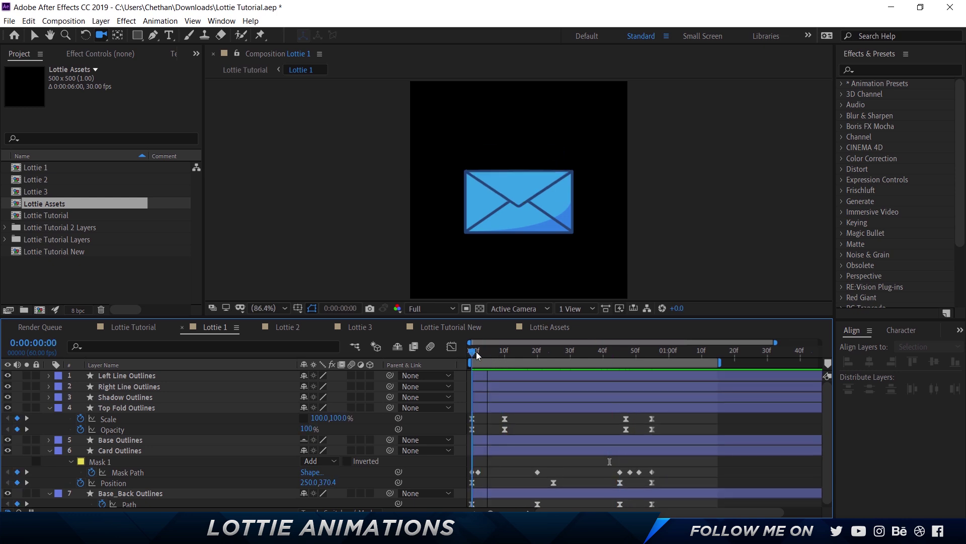
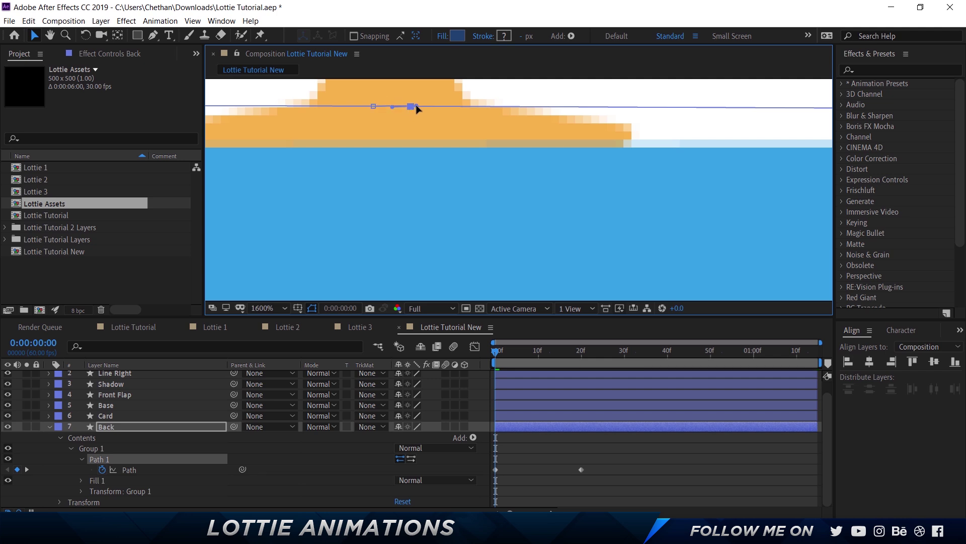
Step: Nudge the flap-tip point of the Back layer's path slightly at frame 0 to line it up with the envelope's top edge
{"action": "left_click_drag", "start_coordinate": [392, 107], "coordinate": [389, 107]}
{"action": "scroll", "coordinate": [439, 106], "scroll_direction": "down", "scroll_amount": 1}
{"action": "key", "text": "shift+/"}
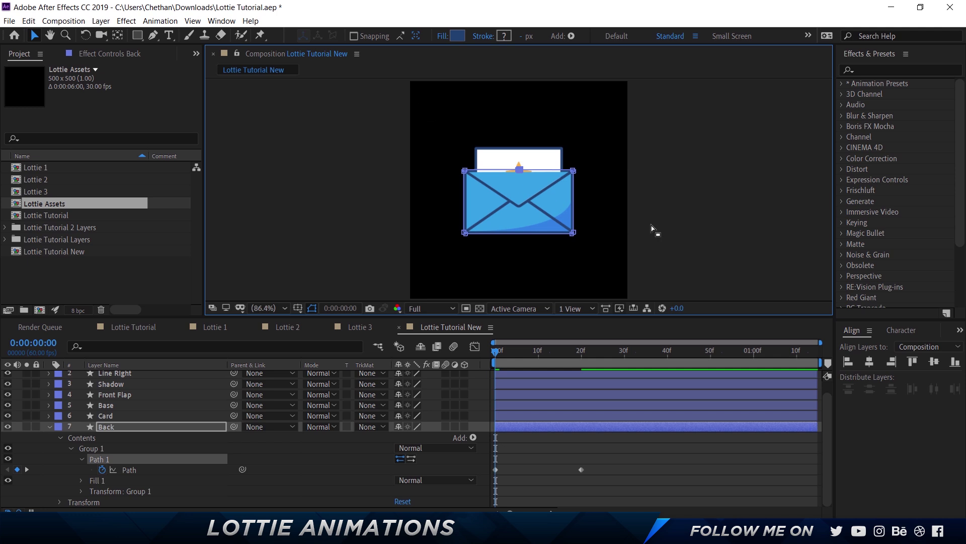
Step: Hide the Card layer and preview the Back layer's path animation without it
{"action": "left_click", "coordinate": [618, 448]}
{"action": "left_click", "coordinate": [630, 483]}
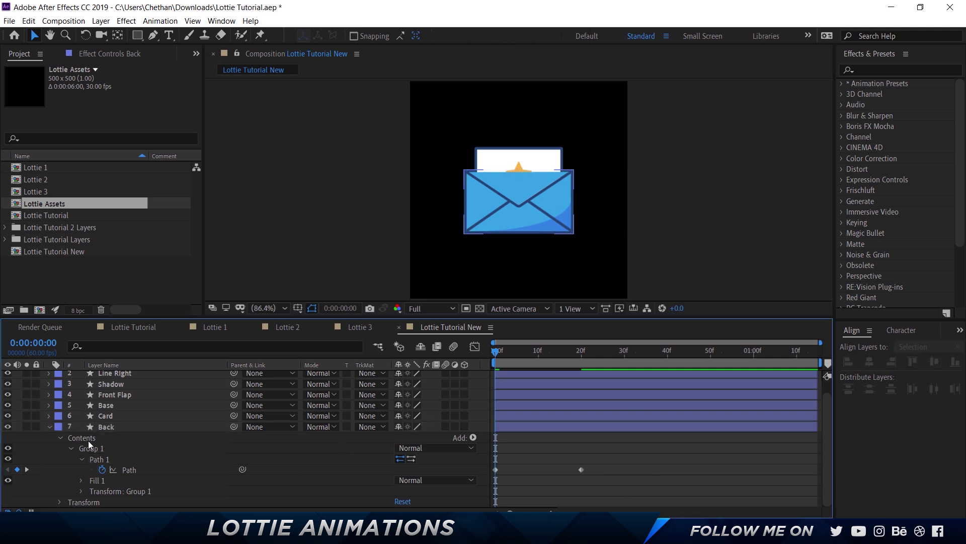
{"action": "left_click", "coordinate": [8, 416]}
{"action": "key", "text": "space"}
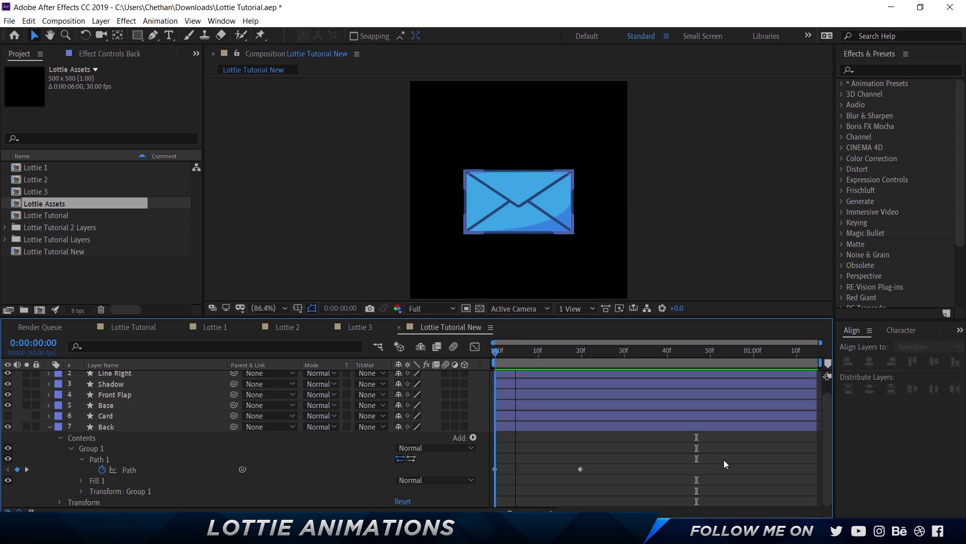
Step: Apply Easy Ease to both Path keyframes of the Back layer and preview the motion
{"action": "left_click_drag", "start_coordinate": [622, 492], "coordinate": [491, 451]}
{"action": "right_click", "coordinate": [582, 468]}
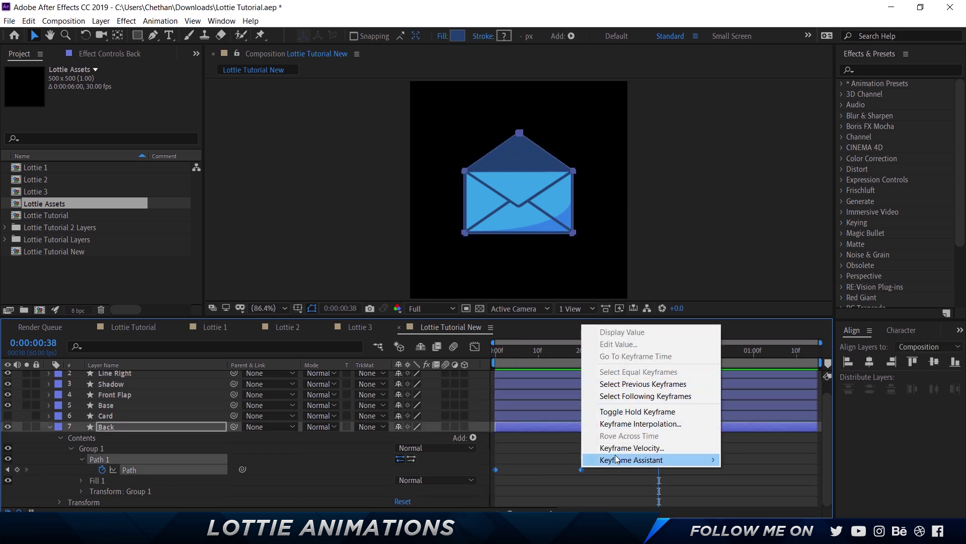
{"action": "mouse_move", "coordinate": [684, 460]}
{"action": "left_click", "coordinate": [783, 386]}
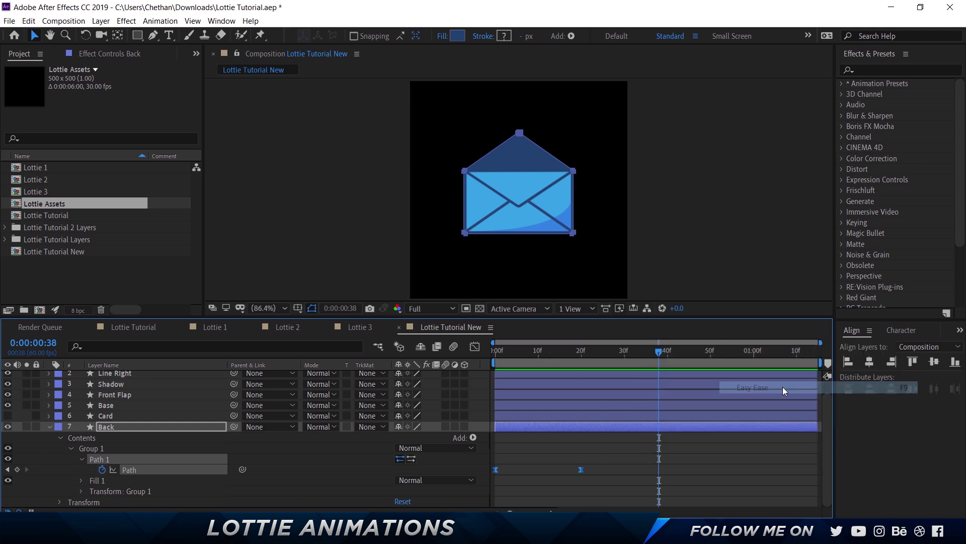
{"action": "key", "text": "space"}
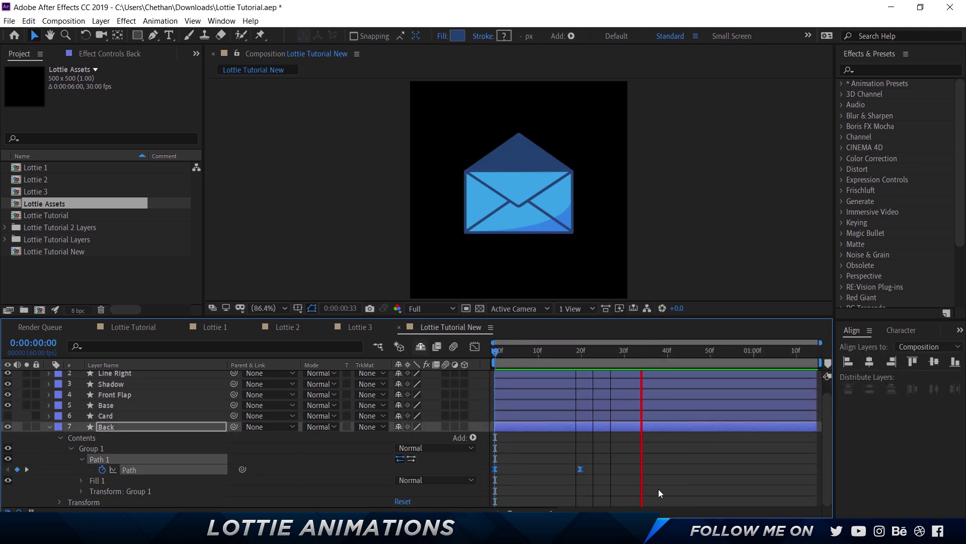
Step: Reshape the speed graph of the Back layer's Path keyframes so the flap moves fastest early and slows gradually toward frame 20
{"action": "left_click", "coordinate": [636, 491]}
{"action": "left_click_drag", "start_coordinate": [629, 491], "coordinate": [487, 448]}
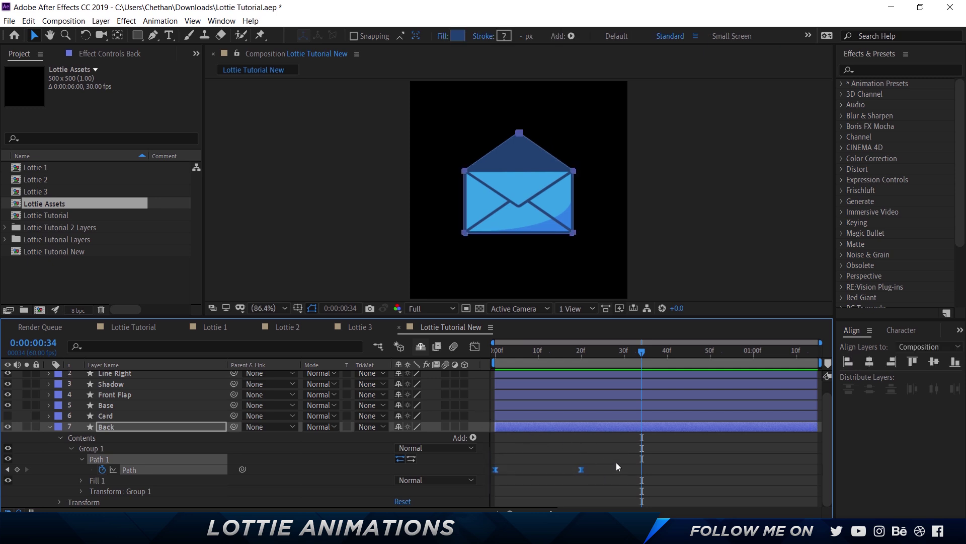
{"action": "left_click_drag", "start_coordinate": [618, 462], "coordinate": [494, 490]}
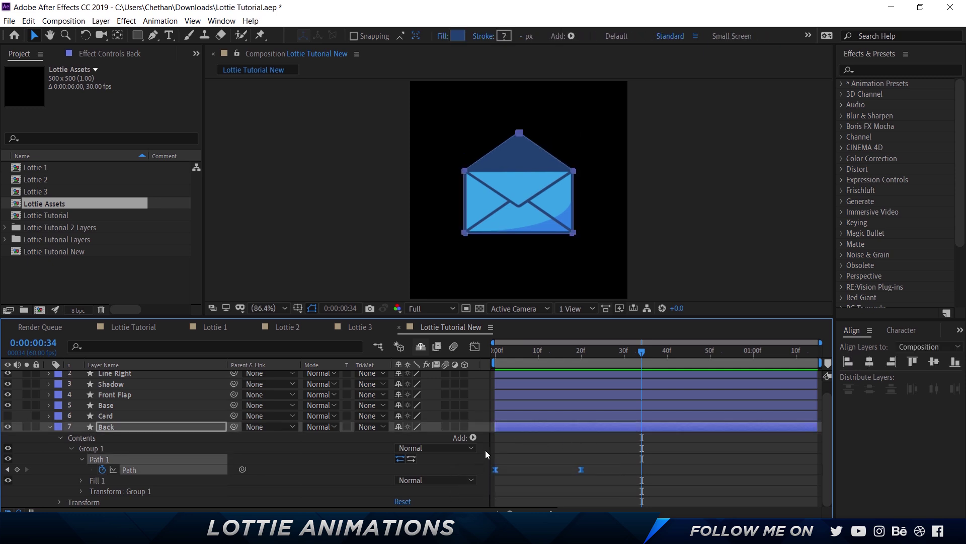
{"action": "left_click", "coordinate": [474, 349]}
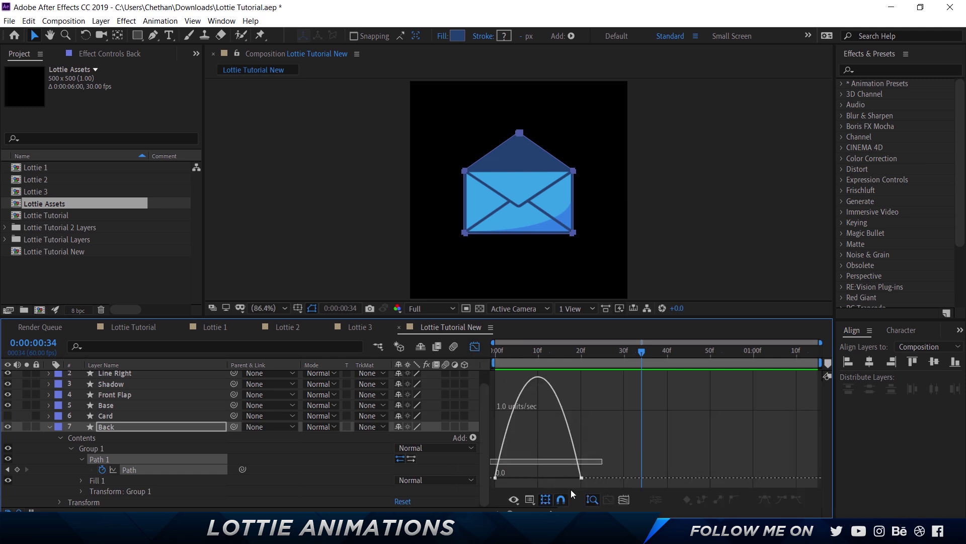
{"action": "left_click_drag", "start_coordinate": [583, 472], "coordinate": [523, 483]}
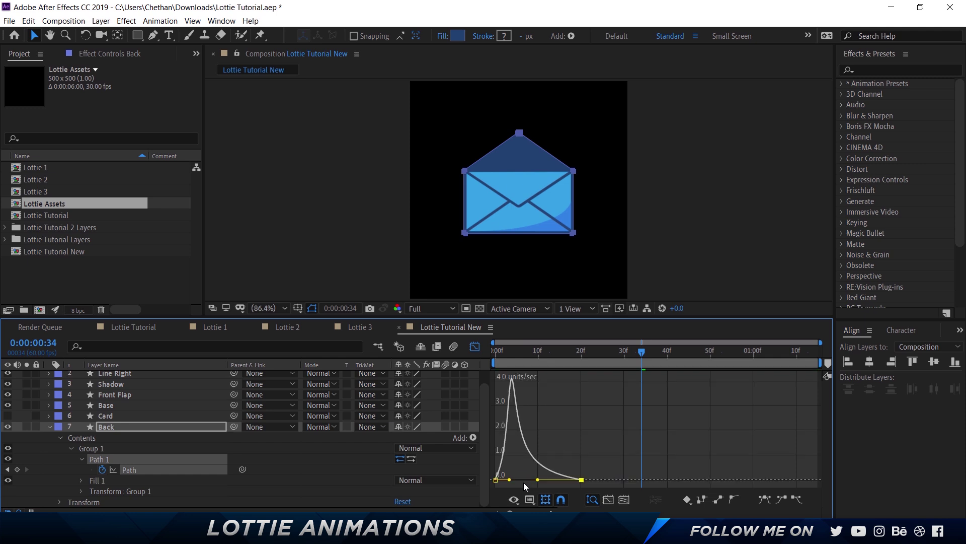
{"action": "left_click", "coordinate": [474, 347]}
Step: Preview the flap opening from the start of the composition to check the adjusted easing
{"action": "left_click_drag", "start_coordinate": [508, 351], "coordinate": [467, 356]}
{"action": "left_click", "coordinate": [677, 456]}
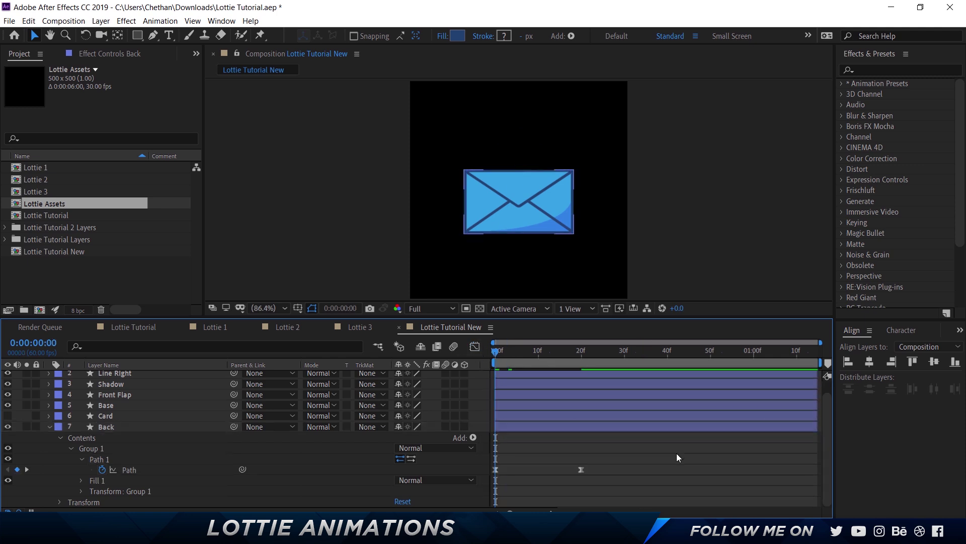
{"action": "key", "text": "space"}
{"action": "key", "text": "space"}
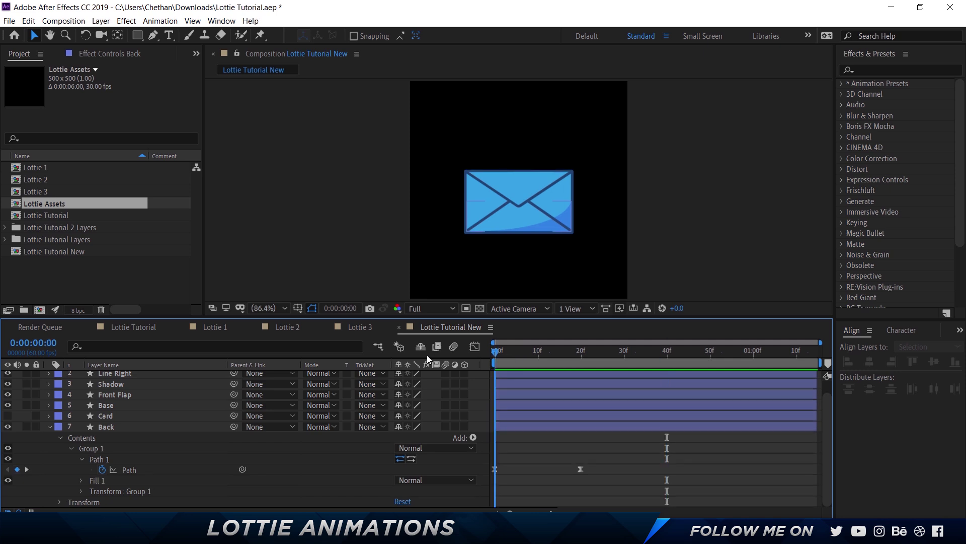
{"action": "key", "text": "space"}
{"action": "key", "text": "space"}
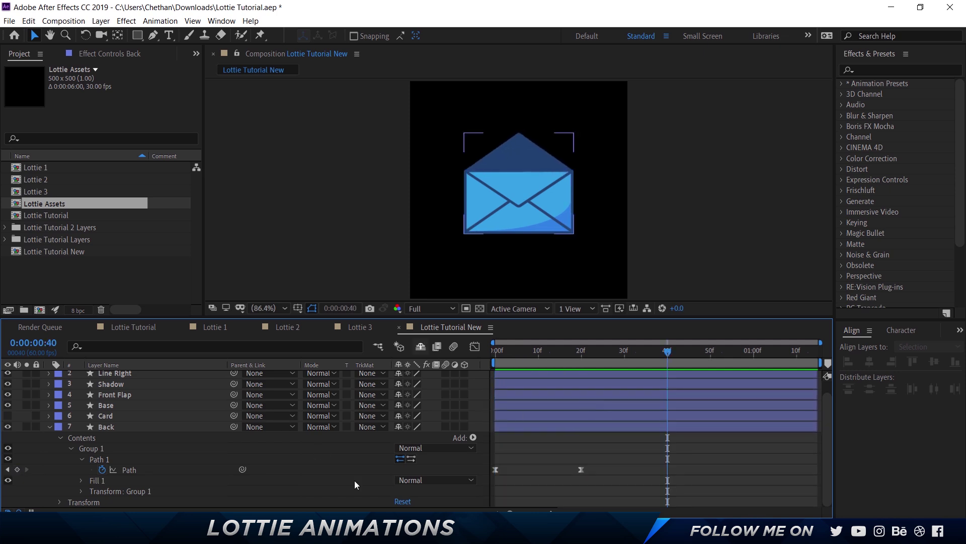
Step: Examine the Card Outlines Position keyframe at 0:00:00:25 in the Lottie 1 composition as a timing reference
{"action": "left_click", "coordinate": [221, 327]}
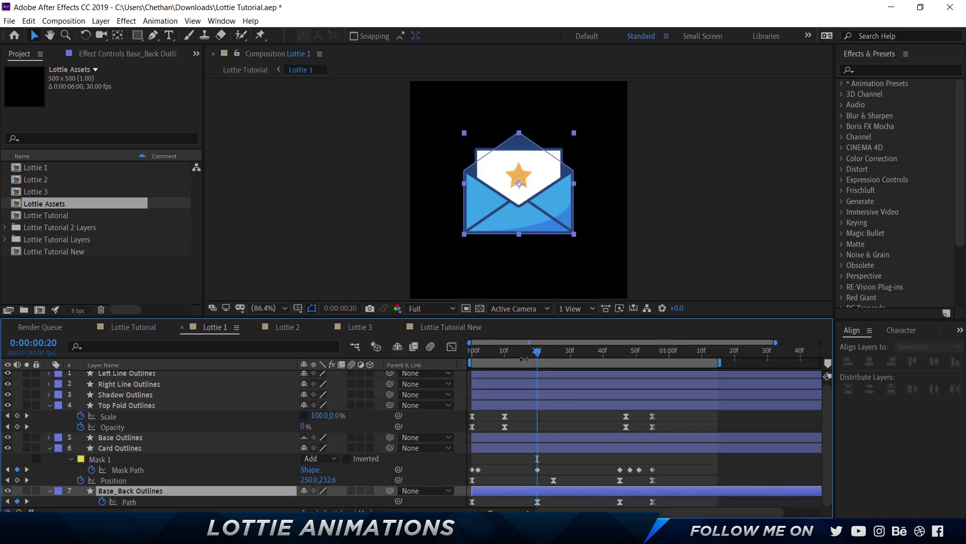
{"action": "mouse_move", "coordinate": [529, 352]}
{"action": "left_mouse_down"}
{"action": "mouse_move", "coordinate": [481, 354]}
{"action": "mouse_move", "coordinate": [541, 350]}
{"action": "left_mouse_up"}
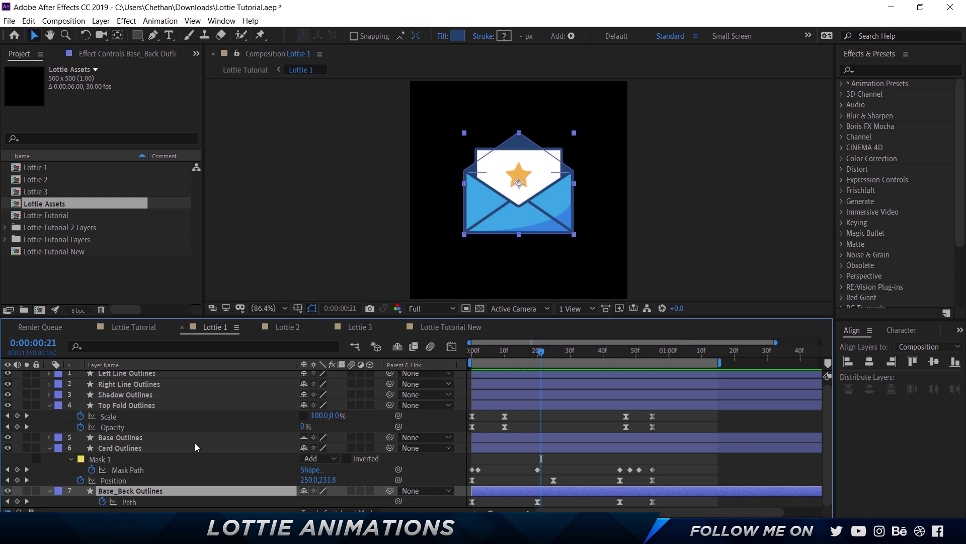
{"action": "left_click", "coordinate": [119, 449]}
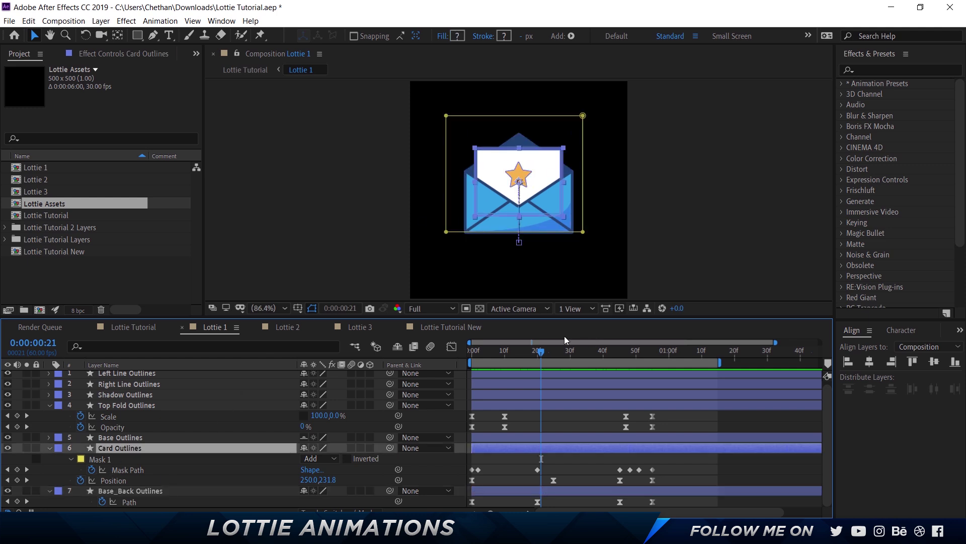
{"action": "left_click", "coordinate": [554, 350]}
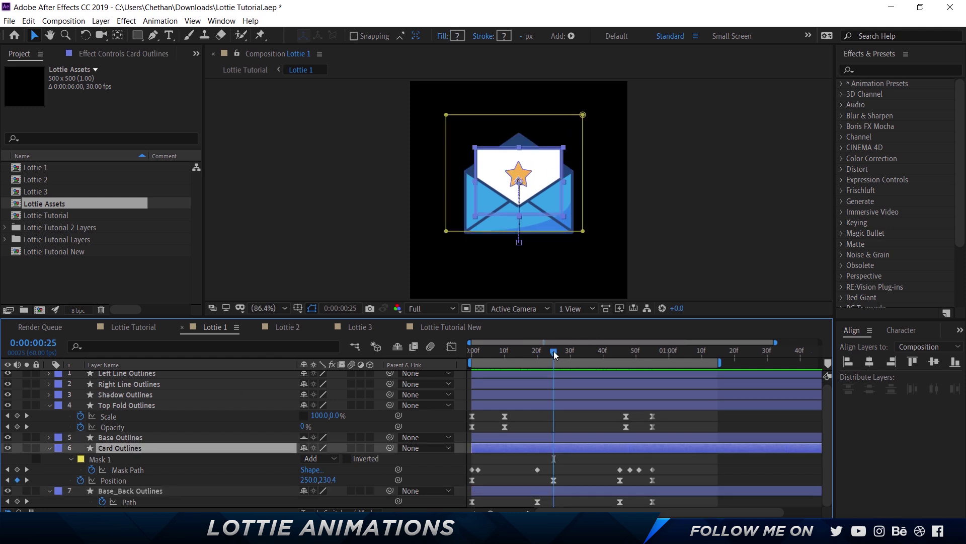
Step: Make the Card layer visible in the Lottie Tutorial New composition and reveal its Position property
{"action": "left_click", "coordinate": [453, 328]}
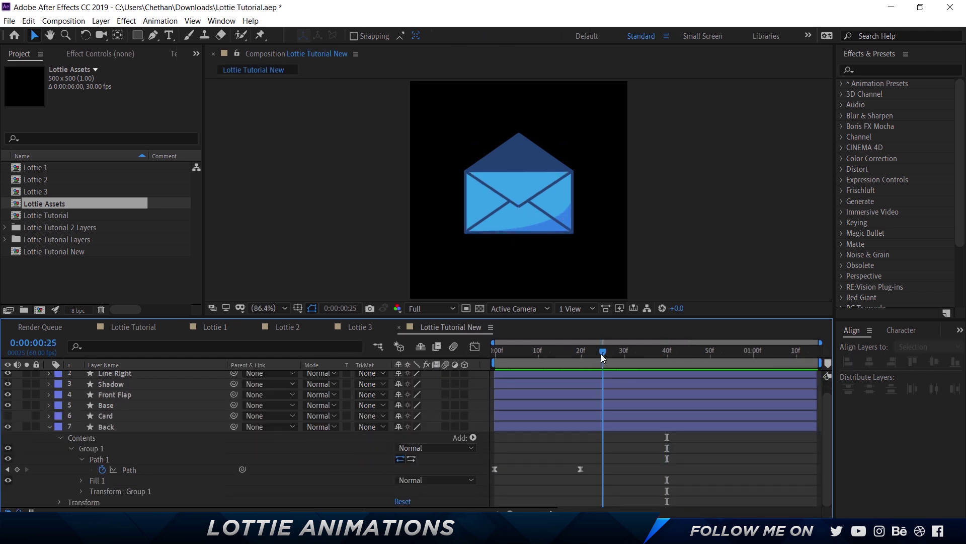
{"action": "left_click", "coordinate": [7, 415]}
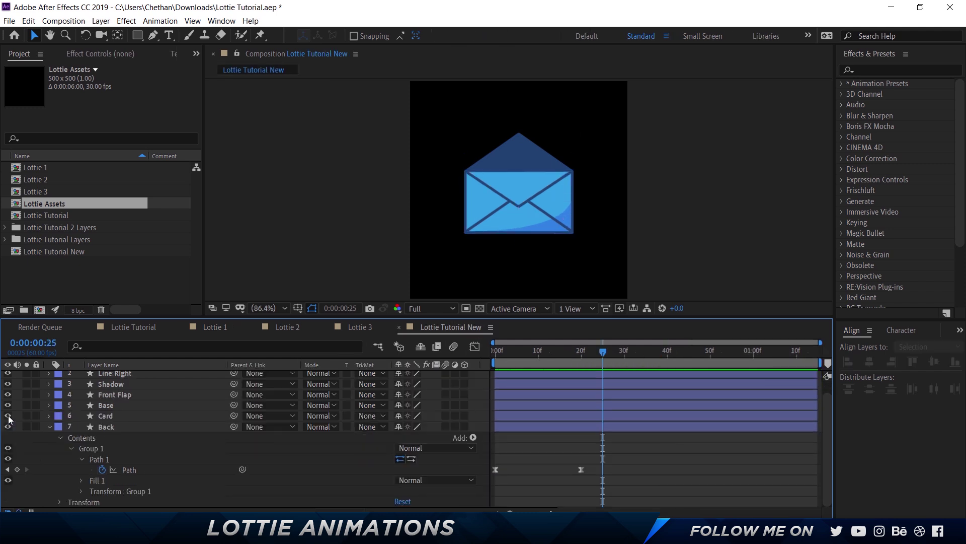
{"action": "left_click", "coordinate": [107, 416]}
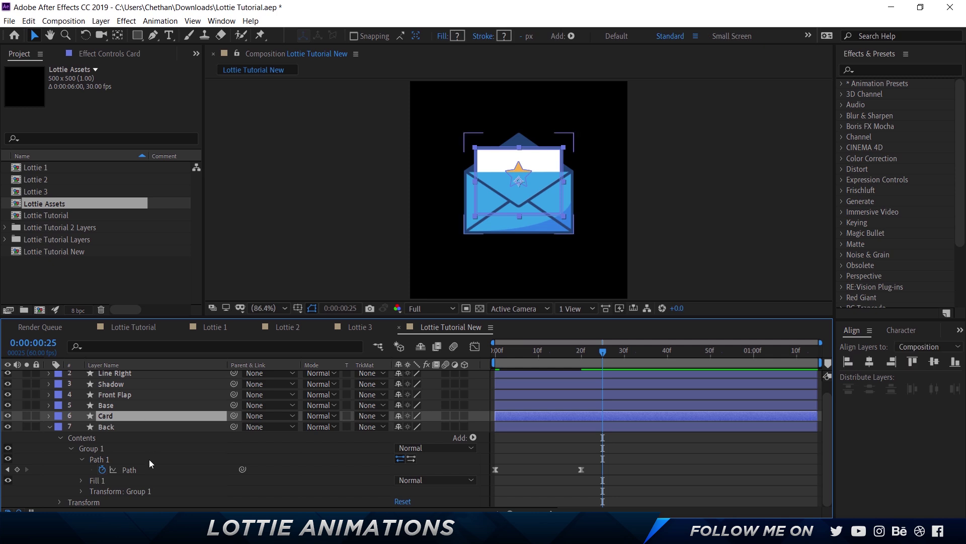
{"action": "key", "text": "p"}
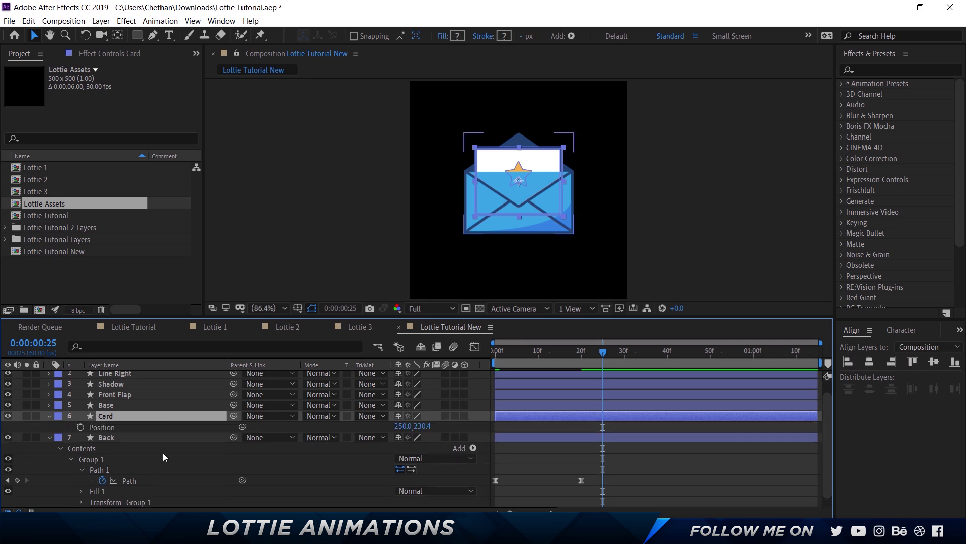
{"action": "left_click", "coordinate": [108, 430]}
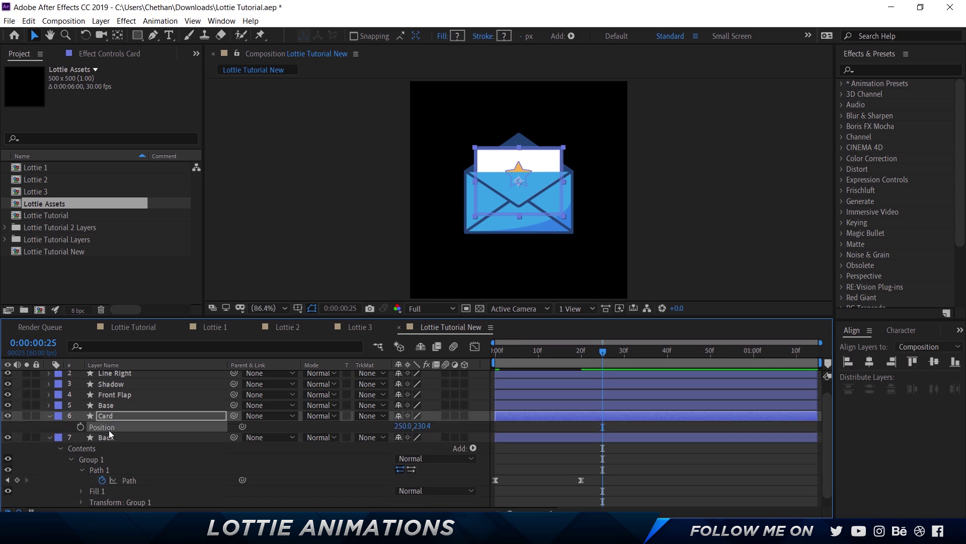
Step: Switch to the Lottie Docs in the browser and find the Transforms section of the Supported After Effects Features page
{"action": "left_click", "coordinate": [382, 480]}
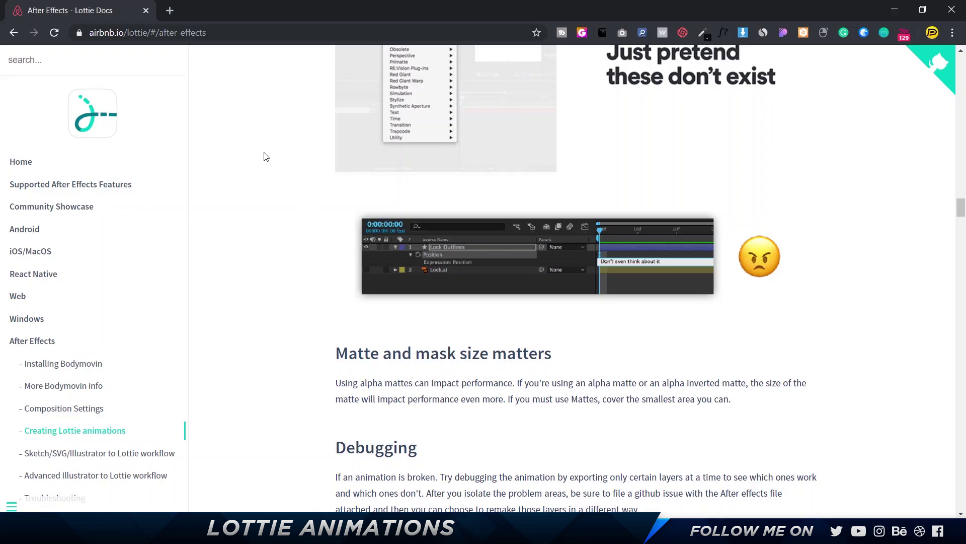
{"action": "scroll", "coordinate": [405, 283], "scroll_direction": "up", "scroll_amount": 10}
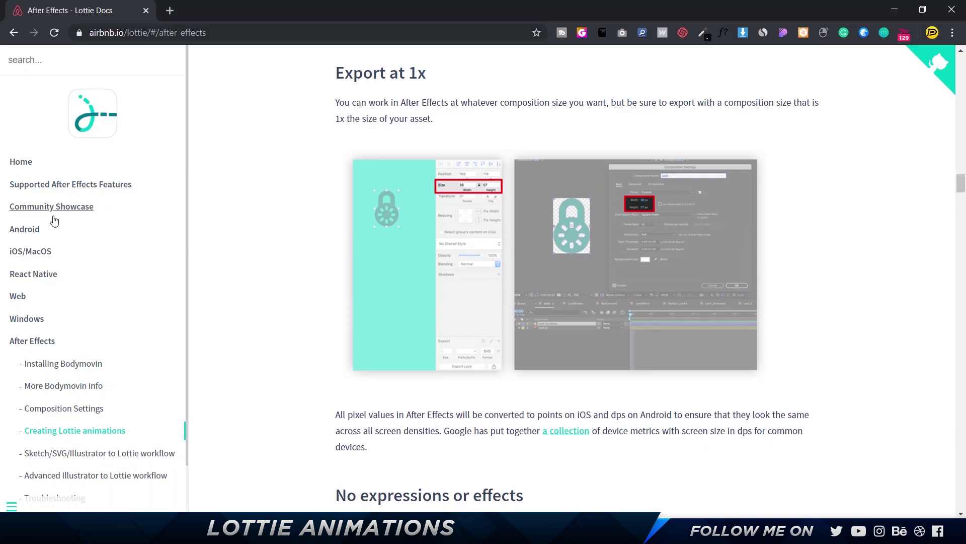
{"action": "left_click", "coordinate": [48, 211]}
{"action": "left_click", "coordinate": [47, 187]}
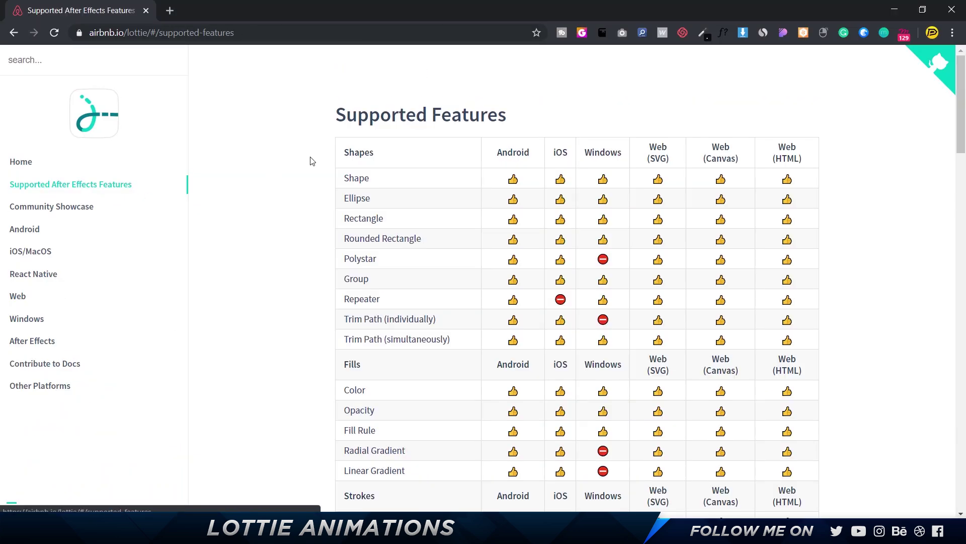
{"action": "scroll", "coordinate": [439, 214], "scroll_direction": "down", "scroll_amount": 10}
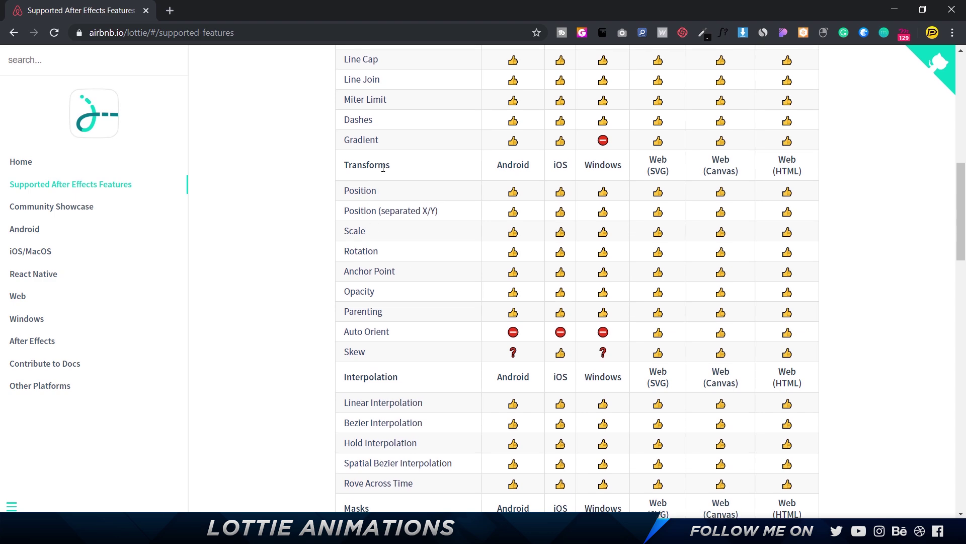
{"action": "scroll", "coordinate": [368, 159], "scroll_direction": "up", "scroll_amount": 2}
{"action": "scroll", "coordinate": [367, 158], "scroll_direction": "up", "scroll_amount": 2}
{"action": "scroll", "coordinate": [365, 166], "scroll_direction": "up", "scroll_amount": 2}
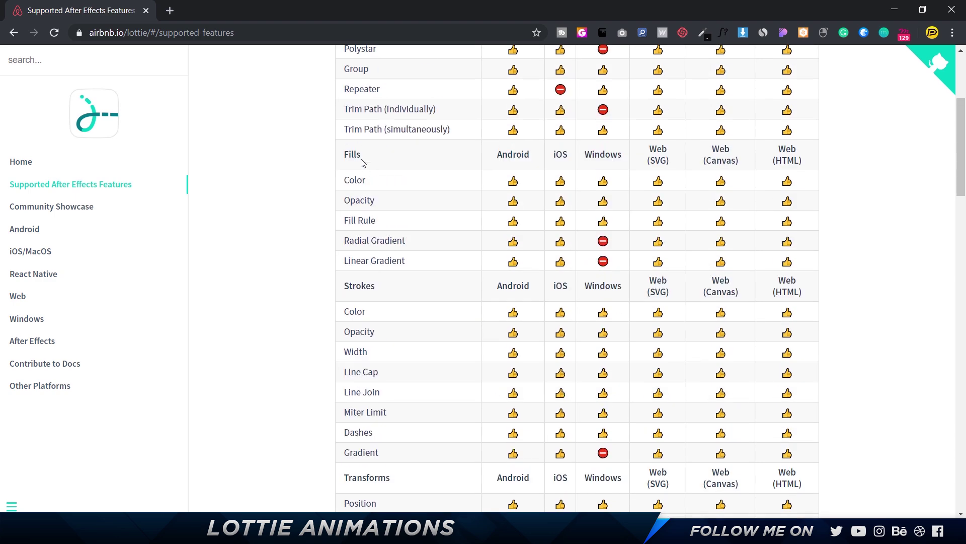
{"action": "scroll", "coordinate": [376, 294], "scroll_direction": "down", "scroll_amount": 2}
{"action": "left_click_drag", "start_coordinate": [346, 382], "coordinate": [433, 383]}
{"action": "scroll", "coordinate": [433, 381], "scroll_direction": "down", "scroll_amount": 4}
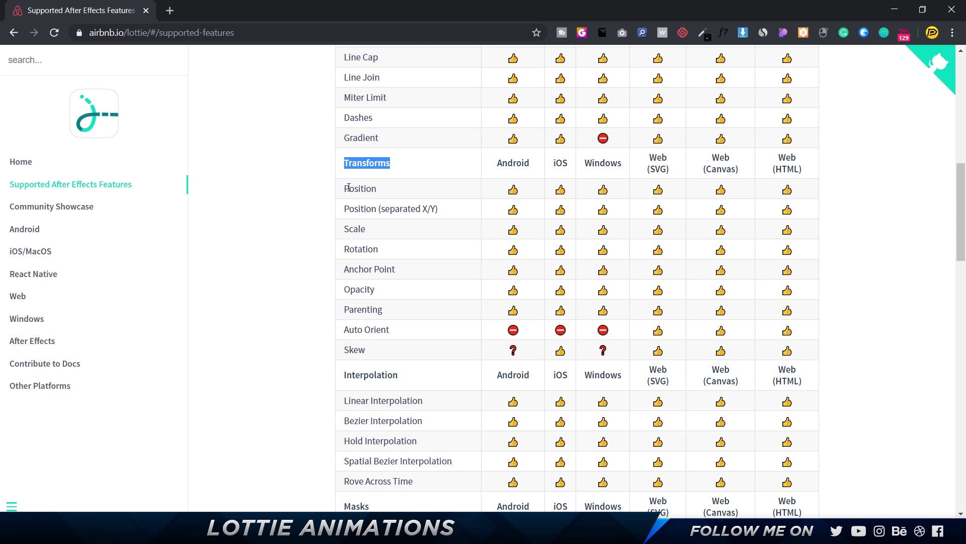
Step: Examine the platform support for the transform properties, including Position, Position (separated X/Y), Scale and Auto Orient
{"action": "left_click_drag", "start_coordinate": [348, 187], "coordinate": [377, 193]}
{"action": "left_click", "coordinate": [357, 230]}
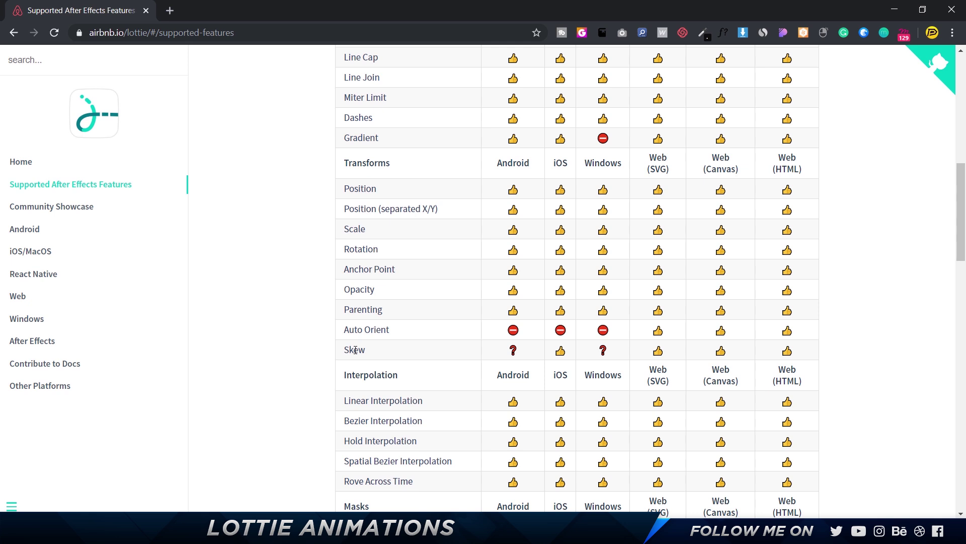
{"action": "left_click_drag", "start_coordinate": [373, 310], "coordinate": [342, 194]}
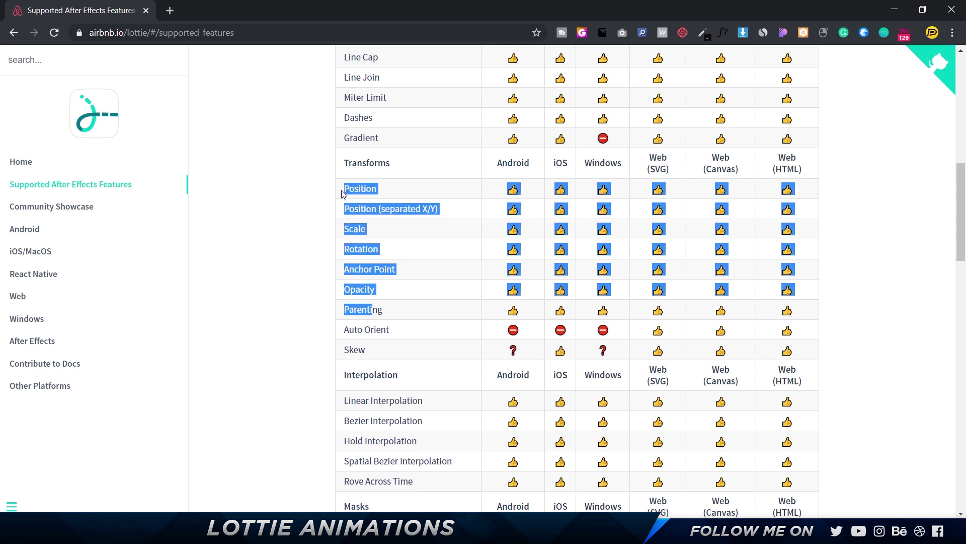
{"action": "left_click_drag", "start_coordinate": [527, 191], "coordinate": [795, 299]}
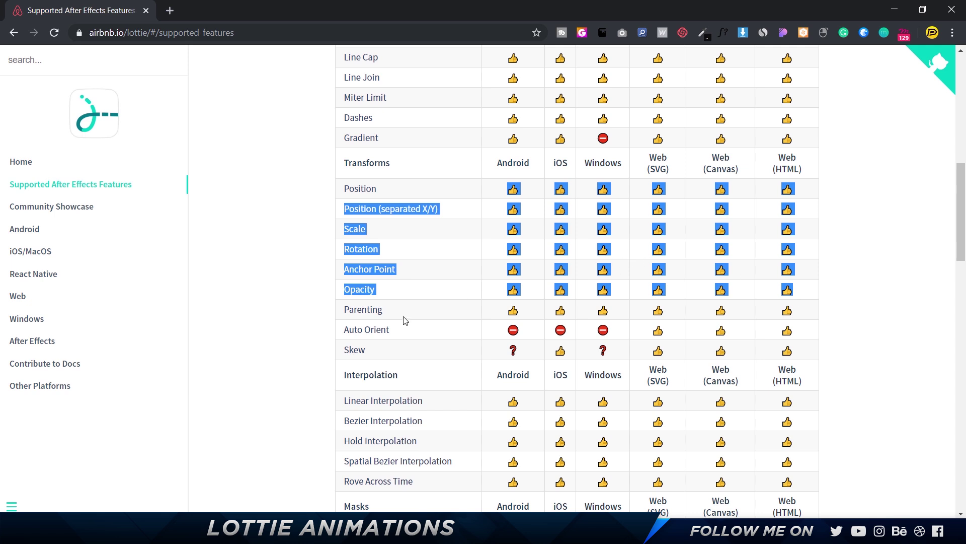
{"action": "left_click_drag", "start_coordinate": [336, 332], "coordinate": [372, 332]}
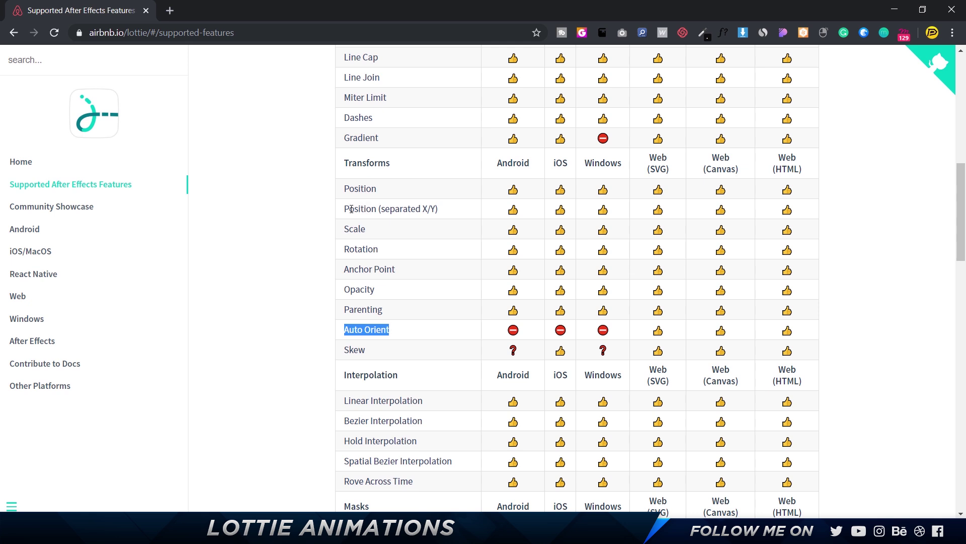
{"action": "left_click_drag", "start_coordinate": [351, 208], "coordinate": [446, 218]}
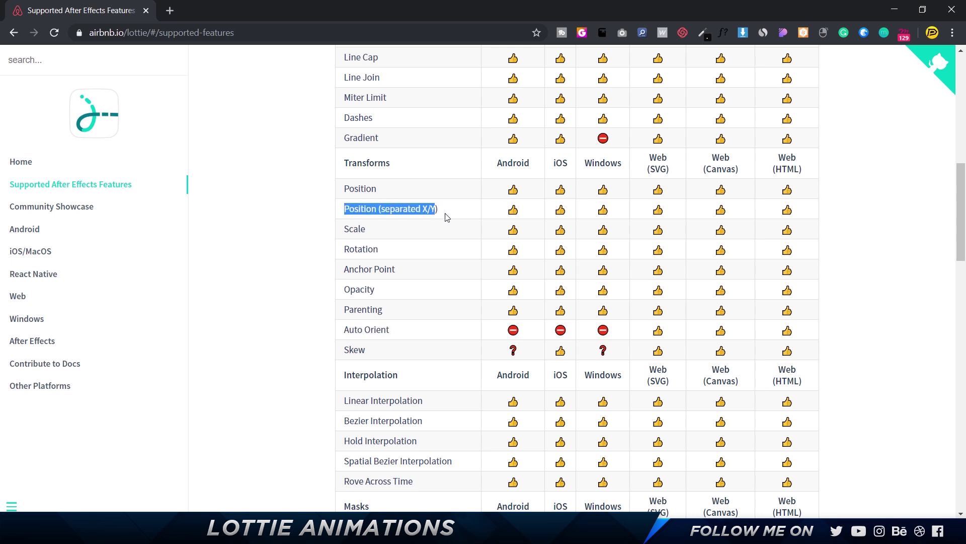
{"action": "left_click", "coordinate": [448, 217]}
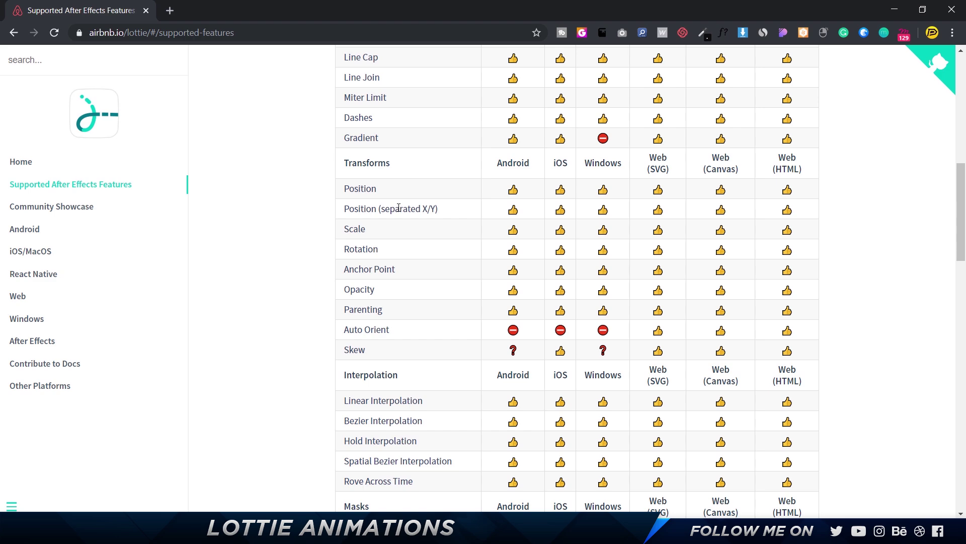
Step: Back in After Effects, keyframe the Card's Position at 0:00:00:25, and at 0:00:00:00 move it below the envelope to about 250, 442
{"action": "key", "text": "alt+Tab"}
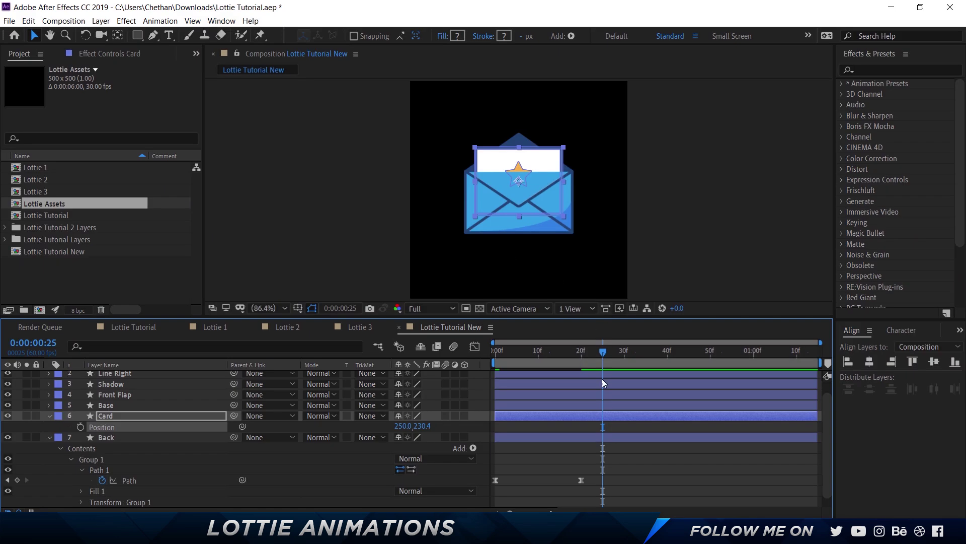
{"action": "left_click", "coordinate": [83, 426]}
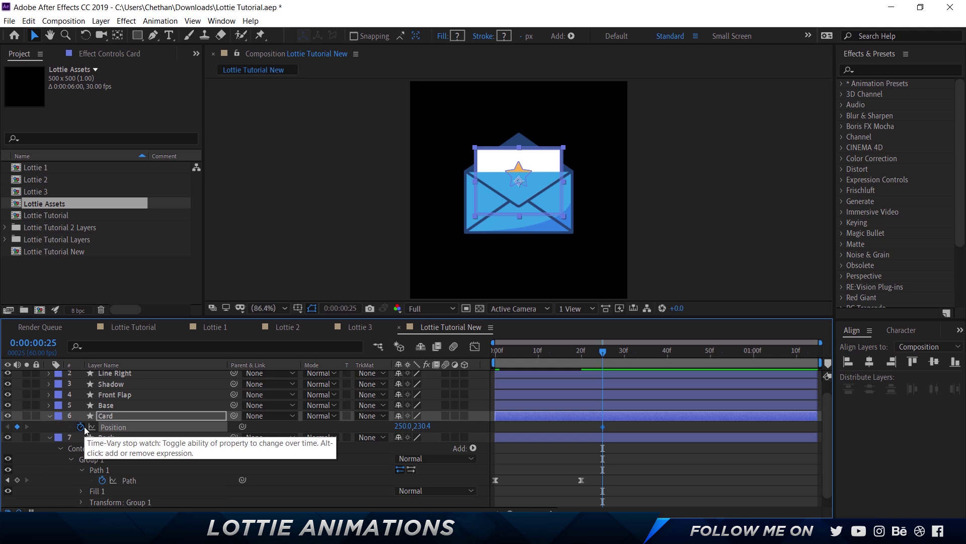
{"action": "left_click_drag", "start_coordinate": [512, 352], "coordinate": [408, 352]}
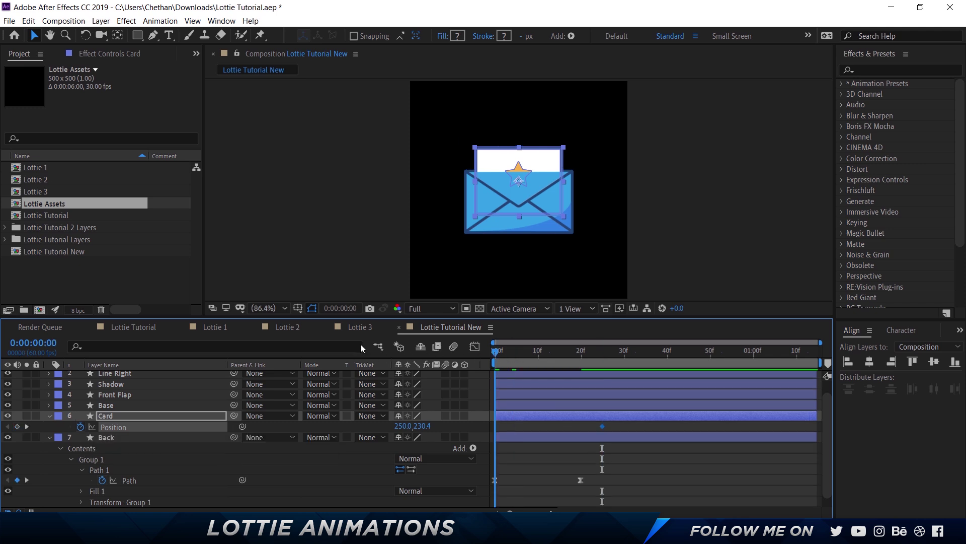
{"action": "left_click_drag", "start_coordinate": [522, 195], "coordinate": [524, 273]}
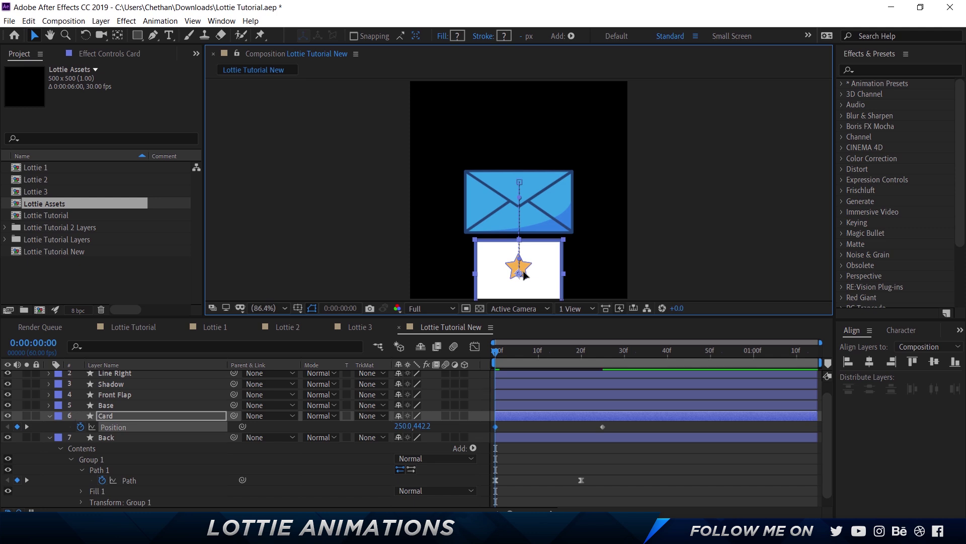
Step: Apply Easy Ease to both Position keyframes of the Card layer
{"action": "left_click_drag", "start_coordinate": [625, 429], "coordinate": [573, 421]}
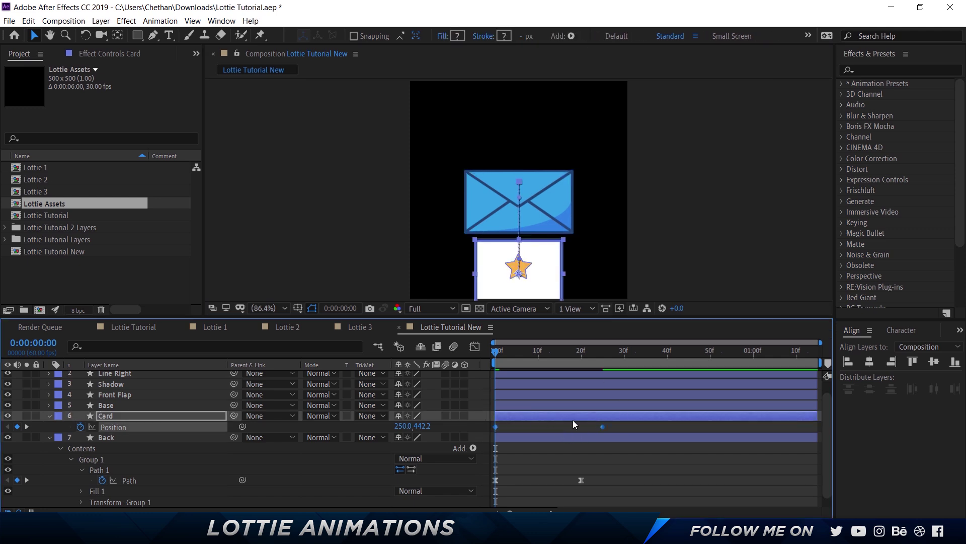
{"action": "right_click", "coordinate": [601, 426]}
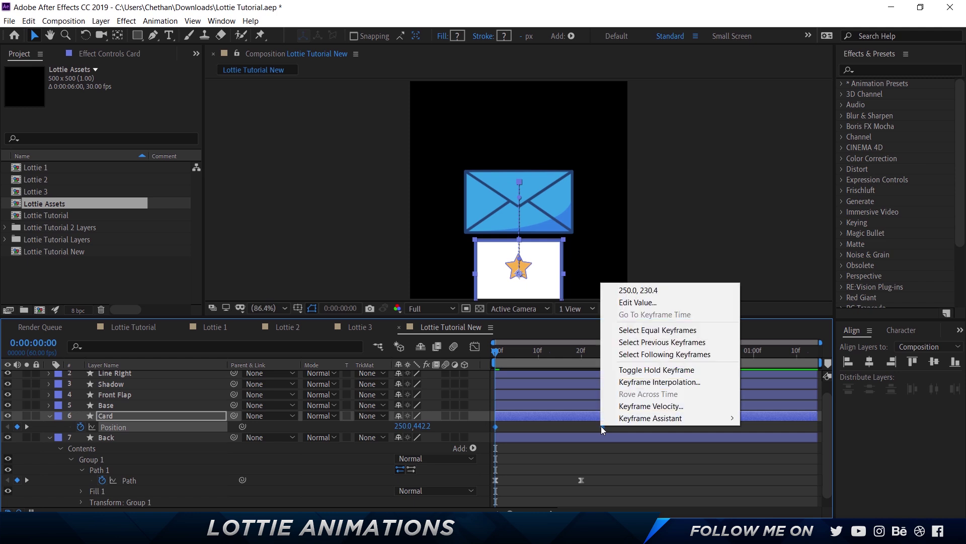
{"action": "mouse_move", "coordinate": [692, 422]}
{"action": "left_click", "coordinate": [785, 455]}
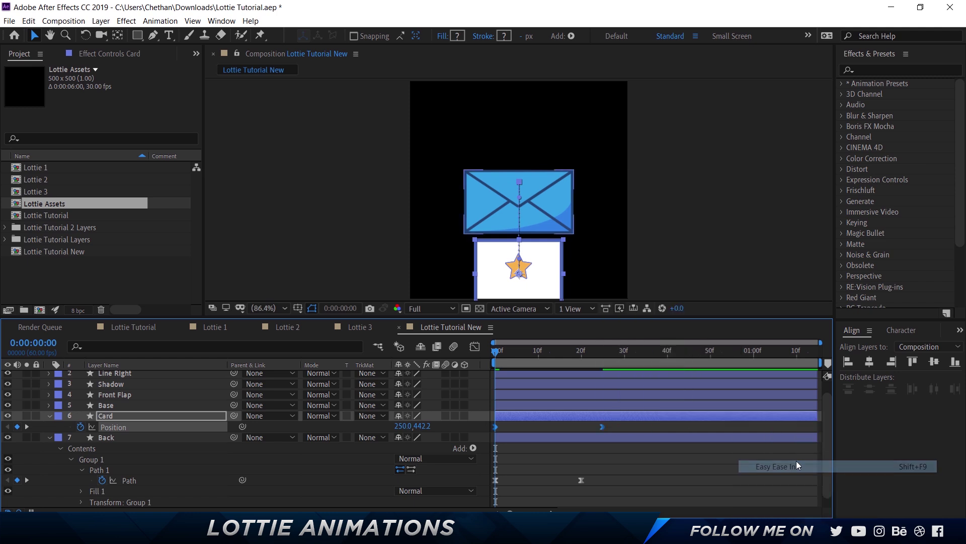
{"action": "right_click", "coordinate": [602, 426]}
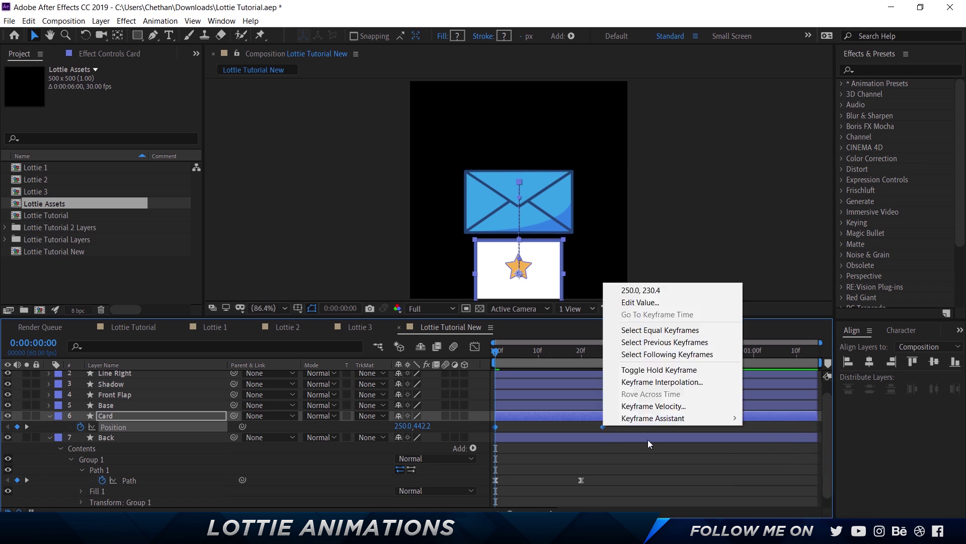
{"action": "mouse_move", "coordinate": [651, 421]}
{"action": "left_click", "coordinate": [797, 456]}
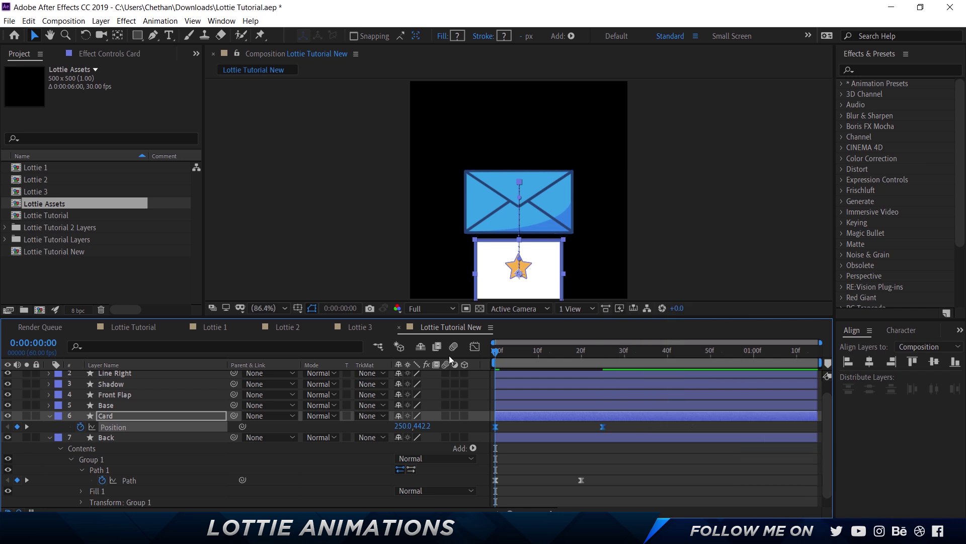
Step: Reshape the Card's Position speed graph so the card moves fastest early and slows gradually toward frame 25
{"action": "left_click", "coordinate": [477, 346]}
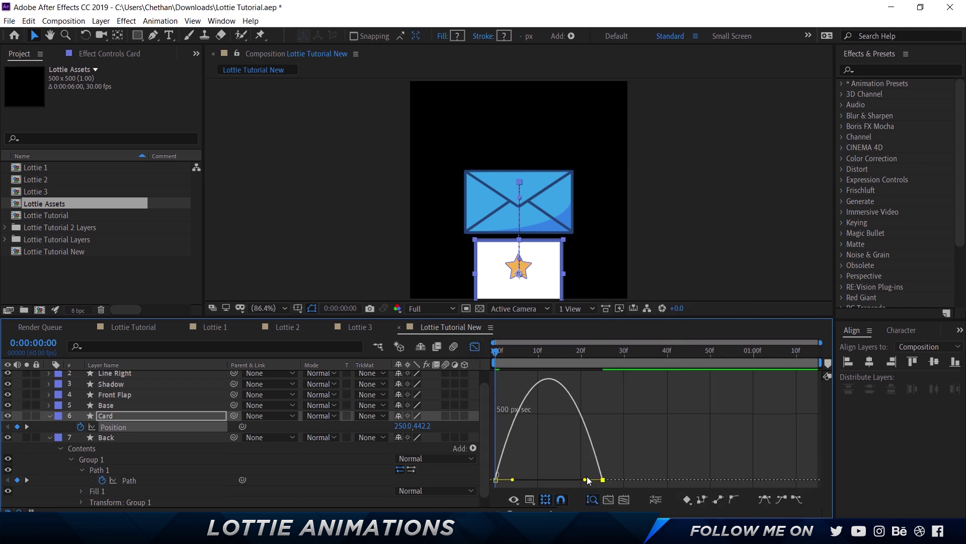
{"action": "left_click_drag", "start_coordinate": [585, 479], "coordinate": [530, 481]}
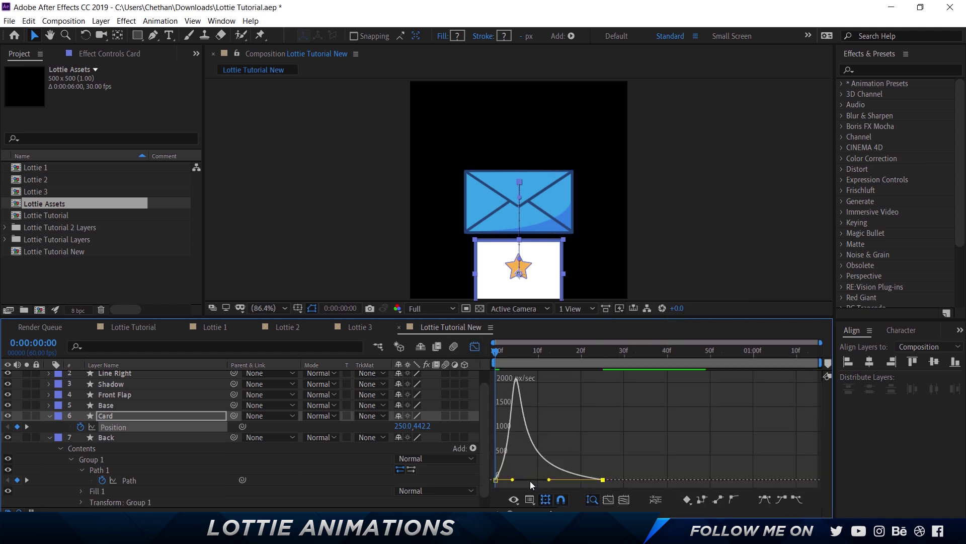
{"action": "left_click", "coordinate": [474, 346]}
Step: Preview the card rising as the flap opens, and return to the start of the composition
{"action": "key", "text": "space"}
{"action": "left_click", "coordinate": [695, 473]}
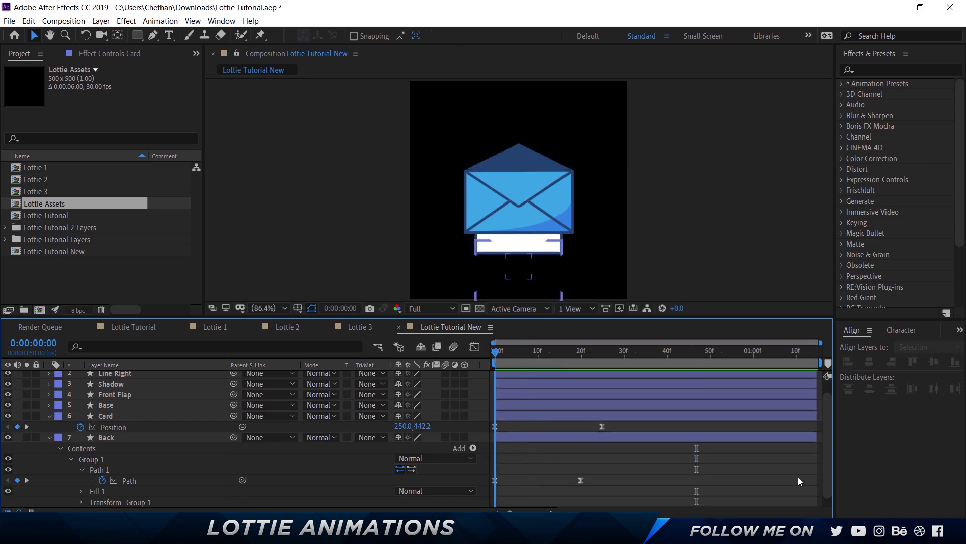
{"action": "key", "text": "space"}
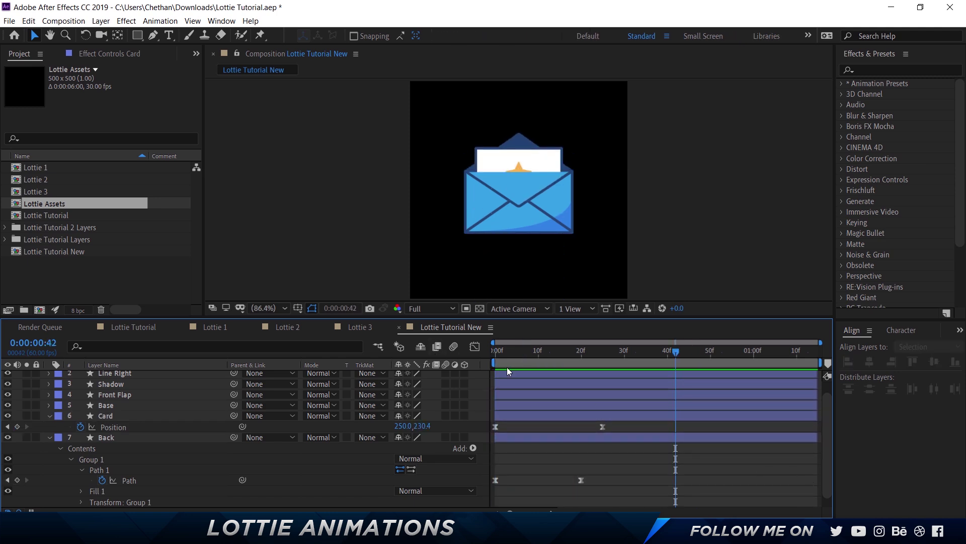
{"action": "key", "text": "Home"}
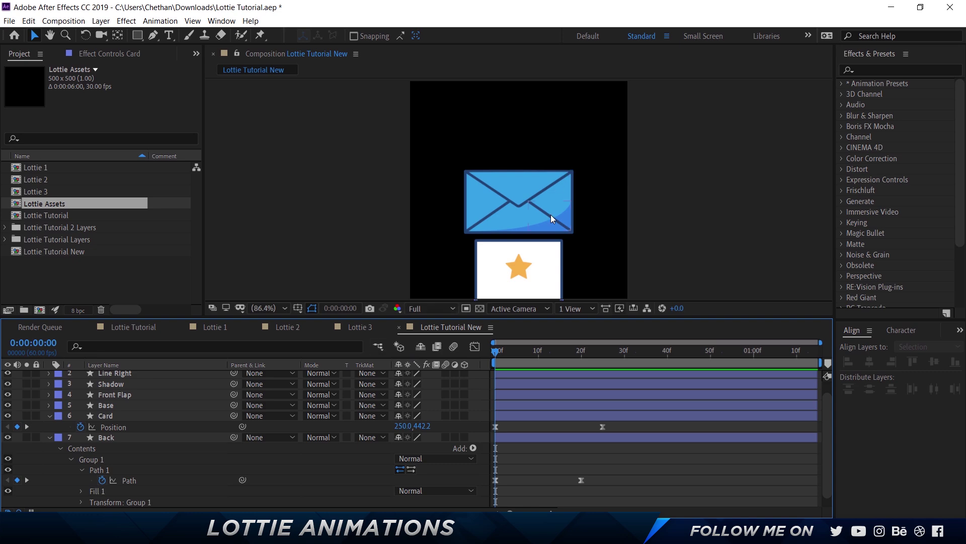
Step: Switch to the Lottie Docs in the browser and examine the platform support for the alpha and luma matte types
{"action": "key", "text": "alt+Tab"}
{"action": "scroll", "coordinate": [542, 268], "scroll_direction": "down", "scroll_amount": 4}
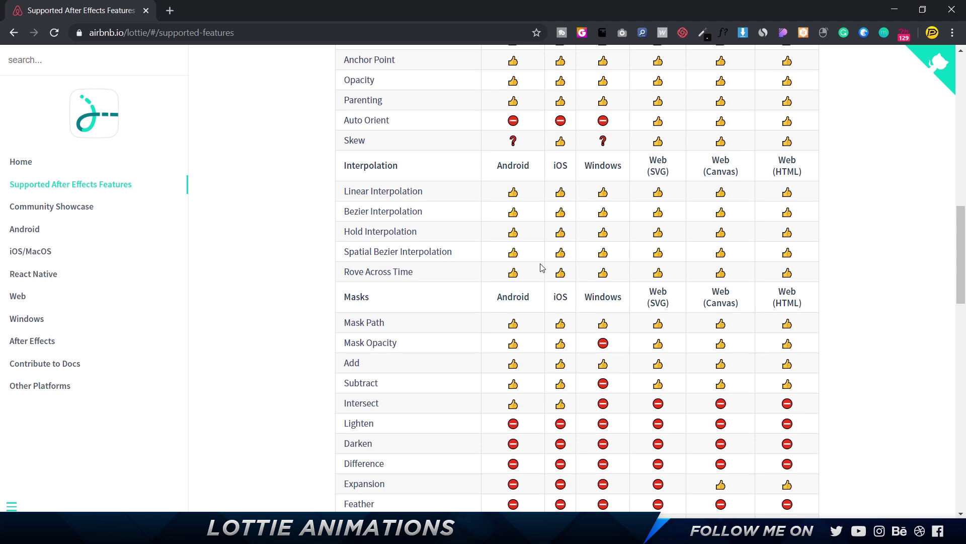
{"action": "scroll", "coordinate": [539, 266], "scroll_direction": "down", "scroll_amount": 8}
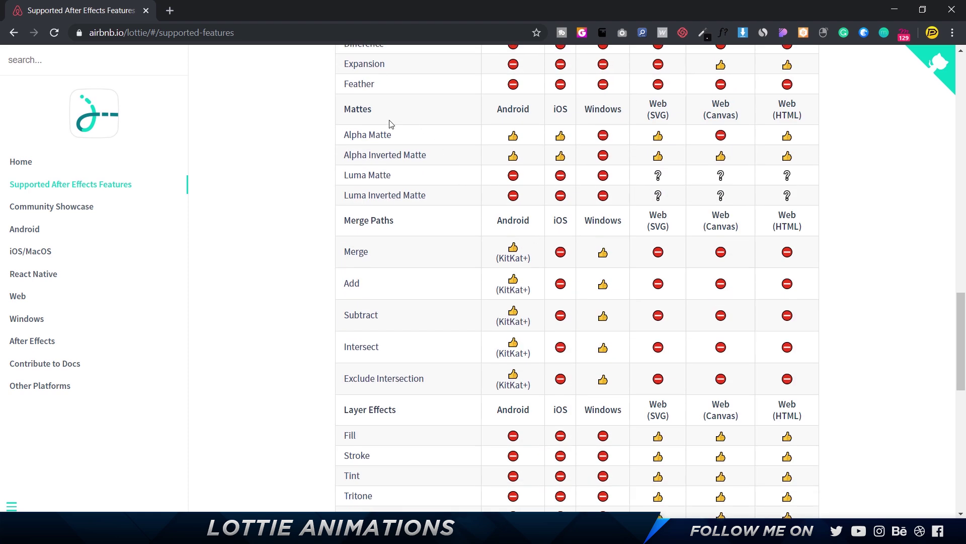
{"action": "left_click_drag", "start_coordinate": [345, 131], "coordinate": [440, 205]}
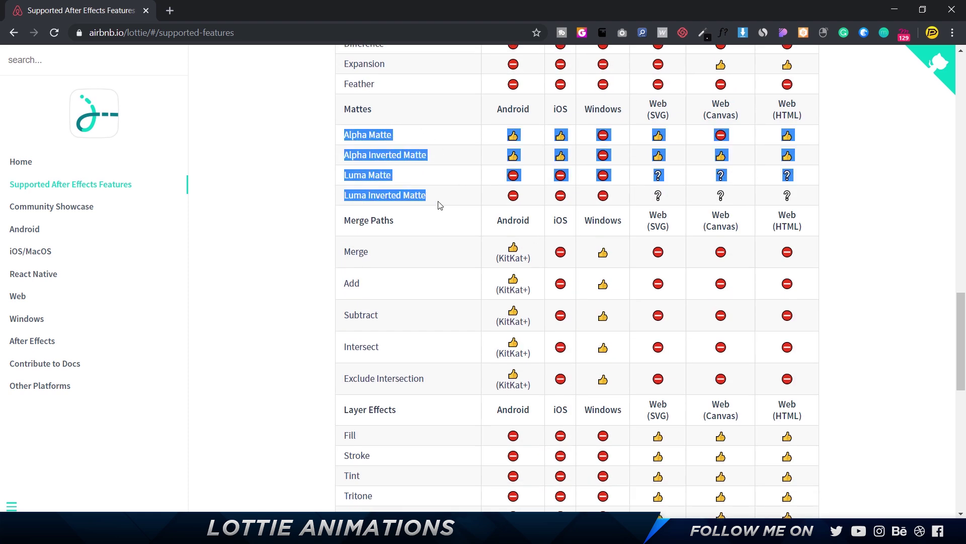
{"action": "left_click", "coordinate": [445, 201]}
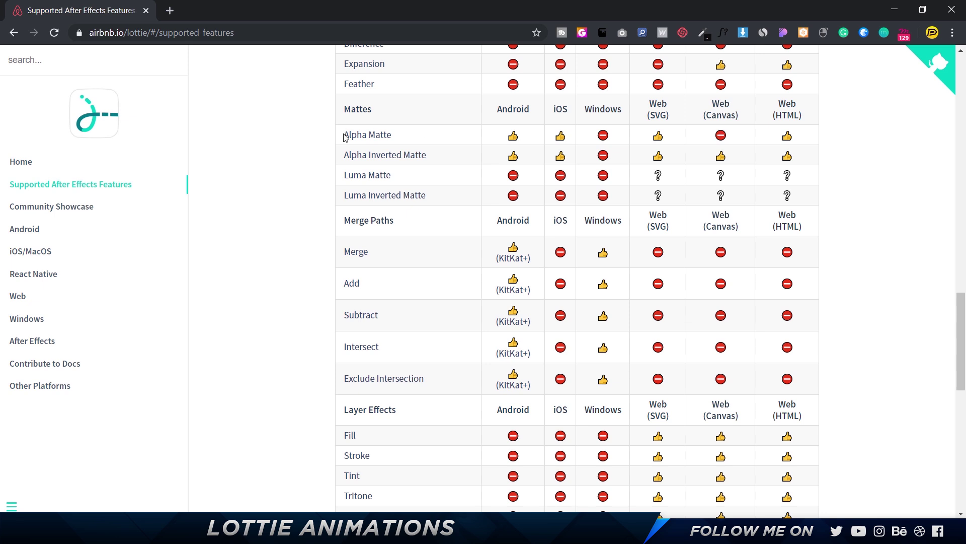
Step: Examine the alpha and luma matte entries in the Mattes section of the supported features table
{"action": "left_click_drag", "start_coordinate": [347, 135], "coordinate": [389, 135]}
{"action": "left_click_drag", "start_coordinate": [349, 155], "coordinate": [422, 157]}
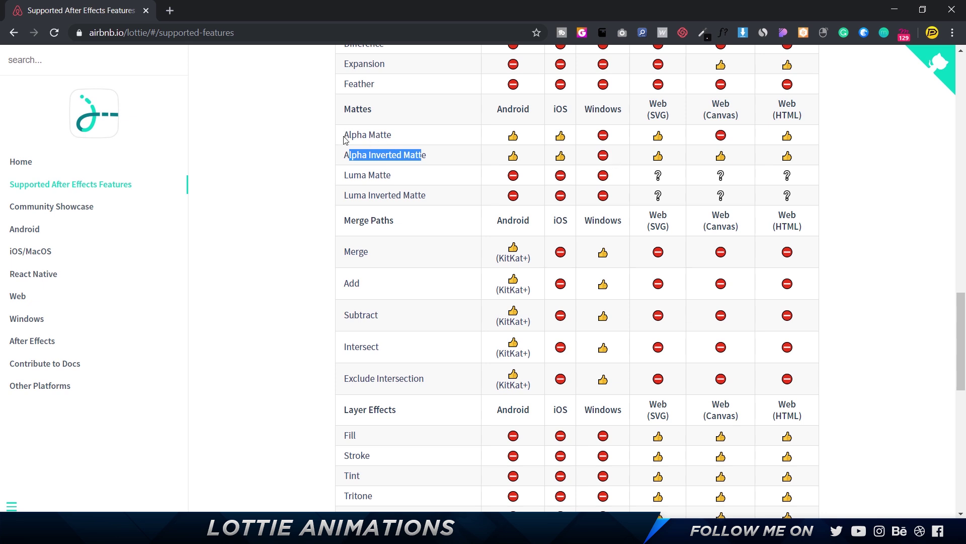
{"action": "left_click_drag", "start_coordinate": [346, 134], "coordinate": [439, 209]}
Step: Switch back to After Effects and draw a rectangular mask on the Card layer around the envelope, ending at the envelope's lower edge
{"action": "key", "text": "alt+Tab"}
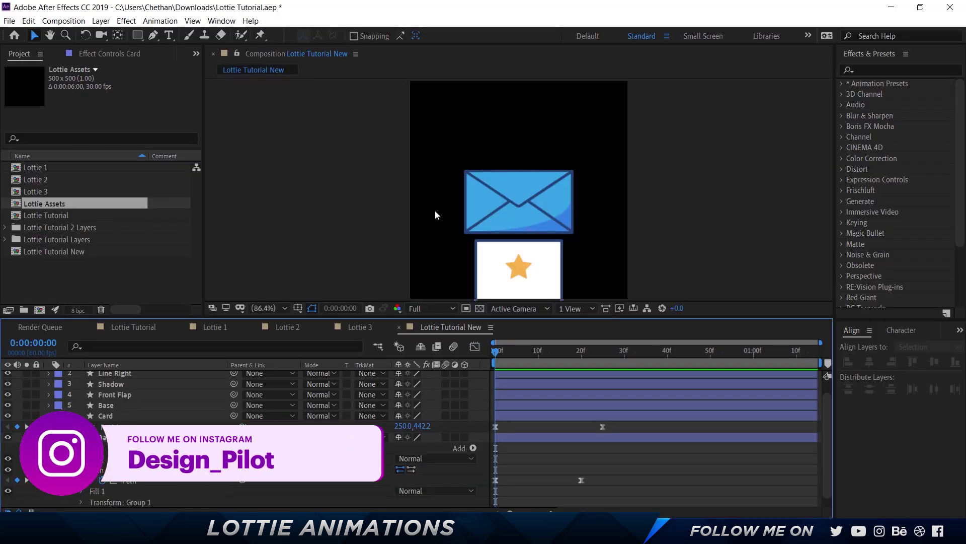
{"action": "left_click", "coordinate": [128, 415]}
{"action": "left_click", "coordinate": [120, 416]}
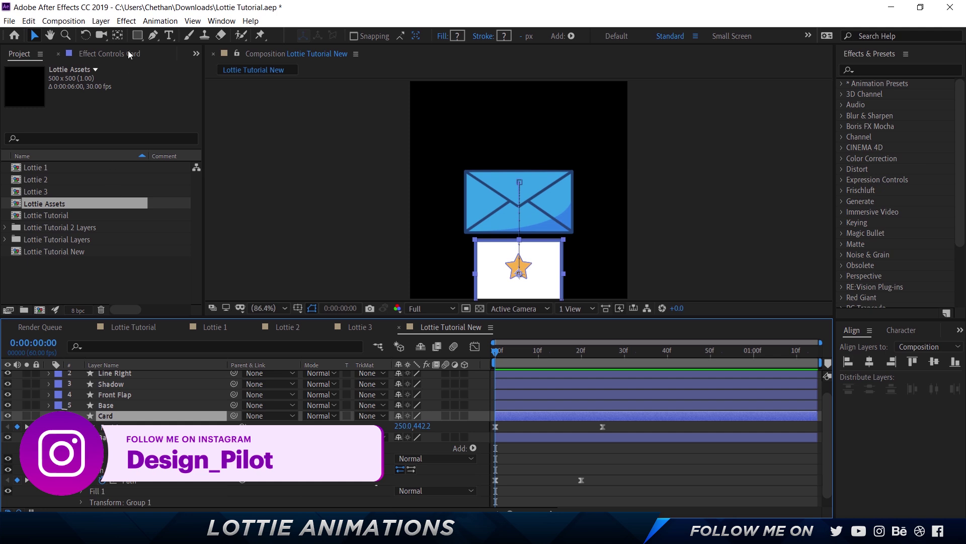
{"action": "left_click", "coordinate": [136, 35]}
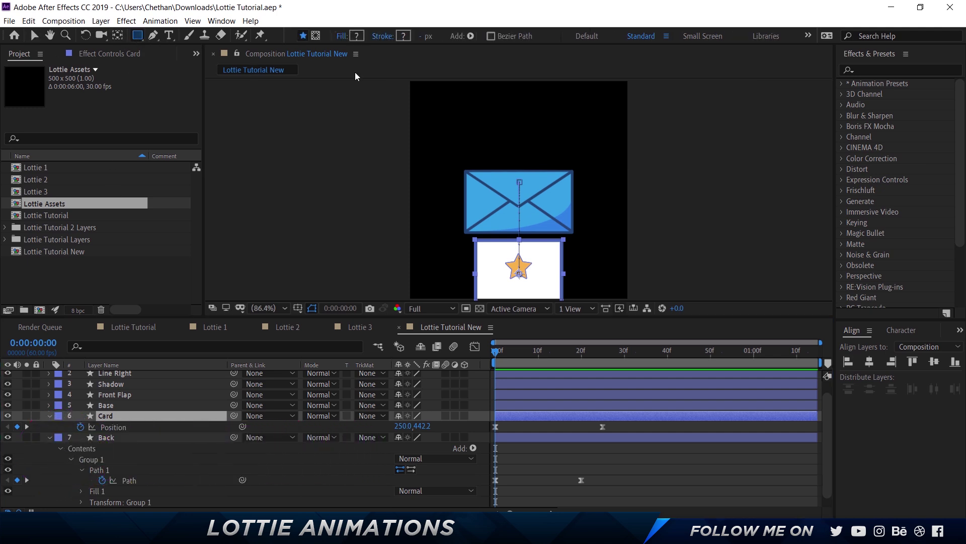
{"action": "left_click", "coordinate": [315, 37]}
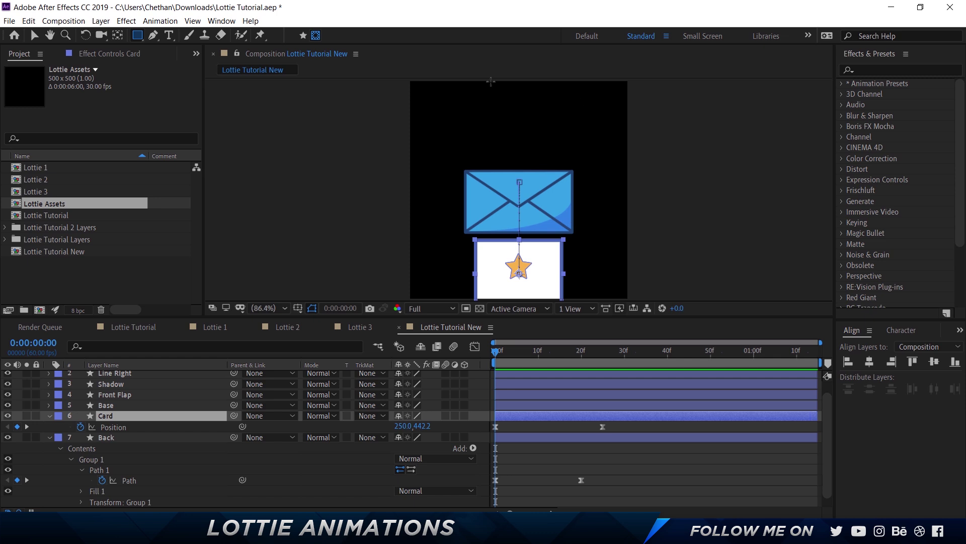
{"action": "left_click_drag", "start_coordinate": [427, 95], "coordinate": [614, 232]}
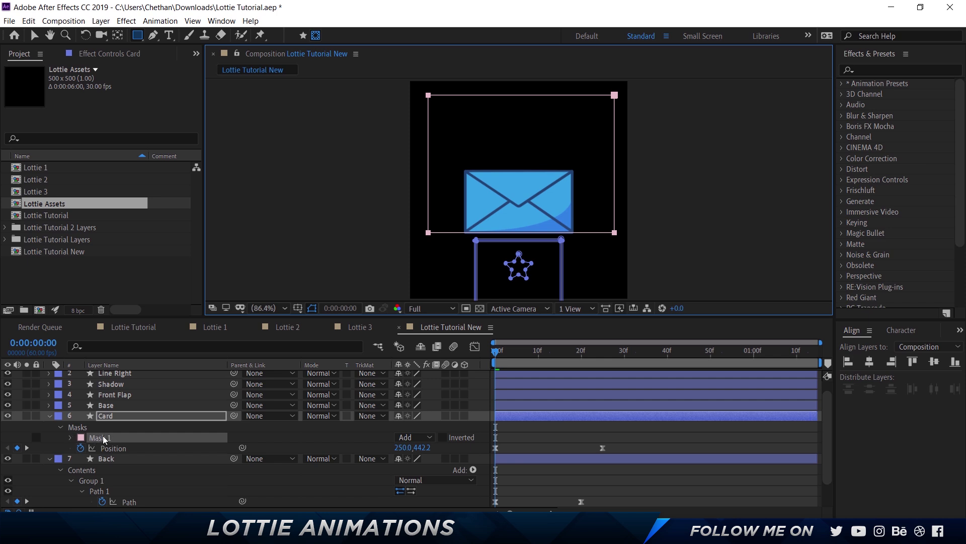
Step: Preview the masked card and advance through the opening frames to frame 12
{"action": "left_click", "coordinate": [525, 433]}
{"action": "key", "text": "space"}
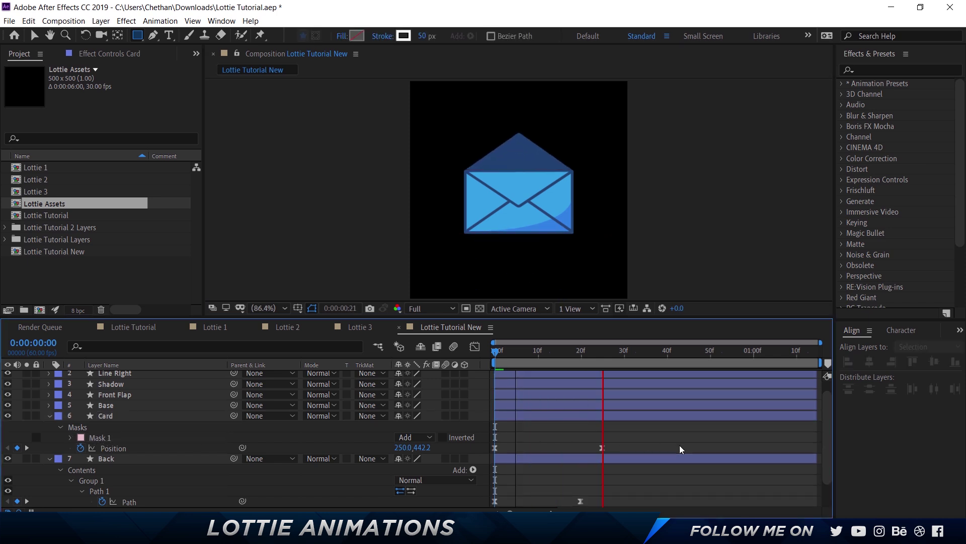
{"action": "key", "text": "space"}
{"action": "key", "text": "Page_Down"}
{"action": "key", "text": "Page_Down"}
{"action": "key", "text": "Page_Down"}
{"action": "key", "text": "Page_Down"}
{"action": "key", "text": "Page_Down"}
{"action": "key", "text": "Page_Down"}
{"action": "key", "text": "Page_Down"}
{"action": "key", "text": "Page_Down"}
{"action": "key", "text": "Page_Down"}
{"action": "key", "text": "Page_Down"}
{"action": "key", "text": "Page_Down"}
{"action": "key", "text": "Page_Down"}
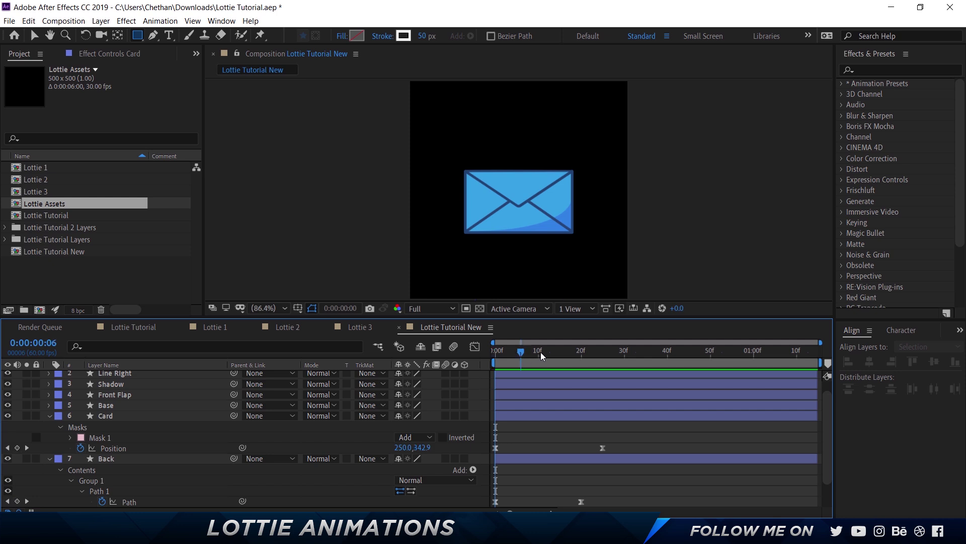
Step: Select the Card layer and scrub back to frame 0 to examine how its mask travels with the card
{"action": "left_click", "coordinate": [225, 415]}
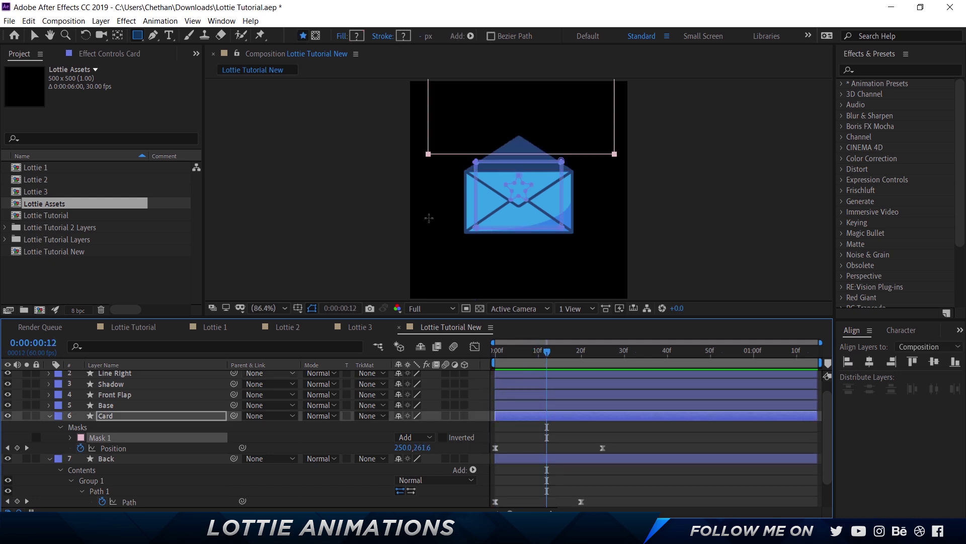
{"action": "mouse_move", "coordinate": [545, 363]}
{"action": "left_mouse_down"}
{"action": "mouse_move", "coordinate": [571, 362]}
{"action": "mouse_move", "coordinate": [538, 357]}
{"action": "left_mouse_up"}
{"action": "left_click", "coordinate": [524, 356]}
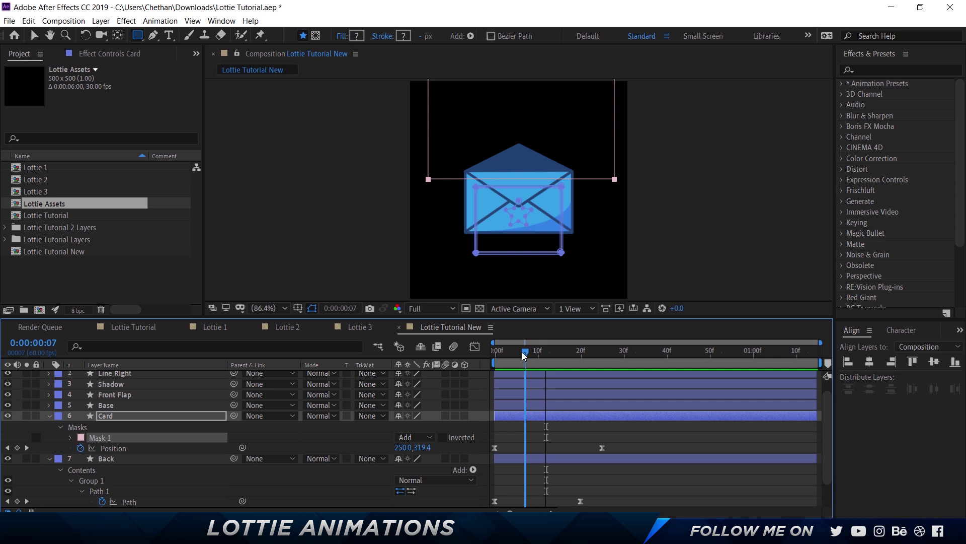
{"action": "left_click_drag", "start_coordinate": [523, 356], "coordinate": [433, 361]}
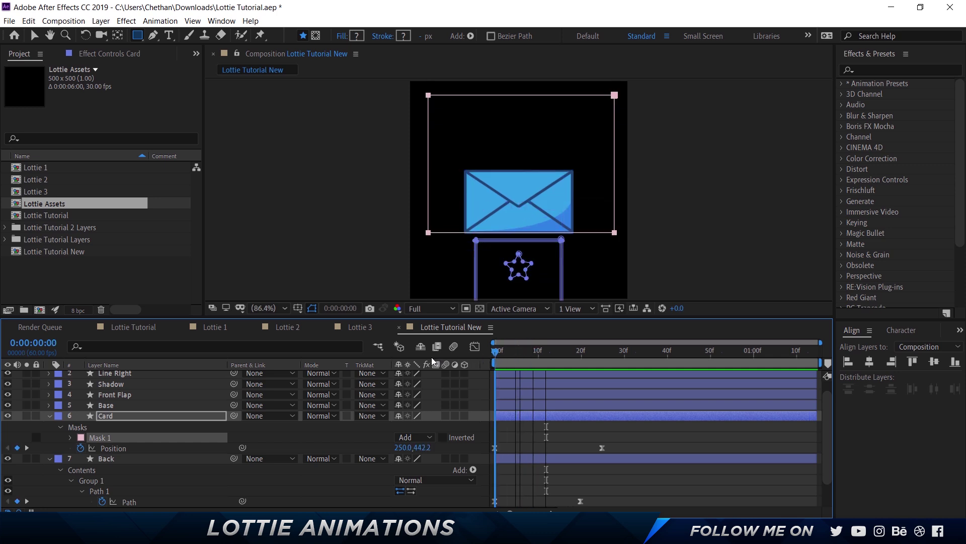
Step: Enable Mask Path keyframing for the Card's mask at frame 0 and show the layer's animated properties
{"action": "left_click", "coordinate": [71, 439]}
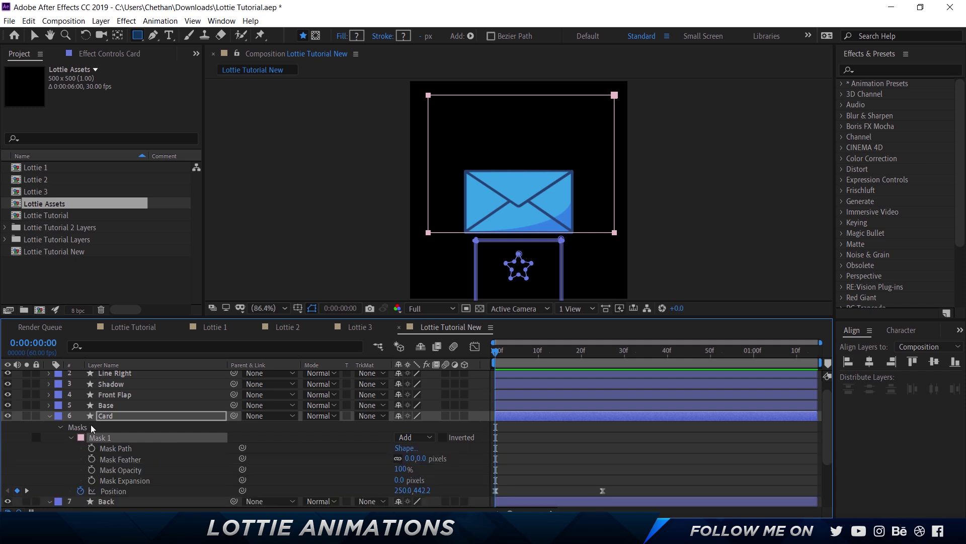
{"action": "left_click", "coordinate": [105, 417]}
{"action": "key", "text": "m"}
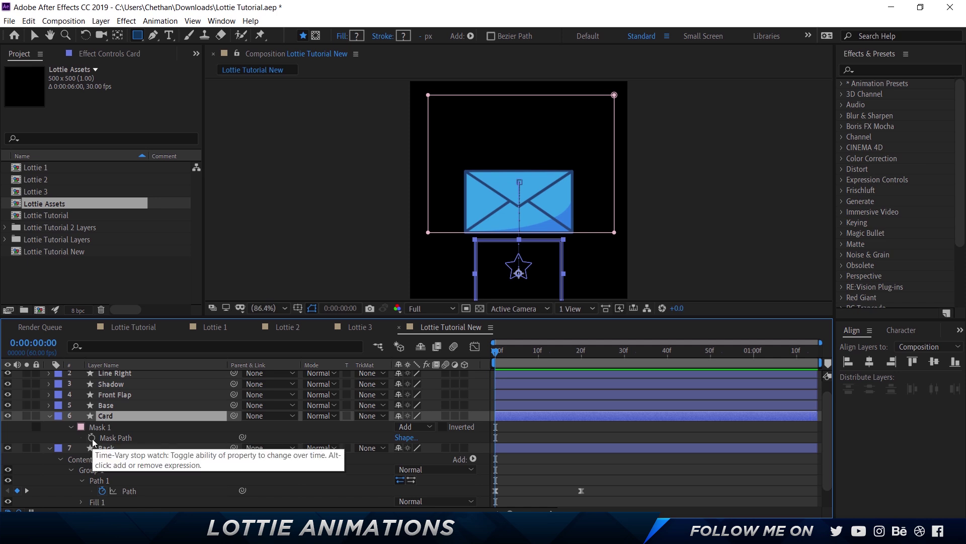
{"action": "left_click", "coordinate": [92, 437]}
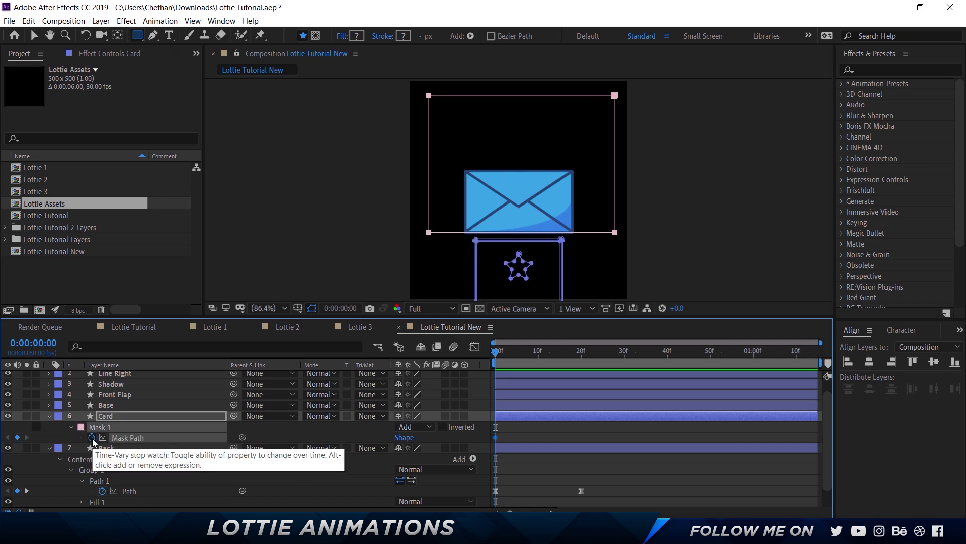
{"action": "key", "text": "m"}
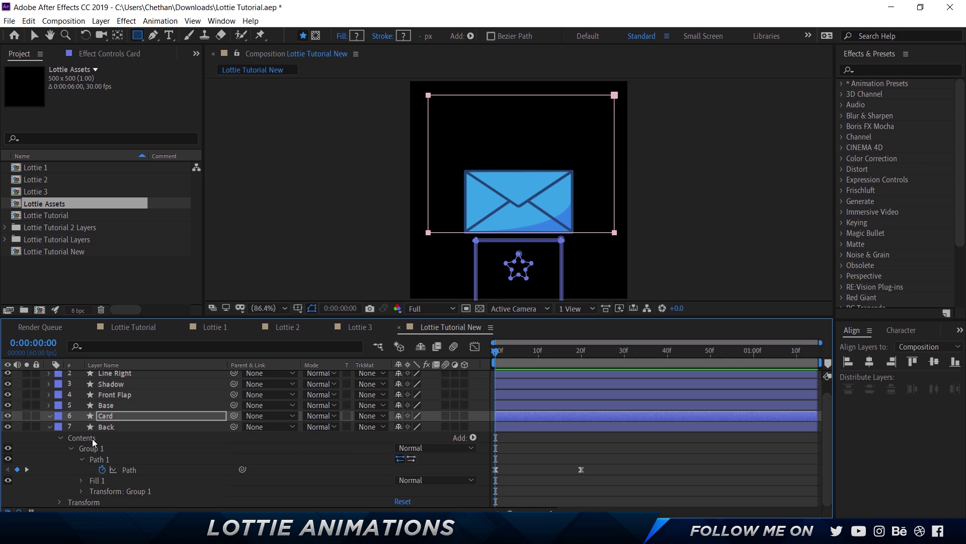
{"action": "key", "text": "u"}
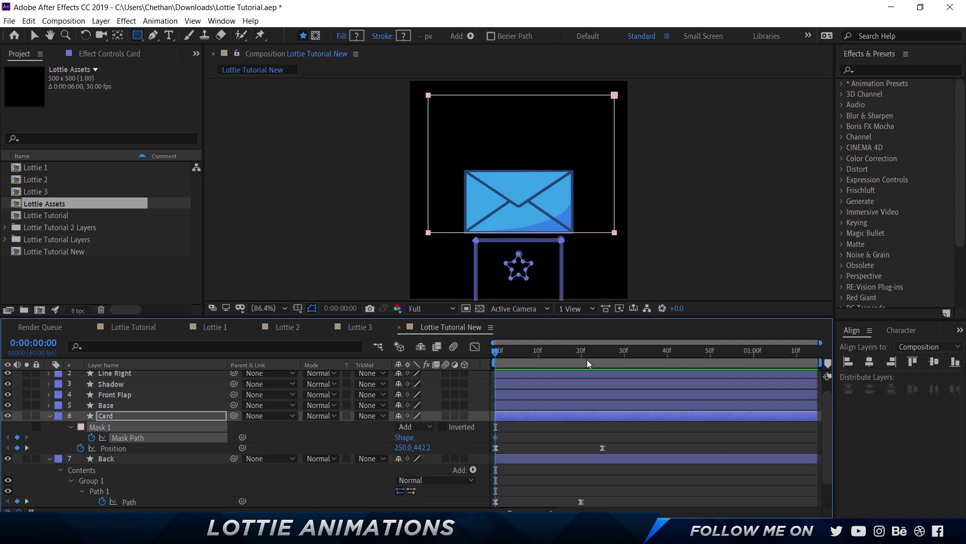
Step: At frame 25, lower the bottom edge of the Card's mask to the envelope's bottom edge to keyframe the Mask Path
{"action": "left_click_drag", "start_coordinate": [591, 357], "coordinate": [603, 352]}
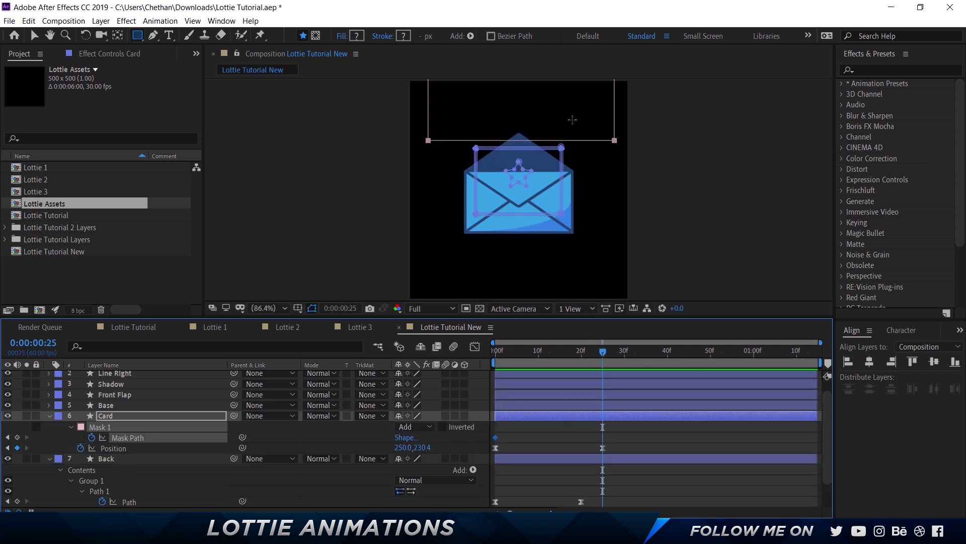
{"action": "key", "text": "v"}
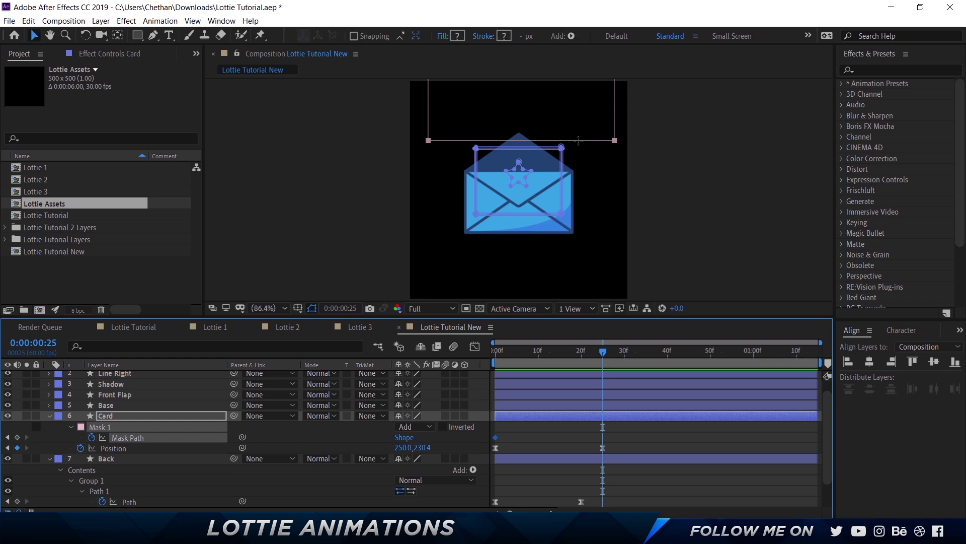
{"action": "left_click", "coordinate": [579, 141]}
{"action": "left_click_drag", "start_coordinate": [521, 140], "coordinate": [525, 236]}
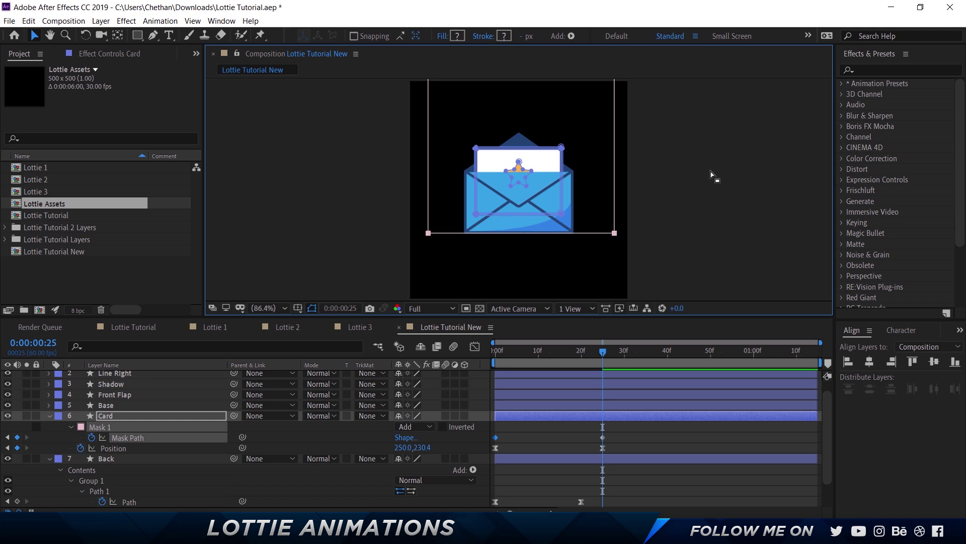
Step: Apply Easy Ease to both Mask Path keyframes of the Card layer
{"action": "left_click_drag", "start_coordinate": [633, 438], "coordinate": [488, 424]}
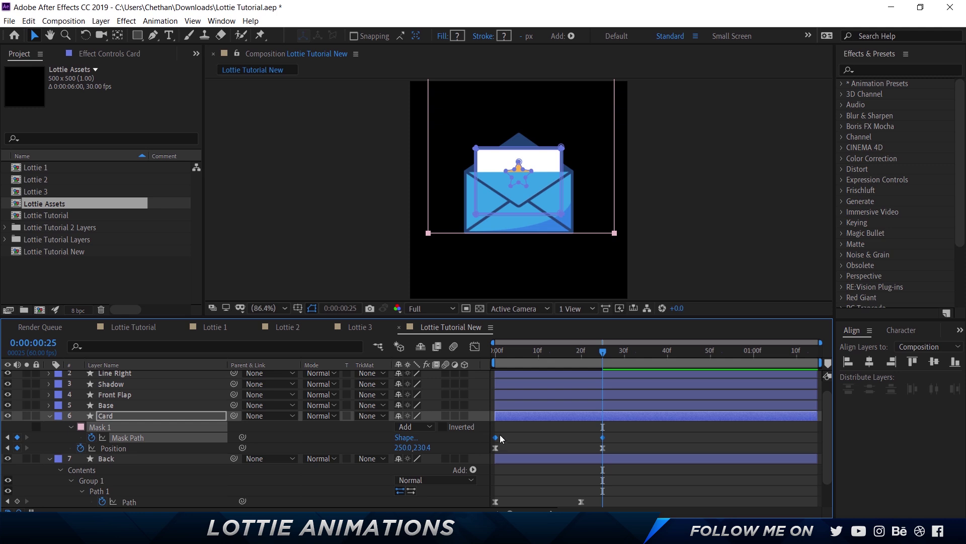
{"action": "right_click", "coordinate": [496, 437]}
{"action": "mouse_move", "coordinate": [549, 431]}
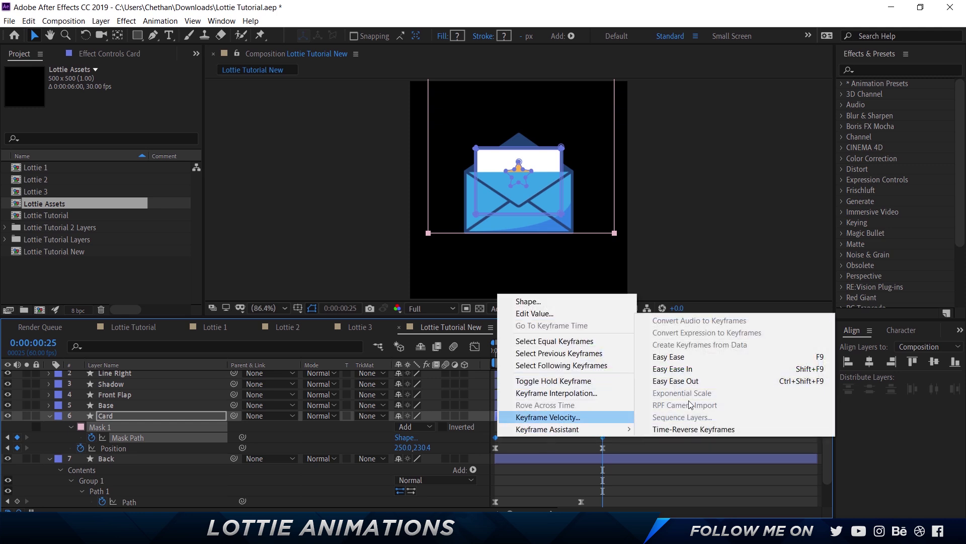
{"action": "left_click", "coordinate": [686, 357]}
Step: Reshape the Mask Path speed graph so the mask moves fastest early and slows gradually toward frame 25
{"action": "left_click", "coordinate": [474, 346]}
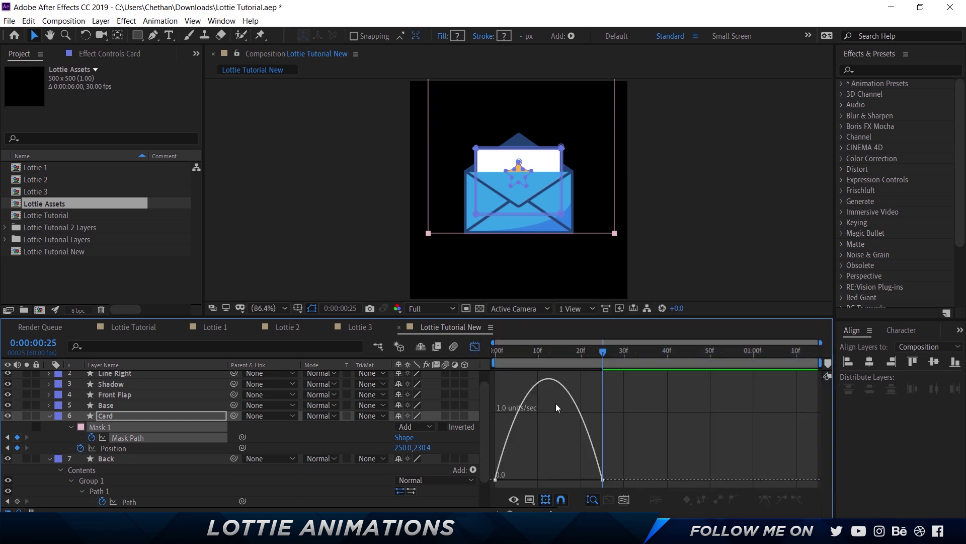
{"action": "left_click", "coordinate": [603, 479]}
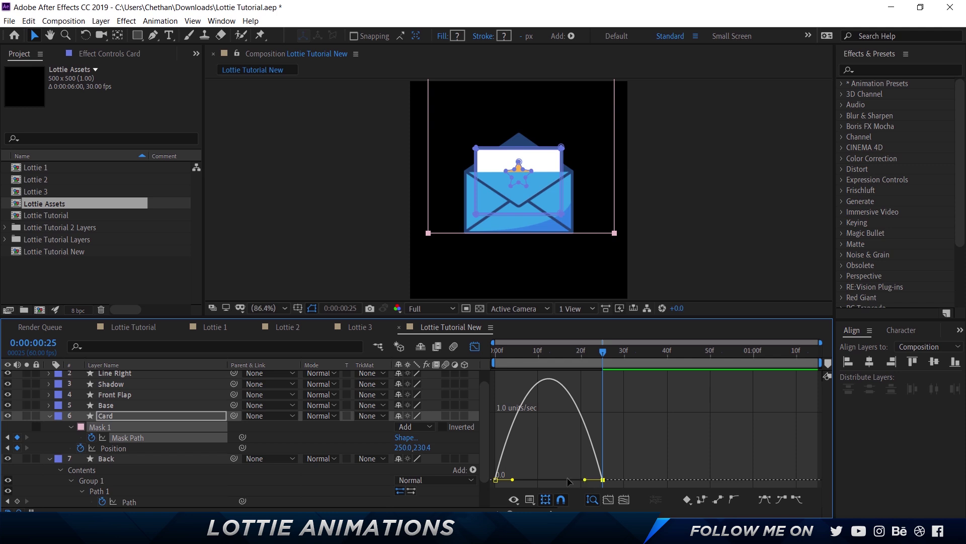
{"action": "left_click_drag", "start_coordinate": [568, 479], "coordinate": [524, 482]}
{"action": "left_click", "coordinate": [475, 347]}
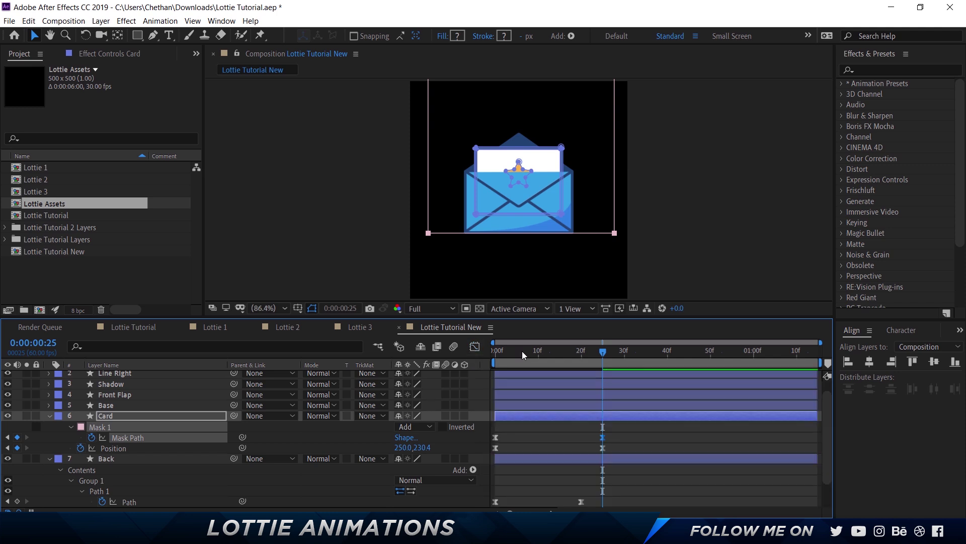
Step: Preview the card rising inside the envelope with the animated mask
{"action": "left_click", "coordinate": [522, 351]}
{"action": "left_click", "coordinate": [665, 448]}
{"action": "key", "text": "space"}
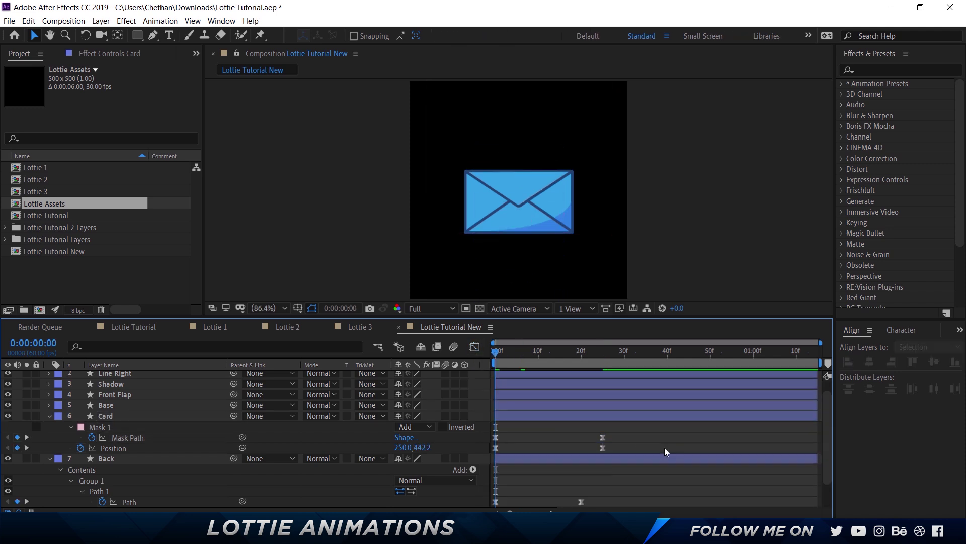
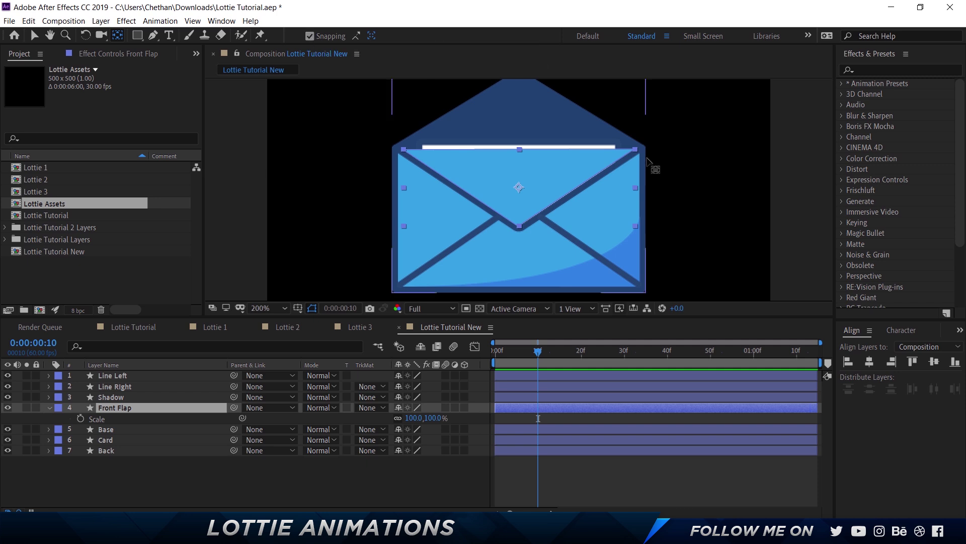
Step: Move the Front Flap layer's anchor point to the middle of the flap's top edge
{"action": "left_click", "coordinate": [520, 178]}
{"action": "left_click_drag", "start_coordinate": [520, 177], "coordinate": [521, 154]}
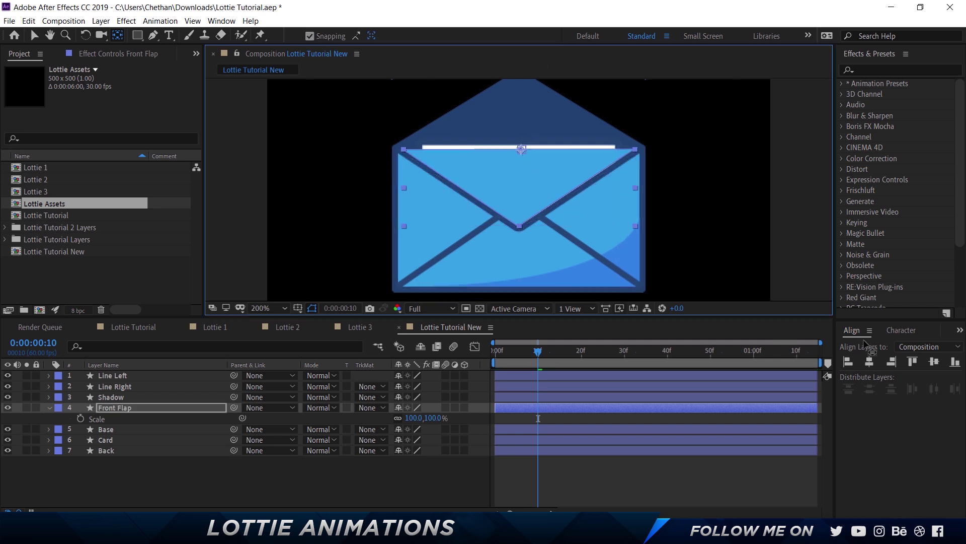
{"action": "key", "text": "v"}
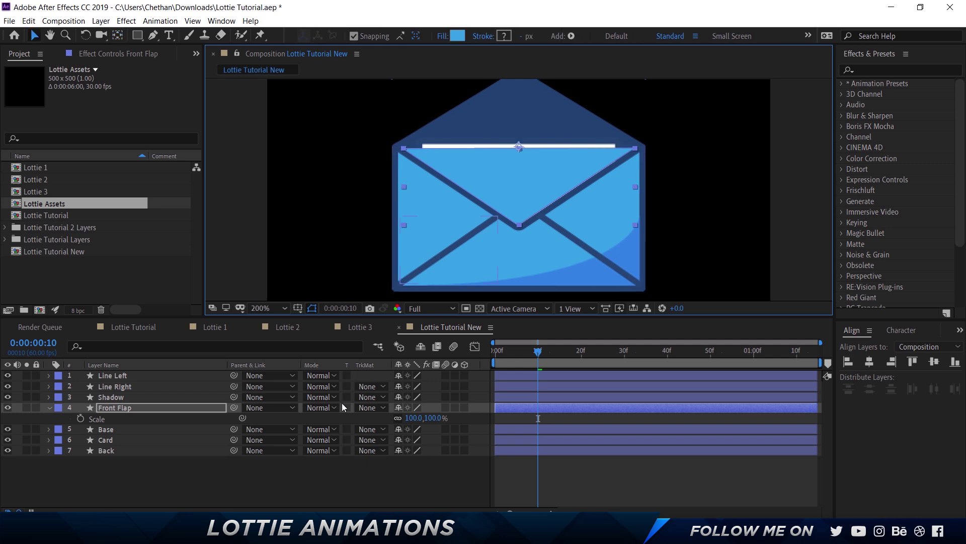
Step: Try scaling the Front Flap to 60% from its top edge, and undo the scaling
{"action": "left_click_drag", "start_coordinate": [421, 422], "coordinate": [398, 416]}
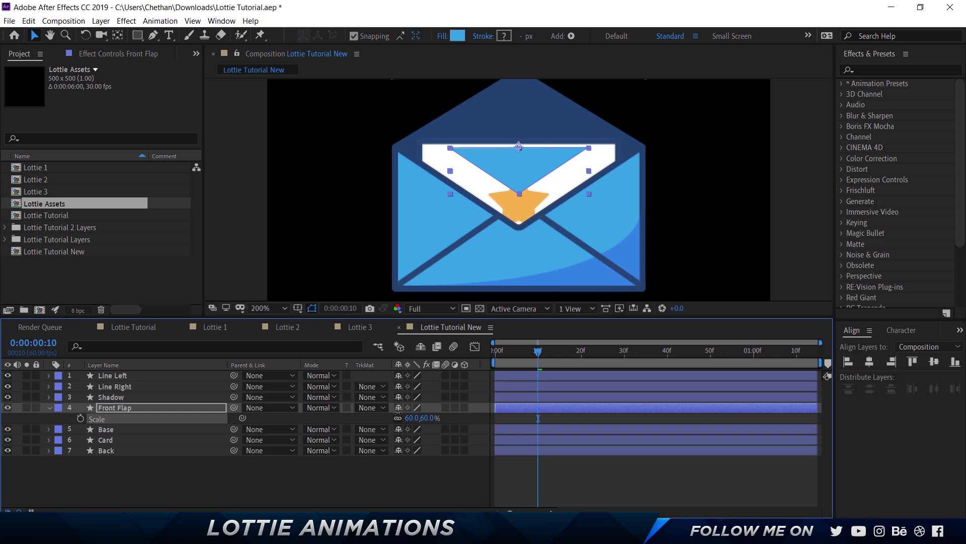
{"action": "key", "text": "ctrl+z"}
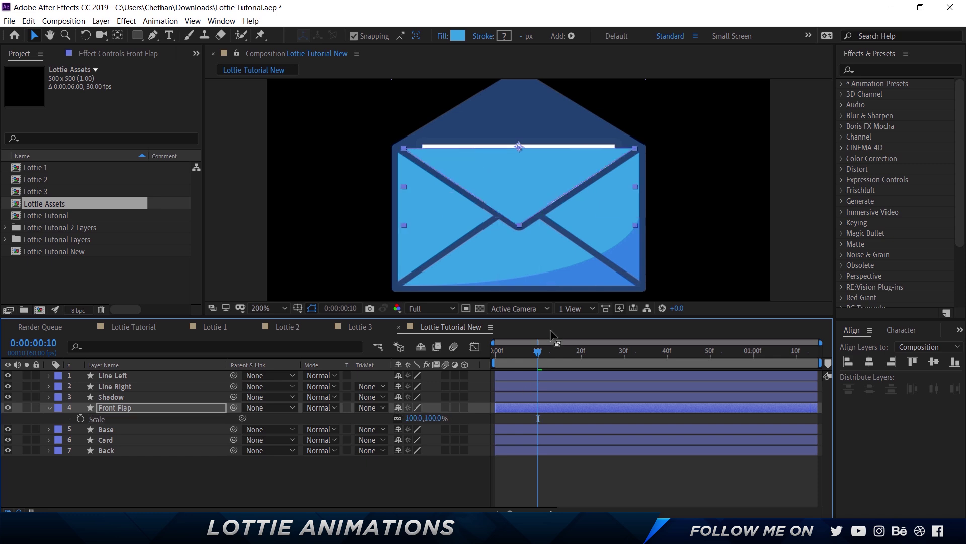
{"action": "left_click", "coordinate": [148, 410]}
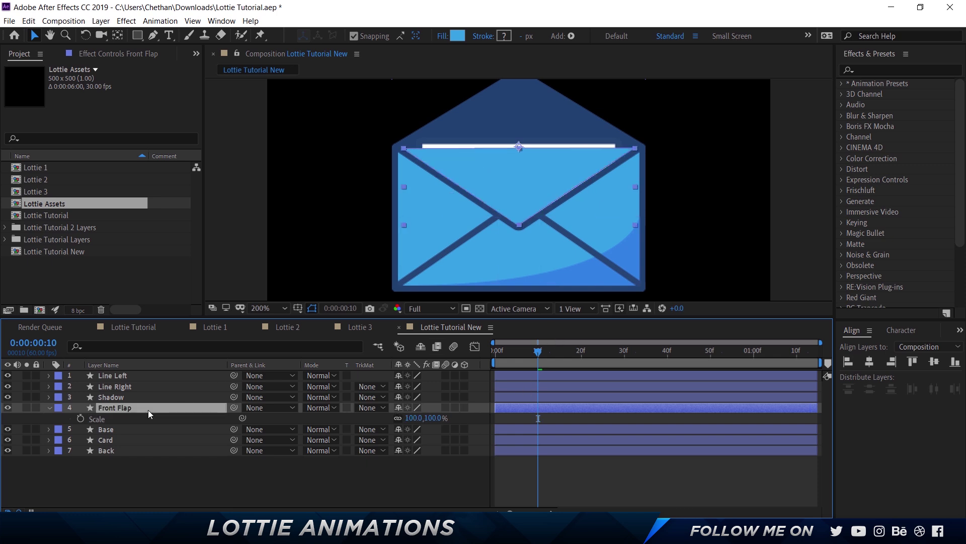
Step: Review the Top Fold Outlines Scale and Opacity keyframes in the Lottie 1 composition, and return to Lottie Tutorial New
{"action": "left_click", "coordinate": [206, 329]}
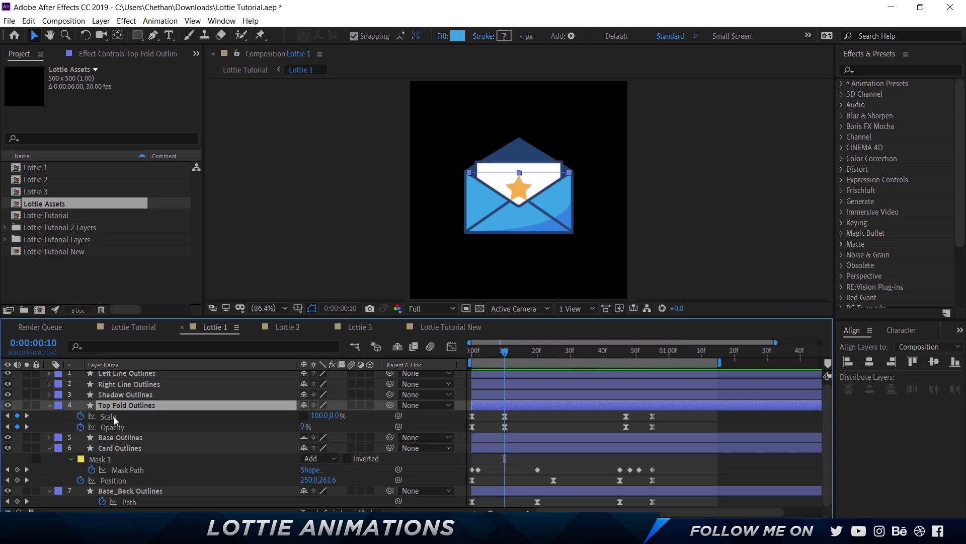
{"action": "left_click", "coordinate": [434, 326]}
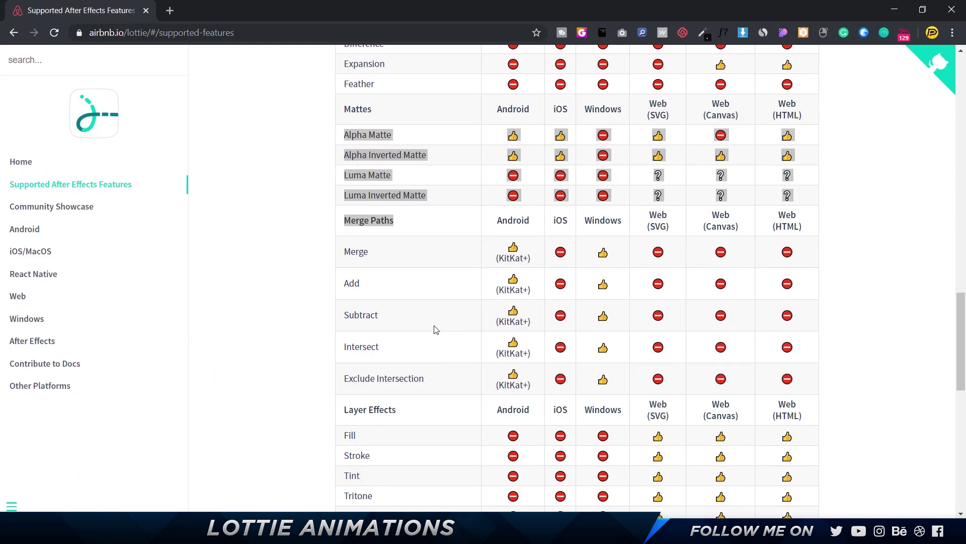
Step: Switch to the Lottie Docs in the browser and examine the platform support for Mask Path
{"action": "left_click", "coordinate": [384, 257]}
{"action": "scroll", "coordinate": [378, 254], "scroll_direction": "up", "scroll_amount": 6}
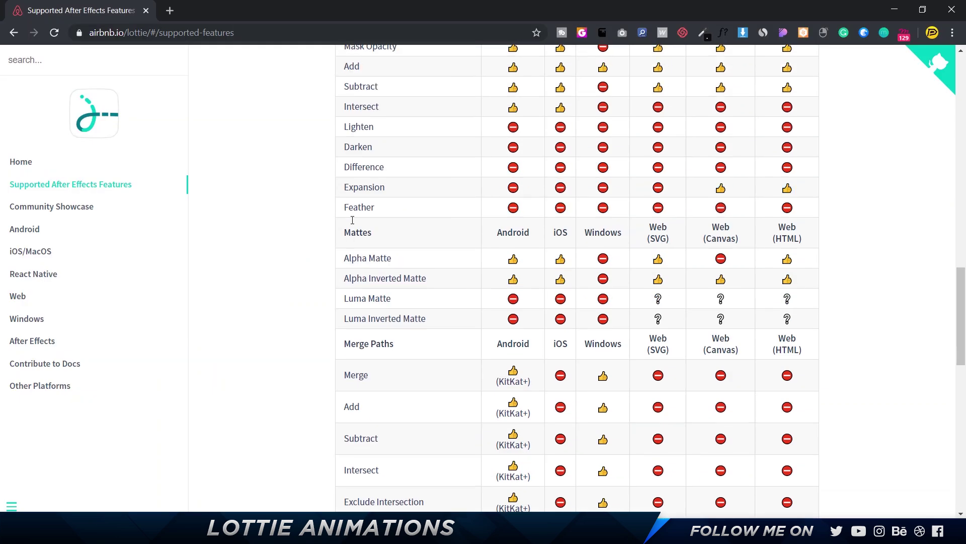
{"action": "left_click_drag", "start_coordinate": [345, 218], "coordinate": [406, 217]}
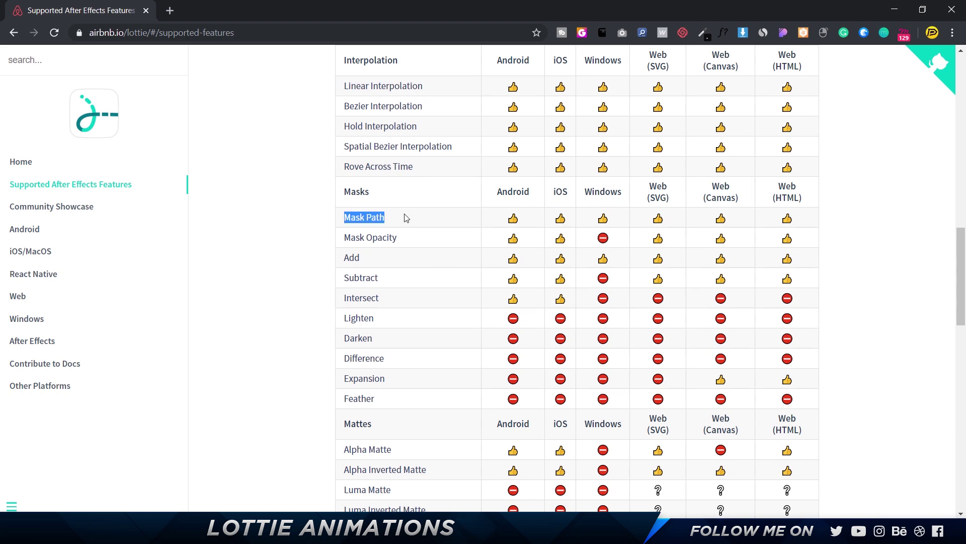
Step: Examine the platform support for Mask Path and for Opacity under Transforms, Strokes and Fills in the supported features list
{"action": "scroll", "coordinate": [361, 326], "scroll_direction": "up", "scroll_amount": 4}
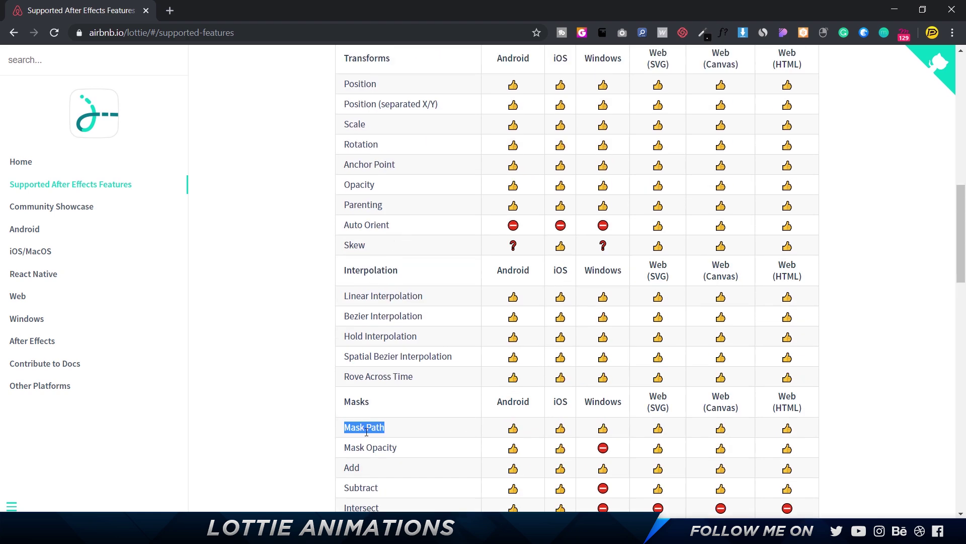
{"action": "scroll", "coordinate": [394, 228], "scroll_direction": "up", "scroll_amount": 2}
{"action": "left_click_drag", "start_coordinate": [343, 191], "coordinate": [382, 191]}
{"action": "scroll", "coordinate": [392, 227], "scroll_direction": "down", "scroll_amount": 4}
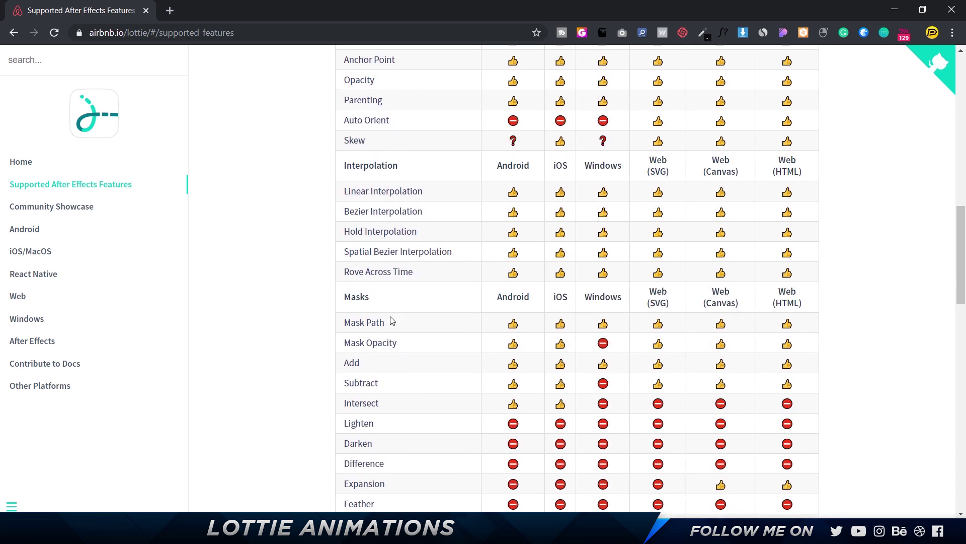
{"action": "triple_click", "coordinate": [368, 320]}
{"action": "scroll", "coordinate": [392, 324], "scroll_direction": "up", "scroll_amount": 6}
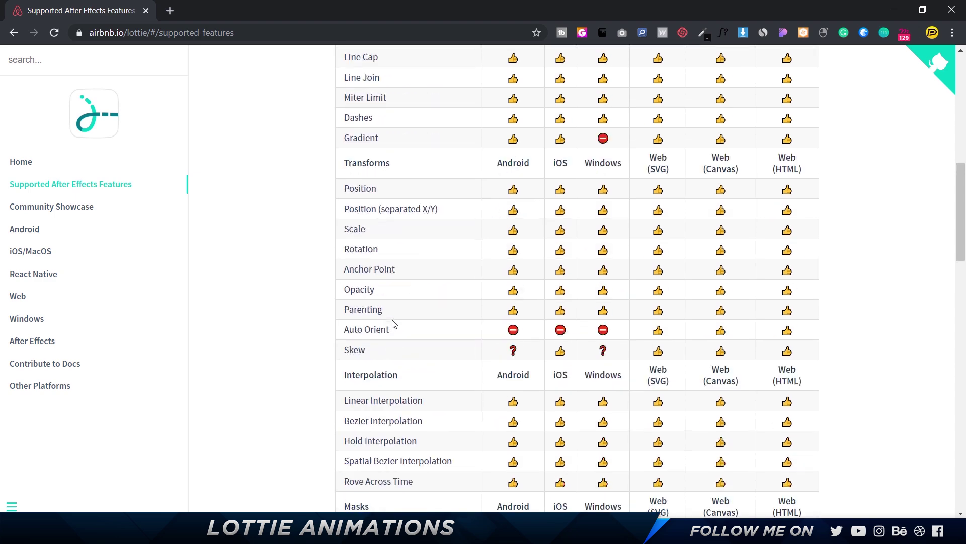
{"action": "left_click_drag", "start_coordinate": [349, 122], "coordinate": [389, 126]}
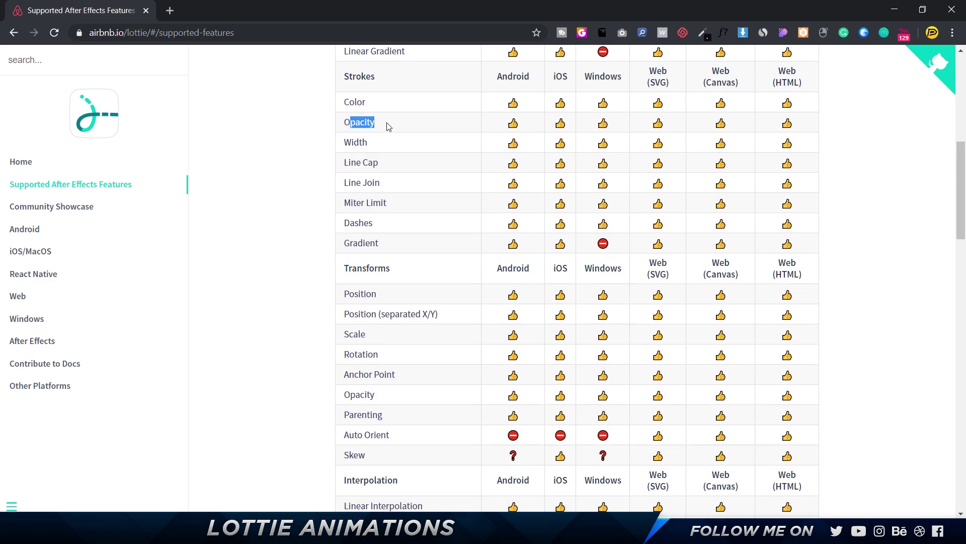
{"action": "scroll", "coordinate": [388, 126], "scroll_direction": "up", "scroll_amount": 4}
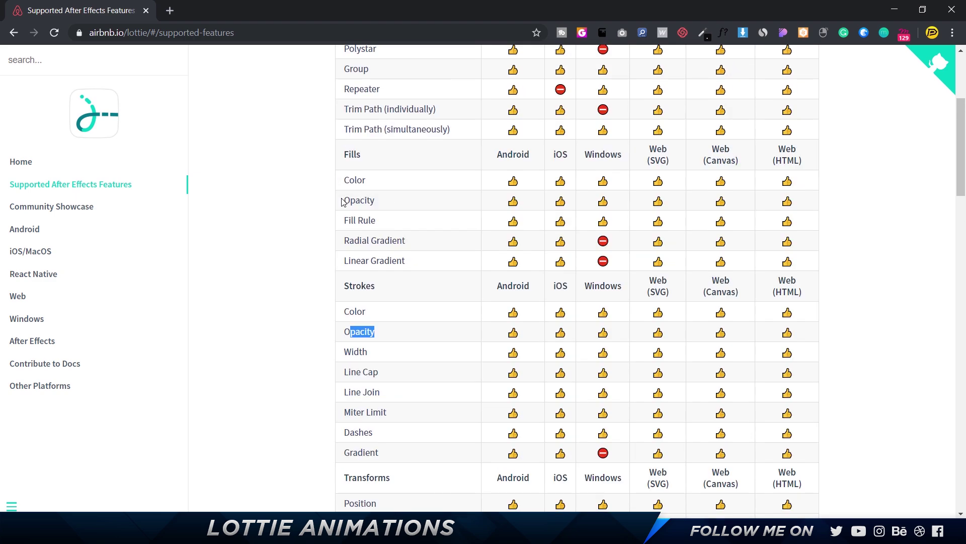
{"action": "left_click_drag", "start_coordinate": [342, 201], "coordinate": [389, 203]}
{"action": "scroll", "coordinate": [408, 260], "scroll_direction": "down", "scroll_amount": 4}
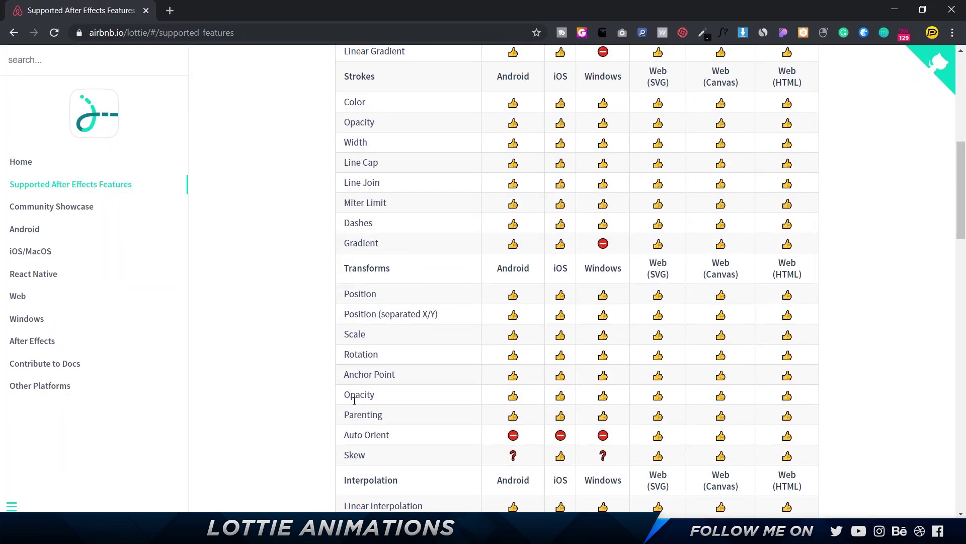
{"action": "double_click", "coordinate": [386, 395]}
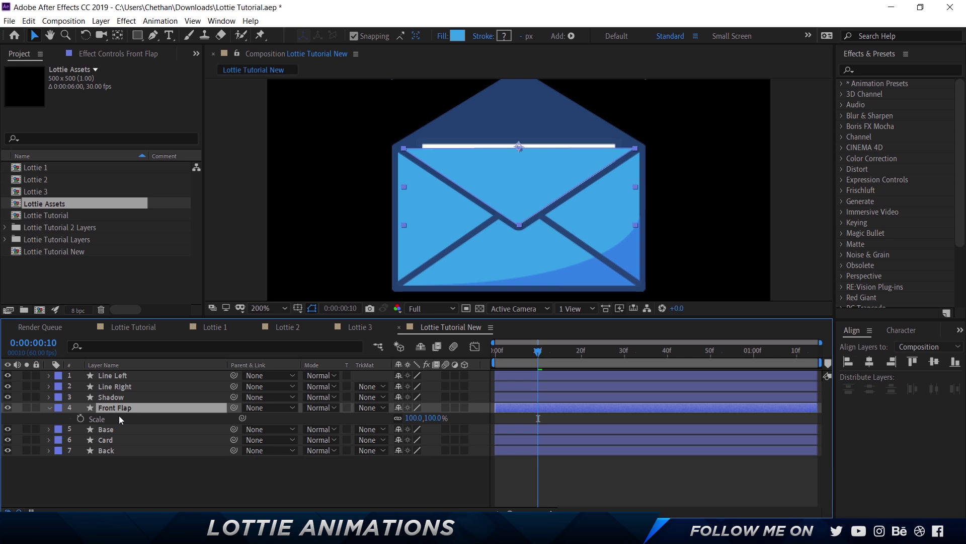
Step: Return to After Effects, show the Front Flap's Scale and Opacity together, and add 100% Opacity keyframes at frames 10 and 0
{"action": "key", "text": "t"}
{"action": "key", "text": "shift+s"}
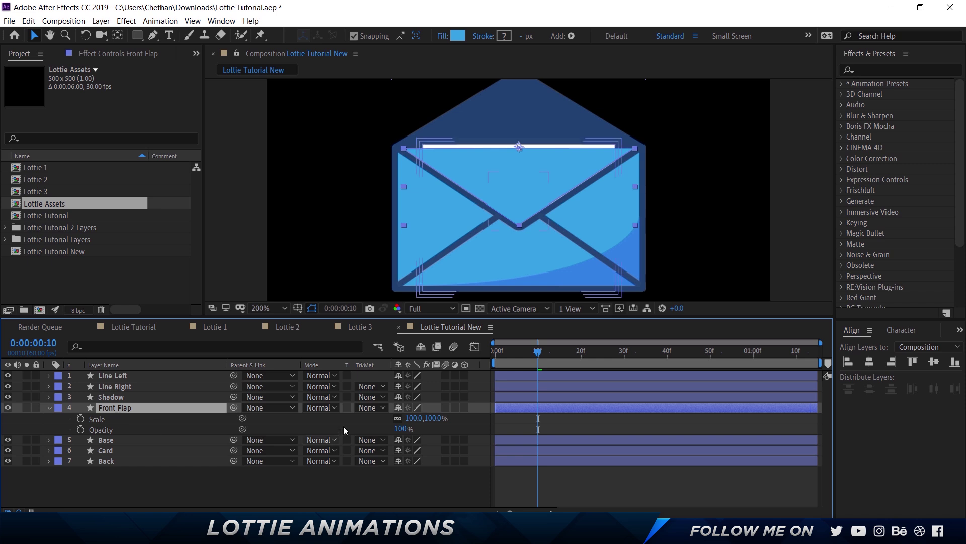
{"action": "left_click", "coordinate": [81, 430]}
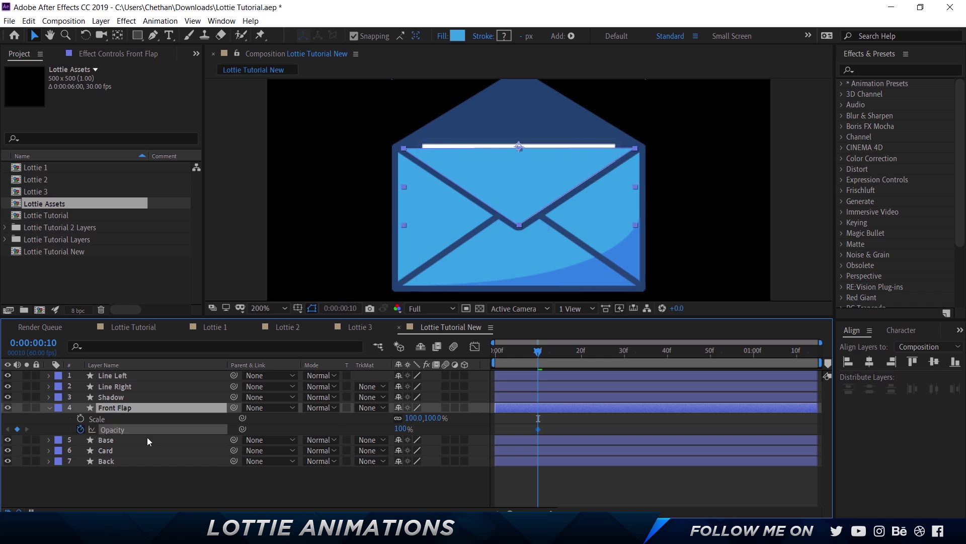
{"action": "left_click_drag", "start_coordinate": [538, 355], "coordinate": [449, 357]}
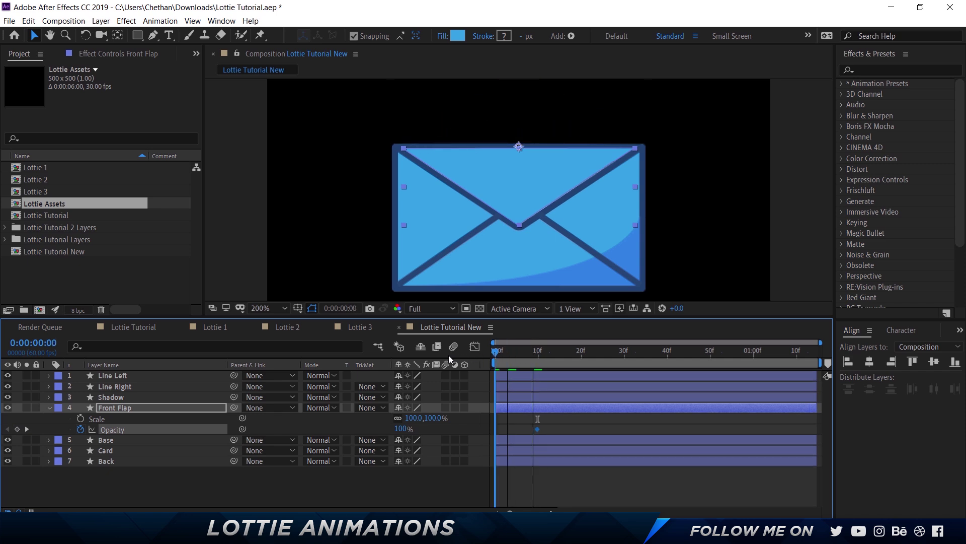
{"action": "left_click", "coordinate": [18, 429]}
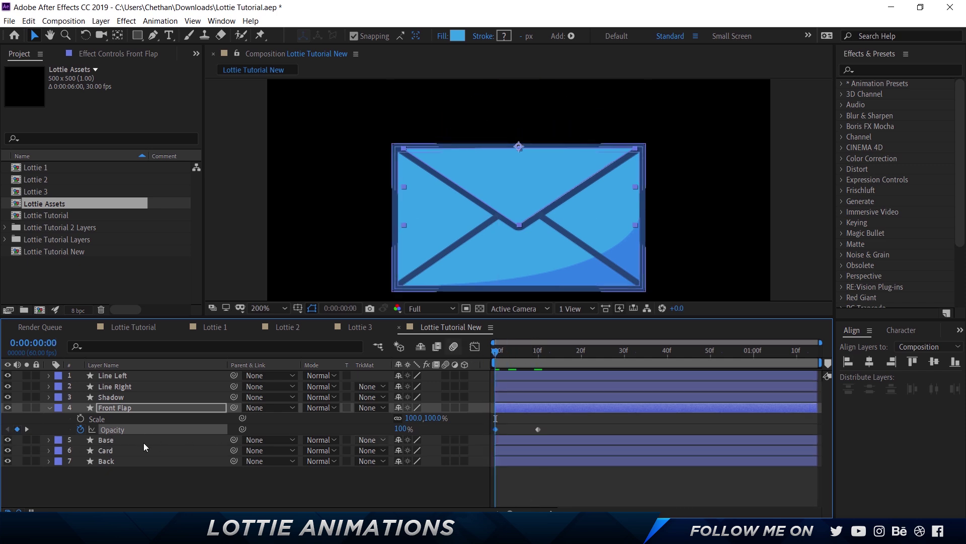
Step: Set the Front Flap's Opacity to 0% at frame 10 and preview the fade
{"action": "left_click", "coordinate": [537, 349]}
{"action": "left_click", "coordinate": [401, 428]}
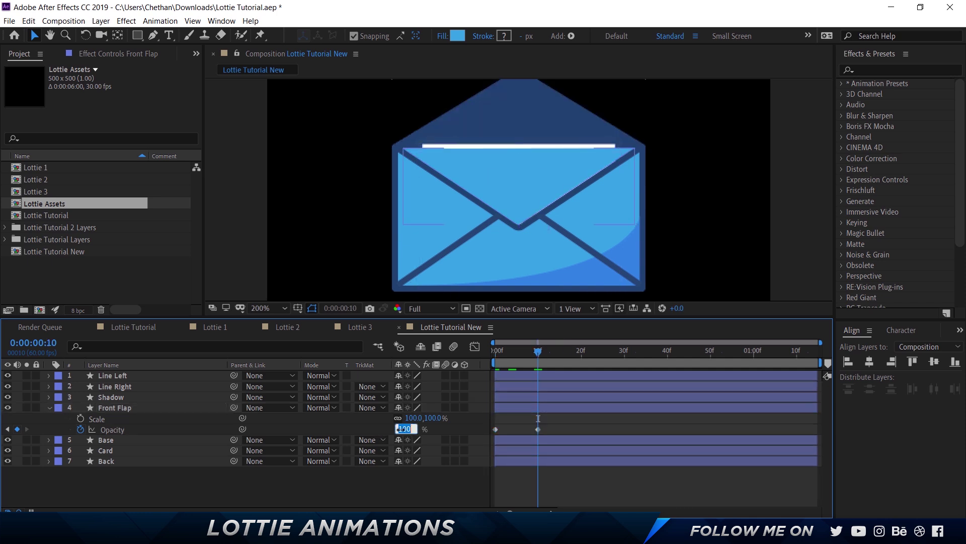
{"action": "type", "text": "0"}
{"action": "key", "text": "Return"}
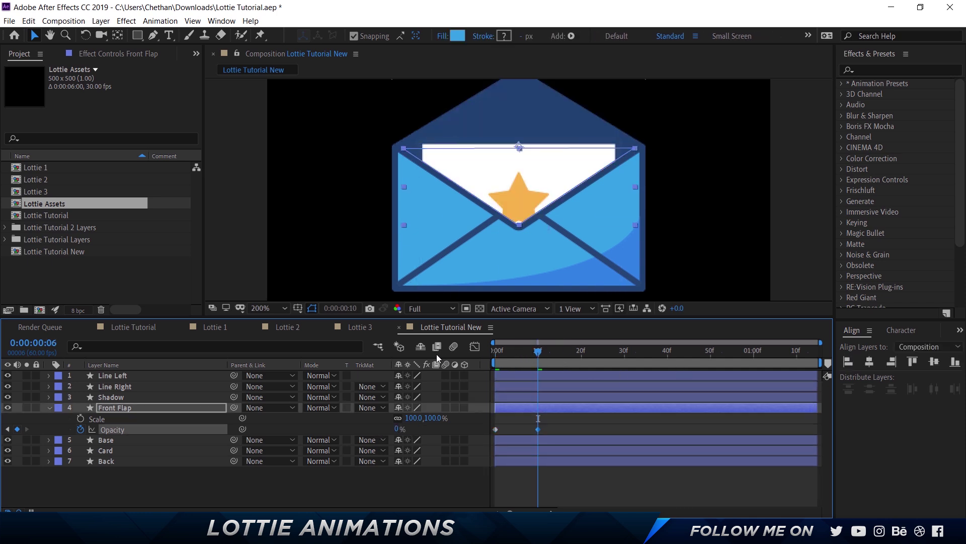
{"action": "key", "text": "space"}
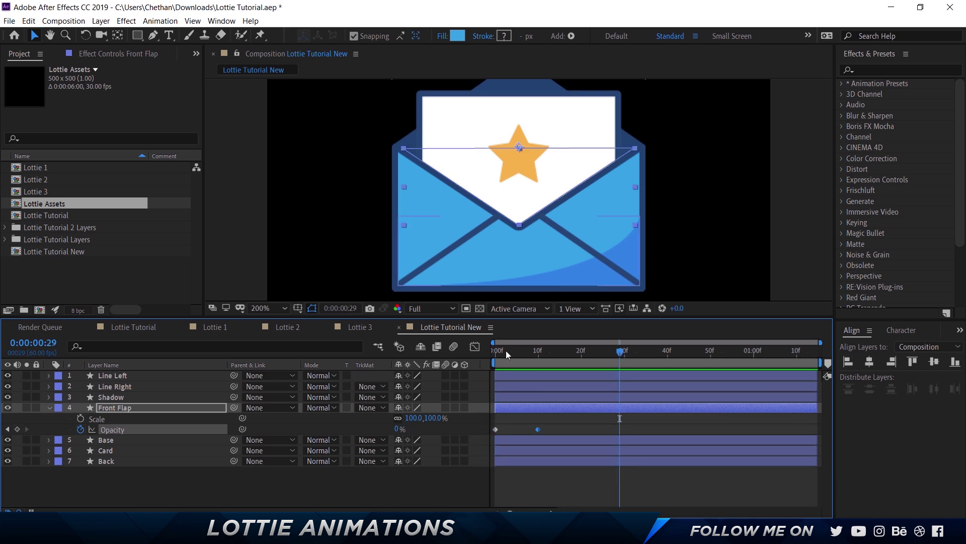
{"action": "left_click_drag", "start_coordinate": [506, 350], "coordinate": [538, 351]}
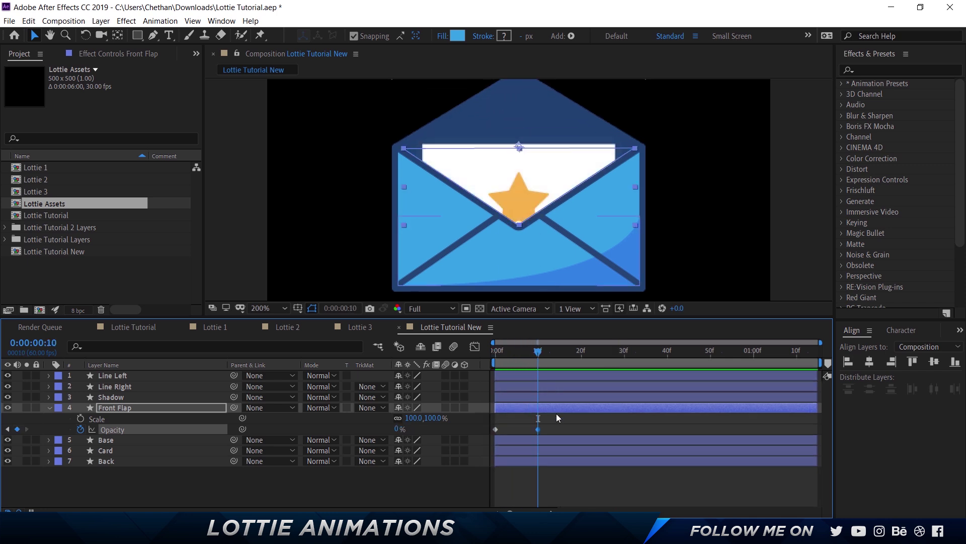
Step: Apply Easy Ease to both of the Front Flap's Opacity keyframes
{"action": "left_click_drag", "start_coordinate": [552, 430], "coordinate": [488, 422]}
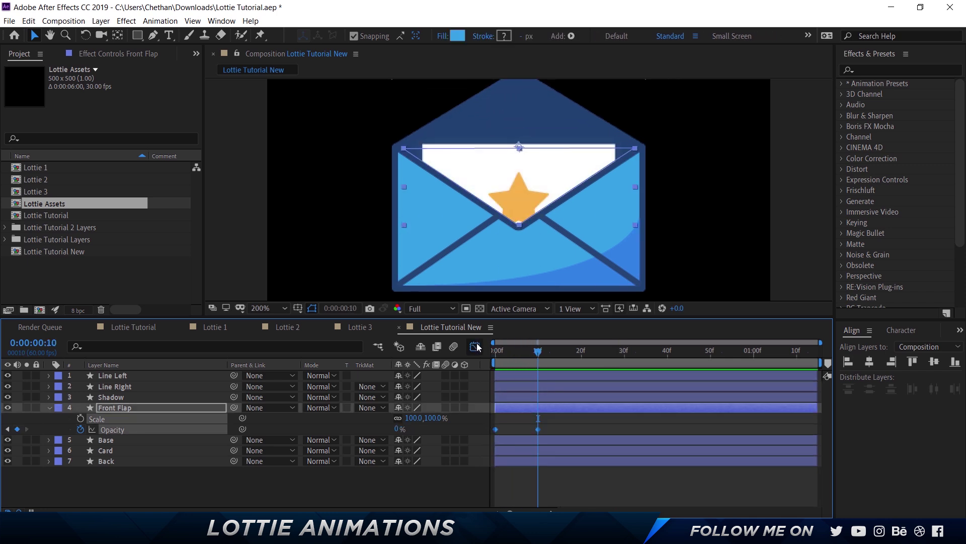
{"action": "left_click", "coordinate": [475, 347]}
{"action": "left_click", "coordinate": [477, 348]}
{"action": "left_click_drag", "start_coordinate": [545, 431], "coordinate": [487, 421]}
{"action": "right_click", "coordinate": [494, 429]}
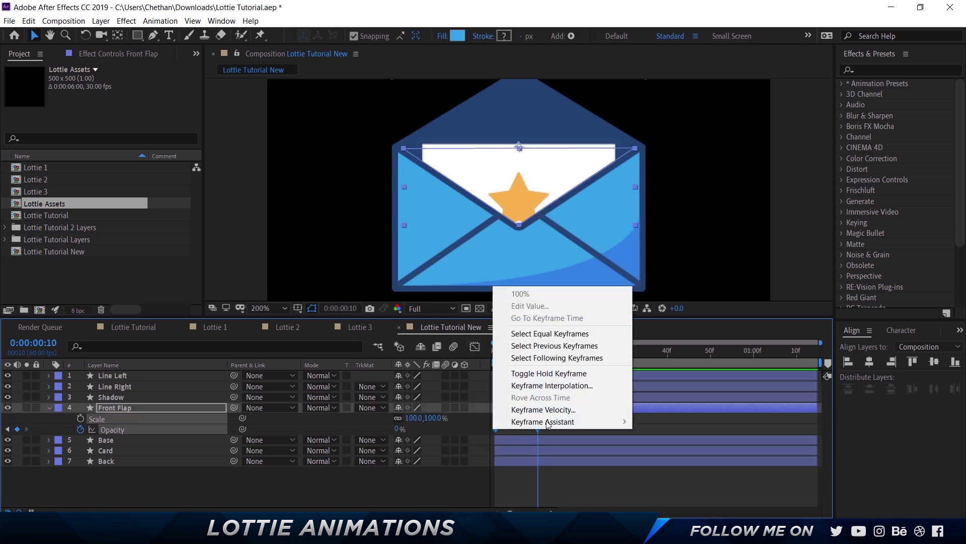
{"action": "mouse_move", "coordinate": [563, 423]}
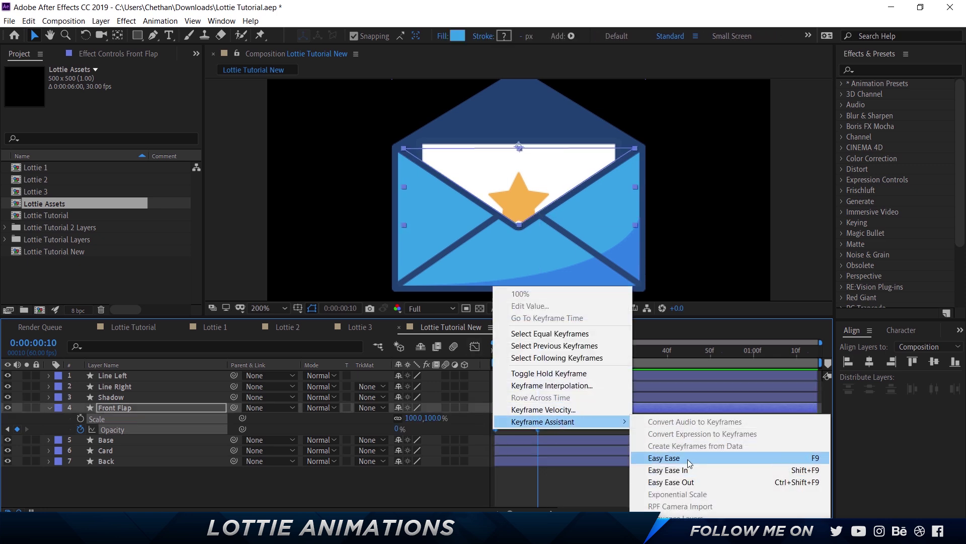
{"action": "left_click", "coordinate": [654, 459]}
Step: Reshape the Front Flap's Opacity speed curve to peak near the start with a long ease-out, and preview the fade
{"action": "key", "text": "shift+F3"}
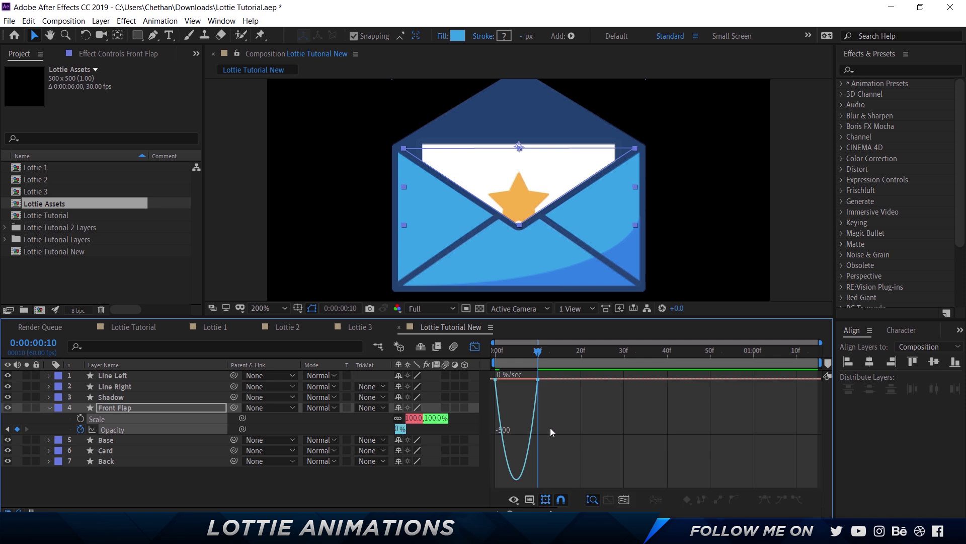
{"action": "left_click_drag", "start_coordinate": [523, 373], "coordinate": [496, 378]}
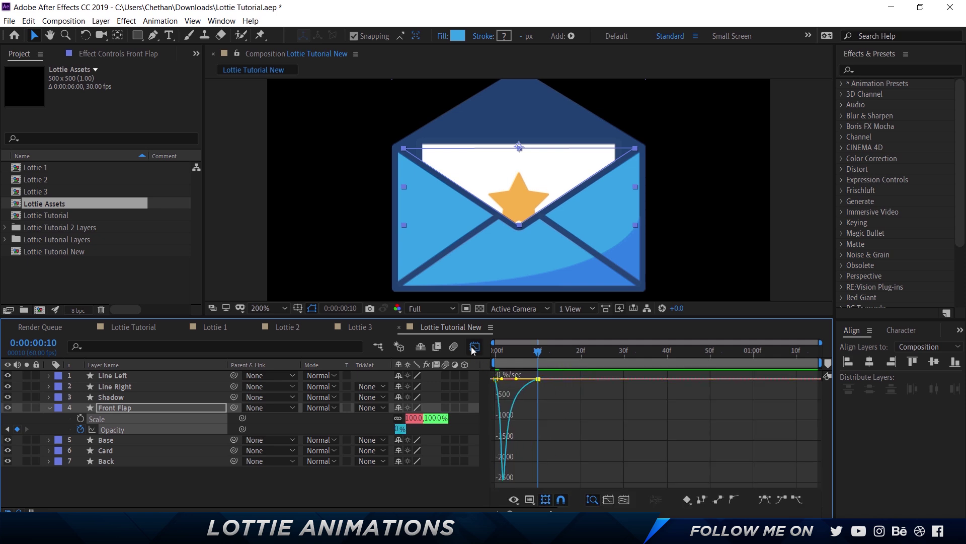
{"action": "key", "text": "shift+F3"}
{"action": "key", "text": "space"}
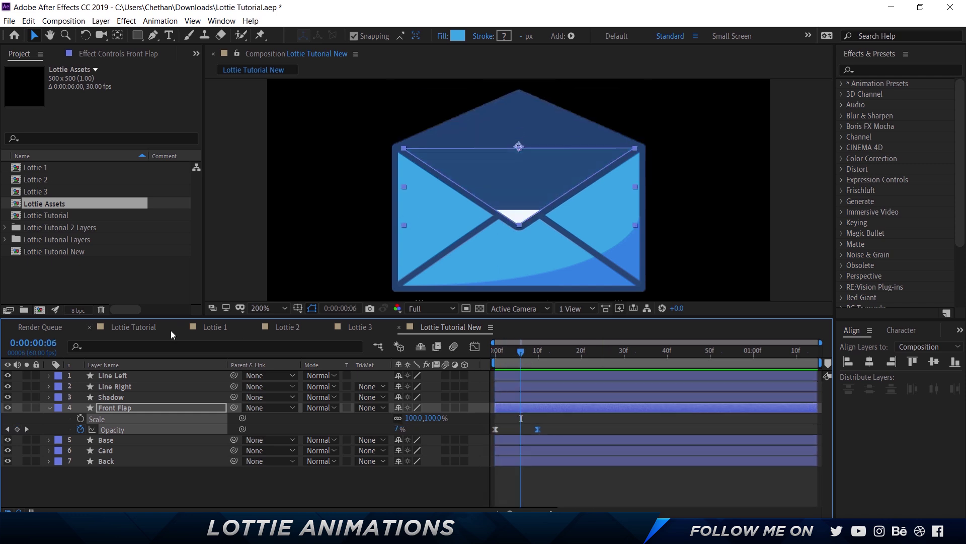
Step: Examine how the Top Fold Outlines shrinks and fades around frames 4 to 6 in Lottie 1, and return to Lottie Tutorial New
{"action": "left_click", "coordinate": [217, 328]}
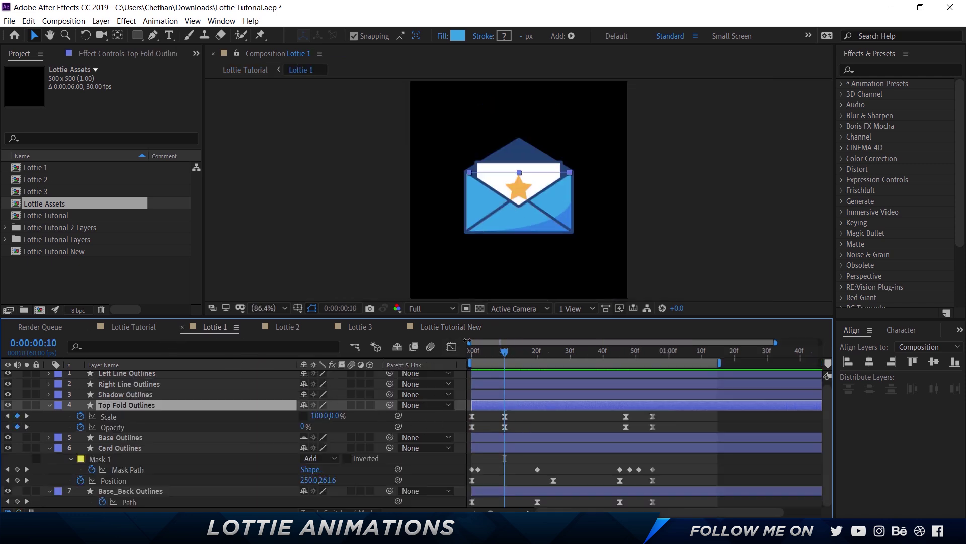
{"action": "left_click_drag", "start_coordinate": [492, 350], "coordinate": [485, 349]}
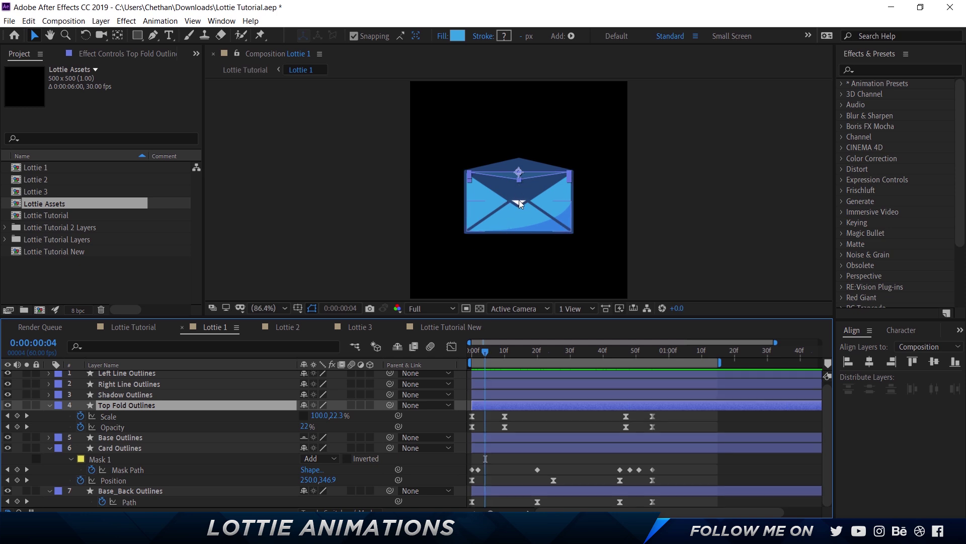
{"action": "left_click_drag", "start_coordinate": [484, 356], "coordinate": [491, 354]}
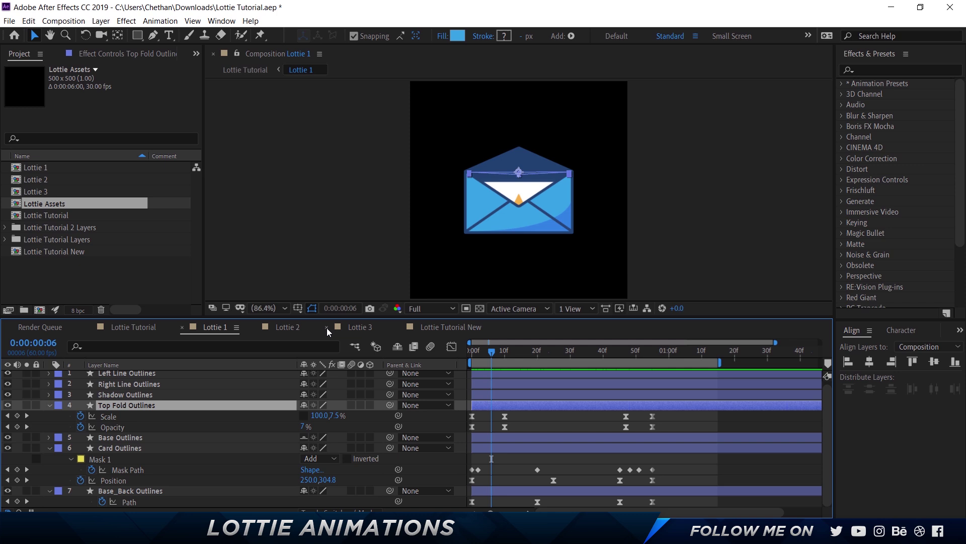
{"action": "left_click", "coordinate": [425, 328]}
Step: Add Front Flap Scale keyframes of 100% at frames 10 and 0
{"action": "left_click", "coordinate": [538, 351]}
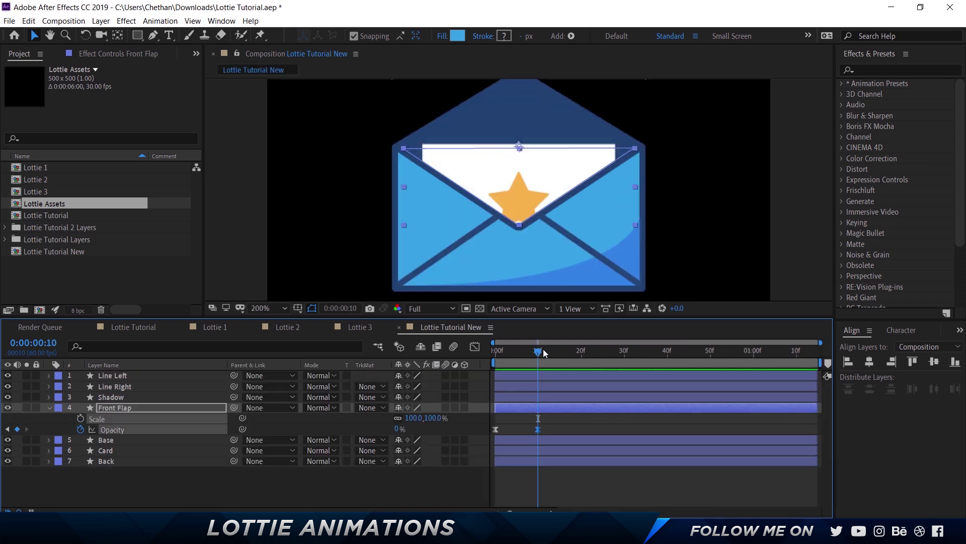
{"action": "left_click", "coordinate": [80, 419]}
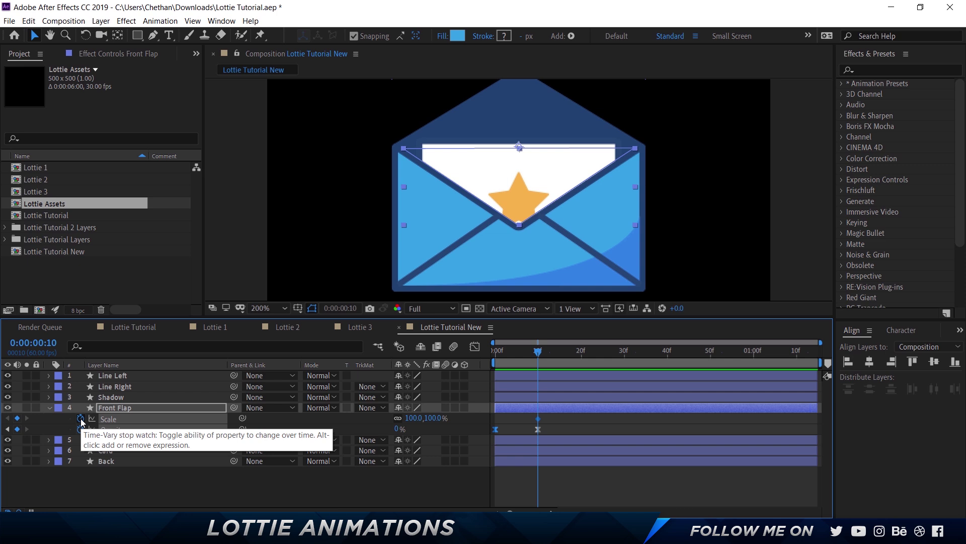
{"action": "left_click", "coordinate": [493, 352]}
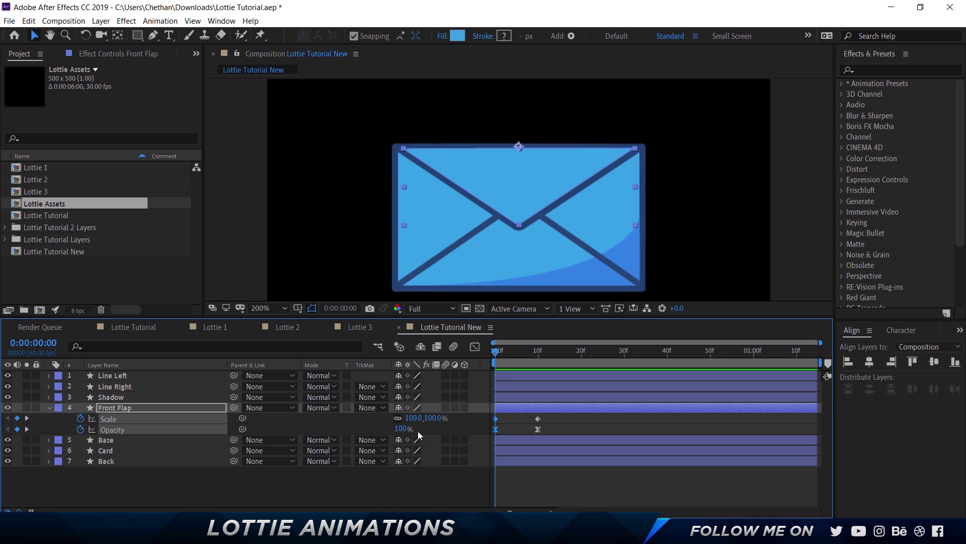
Step: Set the Front Flap's Opacity keyframe at frame 10 to 100%
{"action": "double_click", "coordinate": [537, 430]}
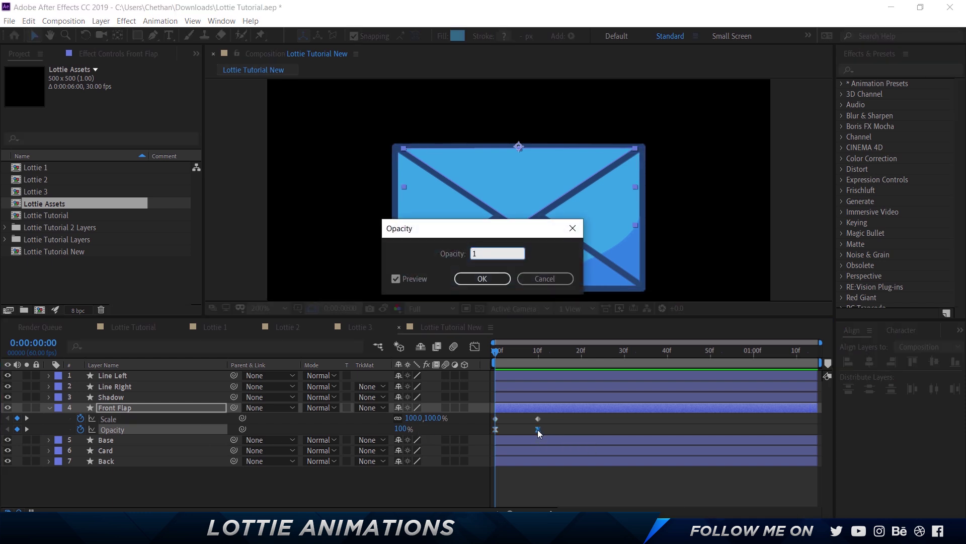
{"action": "type", "text": "100"}
{"action": "key", "text": "Return"}
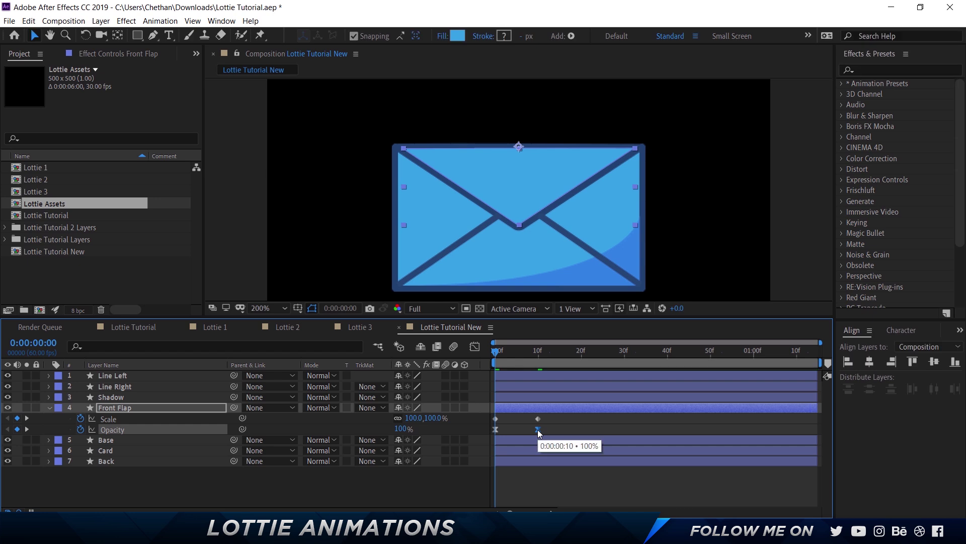
Step: Set the Front Flap's Scale to 0% in both dimensions at frame 10 and scrub through the shrinking
{"action": "left_click_drag", "start_coordinate": [500, 352], "coordinate": [538, 353]}
{"action": "left_click", "coordinate": [413, 417]}
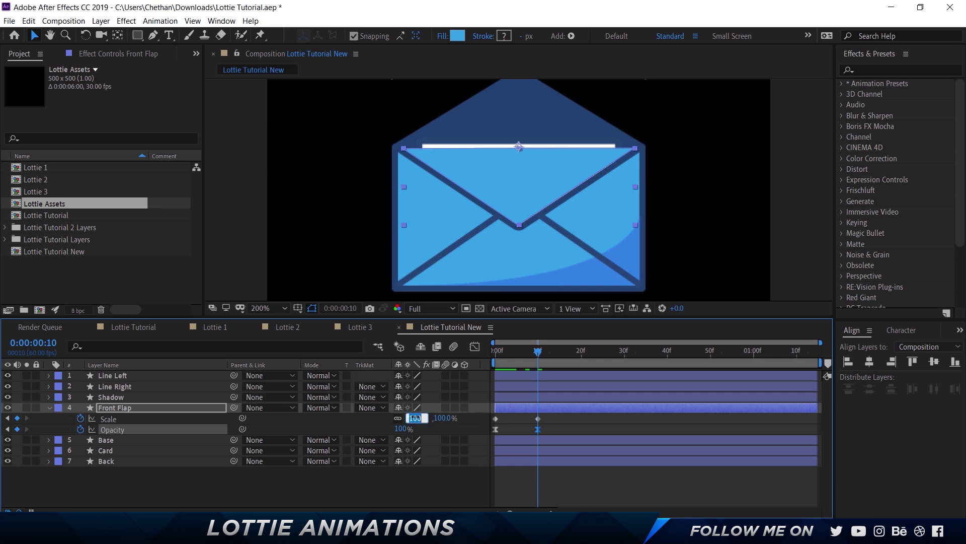
{"action": "type", "text": "0"}
{"action": "key", "text": "Return"}
{"action": "mouse_move", "coordinate": [538, 353]}
{"action": "left_mouse_down"}
{"action": "mouse_move", "coordinate": [464, 352]}
{"action": "mouse_move", "coordinate": [527, 353]}
{"action": "left_mouse_up"}
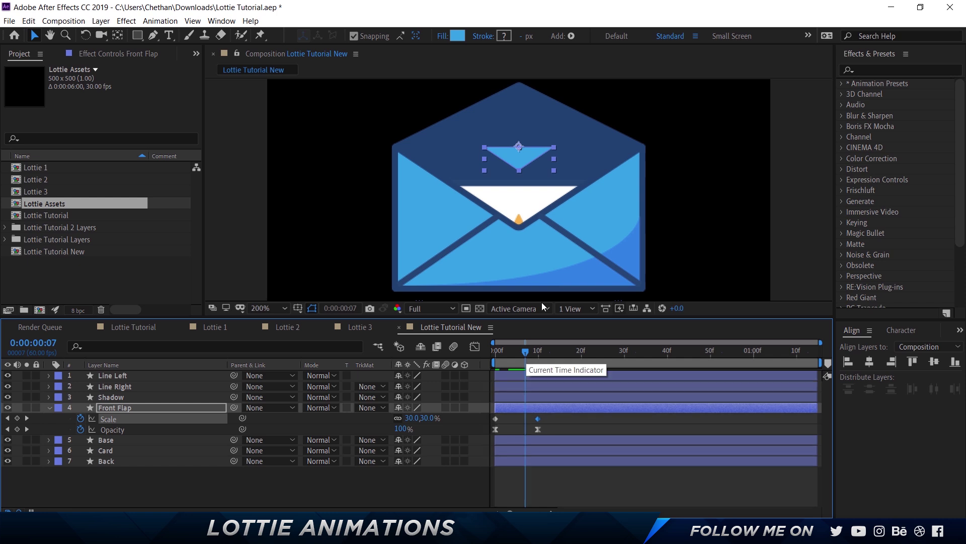
{"action": "left_click", "coordinate": [536, 351]}
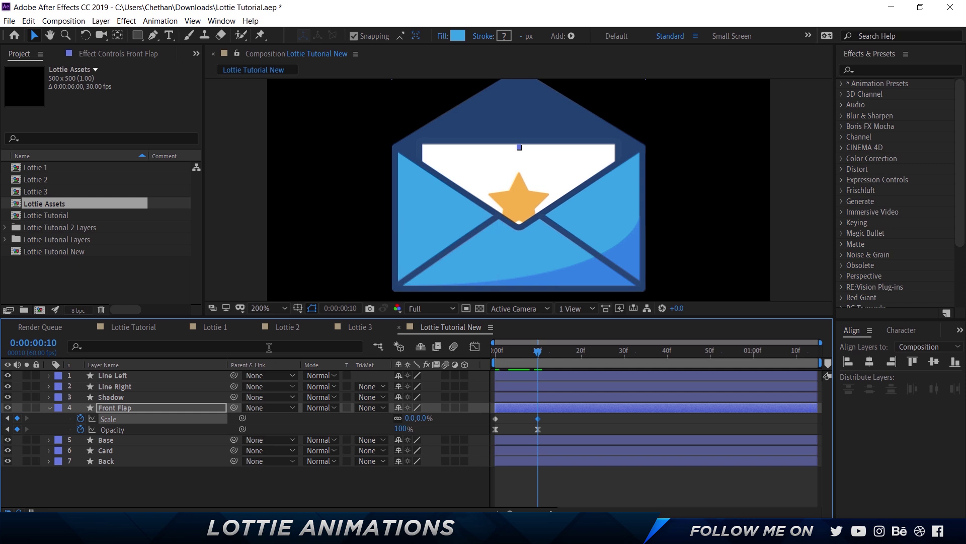
Step: Check the Top Fold Outlines Scale in Lottie 1, and set the Front Flap's unlinked Scale to 100%, 0% at frame 10
{"action": "left_click", "coordinate": [215, 332]}
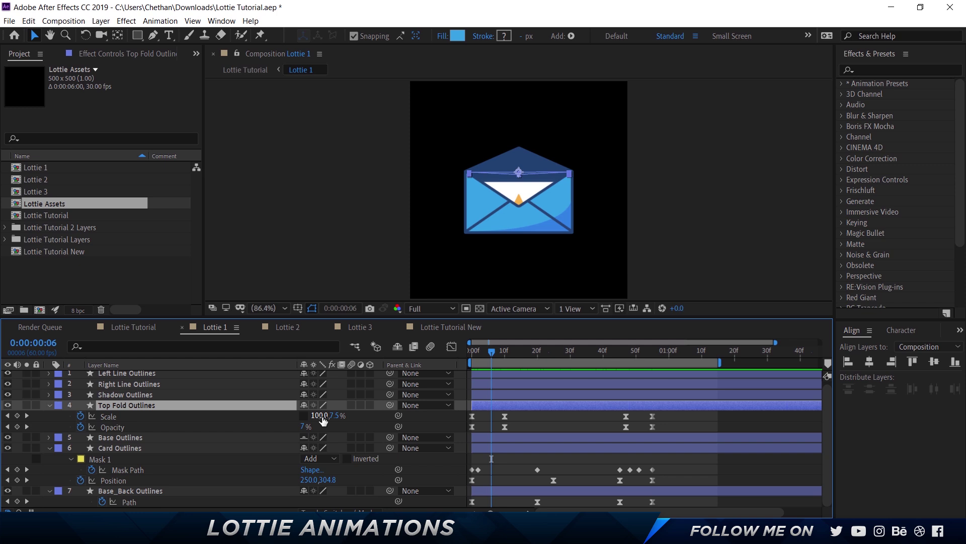
{"action": "left_click", "coordinate": [448, 328]}
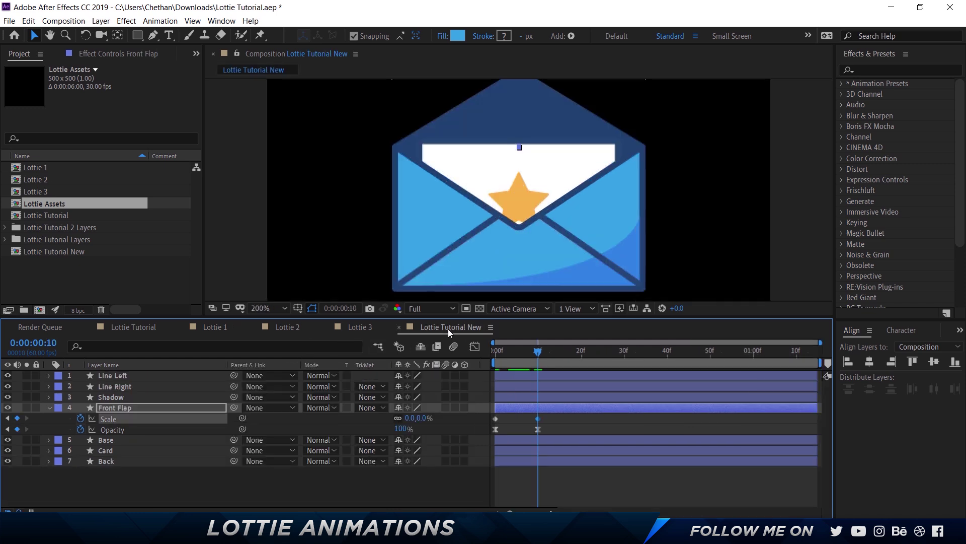
{"action": "left_click", "coordinate": [409, 418]}
{"action": "type", "text": "100"}
{"action": "key", "text": "Return"}
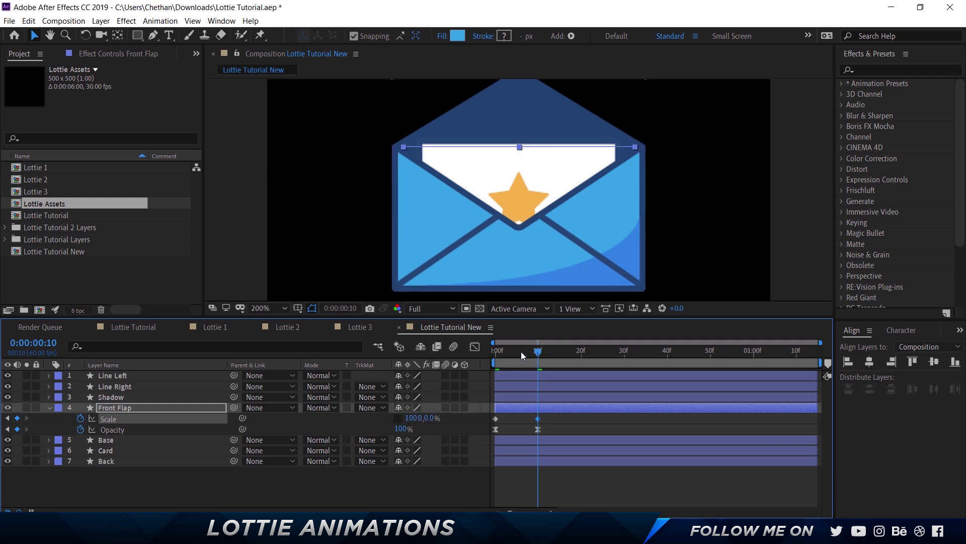
Step: Apply Easy Ease to the Front Flap's Scale keyframes at frames 0 and 10
{"action": "mouse_move", "coordinate": [521, 352]}
{"action": "left_mouse_down"}
{"action": "mouse_move", "coordinate": [502, 352]}
{"action": "mouse_move", "coordinate": [521, 352]}
{"action": "left_mouse_up"}
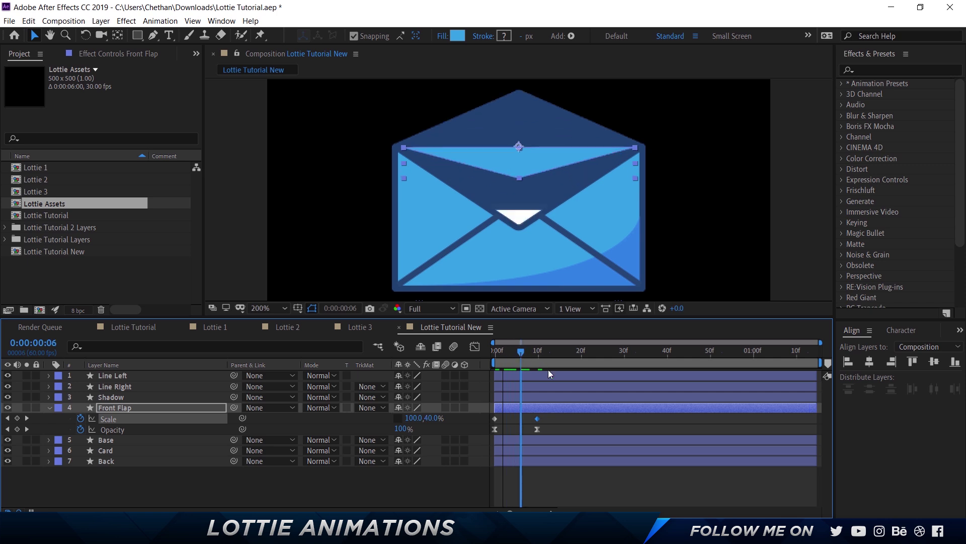
{"action": "key", "text": "Page_Down"}
{"action": "left_click_drag", "start_coordinate": [564, 413], "coordinate": [489, 415]}
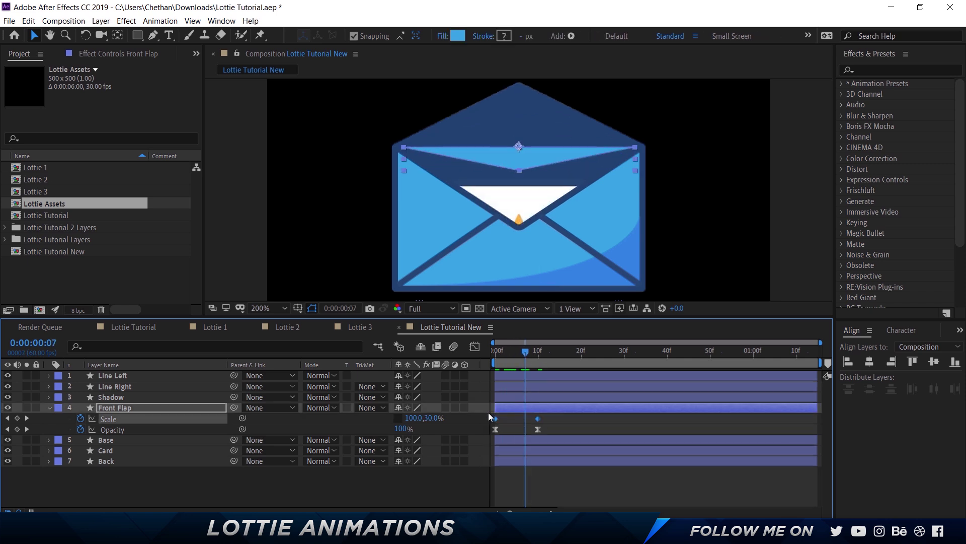
{"action": "right_click", "coordinate": [496, 426]}
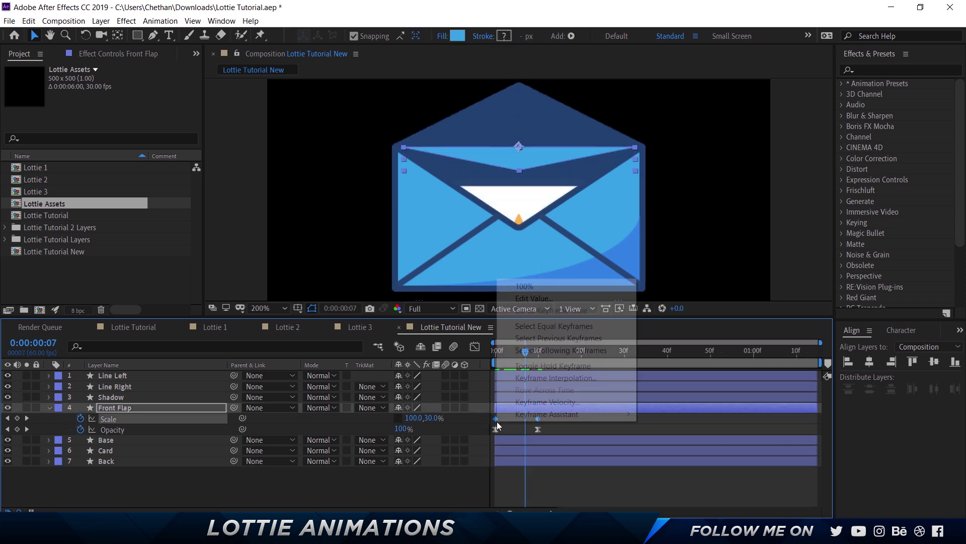
{"action": "mouse_move", "coordinate": [530, 415]}
{"action": "left_click", "coordinate": [560, 428]}
{"action": "left_click_drag", "start_coordinate": [560, 428], "coordinate": [487, 413]}
{"action": "right_click", "coordinate": [532, 421]}
{"action": "mouse_move", "coordinate": [560, 413]}
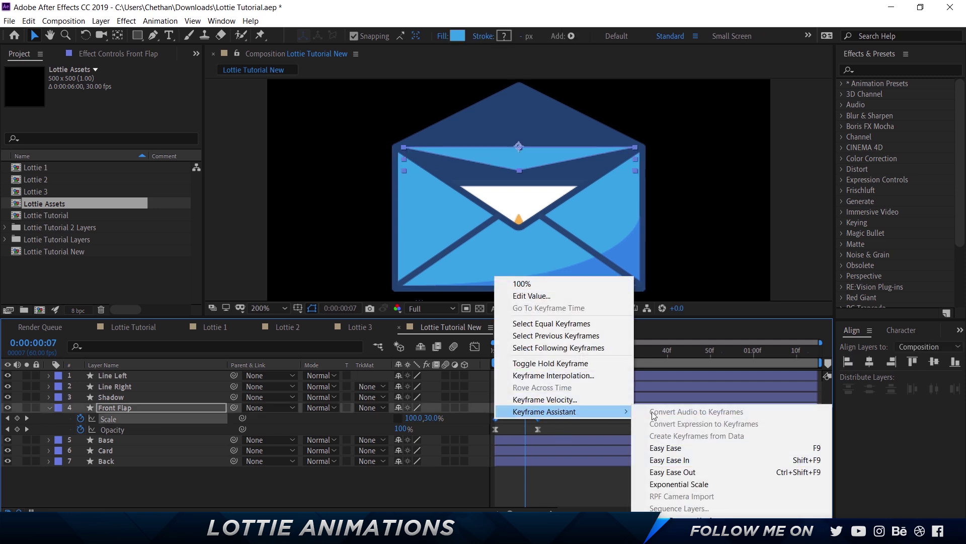
{"action": "left_click", "coordinate": [664, 447]}
Step: Sharpen the Front Flap's Scale easing in the speed graph by extending the keyframe influence to 100%
{"action": "left_click", "coordinate": [475, 347]}
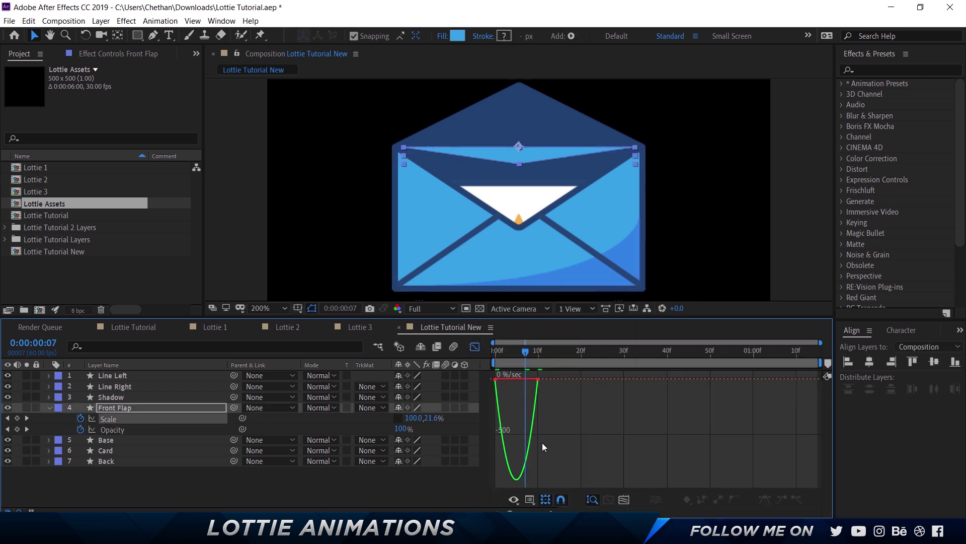
{"action": "left_click", "coordinate": [538, 378]}
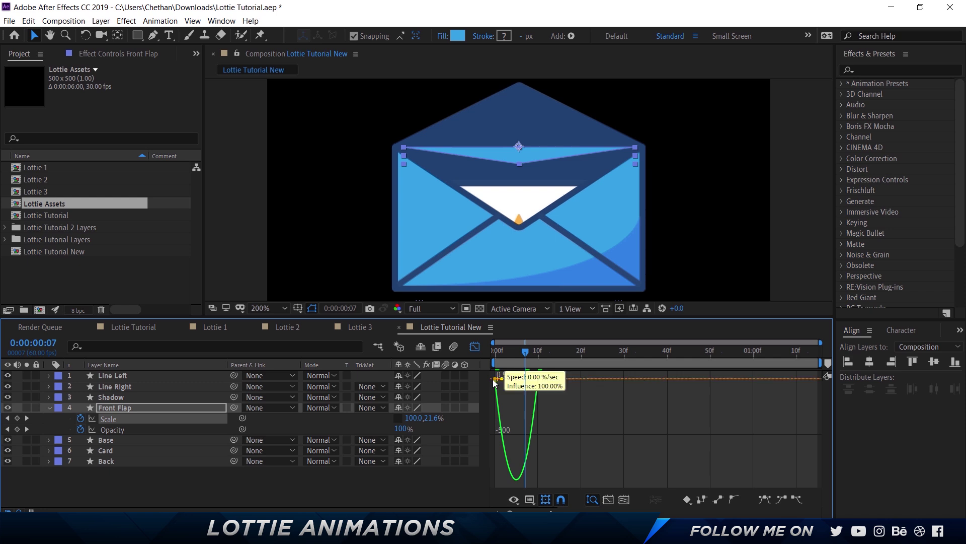
{"action": "left_click_drag", "start_coordinate": [524, 379], "coordinate": [505, 368]}
{"action": "left_click", "coordinate": [475, 347]}
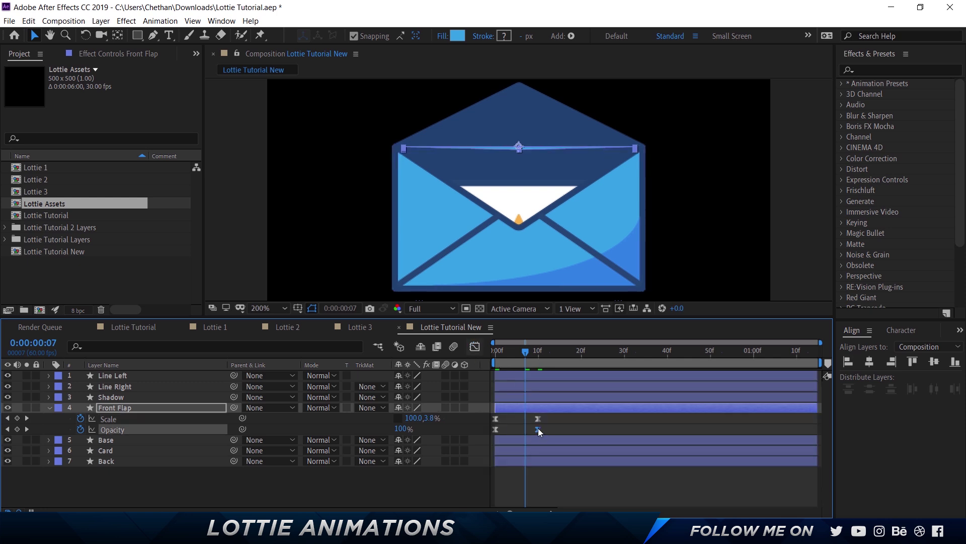
Step: Set the Front Flap's Opacity keyframe at frame 10 to 0% and play back the envelope opening from the start
{"action": "double_click", "coordinate": [538, 429]}
{"action": "key", "text": "Return"}
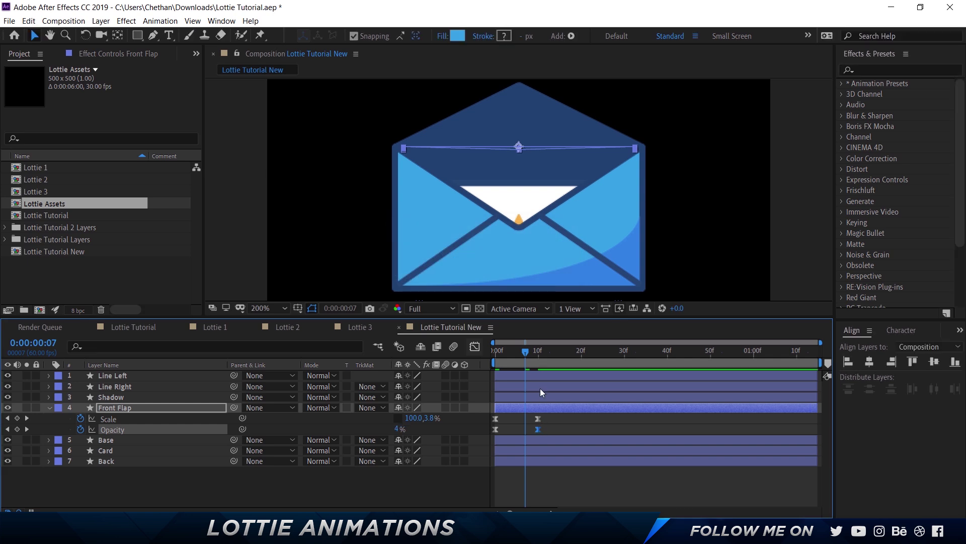
{"action": "key", "text": "Home"}
{"action": "left_click", "coordinate": [572, 473]}
{"action": "key", "text": "space"}
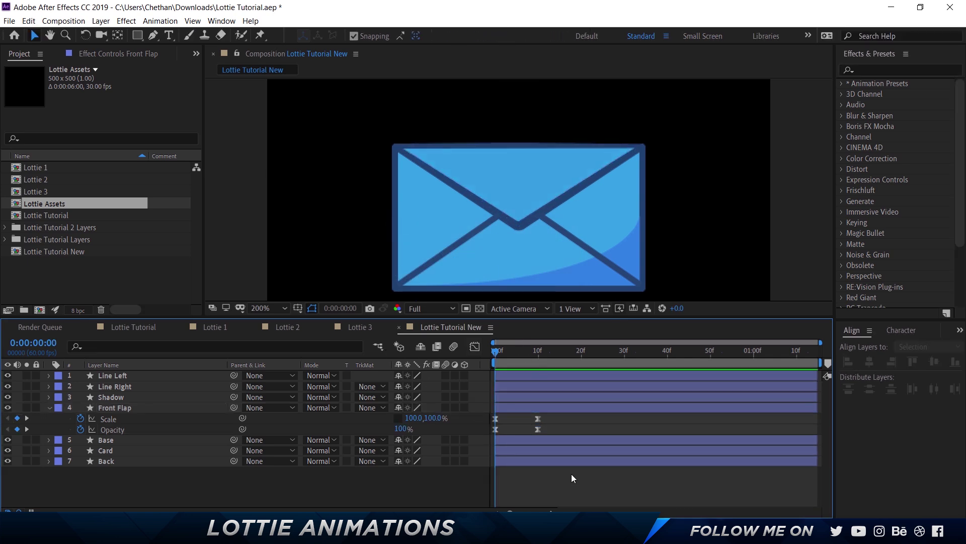
{"action": "key", "text": "shift+/"}
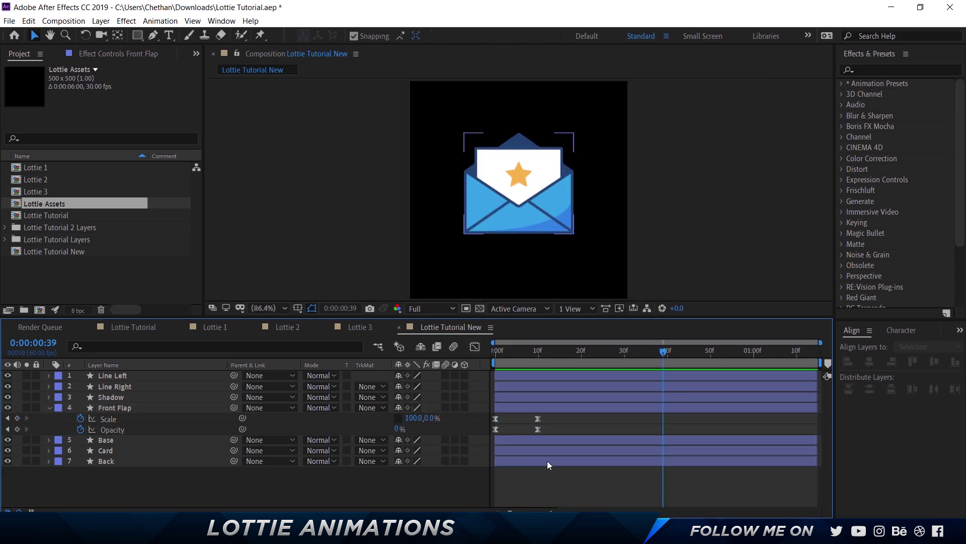
{"action": "left_click", "coordinate": [512, 349]}
{"action": "key", "text": "space"}
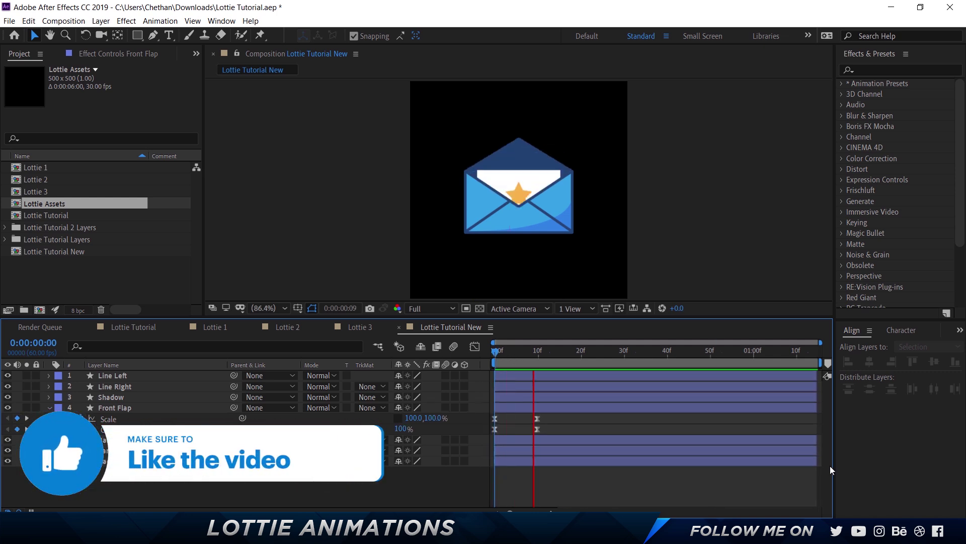
{"action": "key", "text": "space"}
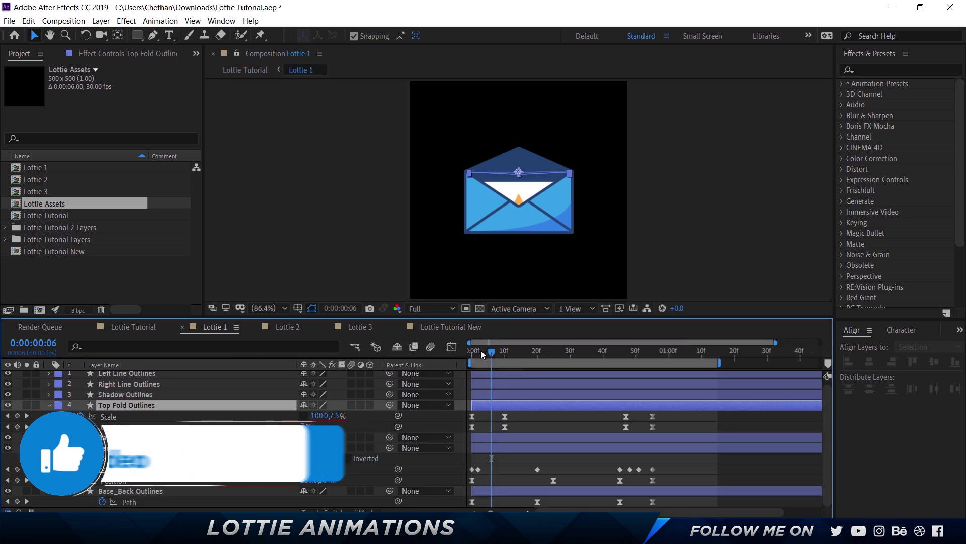
Step: Play and scrub the Lottie 1 animation to examine how the envelope closes
{"action": "key", "text": "space"}
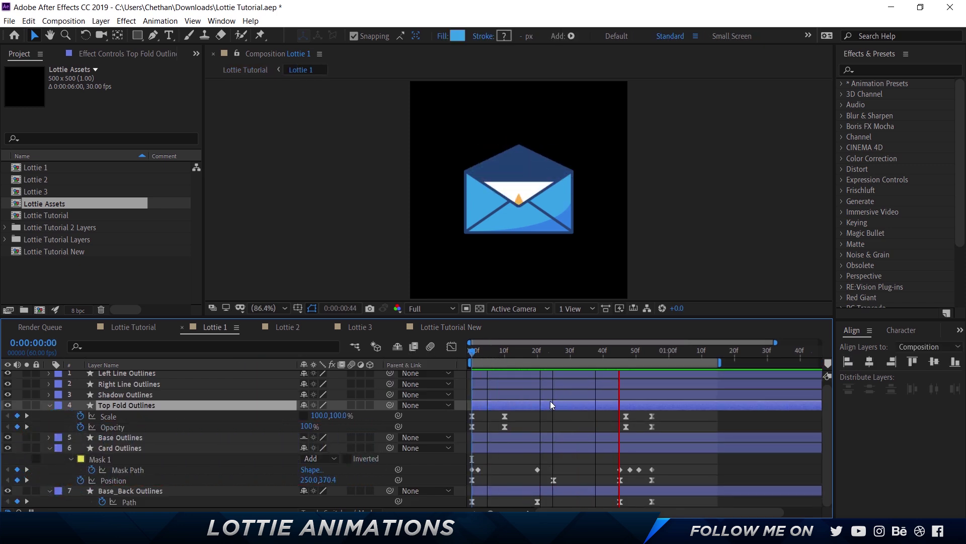
{"action": "left_click_drag", "start_coordinate": [479, 350], "coordinate": [577, 352]}
{"action": "key", "text": "space"}
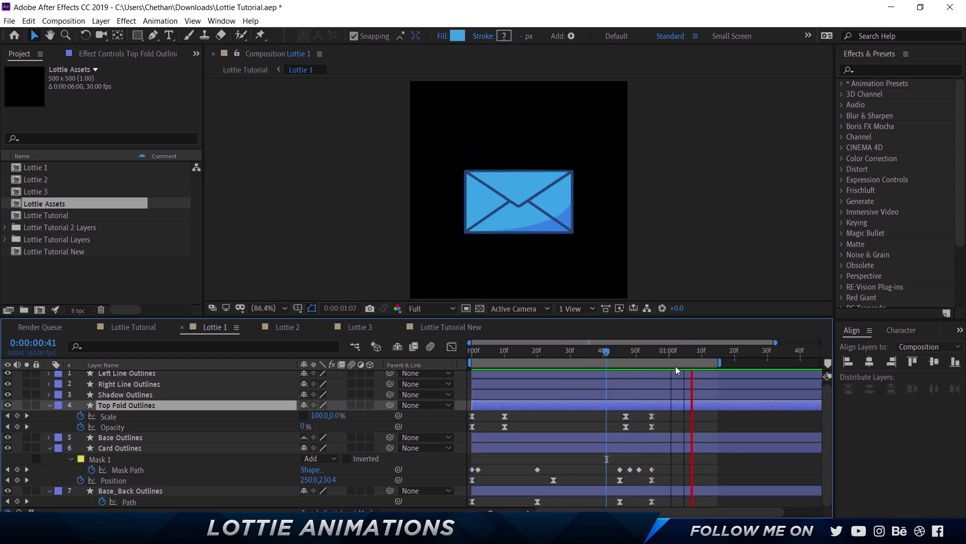
{"action": "left_click", "coordinate": [632, 351]}
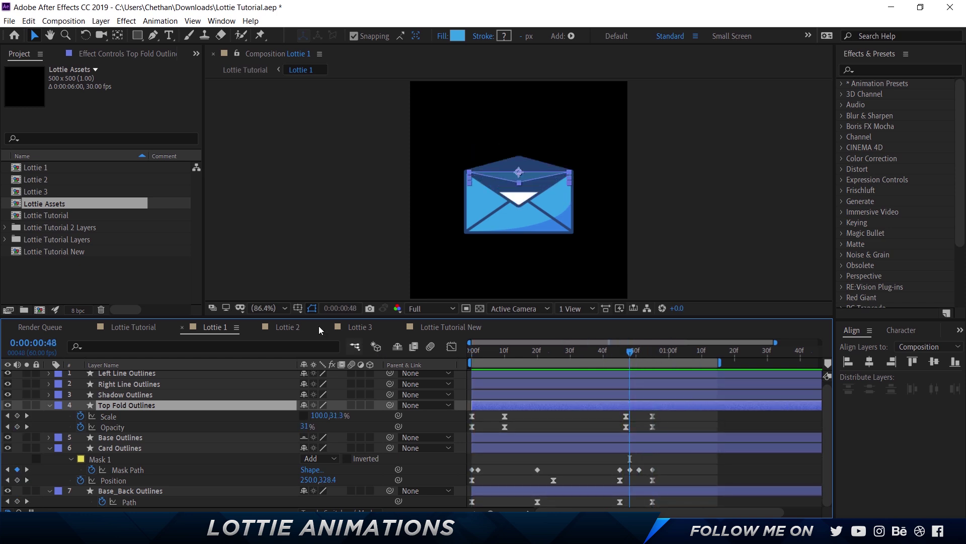
Step: Copy the Front Flap's first Scale and Opacity keyframes to 0:00:01:14 in Lottie Tutorial New
{"action": "left_click", "coordinate": [428, 326]}
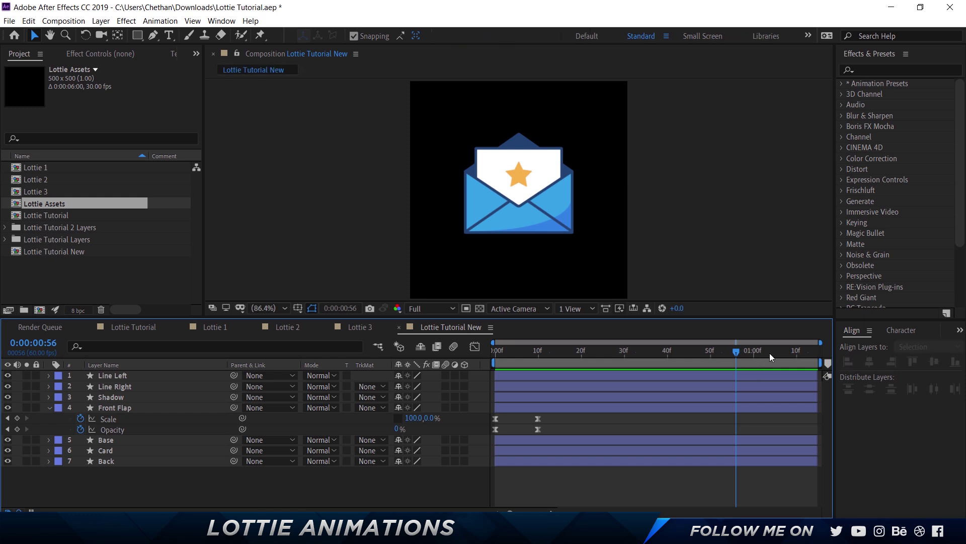
{"action": "left_click_drag", "start_coordinate": [769, 353], "coordinate": [843, 354]}
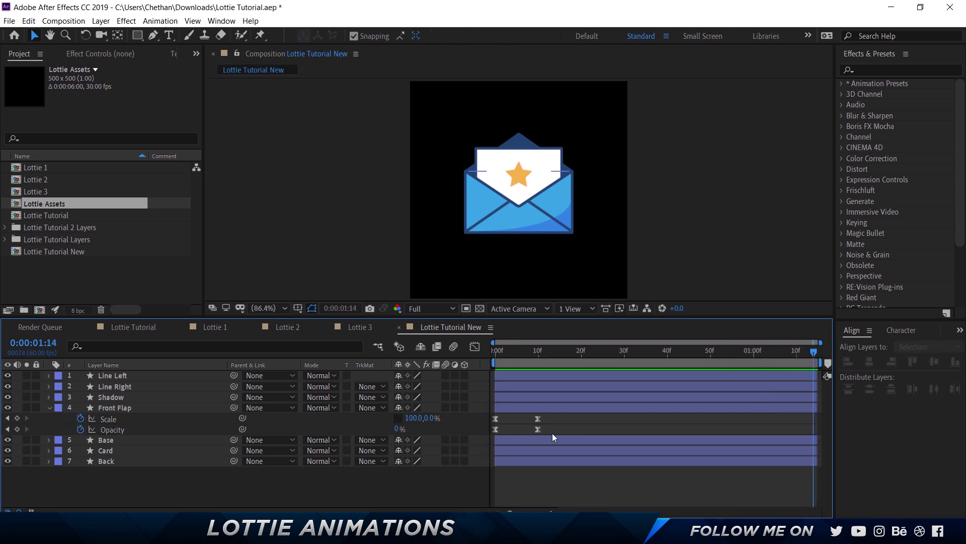
{"action": "left_click_drag", "start_coordinate": [492, 411], "coordinate": [528, 469]}
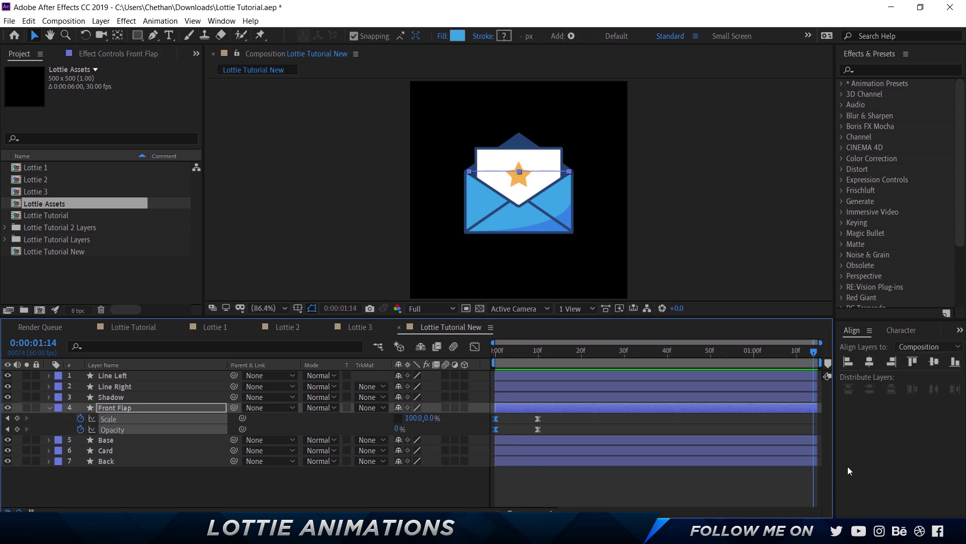
{"action": "key", "text": "ctrl+v"}
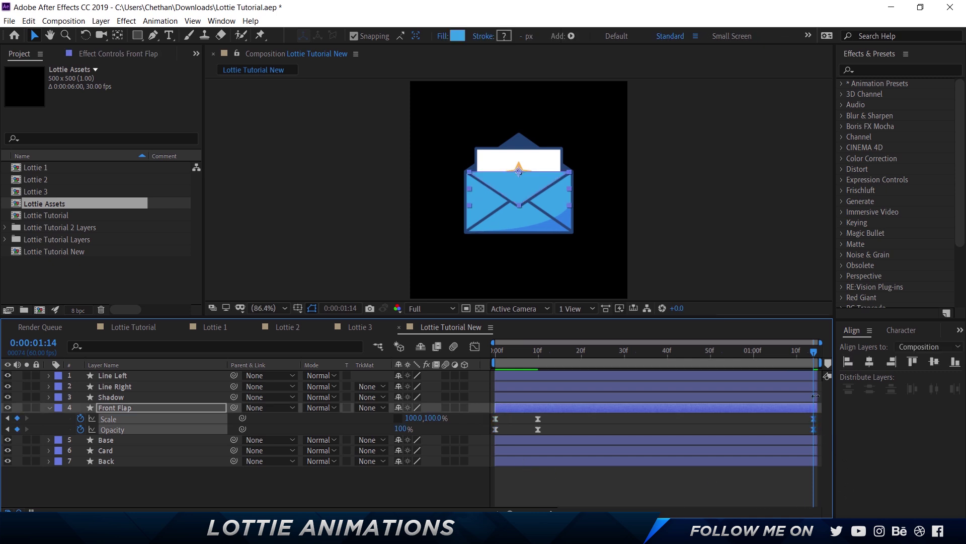
Step: Reveal the Back layer's keyframes and copy its first Path keyframe to 0:00:01:14
{"action": "left_click", "coordinate": [134, 461]}
{"action": "key", "text": "u"}
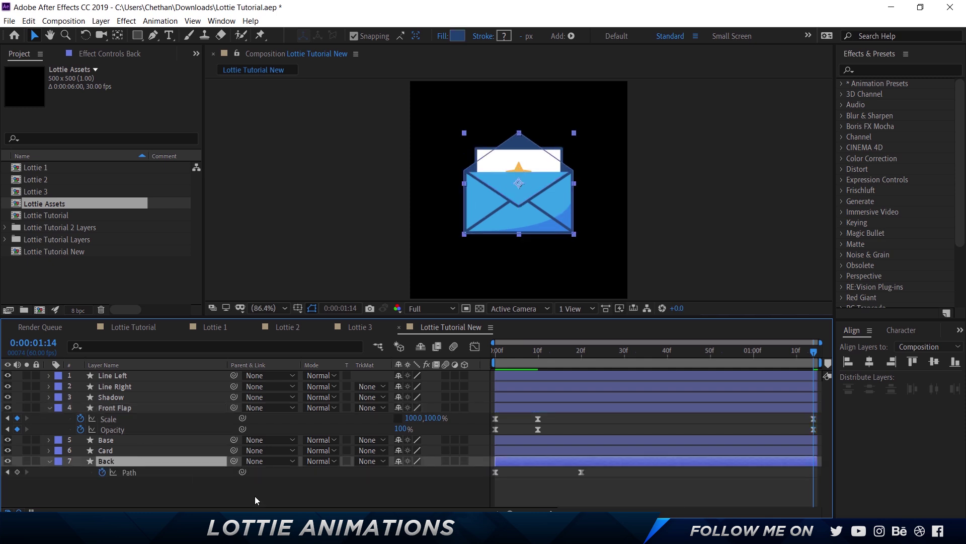
{"action": "left_click_drag", "start_coordinate": [622, 481], "coordinate": [494, 471]}
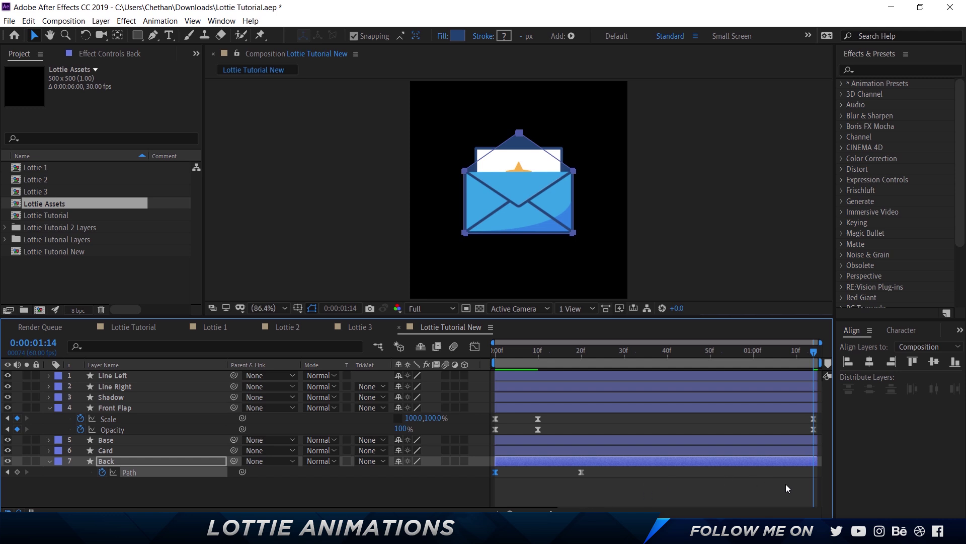
{"action": "key", "text": "ctrl+v"}
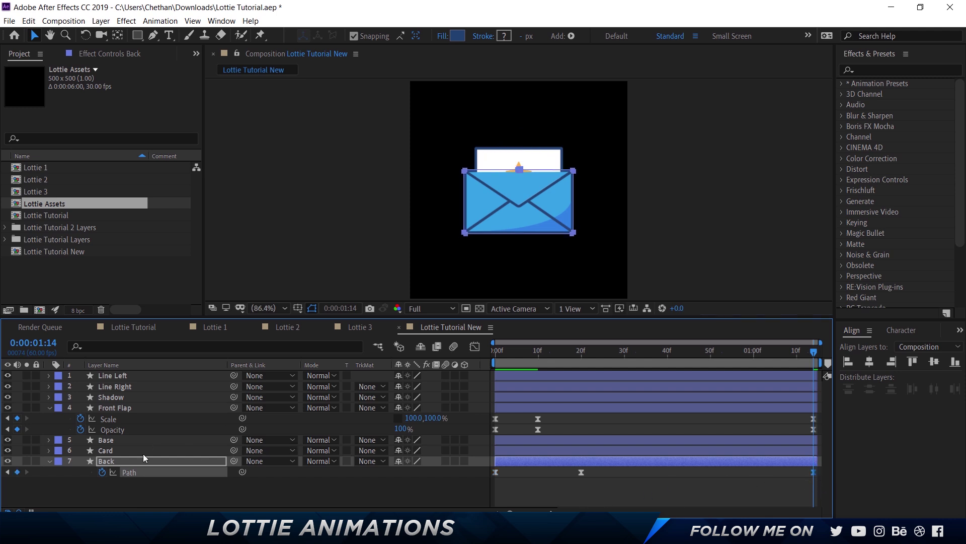
Step: Reveal the Card layer's keyframes and copy its first Mask Path and Position keyframes to 0:00:01:14
{"action": "left_click", "coordinate": [143, 451]}
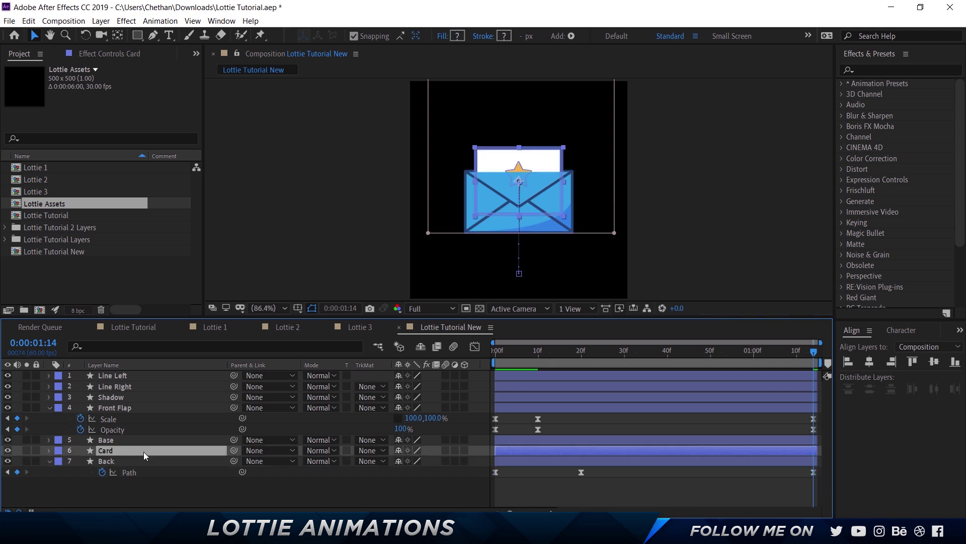
{"action": "key", "text": "u"}
{"action": "left_click", "coordinate": [511, 480]}
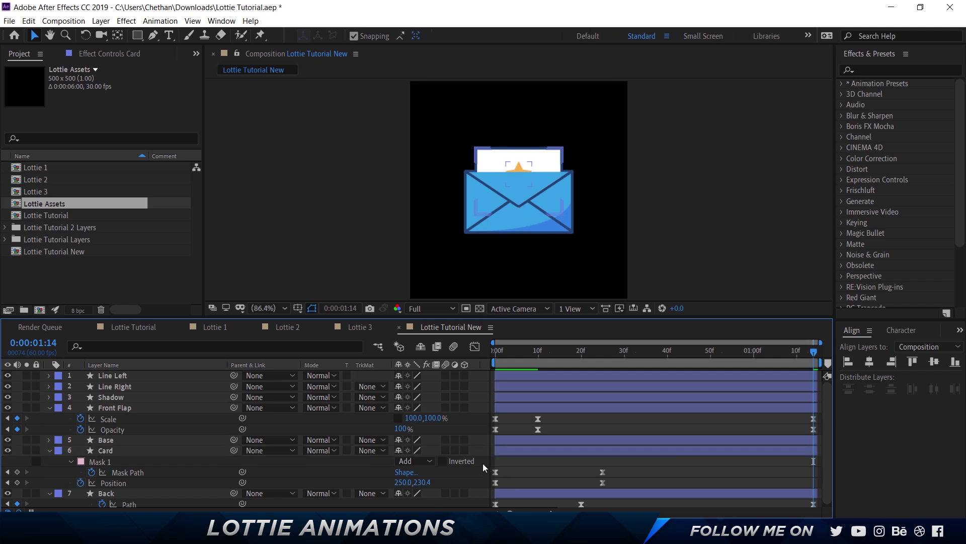
{"action": "left_click_drag", "start_coordinate": [483, 466], "coordinate": [517, 473]}
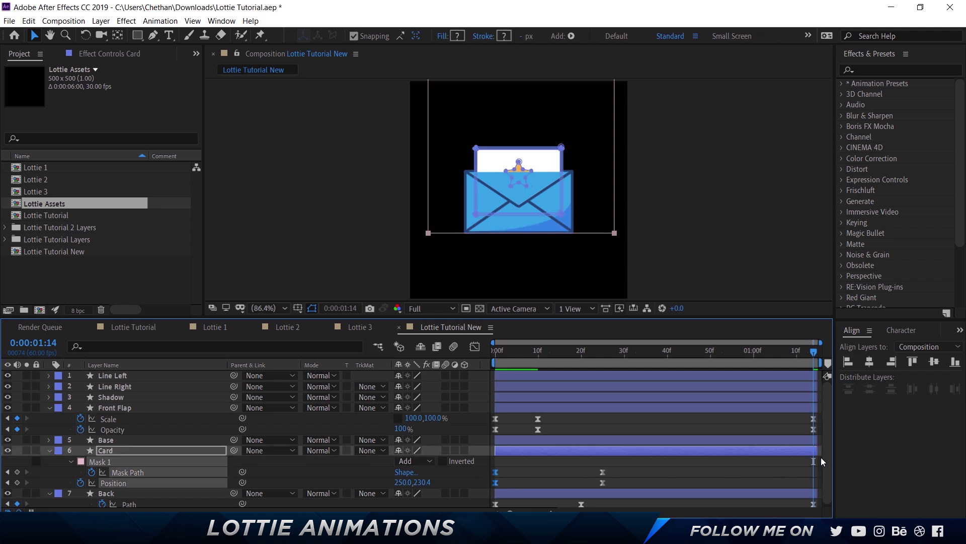
{"action": "key", "text": "ctrl+c"}
{"action": "key", "text": "ctrl+v"}
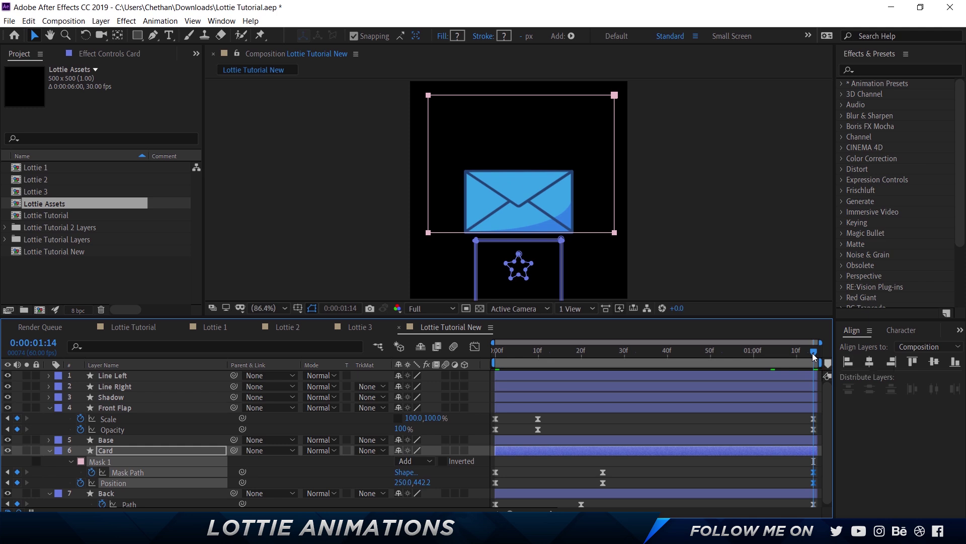
Step: Step the current time back from 0:00:01:14 to around 0:00:01:01 in the closing part of the animation
{"action": "key", "text": "shift+Page_Up"}
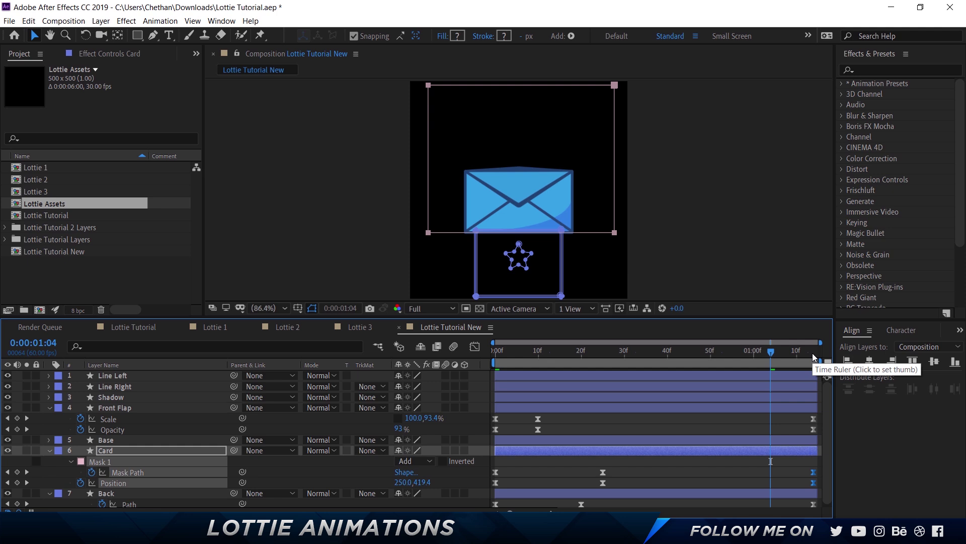
{"action": "key", "text": "Page_Up"}
{"action": "key", "text": "Page_Up"}
{"action": "key", "text": "Page_Up"}
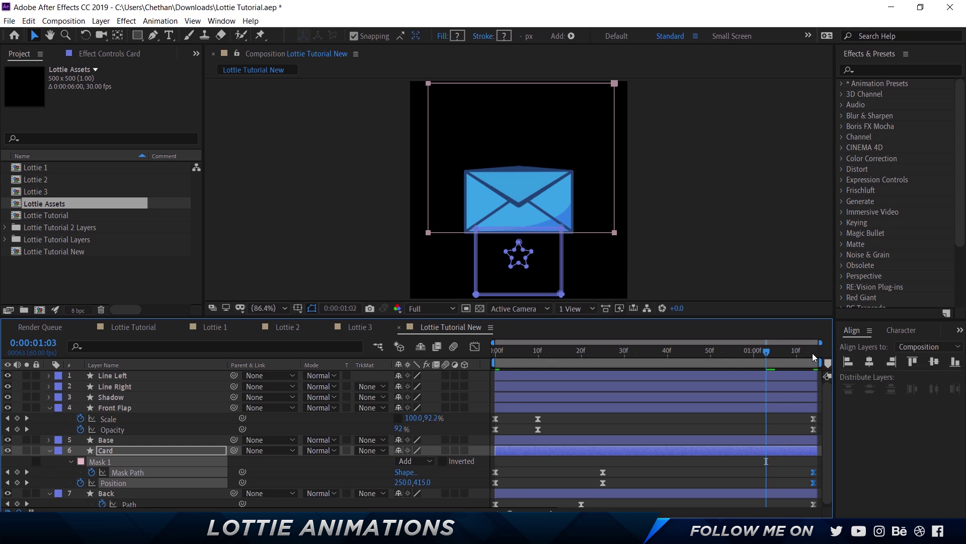
{"action": "key", "text": "Page_Up"}
{"action": "key", "text": "Page_Up"}
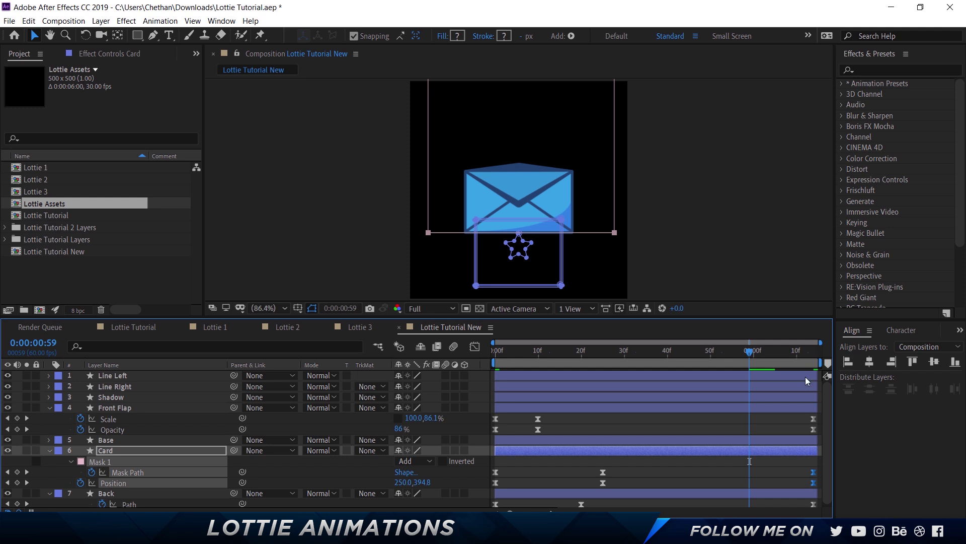
{"action": "key", "text": "Page_Down"}
{"action": "key", "text": "Page_Down"}
{"action": "key", "text": "Page_Down"}
{"action": "key", "text": "Page_Down"}
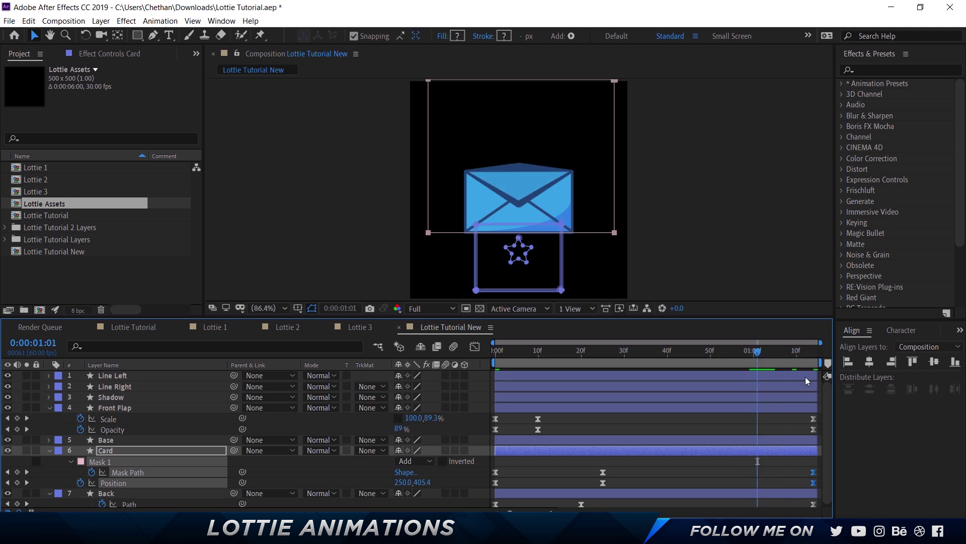
Step: Repeat the Front Flap's open-state Scale and Opacity keyframes and the Card's raised Mask Path and Position keyframes at 0:00:01:04
{"action": "key", "text": "Page_Down"}
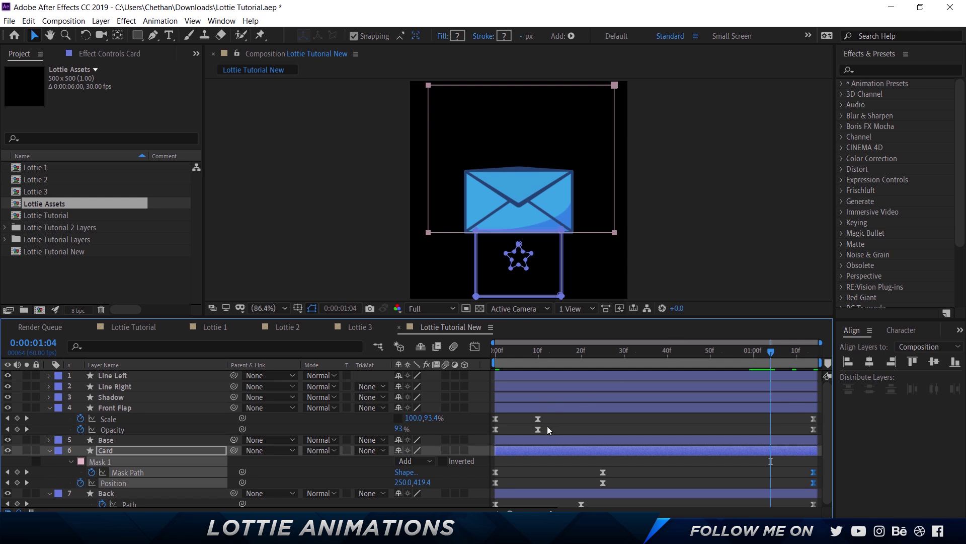
{"action": "left_click_drag", "start_coordinate": [548, 426], "coordinate": [530, 407]}
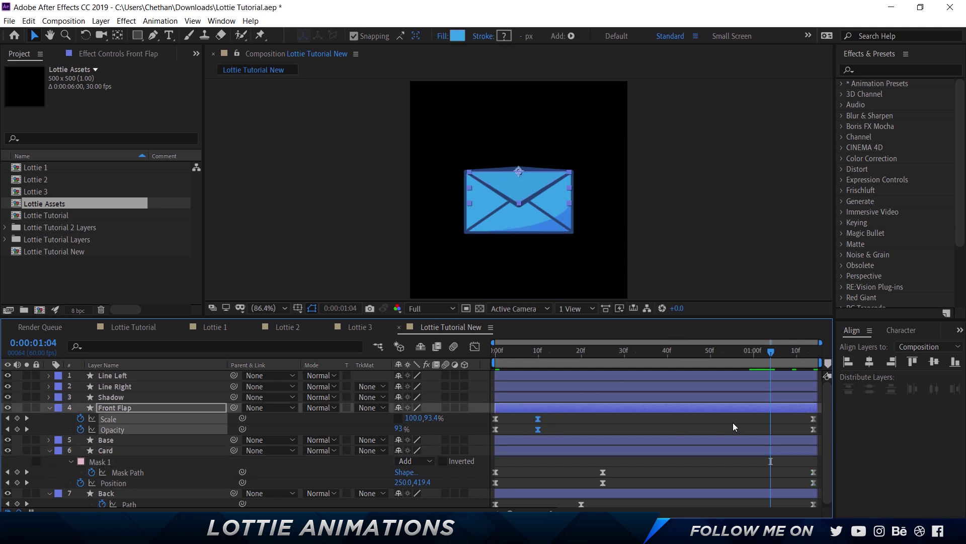
{"action": "key", "text": "ctrl+v"}
{"action": "left_click_drag", "start_coordinate": [640, 483], "coordinate": [589, 464]}
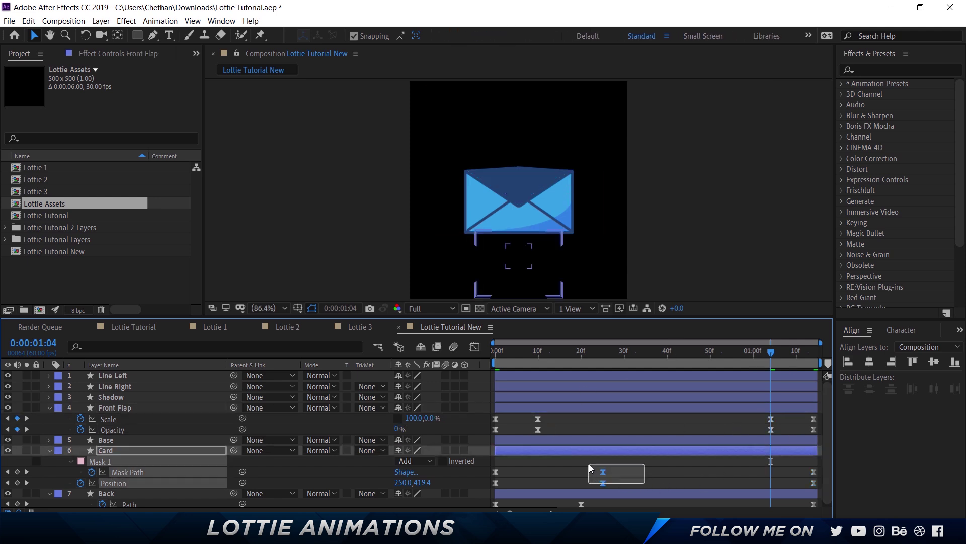
{"action": "key", "text": "ctrl+v"}
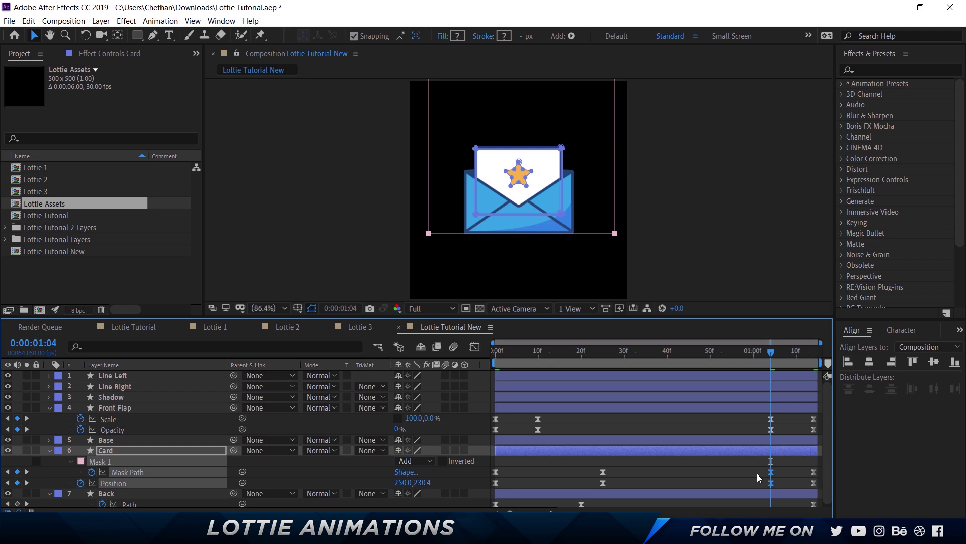
Step: Copy the Back layer's open-state Path keyframe to 0:00:01:04
{"action": "scroll", "coordinate": [759, 472], "scroll_direction": "down", "scroll_amount": 1}
{"action": "left_click", "coordinate": [581, 502]}
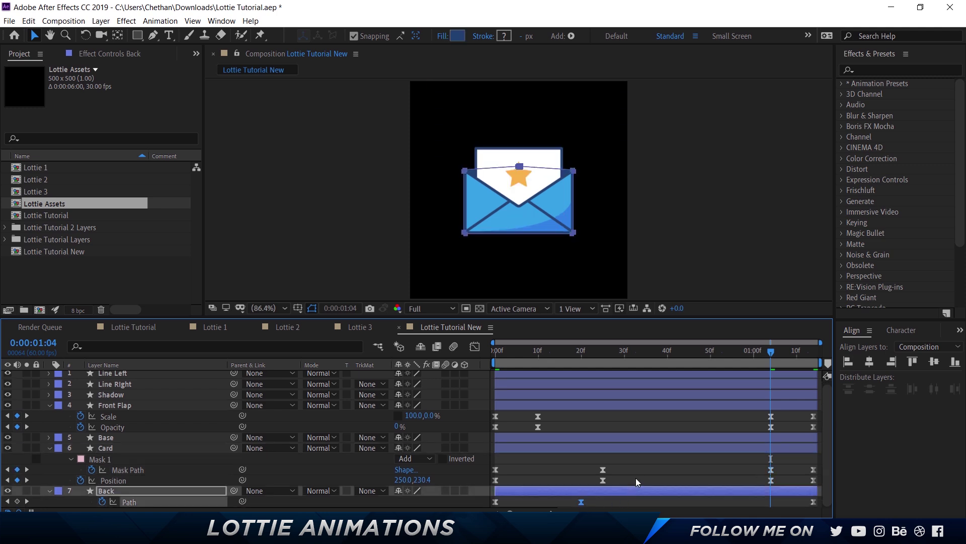
{"action": "key", "text": "ctrl+c"}
{"action": "key", "text": "ctrl+v"}
Step: Reshape the speed curves of the closing keyframes on Front Flap, Card and Back so they peak early and ease out slowly
{"action": "left_click_drag", "start_coordinate": [747, 421], "coordinate": [820, 508]}
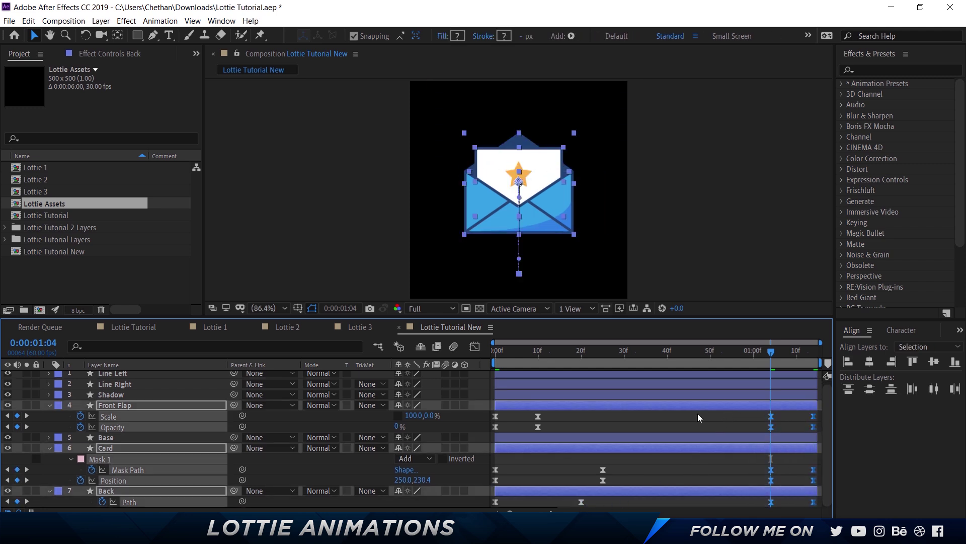
{"action": "left_click", "coordinate": [473, 346]}
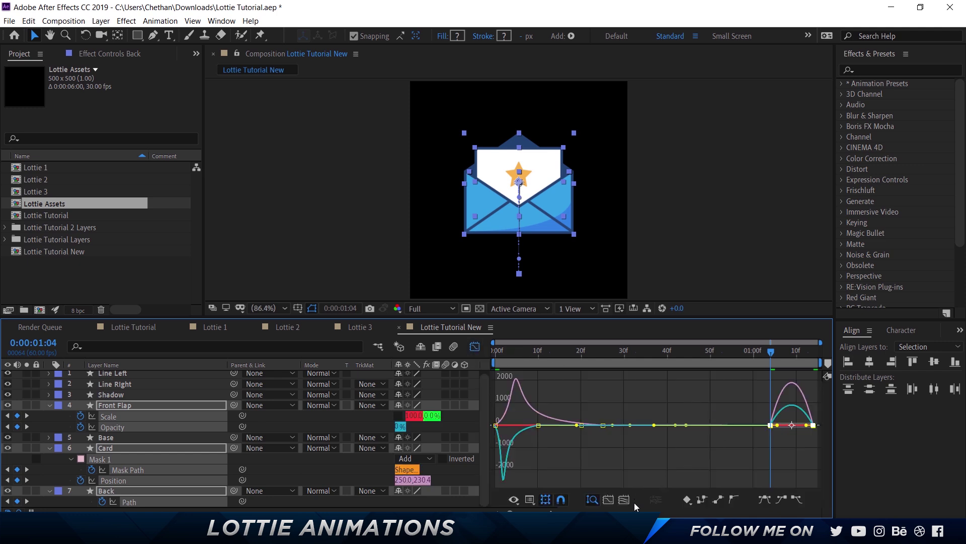
{"action": "left_click", "coordinate": [608, 499]}
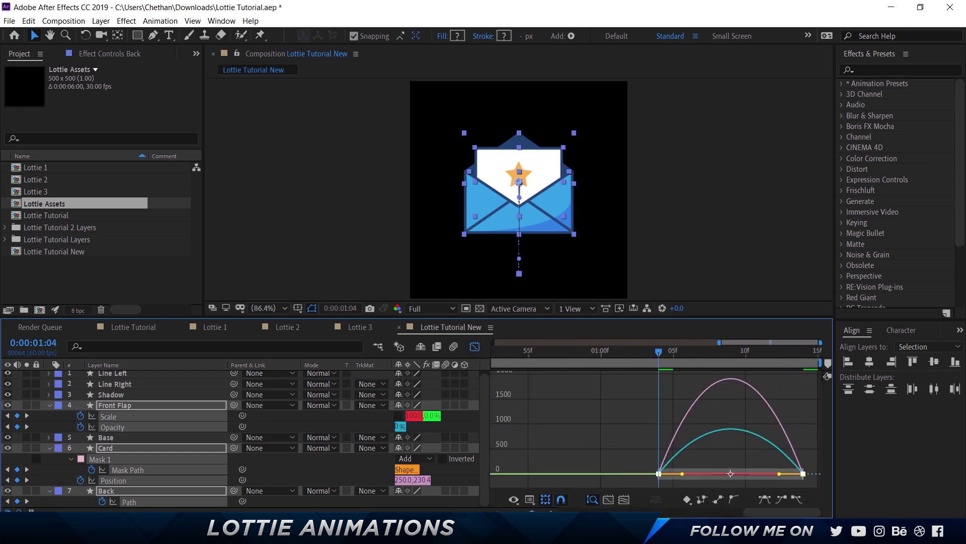
{"action": "left_click_drag", "start_coordinate": [809, 451], "coordinate": [717, 481]}
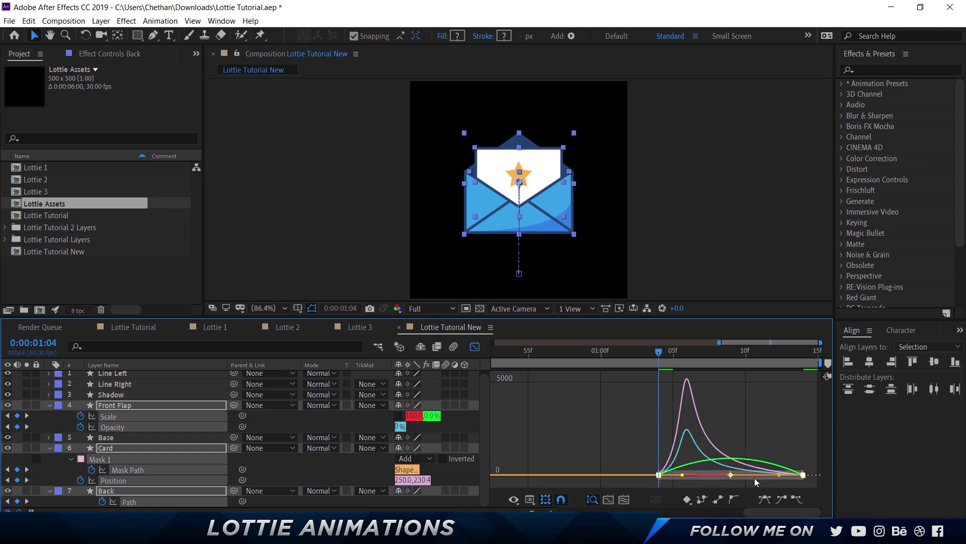
{"action": "left_click_drag", "start_coordinate": [755, 481], "coordinate": [733, 482]}
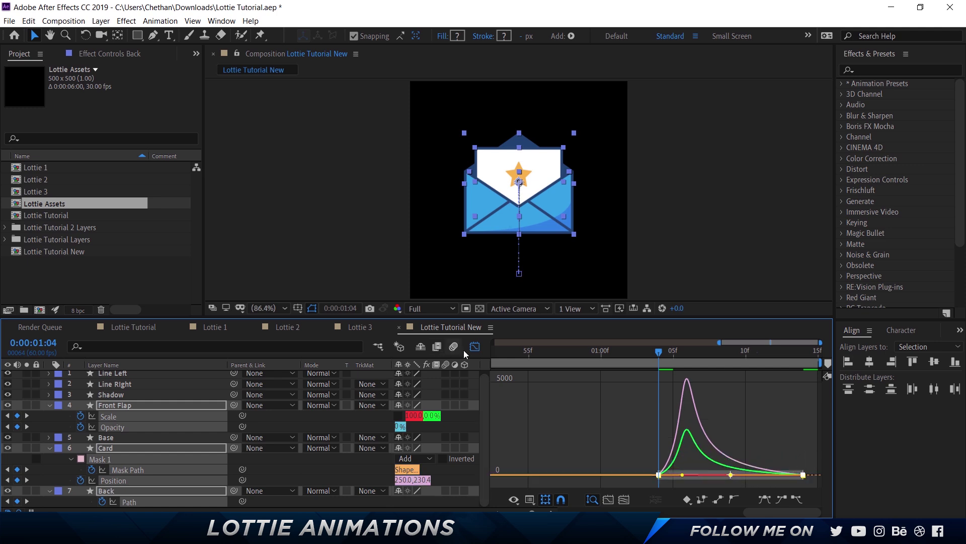
{"action": "key", "text": "shift+F3"}
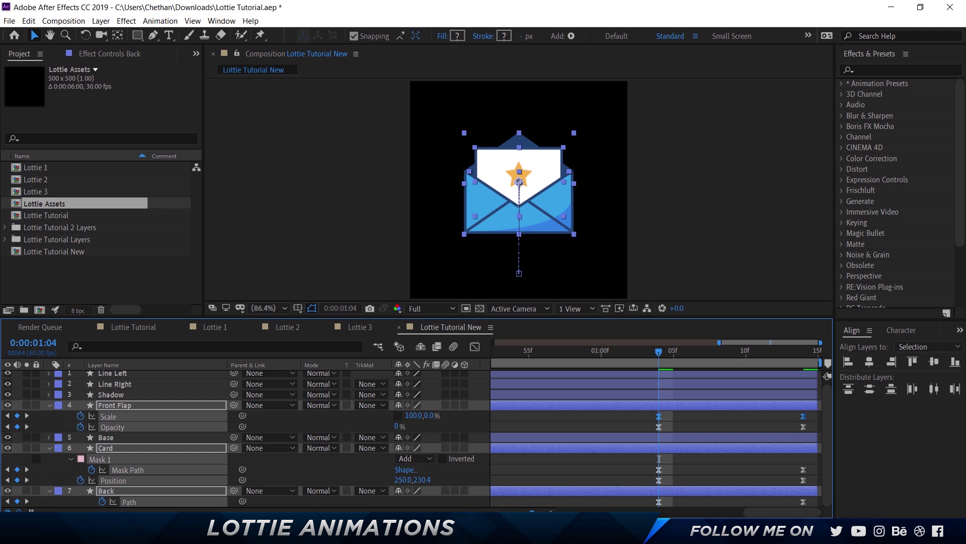
Step: Show the full timeline and preview the envelope animation from the first frame
{"action": "left_click_drag", "start_coordinate": [719, 342], "coordinate": [513, 333]}
{"action": "left_click", "coordinate": [494, 351]}
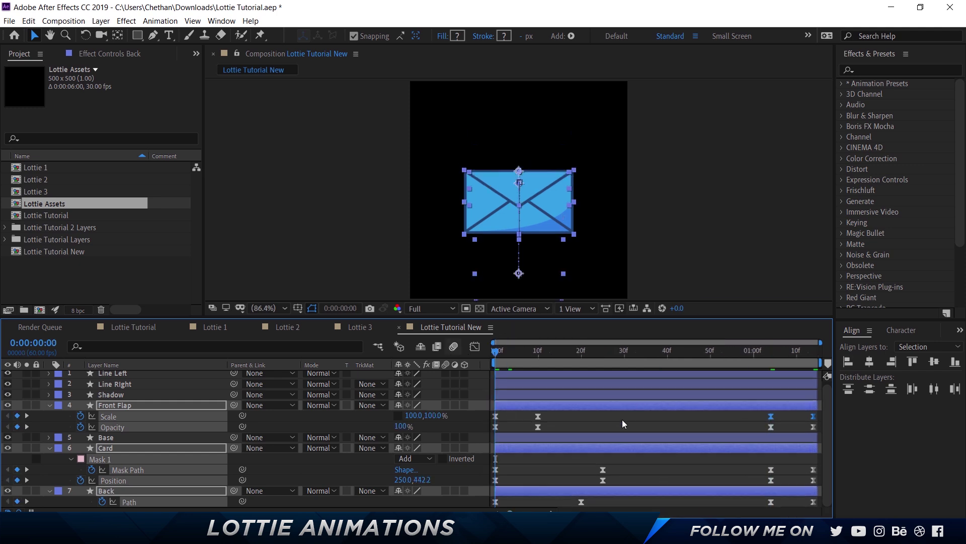
{"action": "left_click", "coordinate": [622, 419]}
{"action": "key", "text": "space"}
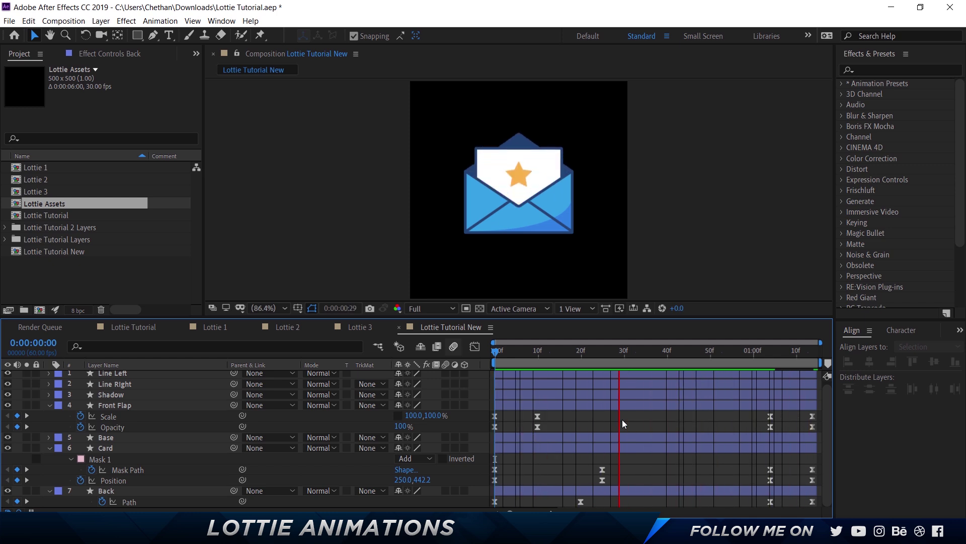
{"action": "key", "text": "space"}
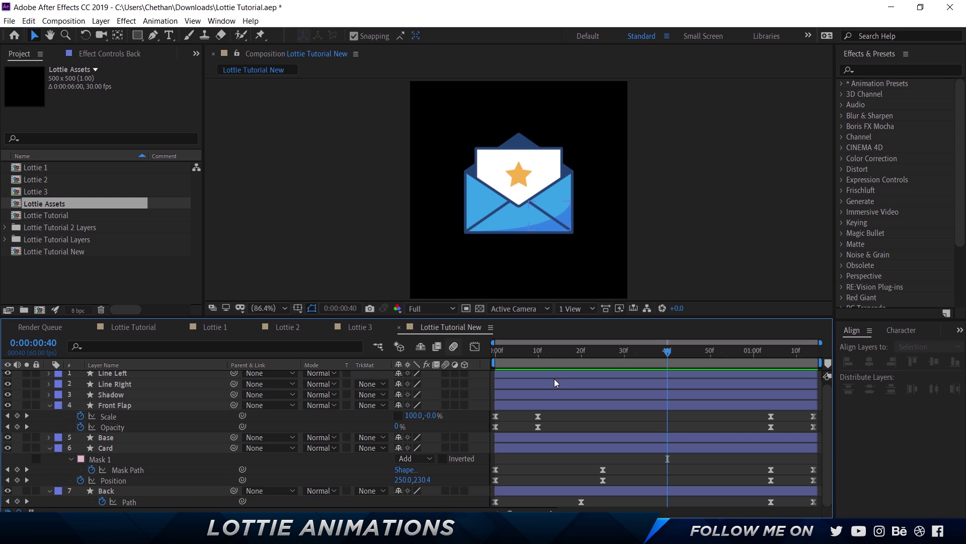
Step: Search the effects for "drop" and for "ramp"
{"action": "left_click", "coordinate": [897, 69]}
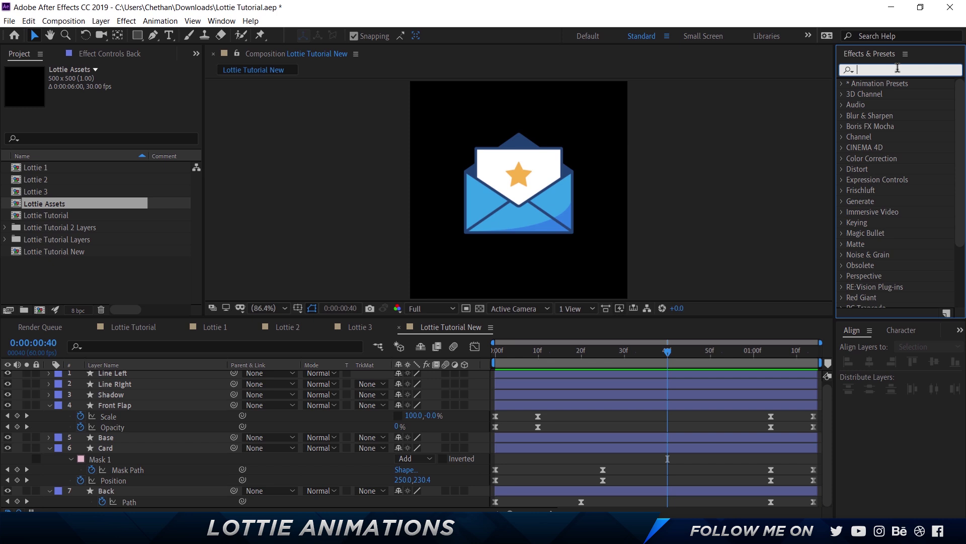
{"action": "type", "text": "drop"}
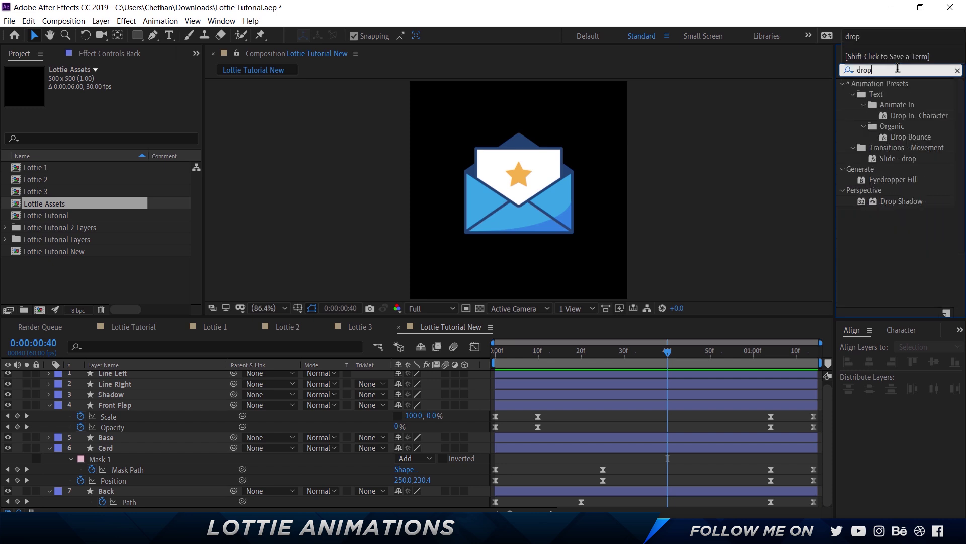
{"action": "key", "text": "BackSpace"}
{"action": "key", "text": "BackSpace"}
{"action": "key", "text": "BackSpace"}
{"action": "key", "text": "BackSpace"}
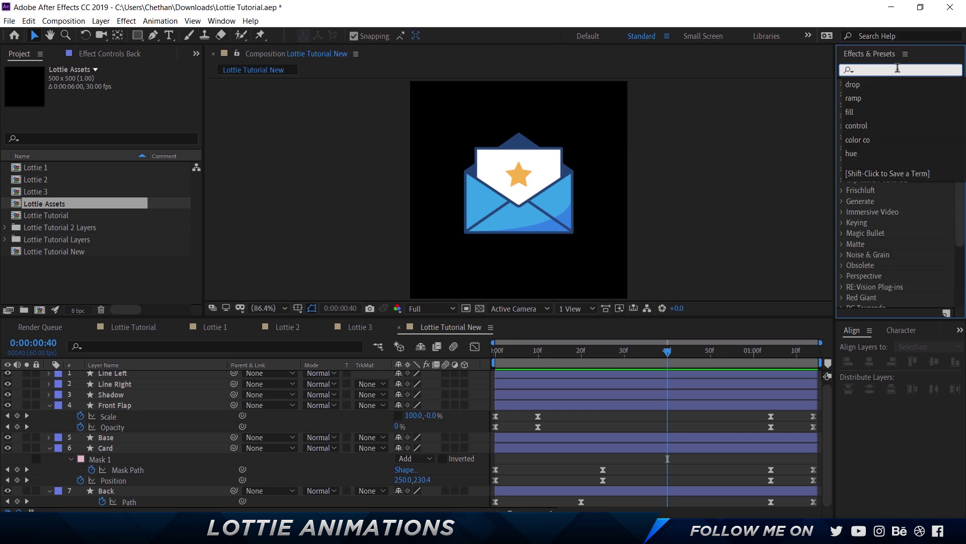
{"action": "type", "text": "ramp"}
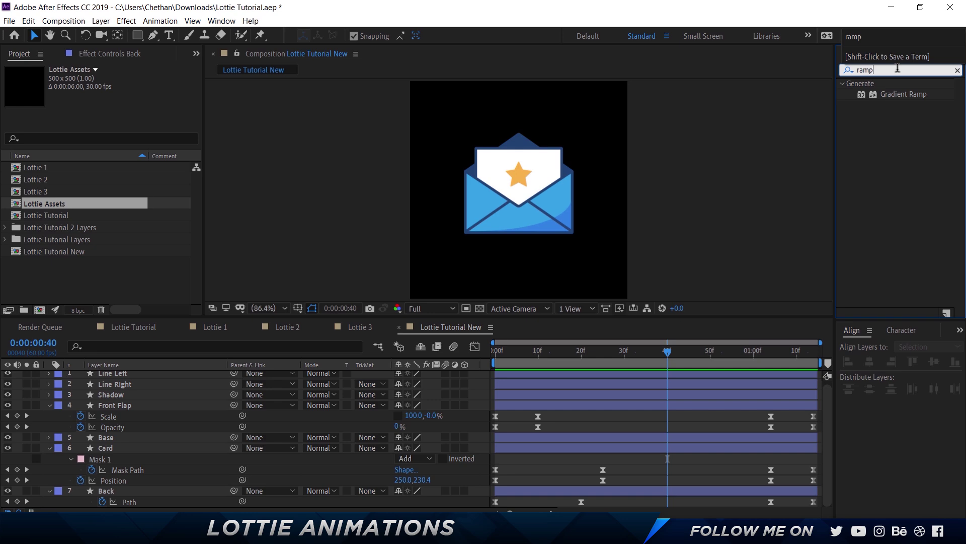
{"action": "left_click", "coordinate": [897, 68]}
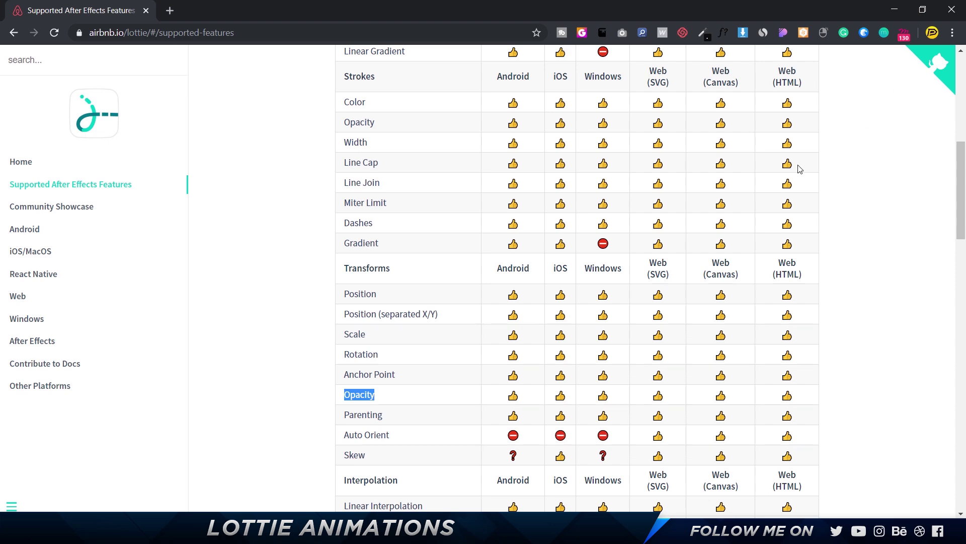
Step: Switch to Chrome and find the "grad" entries on the Lottie supported features page to check gradient support
{"action": "key", "text": "ctrl+f"}
{"action": "type", "text": "gr"}
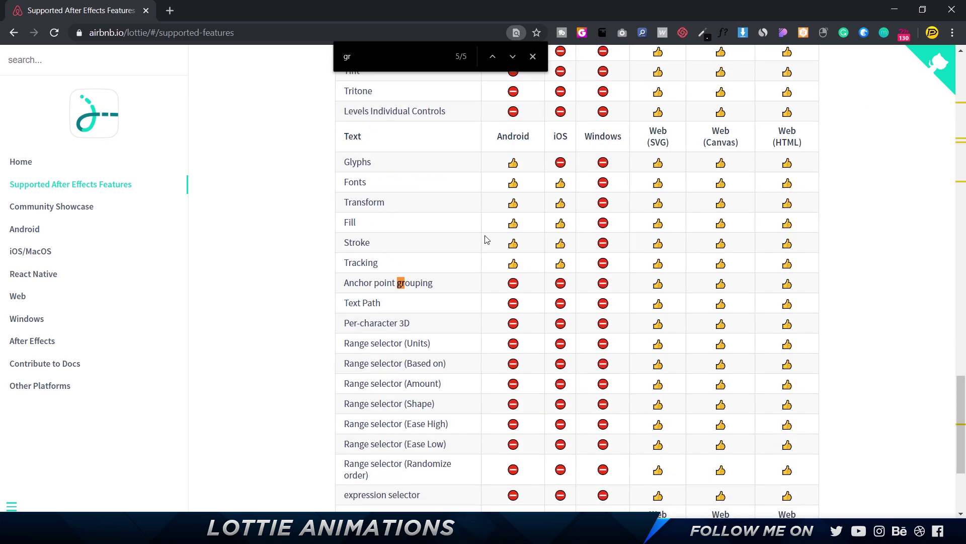
{"action": "type", "text": "e"}
{"action": "key", "text": "BackSpace"}
{"action": "type", "text": "ad"}
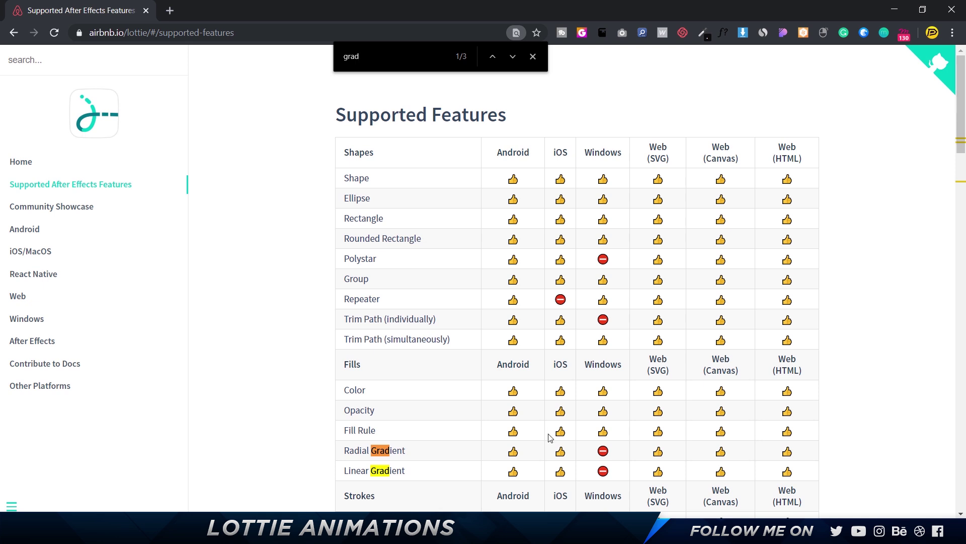
{"action": "scroll", "coordinate": [551, 436], "scroll_direction": "down", "scroll_amount": 2}
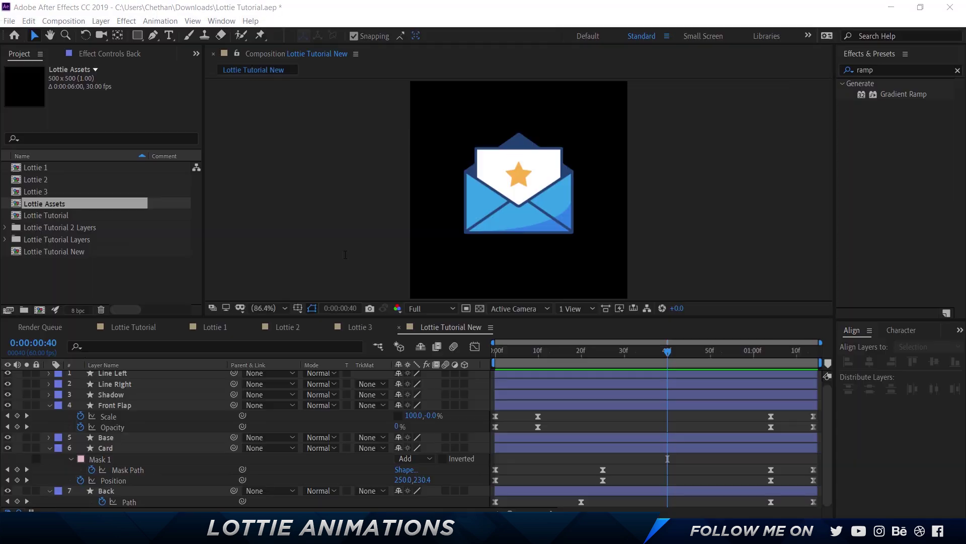
Step: Switch back to After Effects and expand the Base layer's contents down to the Fill 1 properties of Group 1
{"action": "type", "text": "ramp"}
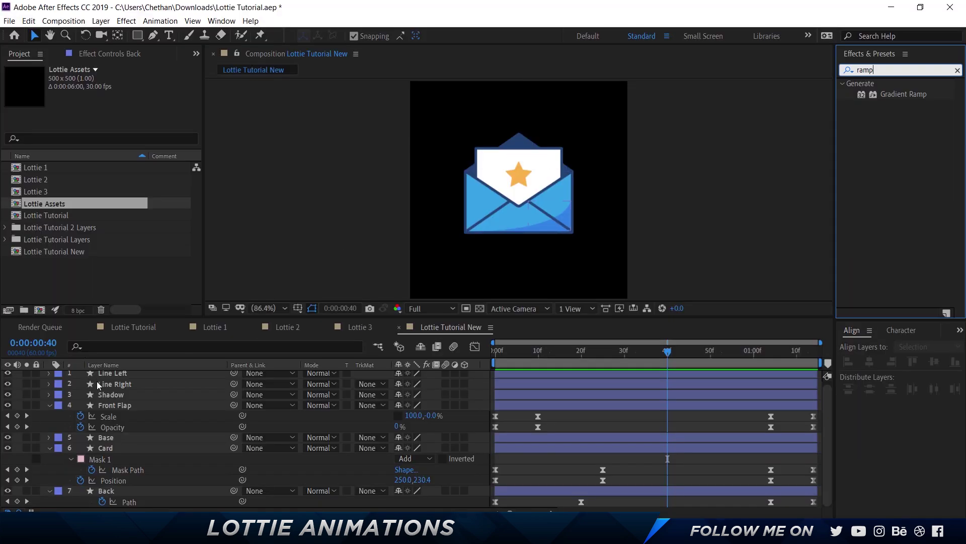
{"action": "left_click", "coordinate": [545, 212]}
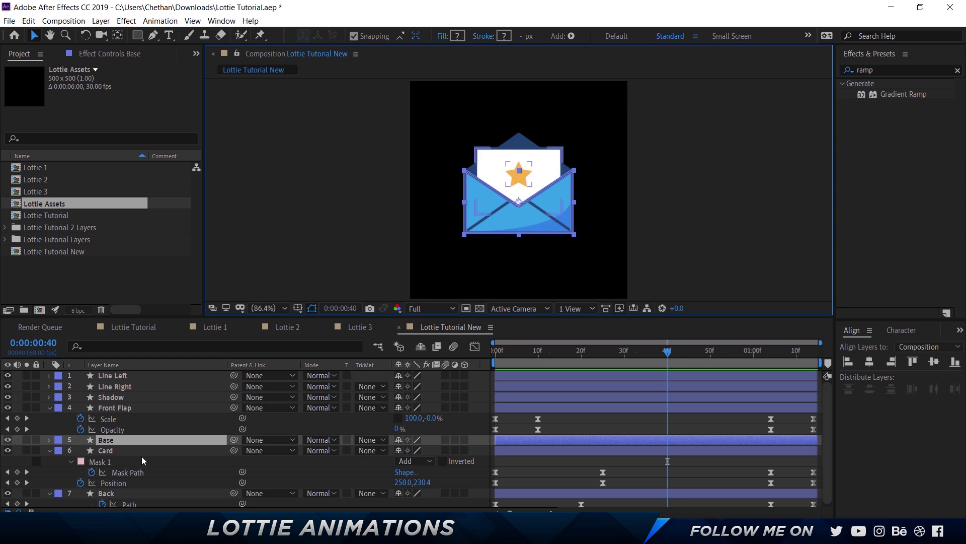
{"action": "left_click", "coordinate": [49, 440]}
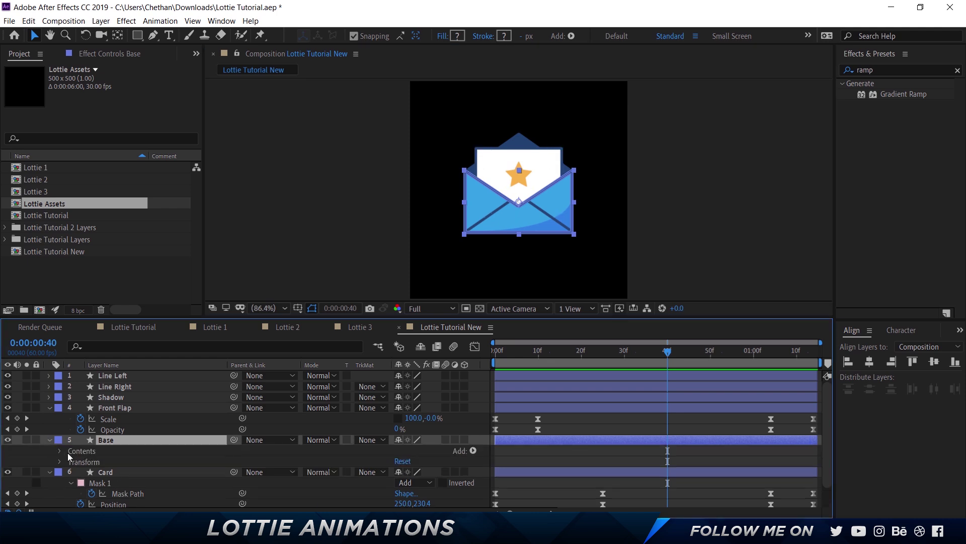
{"action": "left_click", "coordinate": [61, 451]}
{"action": "left_click", "coordinate": [74, 461]}
{"action": "scroll", "coordinate": [98, 461], "scroll_direction": "down", "scroll_amount": 3}
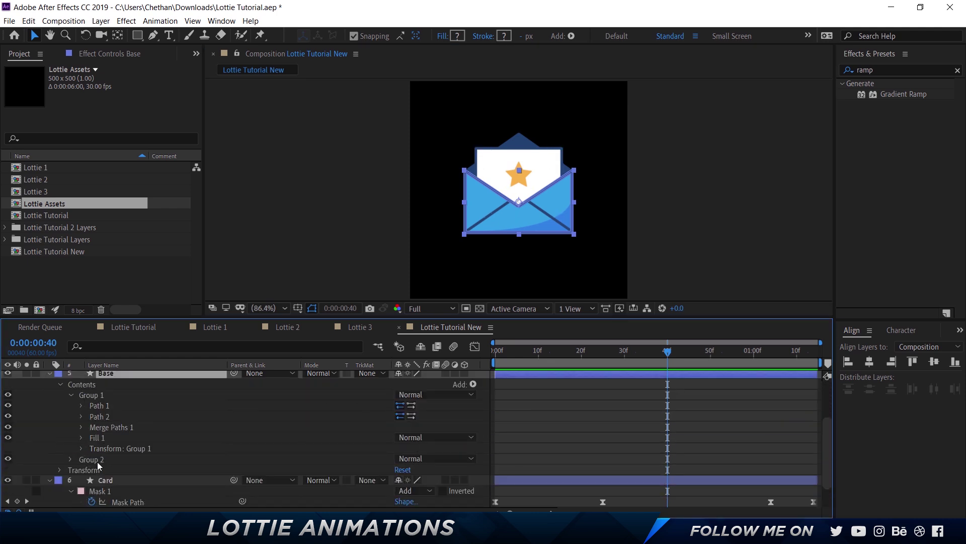
{"action": "left_click", "coordinate": [82, 438]}
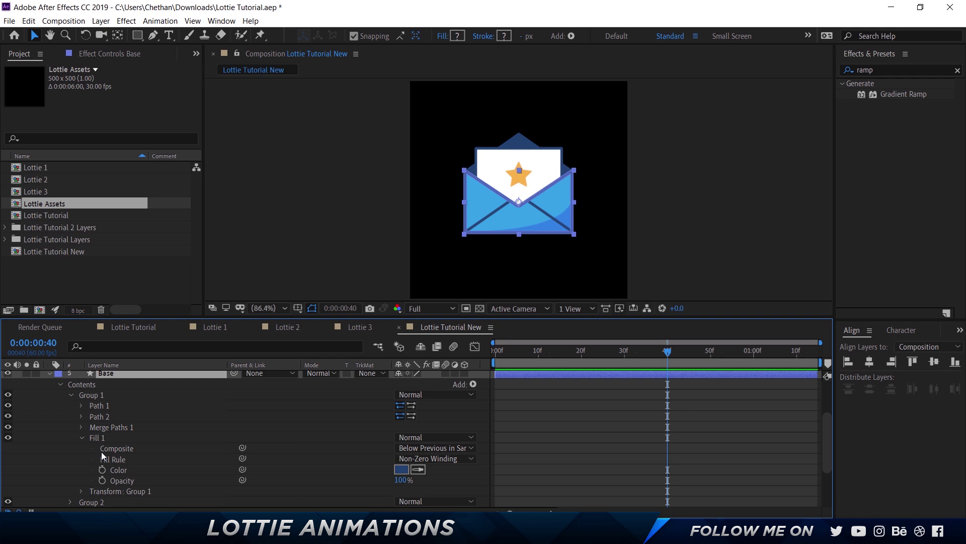
Step: Try a linear gradient as the fill type for Group 1 of the Base layer
{"action": "left_click", "coordinate": [130, 472]}
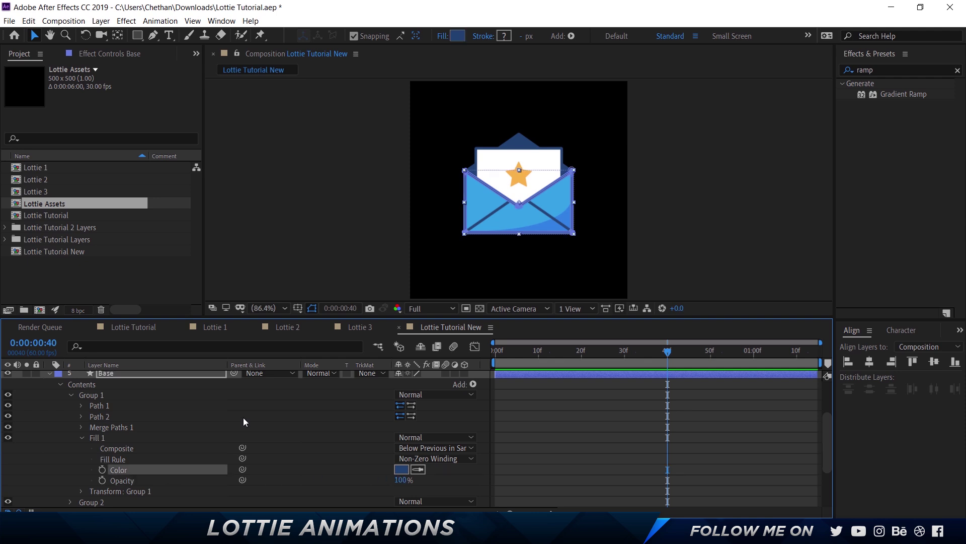
{"action": "left_click", "coordinate": [443, 38]}
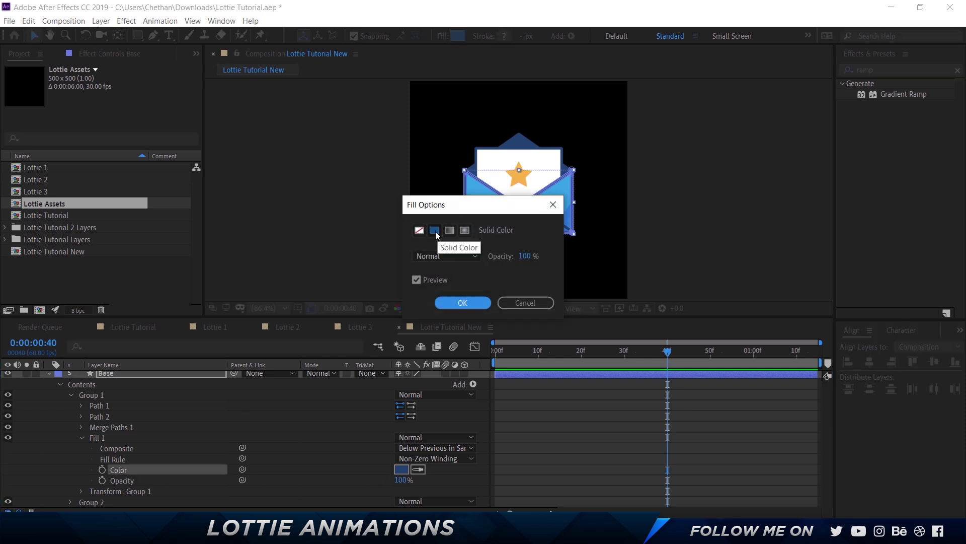
{"action": "left_click", "coordinate": [449, 230]}
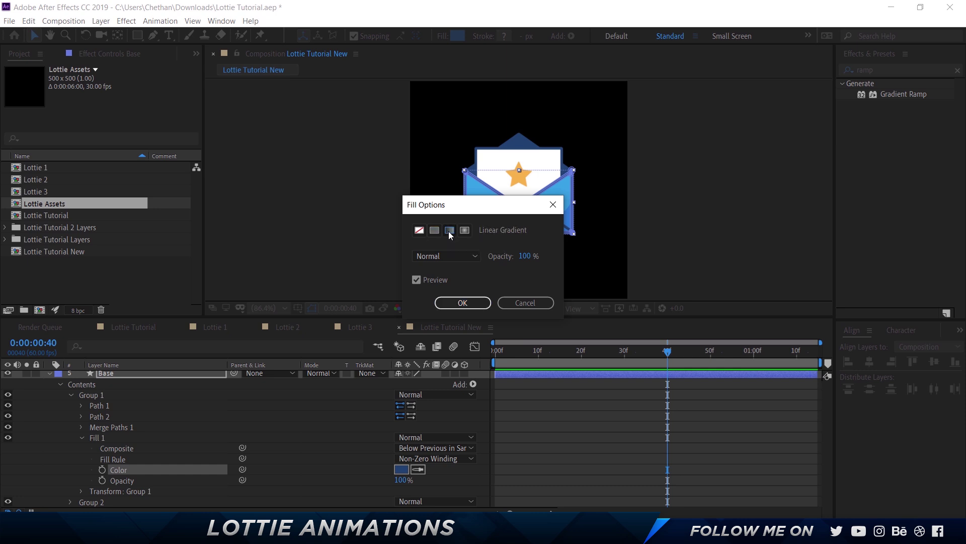
{"action": "left_click", "coordinate": [515, 303]}
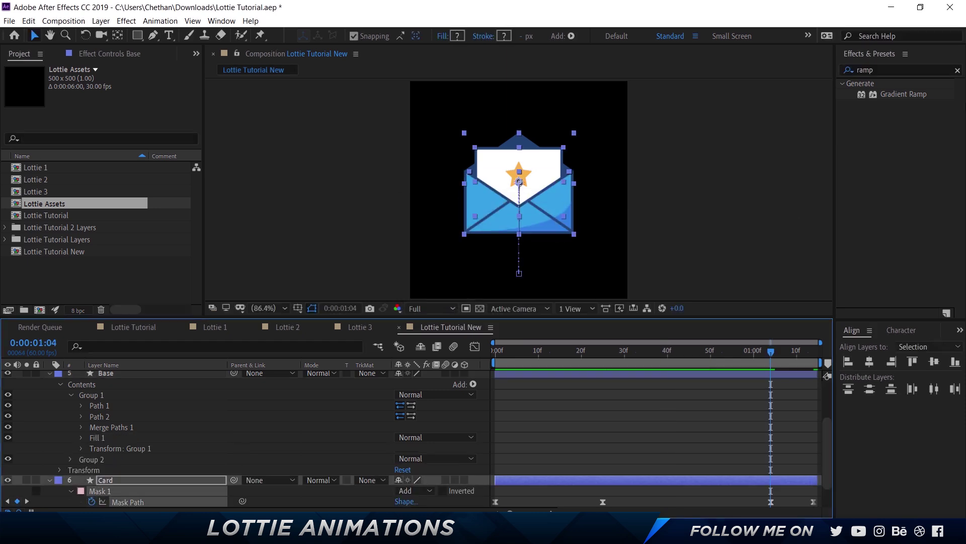
Step: Pick out the Gradient Ramp effect and switch to Chrome to look up "ramp" on the Lottie supported features page
{"action": "left_click", "coordinate": [894, 71]}
{"action": "left_click", "coordinate": [896, 95]}
{"action": "key", "text": "alt+Tab"}
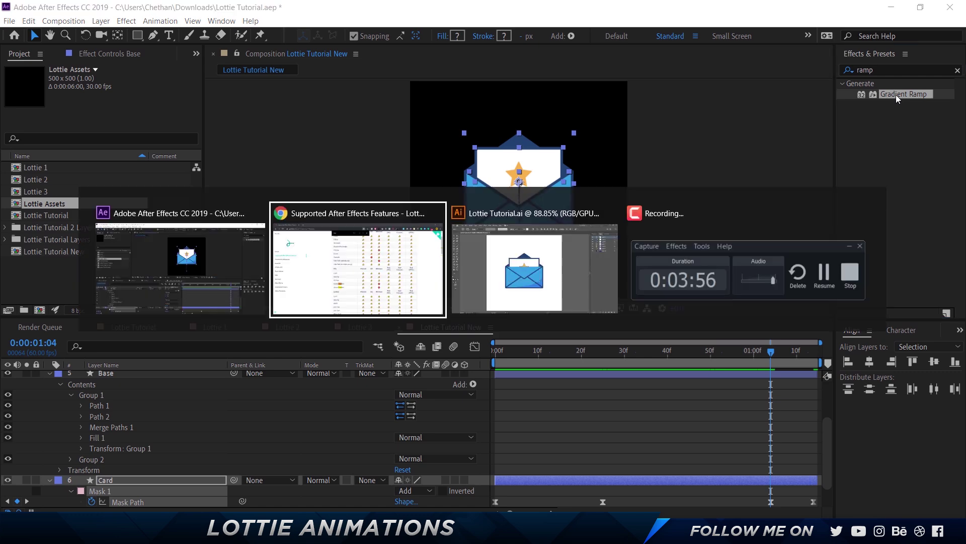
{"action": "key", "text": "ctrl+f"}
{"action": "type", "text": "ramp"}
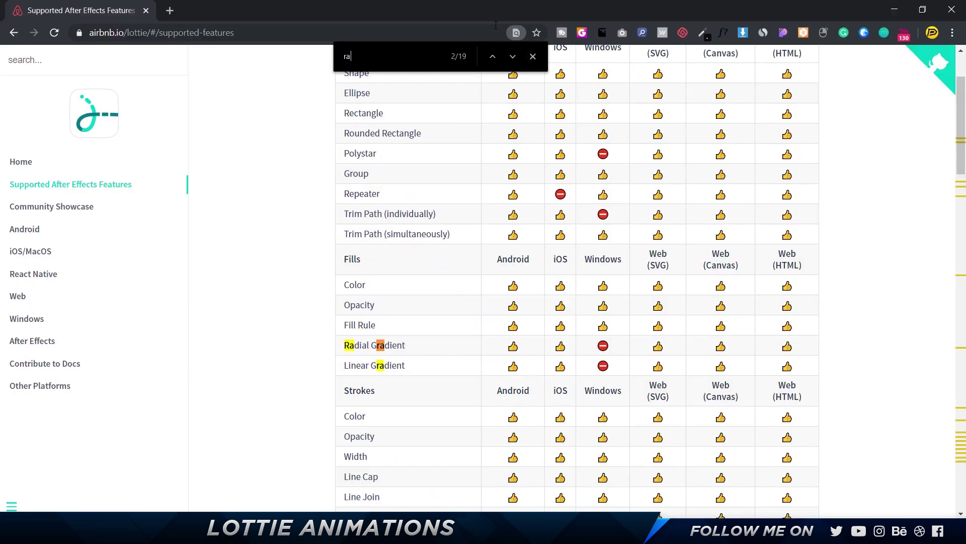
{"action": "key", "text": "BackSpace"}
{"action": "key", "text": "BackSpace"}
{"action": "key", "text": "BackSpace"}
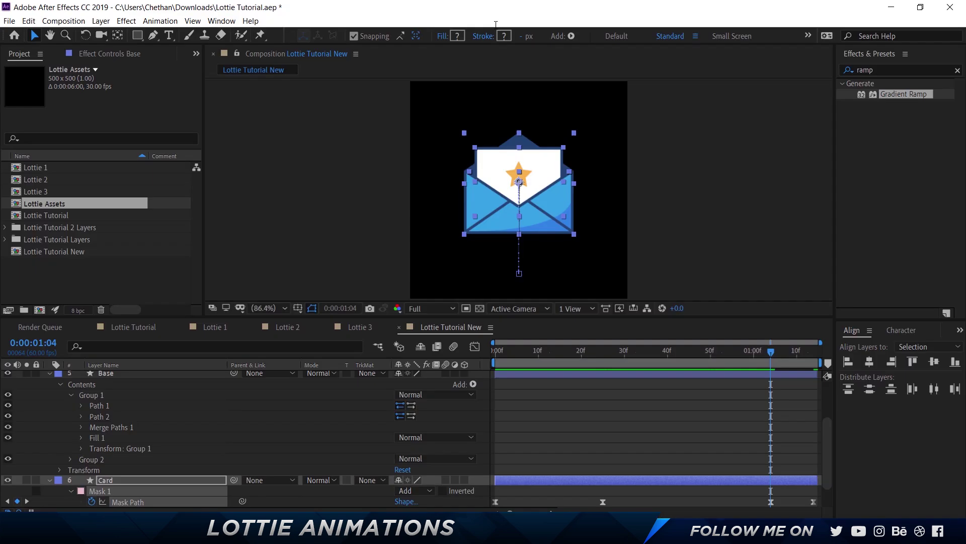
{"action": "key", "text": "alt+Tab"}
{"action": "key", "text": "alt+Tab"}
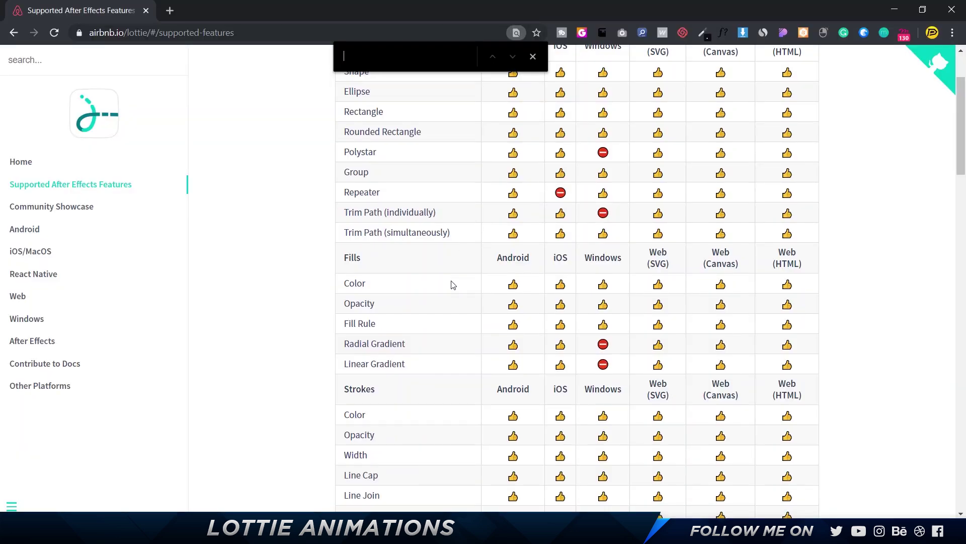
Step: Open the After Effects page of the Lottie docs and read the troubleshooting section on effects and layer styles
{"action": "scroll", "coordinate": [451, 282], "scroll_direction": "down", "scroll_amount": 20}
{"action": "scroll", "coordinate": [451, 282], "scroll_direction": "up", "scroll_amount": 20}
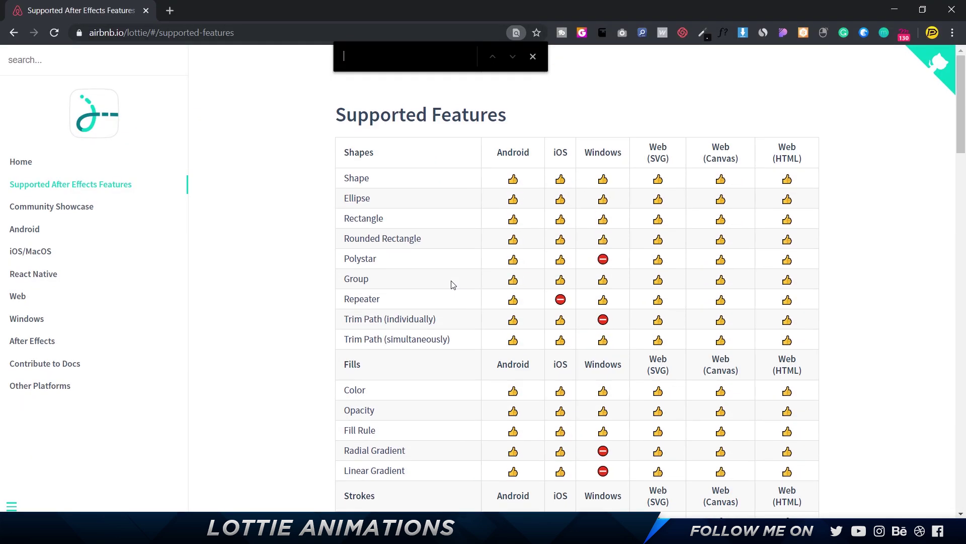
{"action": "left_click", "coordinate": [32, 342]}
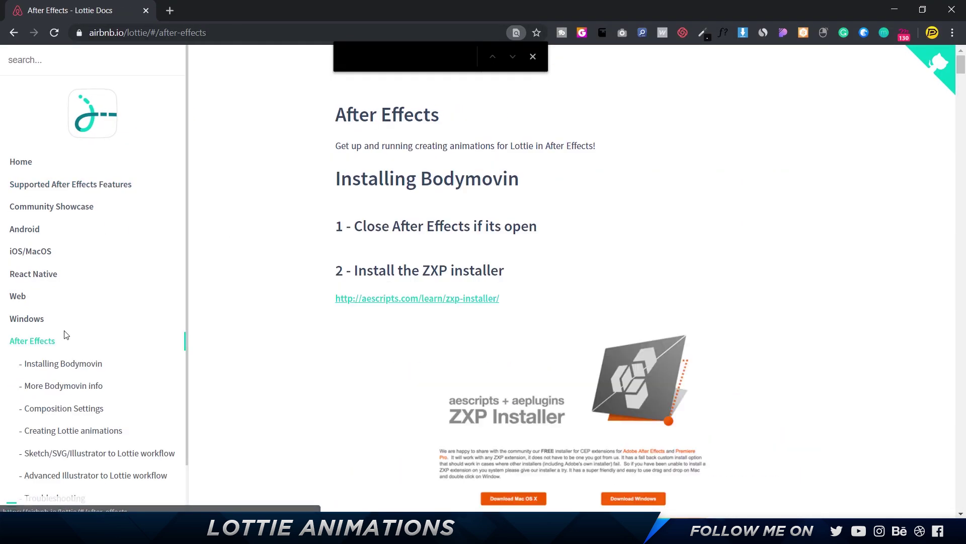
{"action": "scroll", "coordinate": [505, 287], "scroll_direction": "down", "scroll_amount": 7}
{"action": "scroll", "coordinate": [505, 285], "scroll_direction": "down", "scroll_amount": 20}
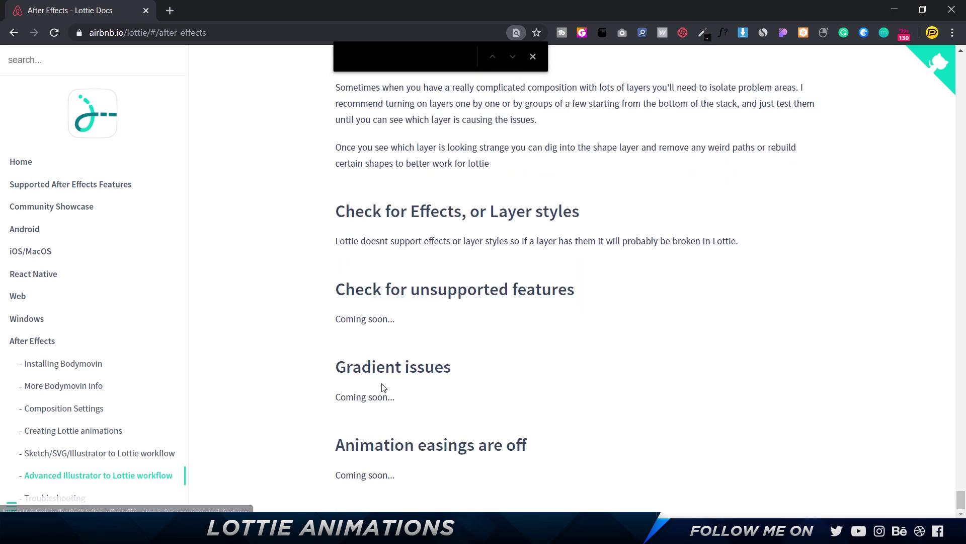
{"action": "left_click_drag", "start_coordinate": [336, 241], "coordinate": [745, 248]}
{"action": "scroll", "coordinate": [745, 248], "scroll_direction": "up", "scroll_amount": 4}
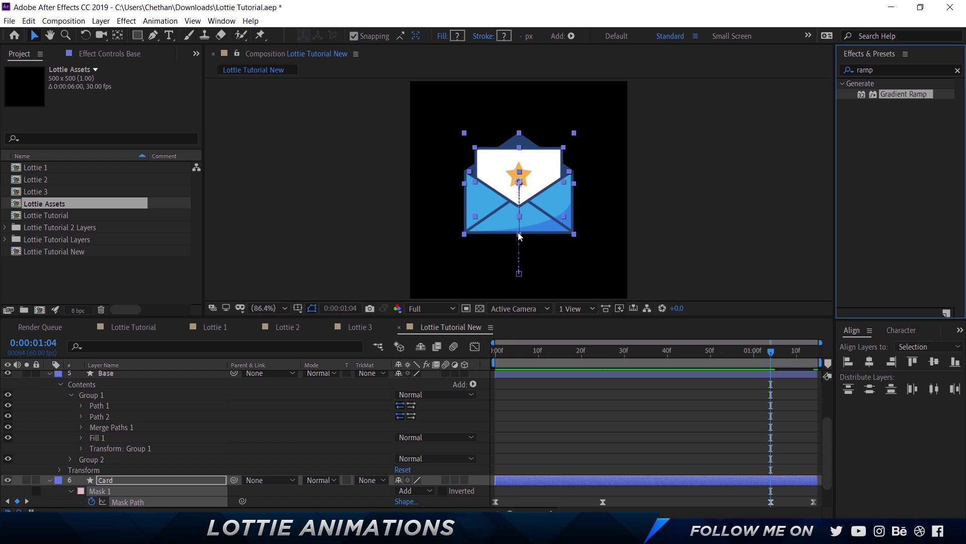
Step: Search the Lottie docs After Effects page for "drop" and read the note on layer styles
{"action": "left_click", "coordinate": [132, 482]}
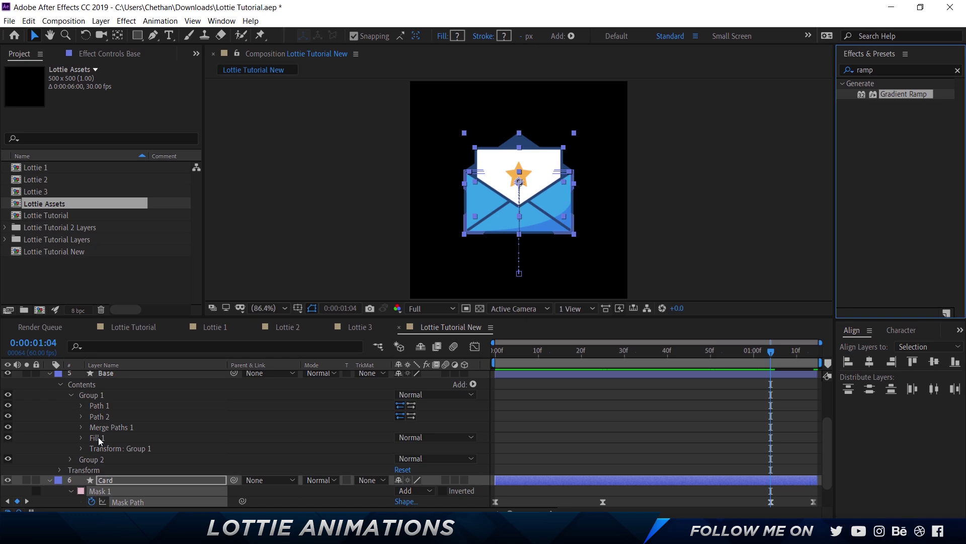
{"action": "key", "text": "alt+Tab"}
{"action": "left_click", "coordinate": [424, 351]}
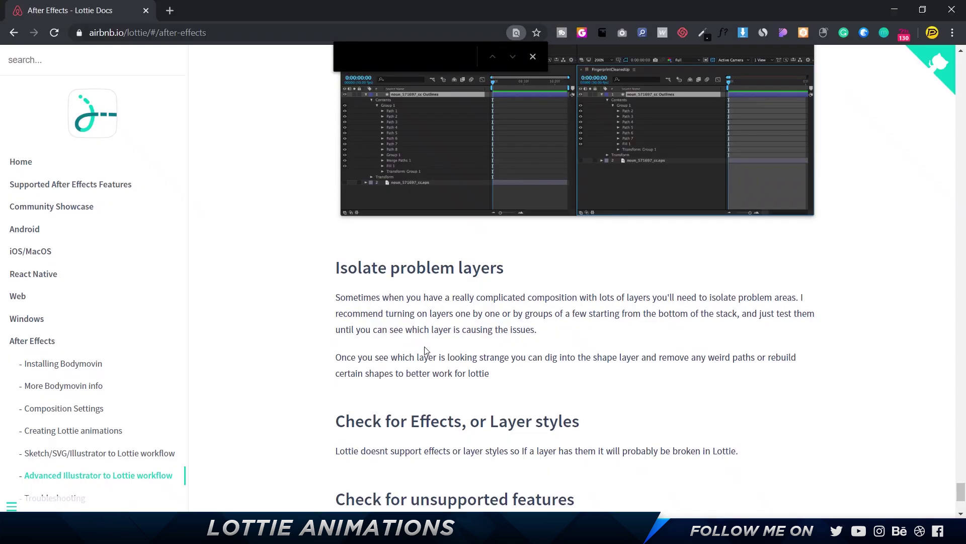
{"action": "scroll", "coordinate": [424, 351], "scroll_direction": "up", "scroll_amount": 10}
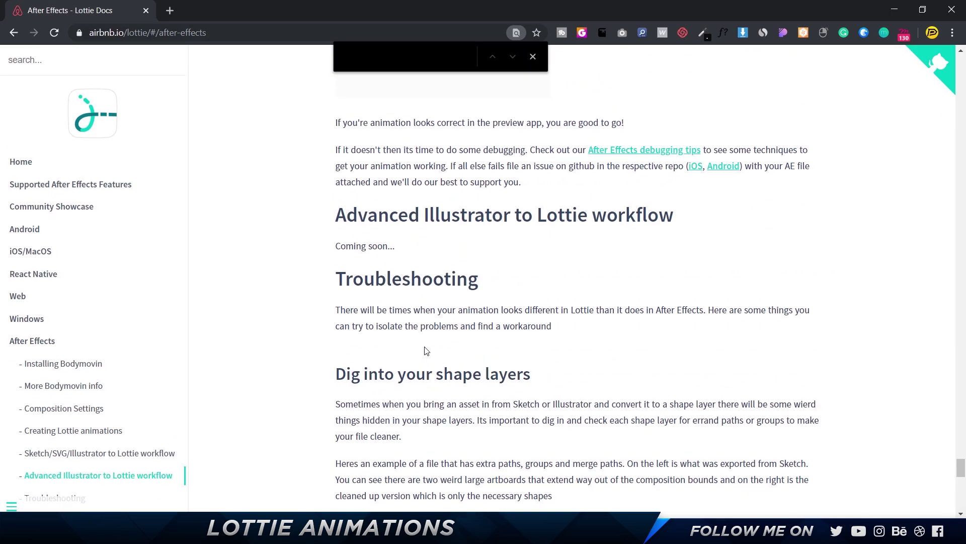
{"action": "type", "text": "drop"}
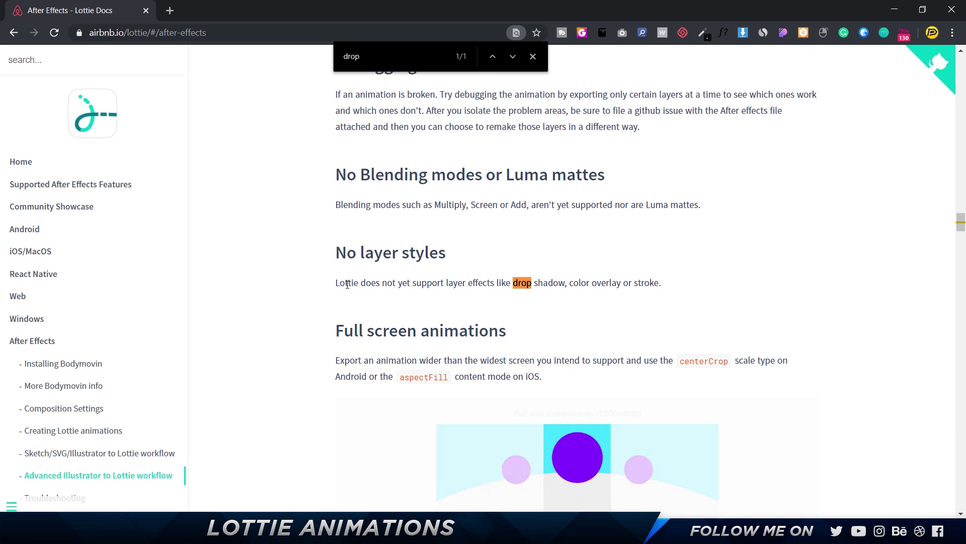
{"action": "left_click_drag", "start_coordinate": [345, 283], "coordinate": [444, 282]}
{"action": "left_click_drag", "start_coordinate": [604, 282], "coordinate": [658, 284]}
{"action": "key", "text": "ctrl+a"}
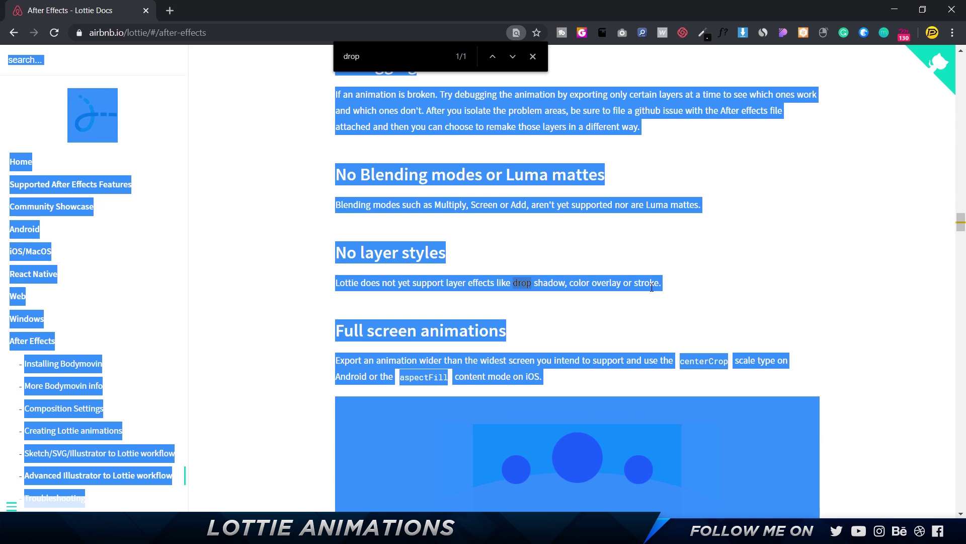
{"action": "left_click", "coordinate": [546, 240]}
Step: Search the Lottie docs page for "express" and read the section on expressions and effects
{"action": "key", "text": "ctrl+f"}
{"action": "type", "text": "e"}
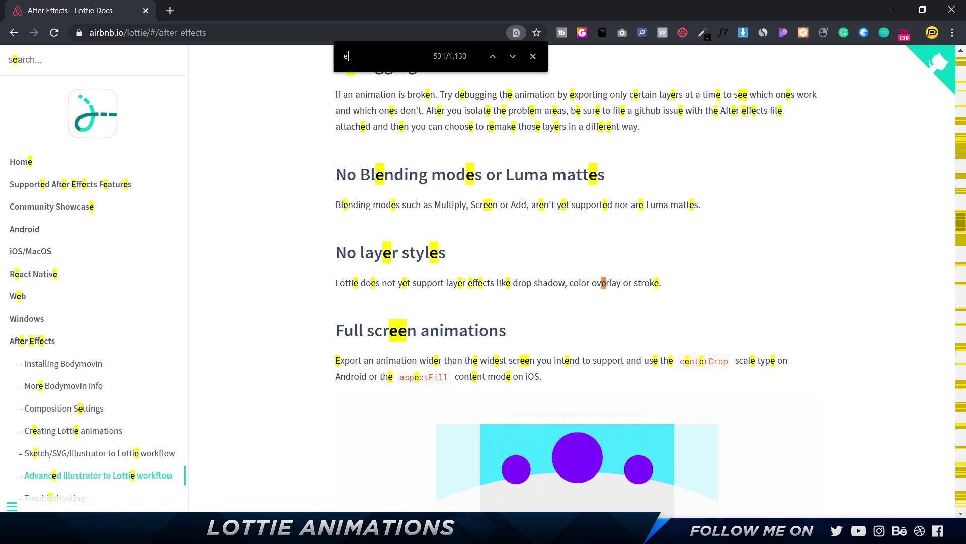
{"action": "type", "text": "xpre"}
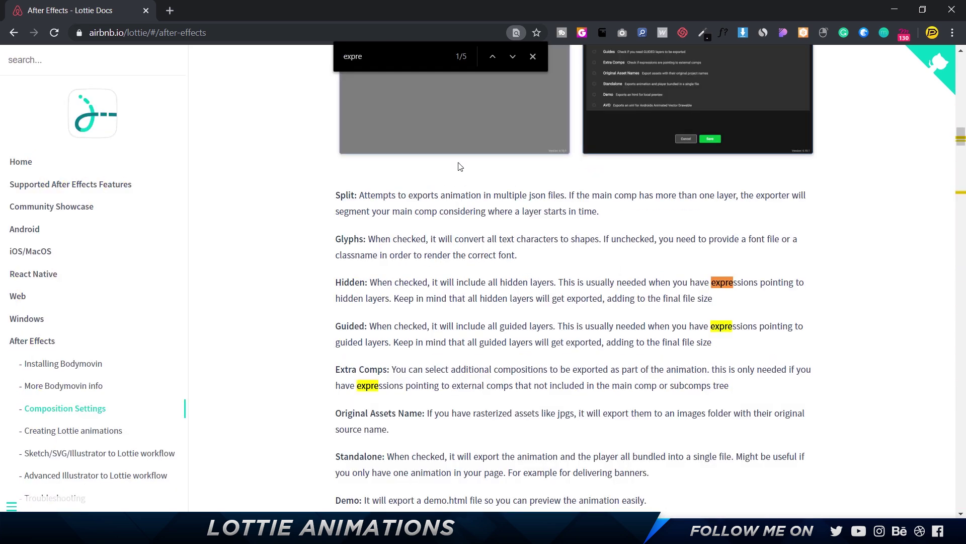
{"action": "key", "text": "Return"}
{"action": "type", "text": "ss"}
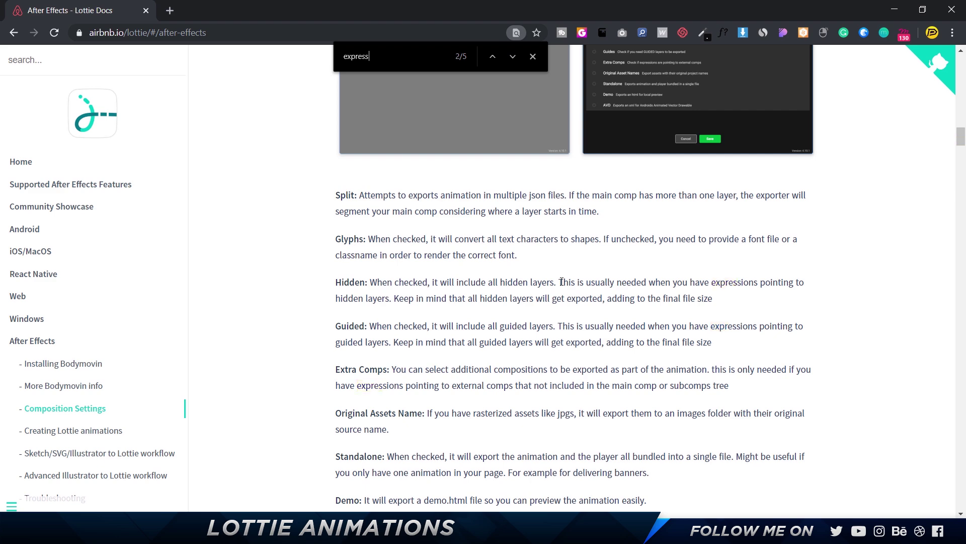
{"action": "key", "text": "Return"}
{"action": "key", "text": "Return"}
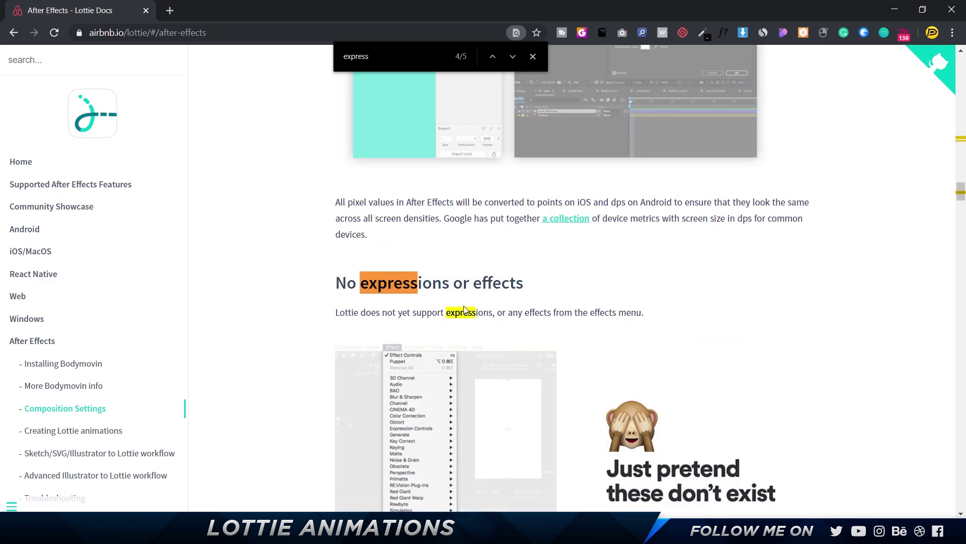
{"action": "left_click_drag", "start_coordinate": [365, 313], "coordinate": [455, 316]}
{"action": "left_click", "coordinate": [635, 312]}
{"action": "scroll", "coordinate": [629, 302], "scroll_direction": "down", "scroll_amount": 2}
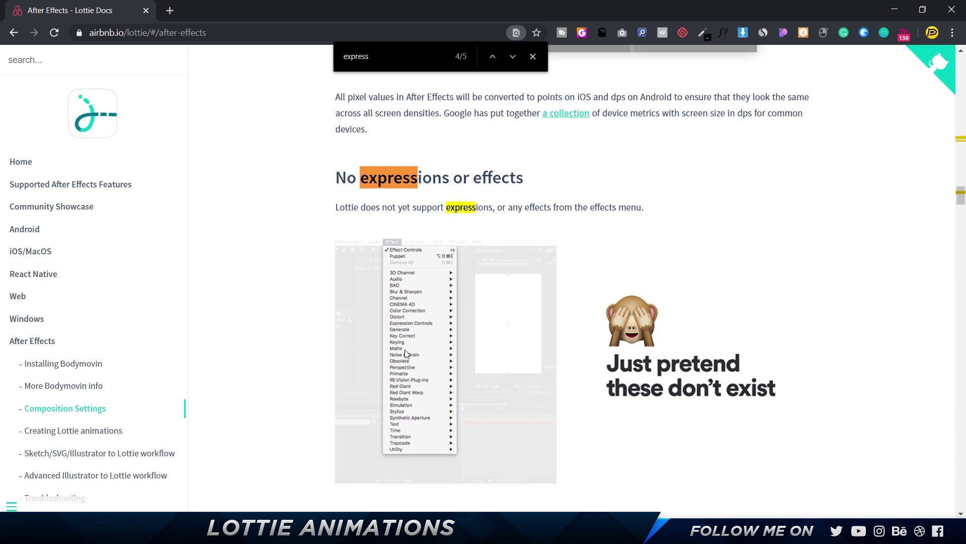
Step: Switch back to After Effects, collapse the properties of all layers in the Lottie Tutorial New timeline and deselect them
{"action": "key", "text": "alt+Tab"}
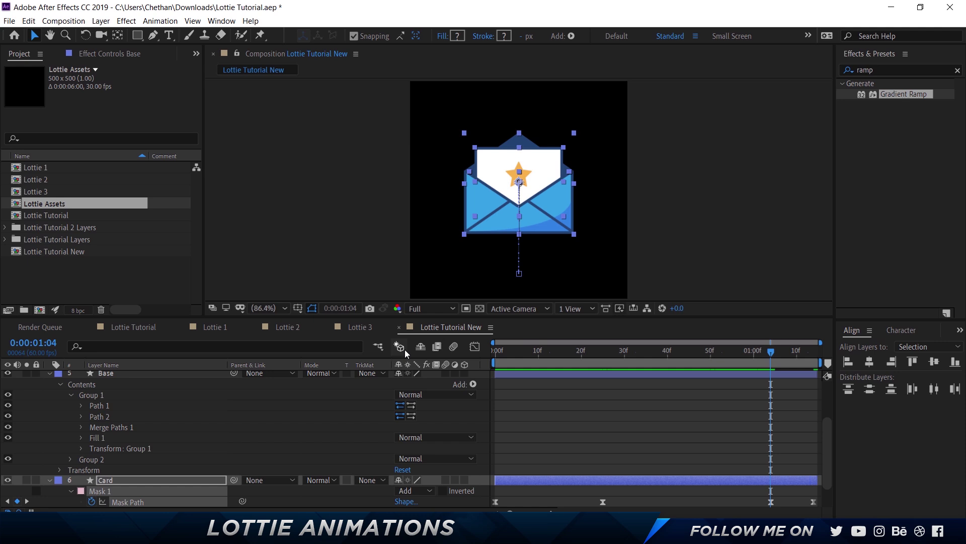
{"action": "scroll", "coordinate": [57, 396], "scroll_direction": "up", "scroll_amount": 3}
{"action": "left_click", "coordinate": [50, 407]}
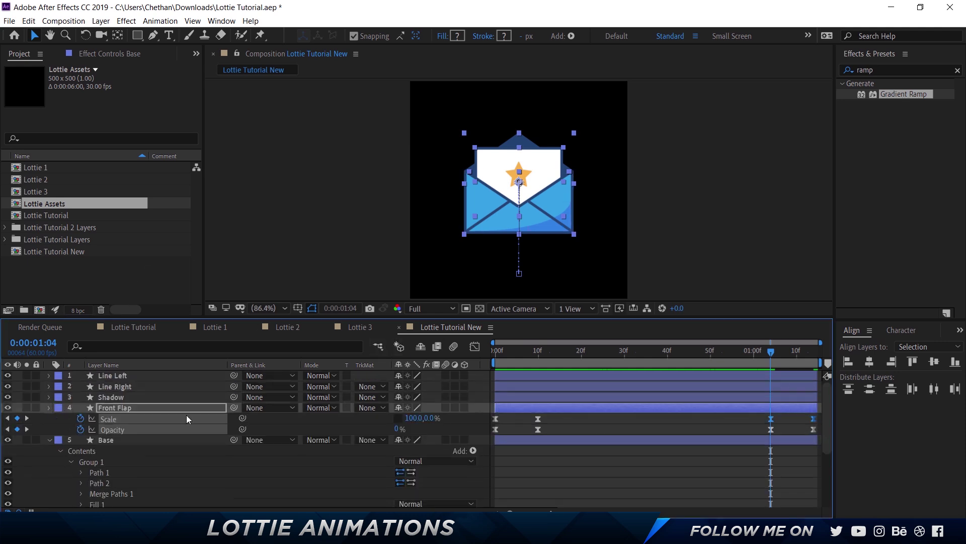
{"action": "left_click", "coordinate": [548, 454]}
{"action": "key", "text": "ctrl+a"}
{"action": "left_click", "coordinate": [50, 418]}
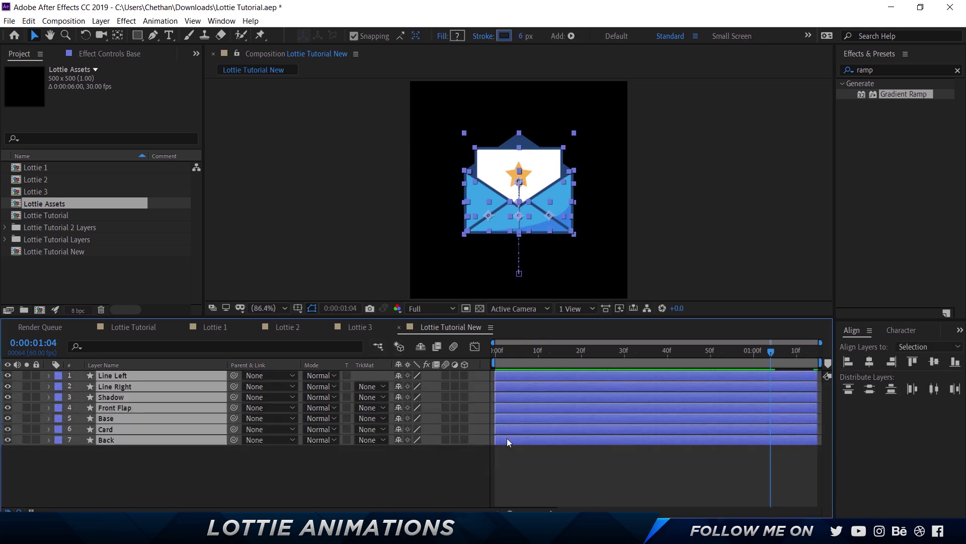
{"action": "left_click", "coordinate": [503, 473]}
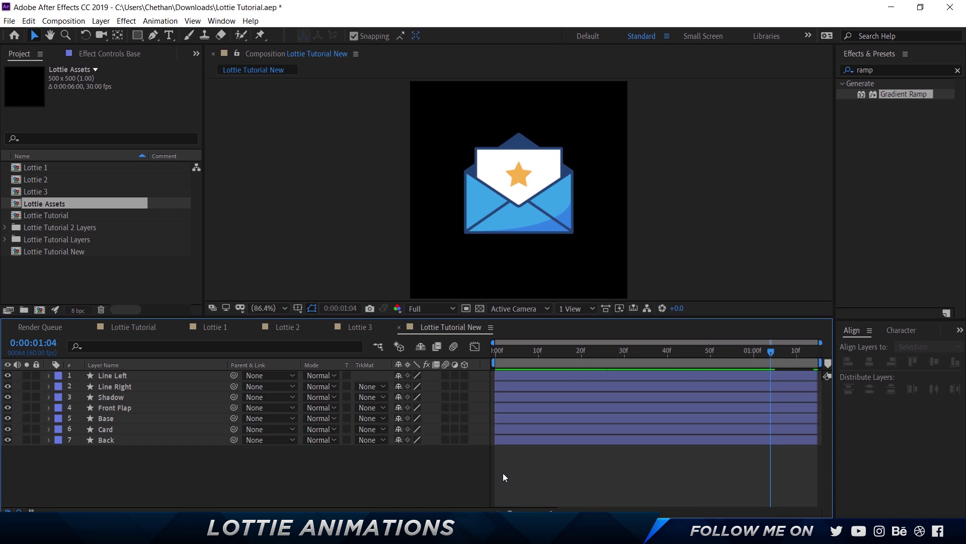
Step: Open the Bodymovin extension and move its window over the composition view
{"action": "left_click", "coordinate": [221, 21]}
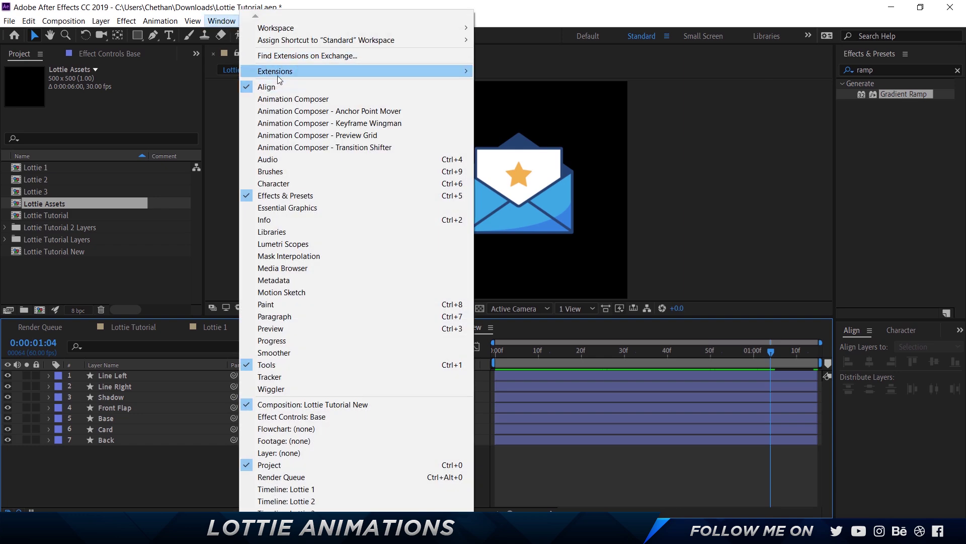
{"action": "mouse_move", "coordinate": [276, 75]}
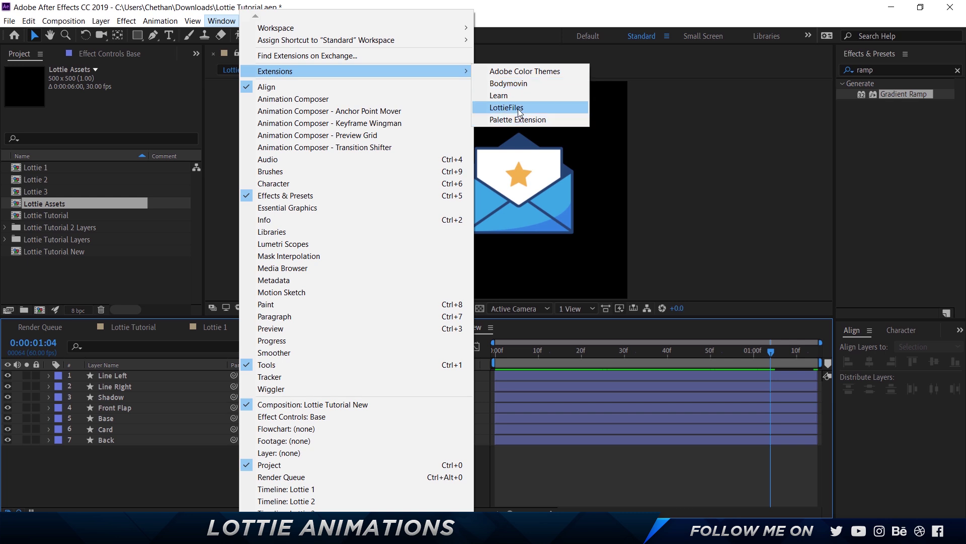
{"action": "left_click", "coordinate": [522, 83]}
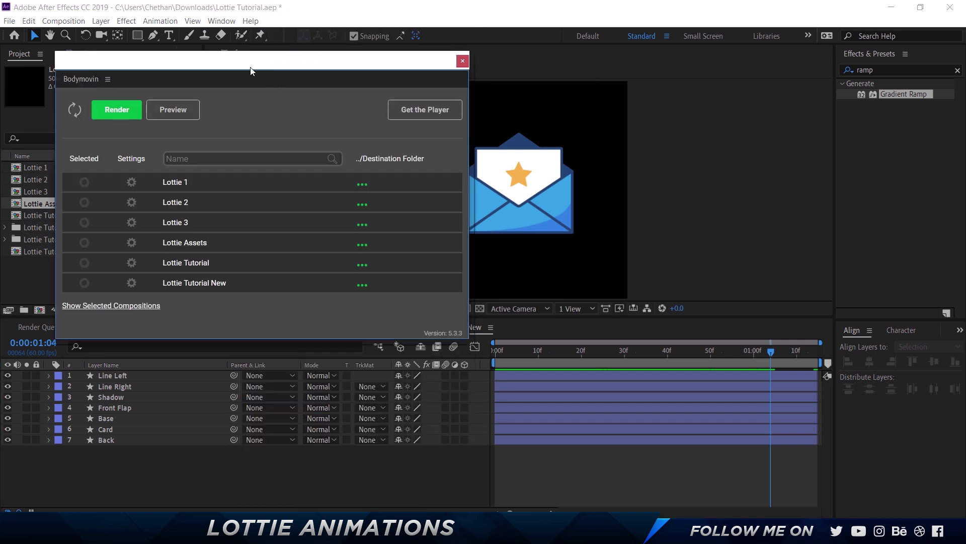
{"action": "left_click_drag", "start_coordinate": [250, 70], "coordinate": [334, 76]}
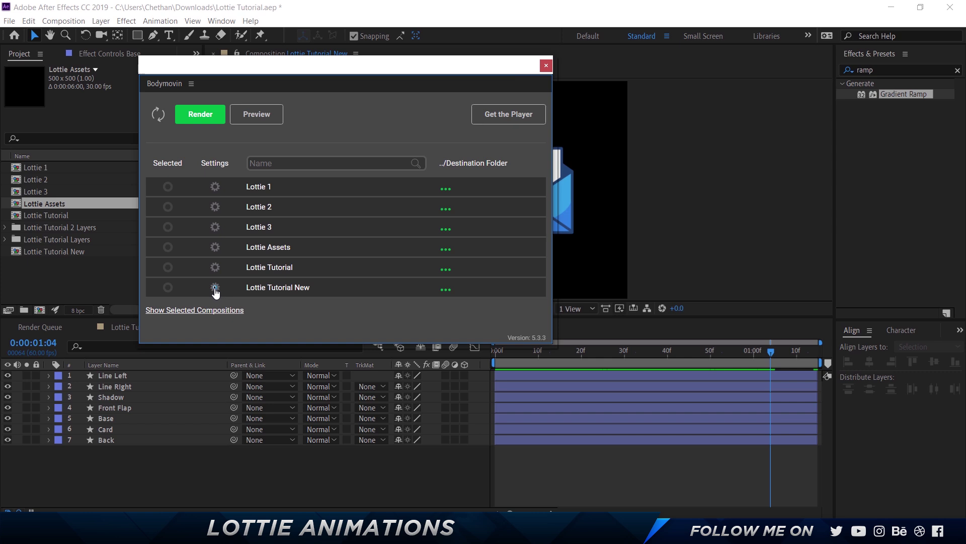
Step: Mark the Lottie Tutorial New composition for rendering and set its destination to Lottie File.json on the Desktop
{"action": "left_click", "coordinate": [168, 287]}
{"action": "left_click", "coordinate": [446, 291]}
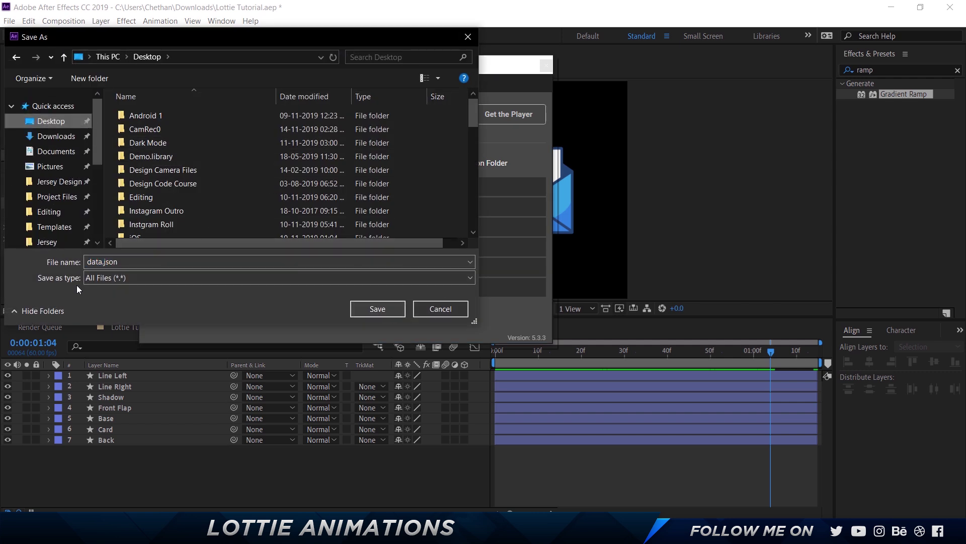
{"action": "left_click", "coordinate": [101, 262]}
{"action": "double_click", "coordinate": [101, 262]}
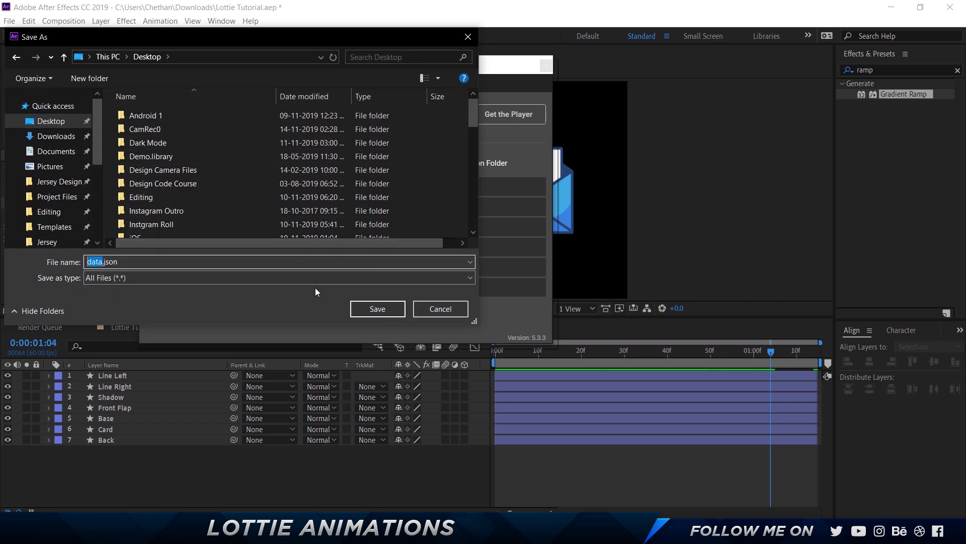
{"action": "type", "text": "Lottie File"}
{"action": "key", "text": "Return"}
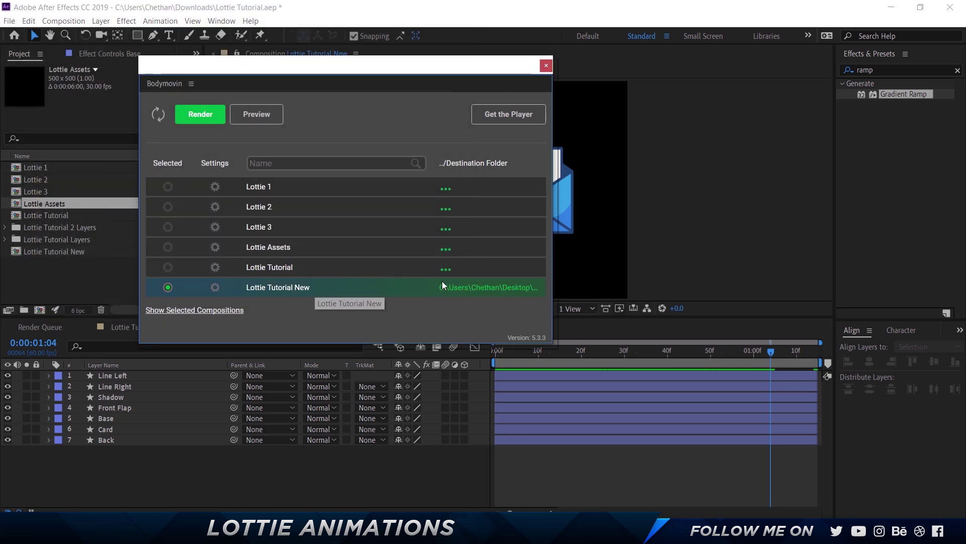
{"action": "left_click", "coordinate": [482, 291]}
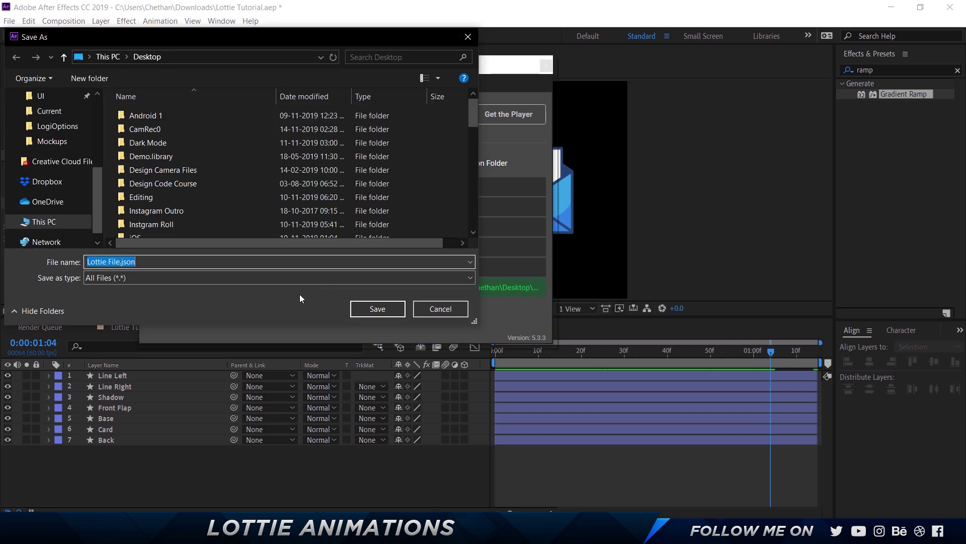
{"action": "left_click", "coordinate": [133, 261]}
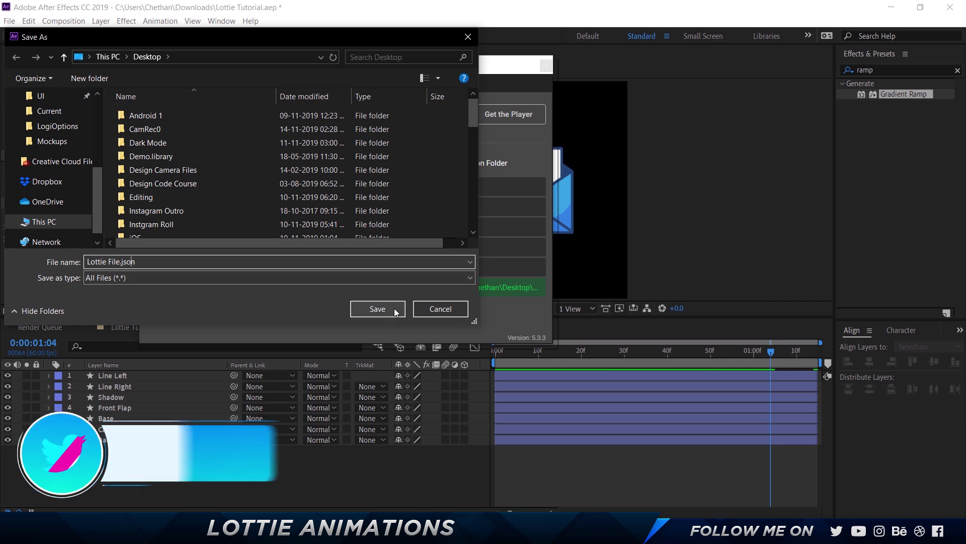
{"action": "left_click", "coordinate": [377, 308]}
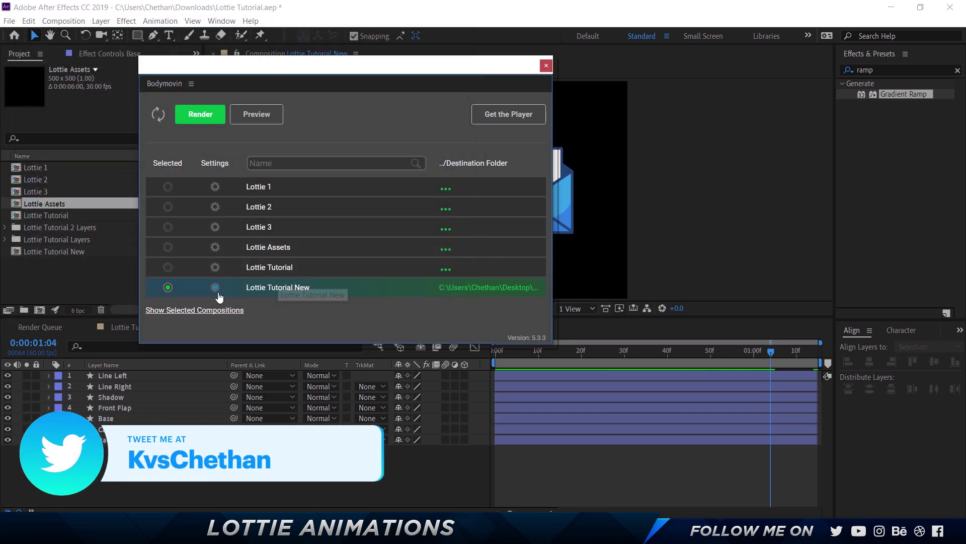
Step: Open the Bodymovin settings for Lottie Tutorial New, make the window taller and examine the Split, Glyphs and Hidden options
{"action": "left_click", "coordinate": [214, 287]}
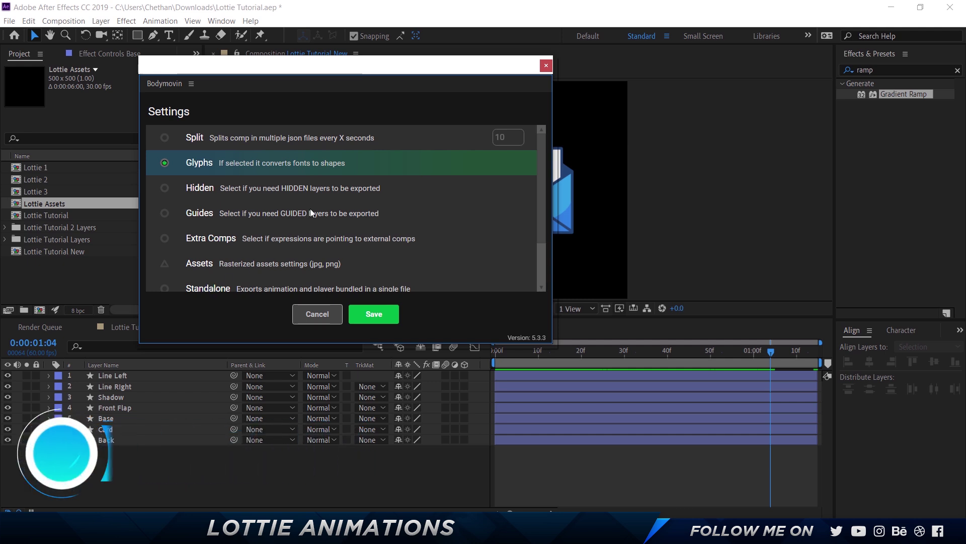
{"action": "left_click_drag", "start_coordinate": [527, 343], "coordinate": [518, 426]}
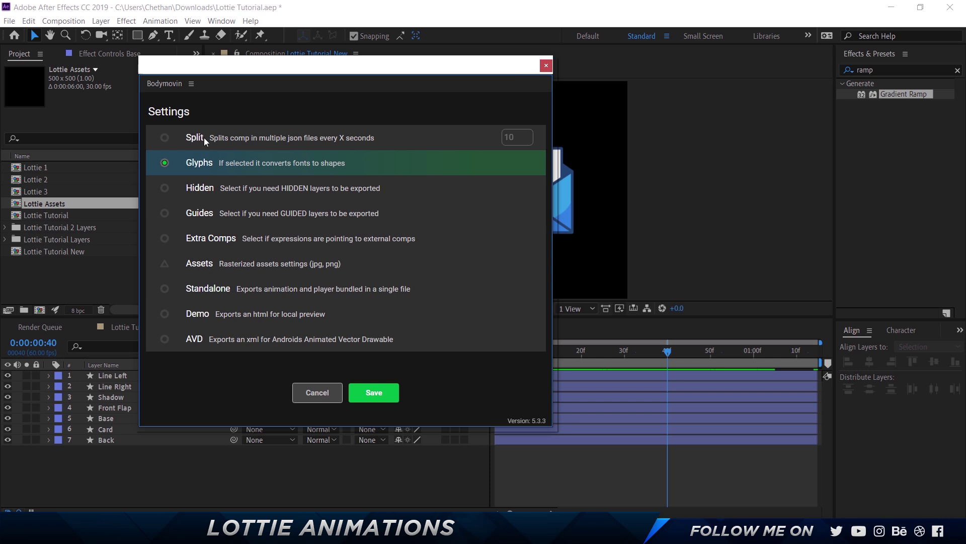
{"action": "left_click_drag", "start_coordinate": [238, 138], "coordinate": [317, 146]}
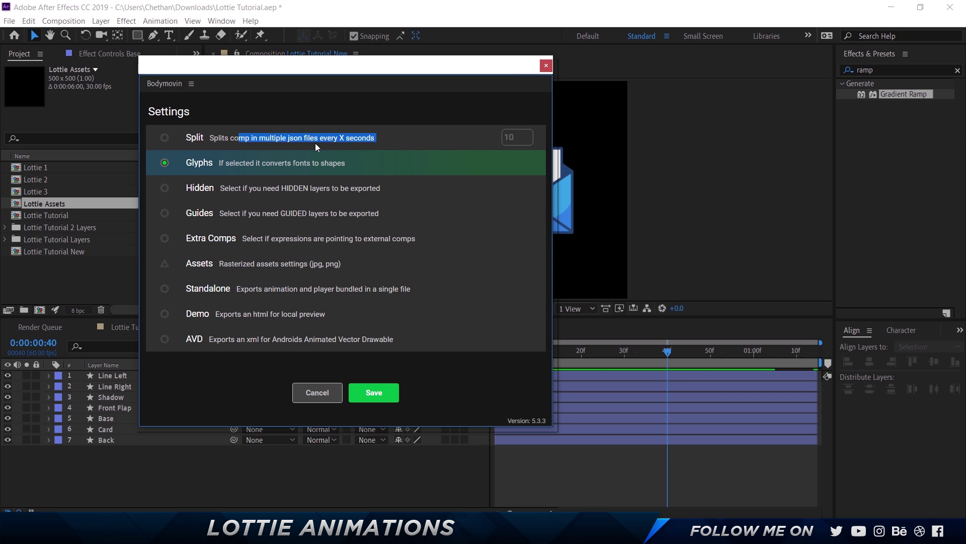
{"action": "left_click", "coordinate": [284, 164]}
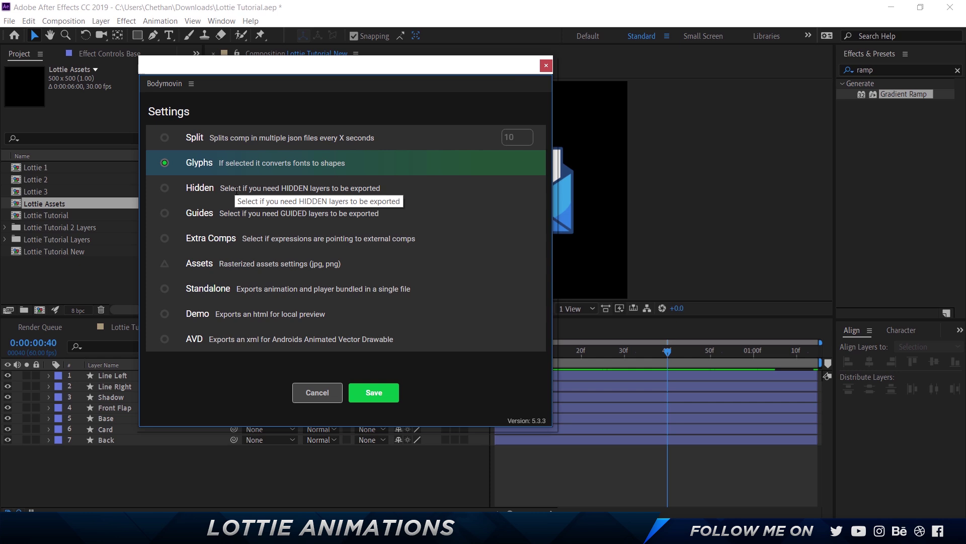
{"action": "left_click", "coordinate": [166, 189]}
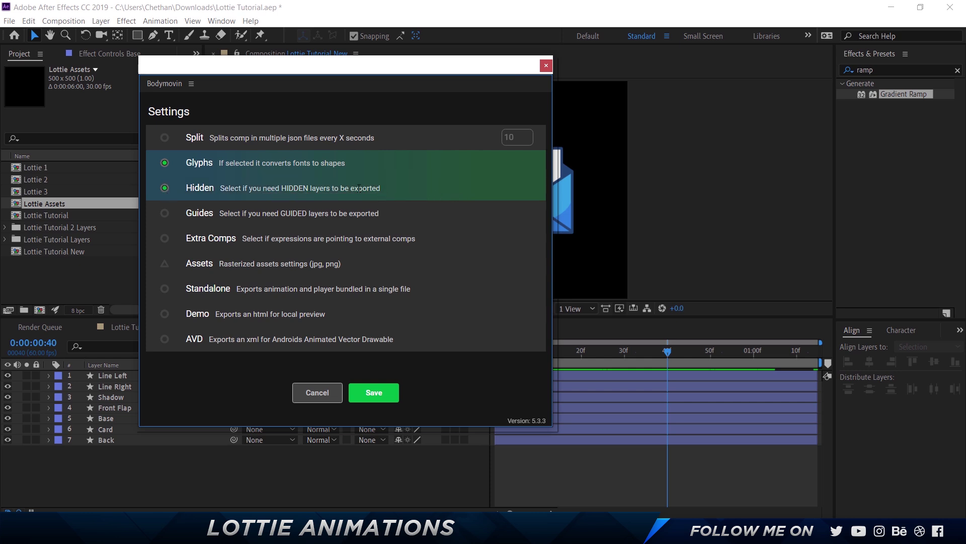
{"action": "left_click", "coordinate": [165, 188]}
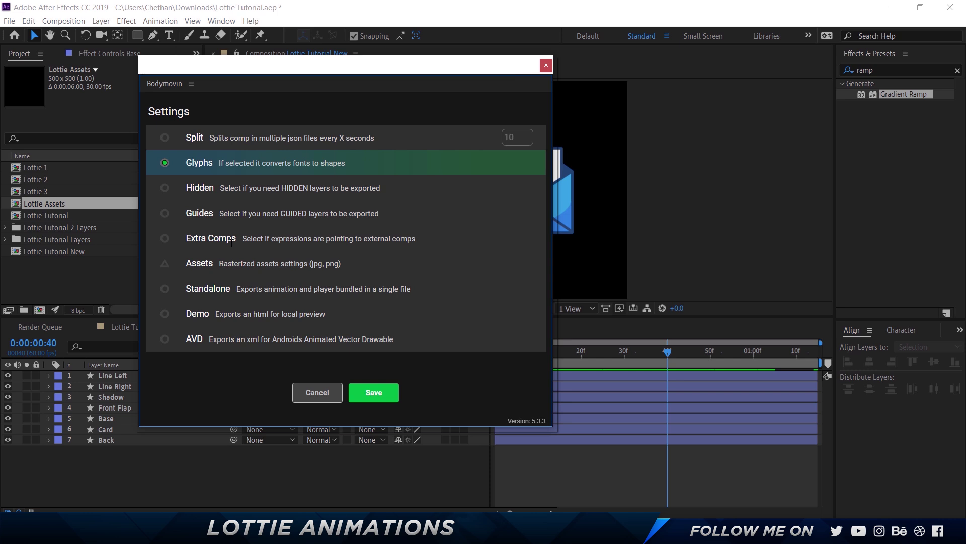
Step: Switch to the Lottie docs in the browser and search the Supported After Effects Features page for "expre" to examine expression support
{"action": "left_click", "coordinate": [387, 481]}
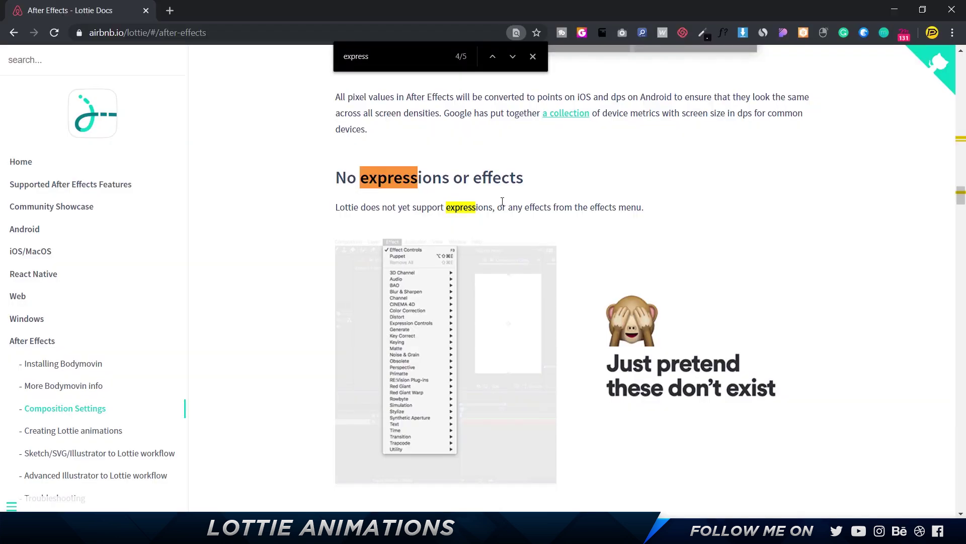
{"action": "left_click_drag", "start_coordinate": [371, 207], "coordinate": [591, 205]}
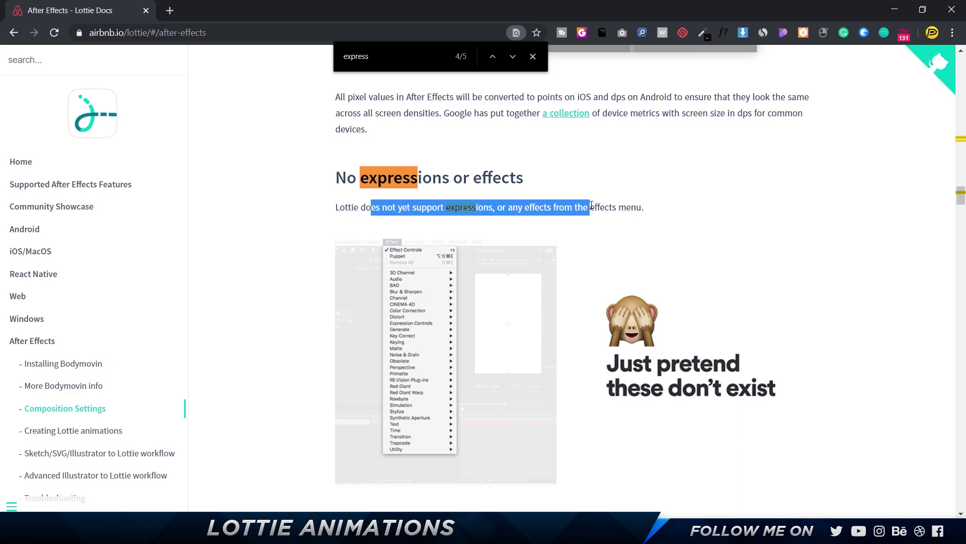
{"action": "left_click", "coordinate": [60, 186]}
{"action": "key", "text": "ctrl+f"}
{"action": "type", "text": "ex"}
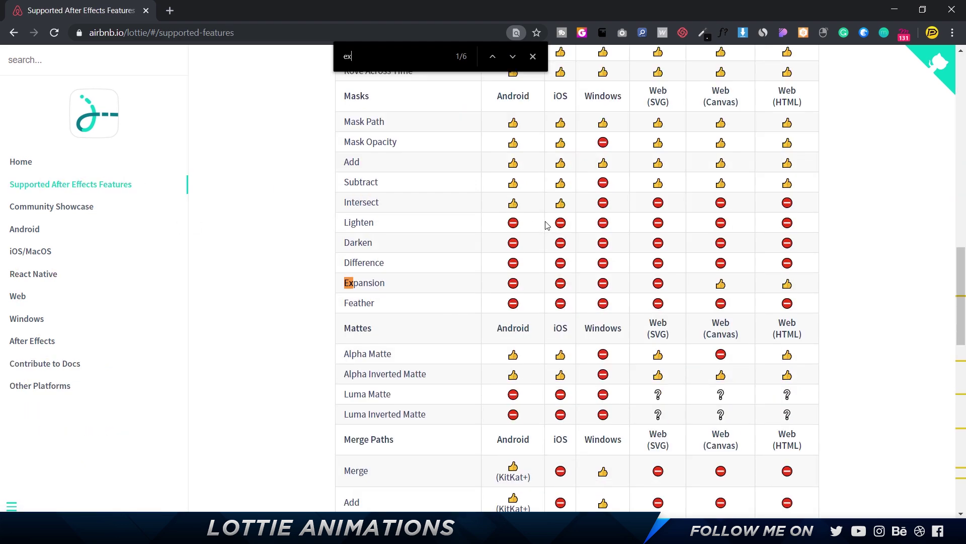
{"action": "type", "text": "pre"}
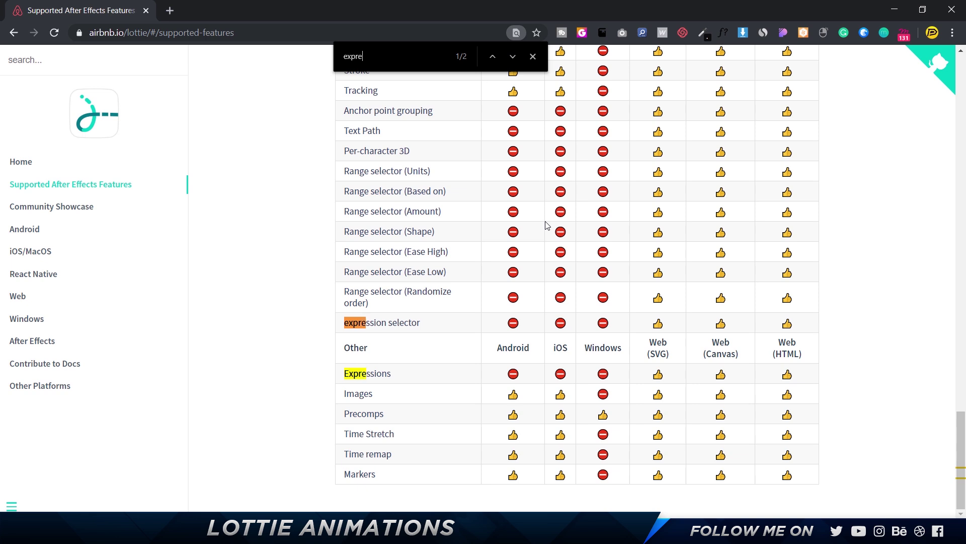
{"action": "left_click_drag", "start_coordinate": [358, 377], "coordinate": [793, 378]}
{"action": "left_click_drag", "start_coordinate": [486, 380], "coordinate": [826, 378]}
{"action": "left_click", "coordinate": [655, 378]}
{"action": "left_click", "coordinate": [817, 381]}
Step: Switch back to After Effects, cancel the Bodymovin settings and close the Bodymovin window
{"action": "key", "text": "alt+Tab"}
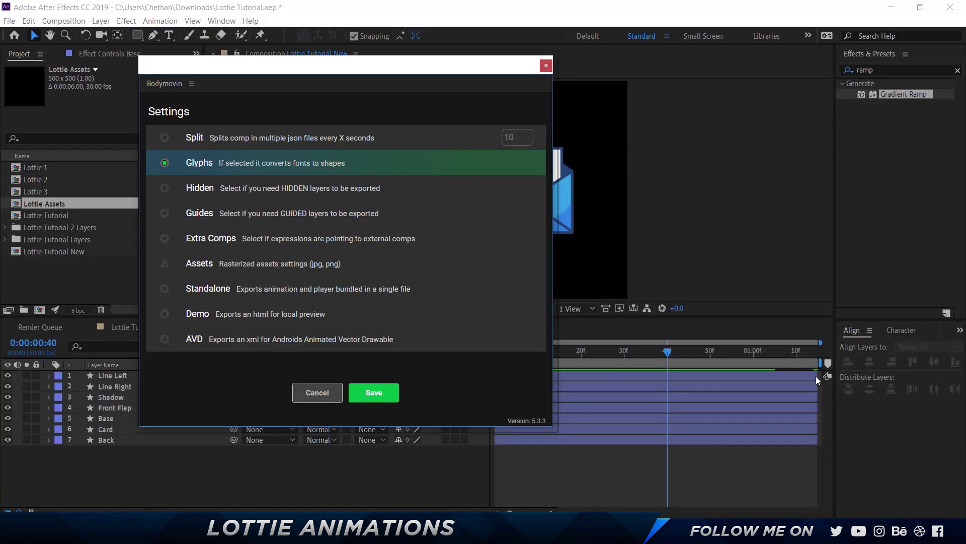
{"action": "left_click", "coordinate": [330, 393]}
{"action": "left_click", "coordinate": [323, 477]}
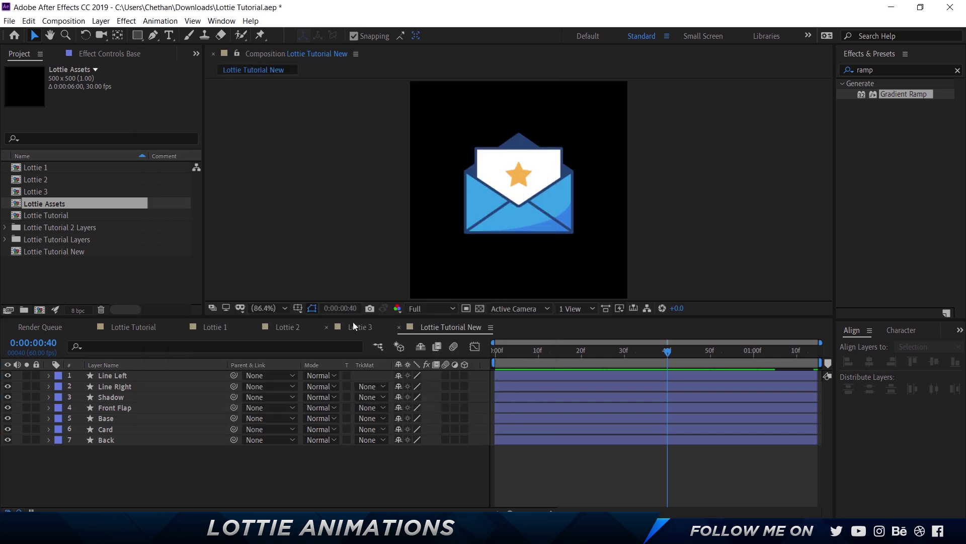
Step: Open the Lottie 3 composition and play a preview of its circle animation
{"action": "left_click", "coordinate": [353, 324]}
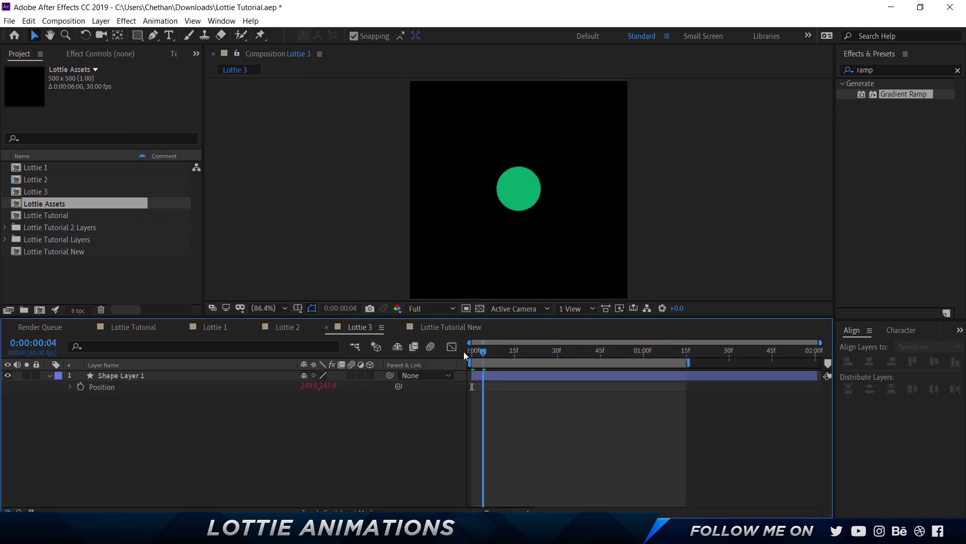
{"action": "key", "text": "space"}
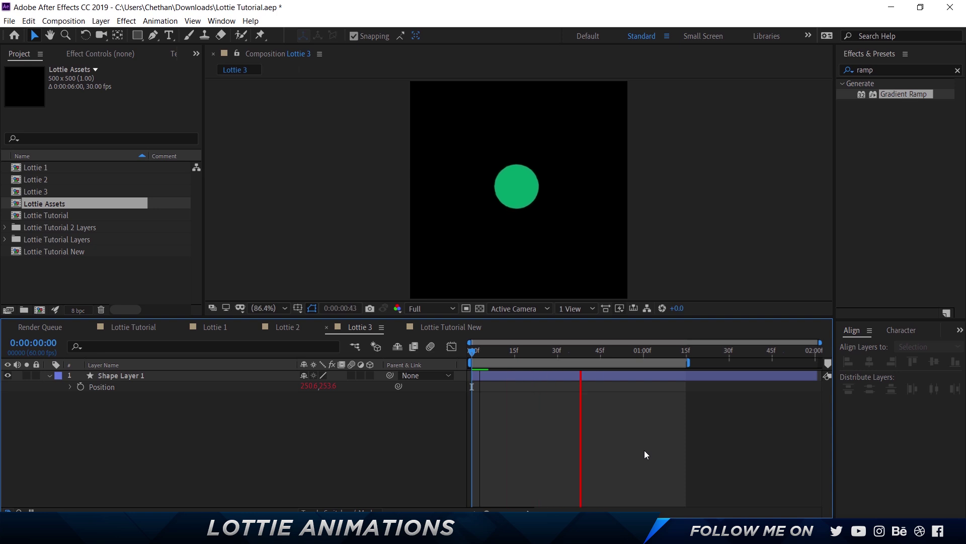
{"action": "key", "text": "space"}
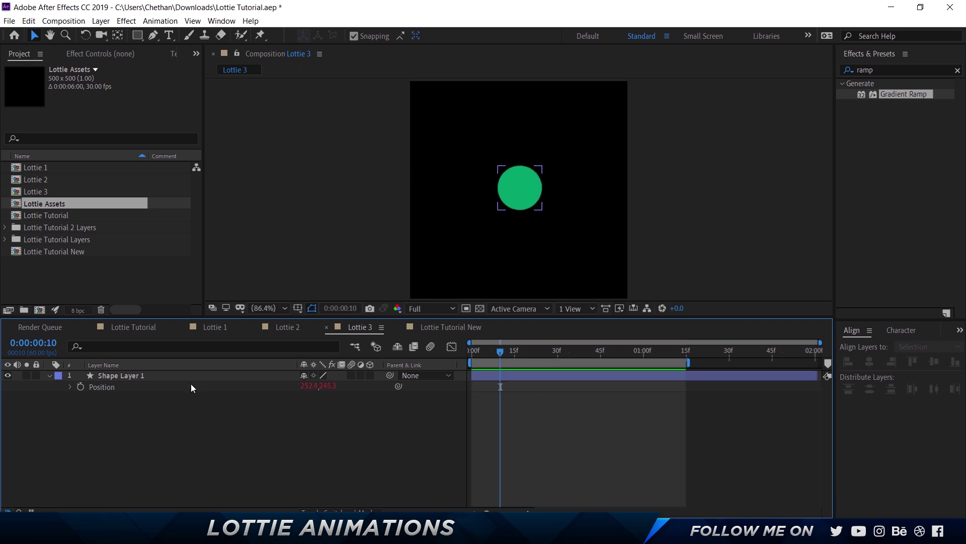
Step: Reveal the wiggle(10,10) expression on Shape Layer 1's Position and preview the resulting motion
{"action": "left_click", "coordinate": [191, 386]}
{"action": "left_click", "coordinate": [69, 387]}
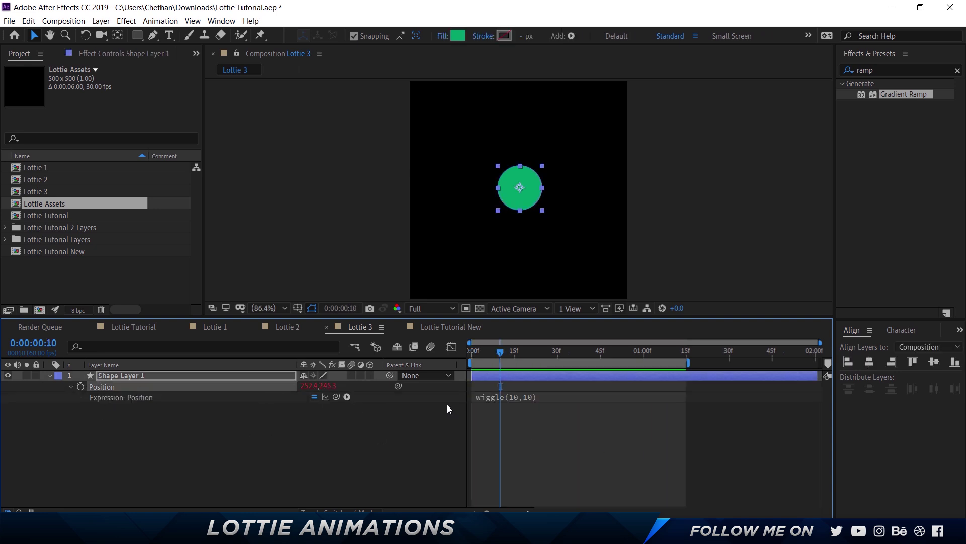
{"action": "left_click", "coordinate": [524, 397]}
{"action": "left_click", "coordinate": [559, 440]}
{"action": "key", "text": "Page_Up"}
{"action": "key", "text": "Page_Up"}
{"action": "key", "text": "Page_Up"}
{"action": "key", "text": "Page_Up"}
{"action": "key", "text": "Page_Up"}
{"action": "key", "text": "Page_Up"}
{"action": "key", "text": "Page_Up"}
{"action": "key", "text": "Page_Up"}
{"action": "key", "text": "Page_Up"}
{"action": "key", "text": "Page_Up"}
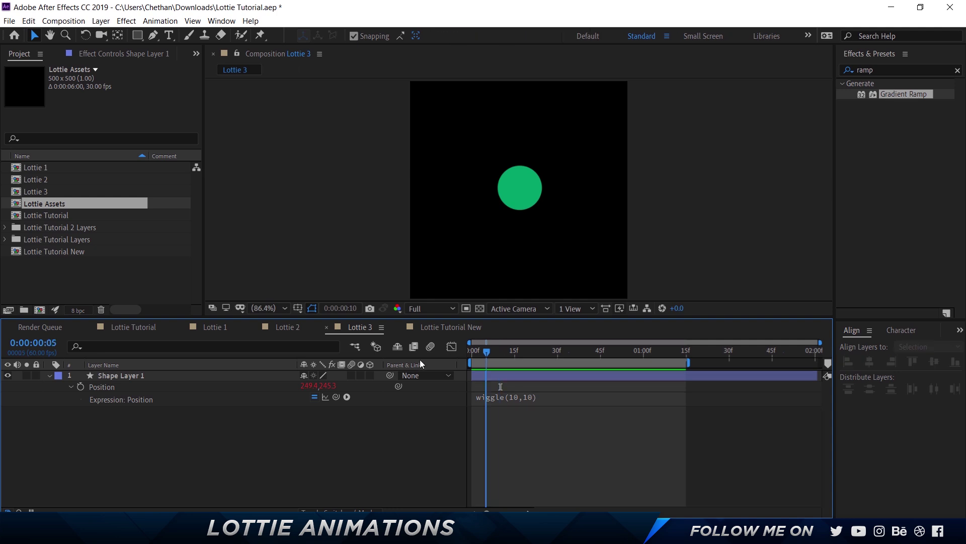
{"action": "key", "text": "space"}
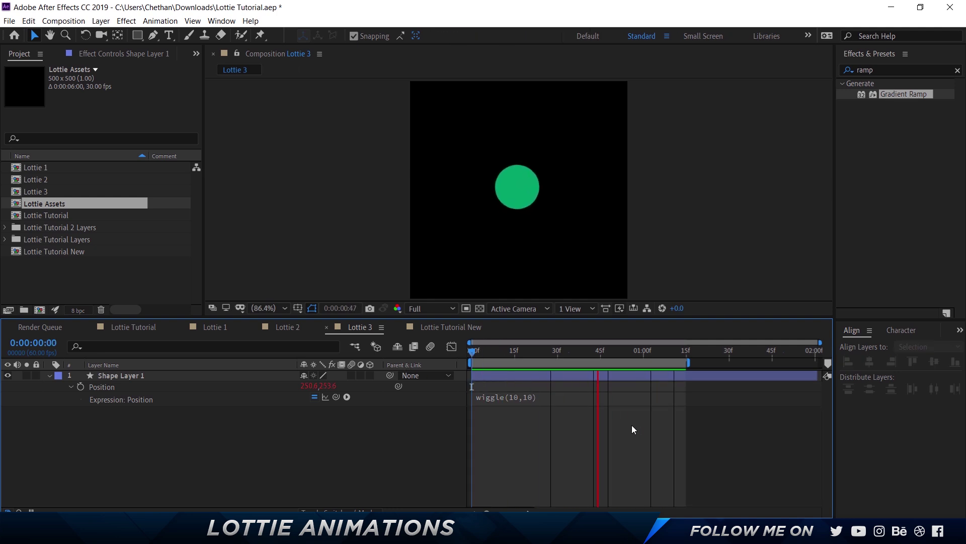
{"action": "key", "text": "space"}
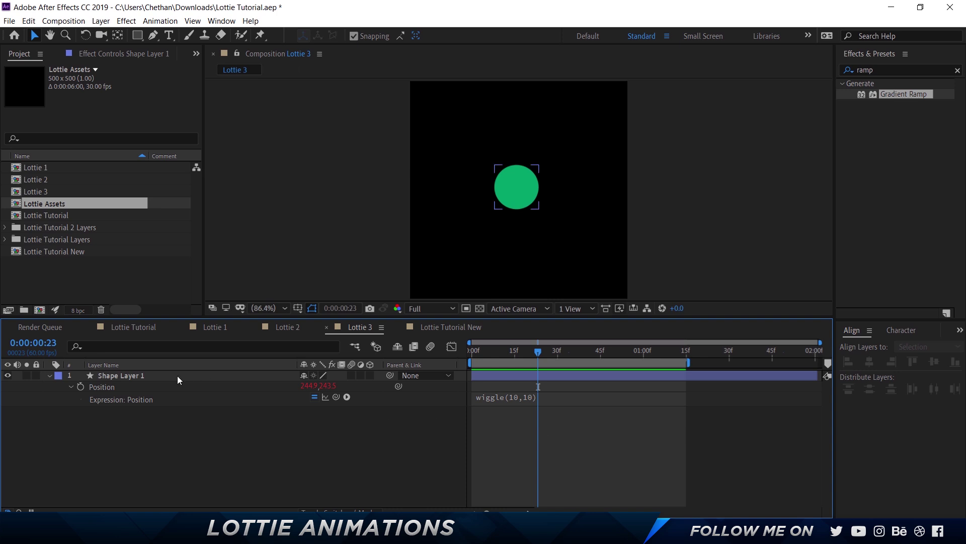
Step: Duplicate Shape Layer 1 in Lottie 3, collapse the original's properties and expand those of the duplicate
{"action": "left_click", "coordinate": [177, 375]}
{"action": "key", "text": "ctrl+d"}
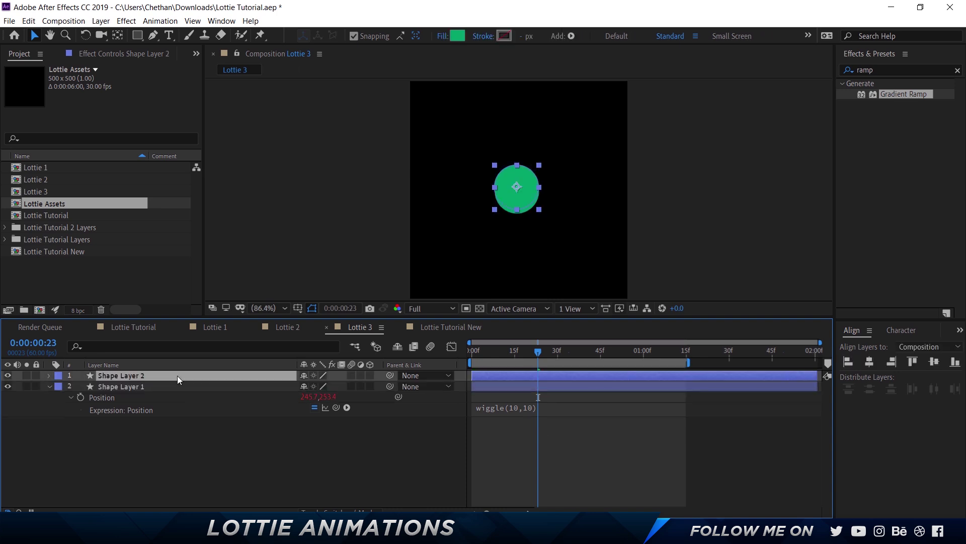
{"action": "left_click", "coordinate": [50, 385]}
{"action": "left_click", "coordinate": [49, 375]}
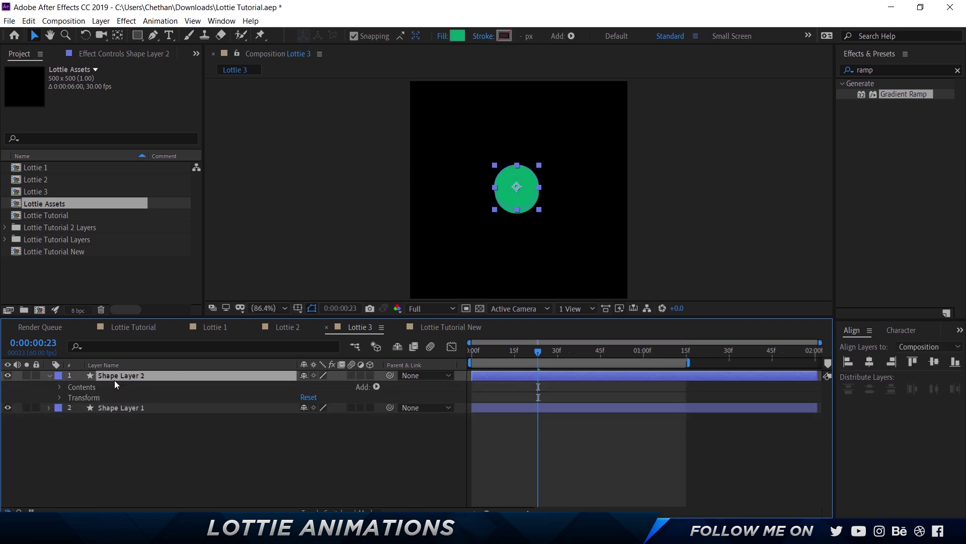
{"action": "right_click", "coordinate": [117, 376]}
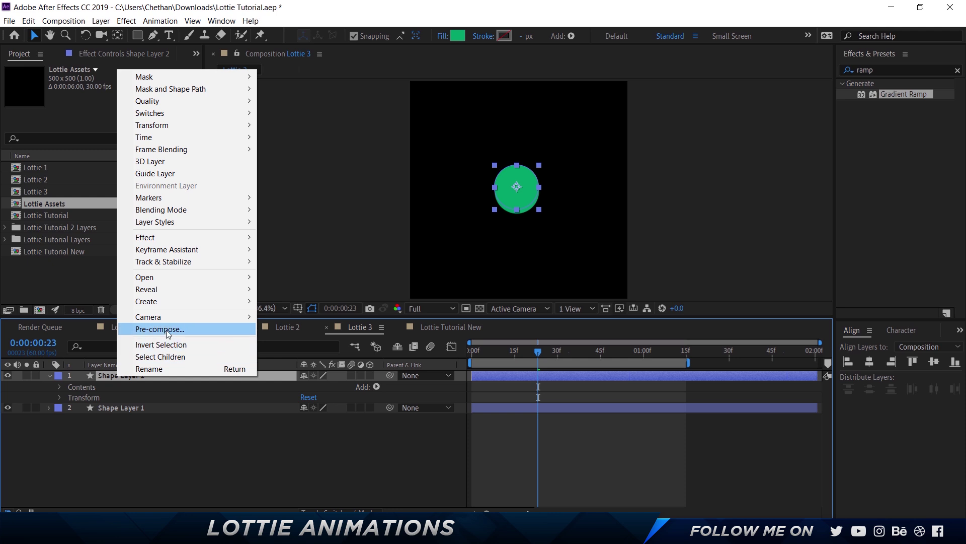
{"action": "mouse_move", "coordinate": [168, 302]}
{"action": "left_click", "coordinate": [167, 446]}
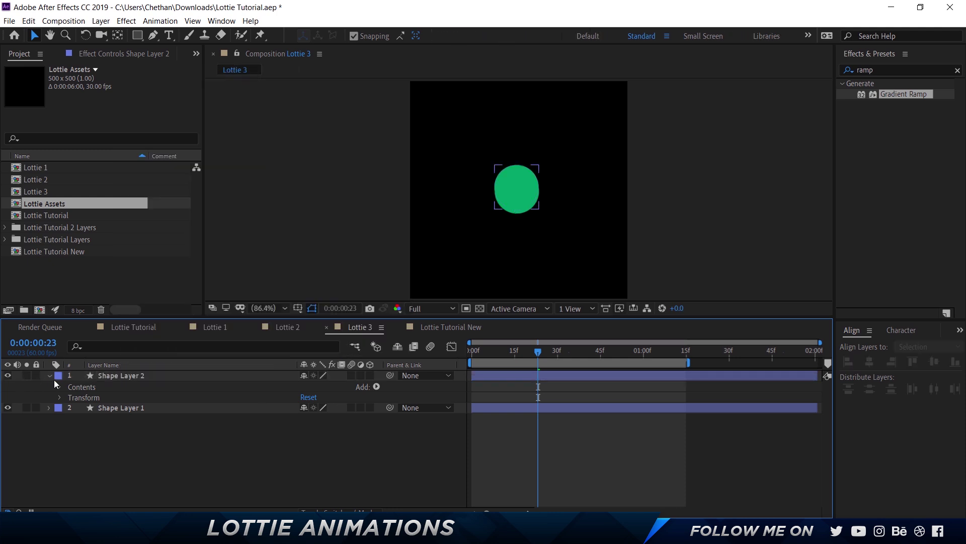
Step: Show only the Position property of Shape Layer 2 and convert its expression to keyframes with the Keyframe Assistant
{"action": "left_click", "coordinate": [109, 378]}
{"action": "key", "text": "p"}
{"action": "left_click", "coordinate": [110, 386]}
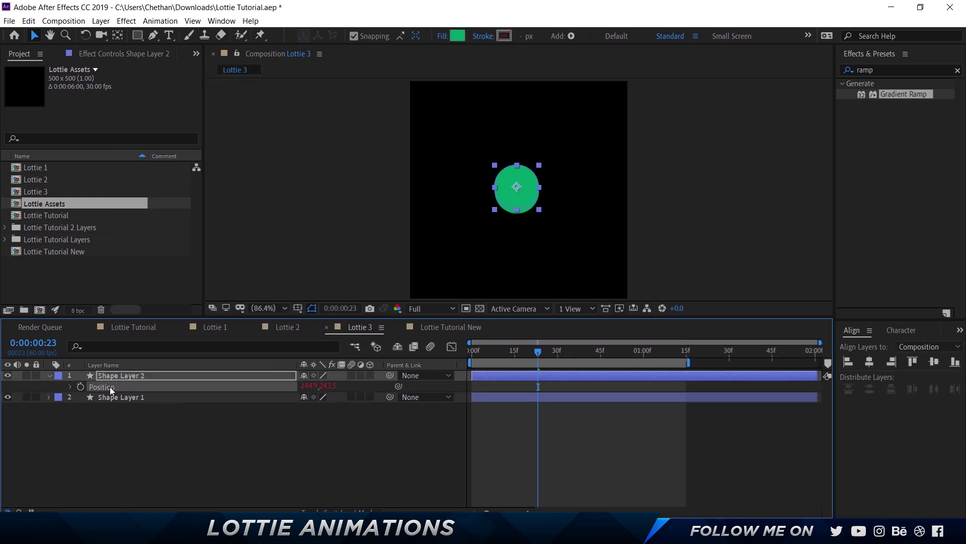
{"action": "right_click", "coordinate": [110, 387]}
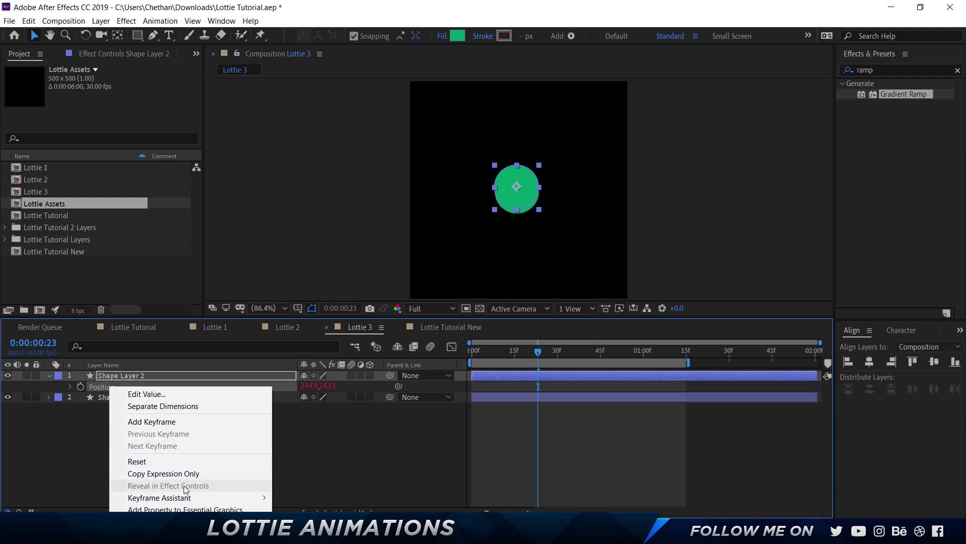
{"action": "mouse_move", "coordinate": [185, 501]}
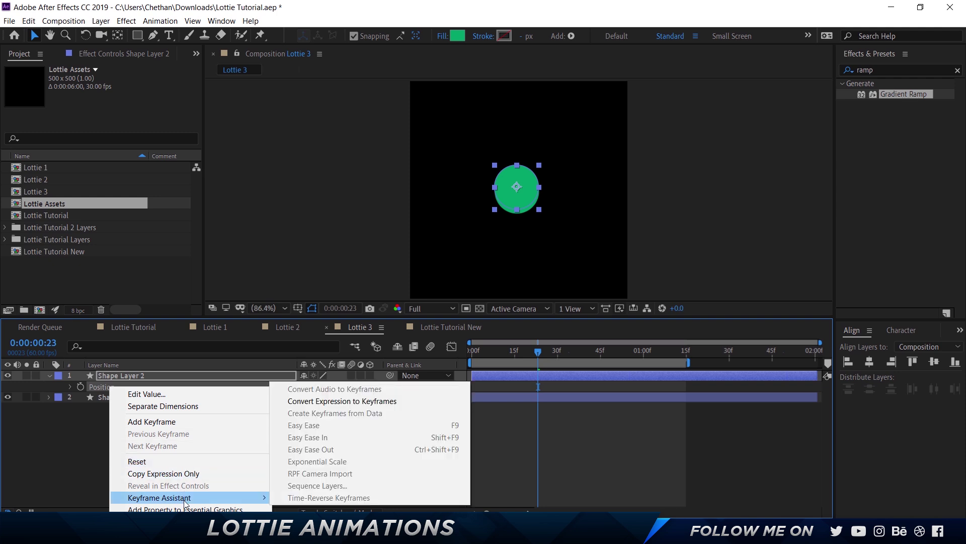
{"action": "left_click", "coordinate": [347, 401]}
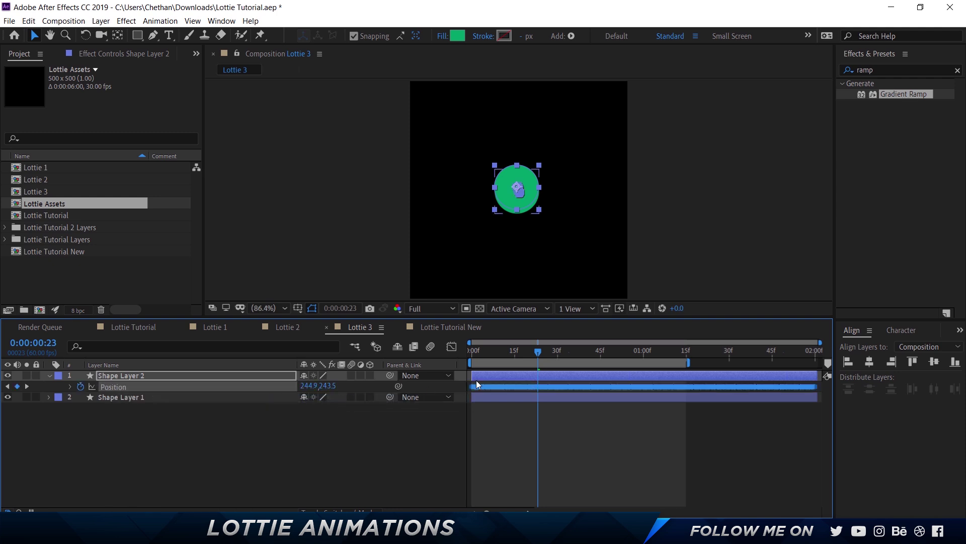
Step: Hide Shape Layer 1 and preview Shape Layer 2's keyframed motion from the start of the composition
{"action": "left_click", "coordinate": [488, 350]}
{"action": "key", "text": "Home"}
{"action": "left_click", "coordinate": [7, 398]}
{"action": "key", "text": "space"}
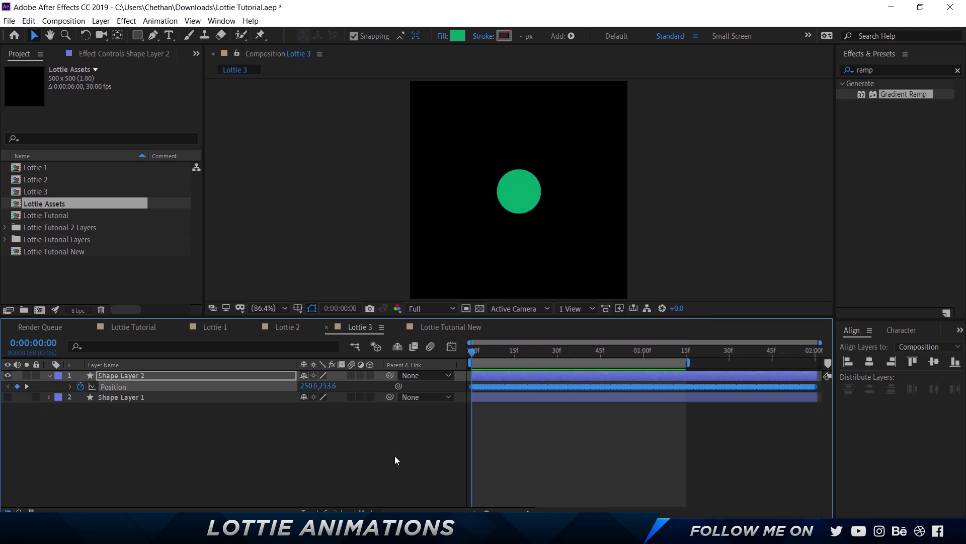
{"action": "left_click", "coordinate": [395, 458]}
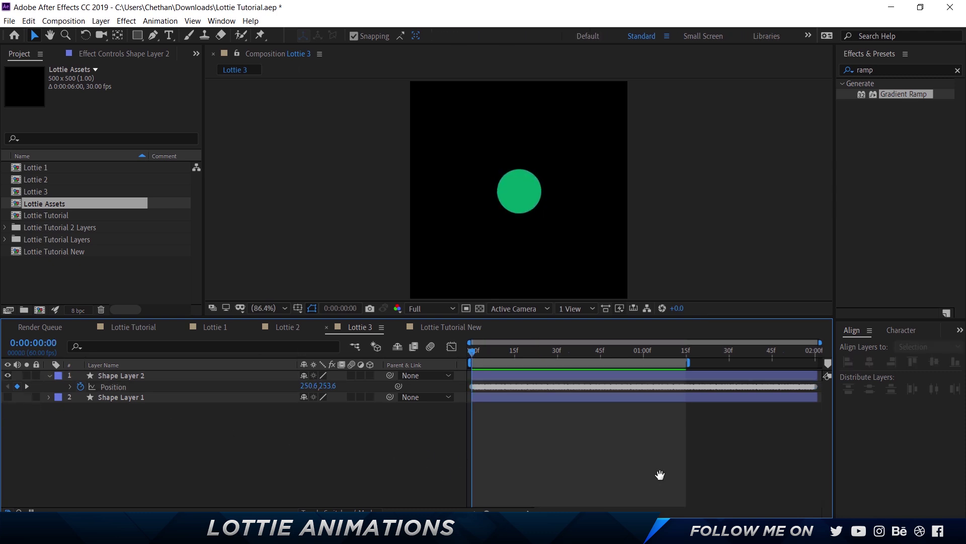
{"action": "left_click", "coordinate": [492, 387]}
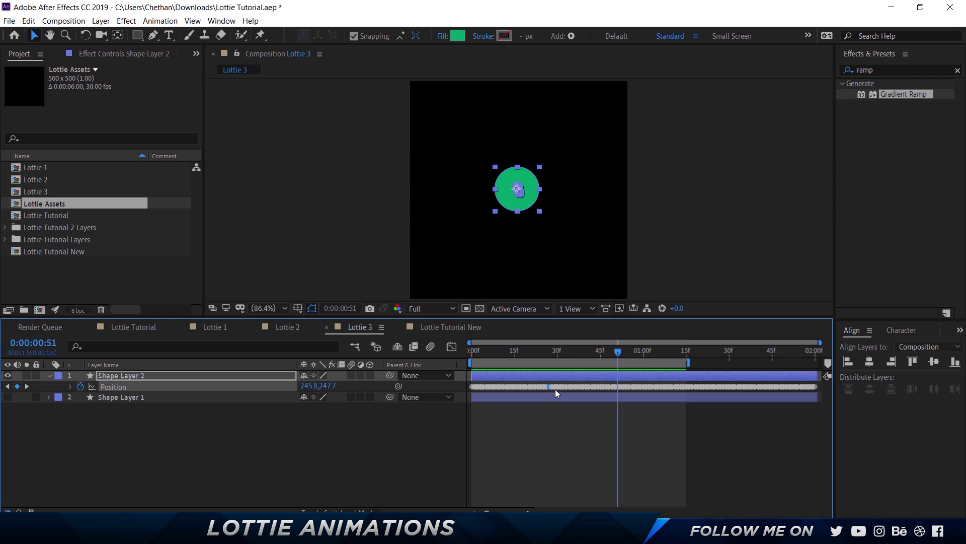
{"action": "mouse_move", "coordinate": [556, 390]}
Step: Open the Lottie 2 composition and preview its animated ellipse stroke
{"action": "left_click", "coordinate": [439, 326]}
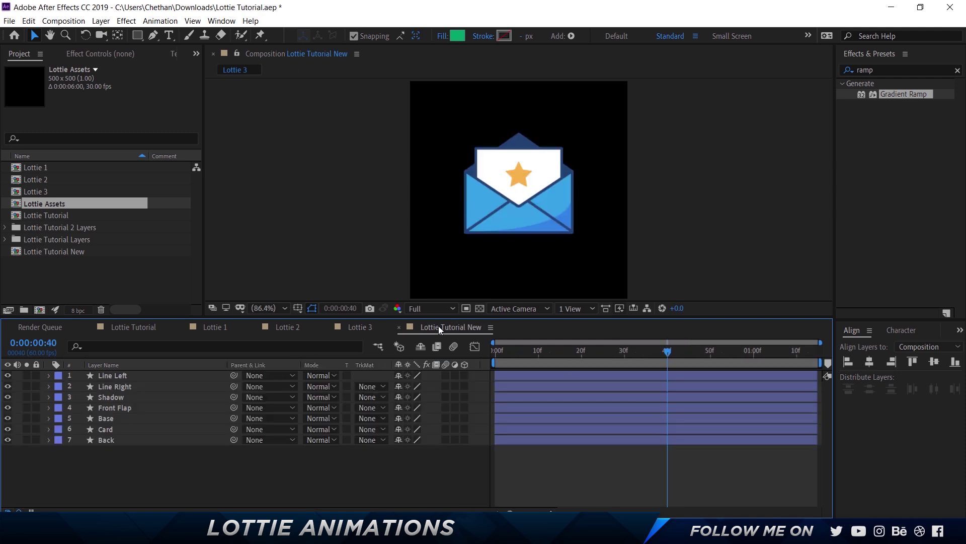
{"action": "left_click", "coordinate": [289, 326]}
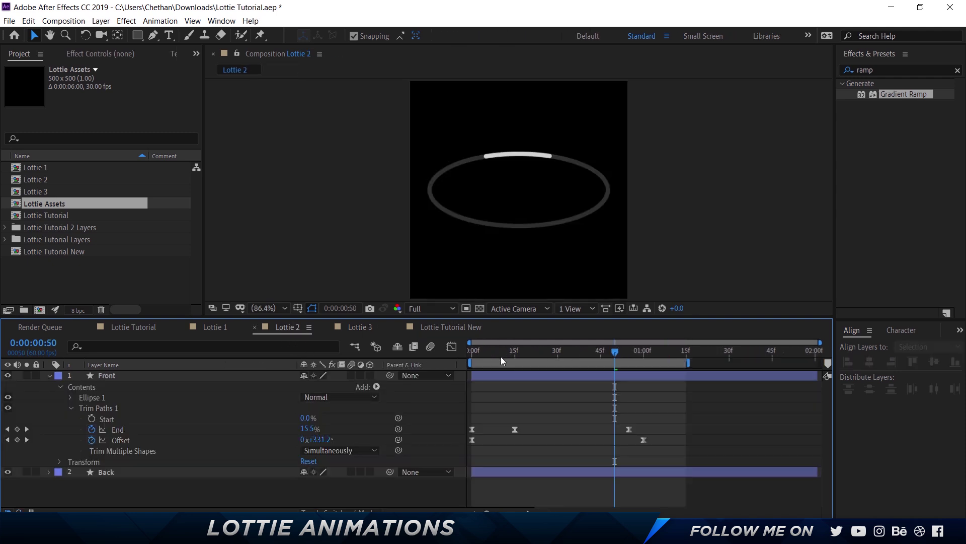
{"action": "key", "text": "space"}
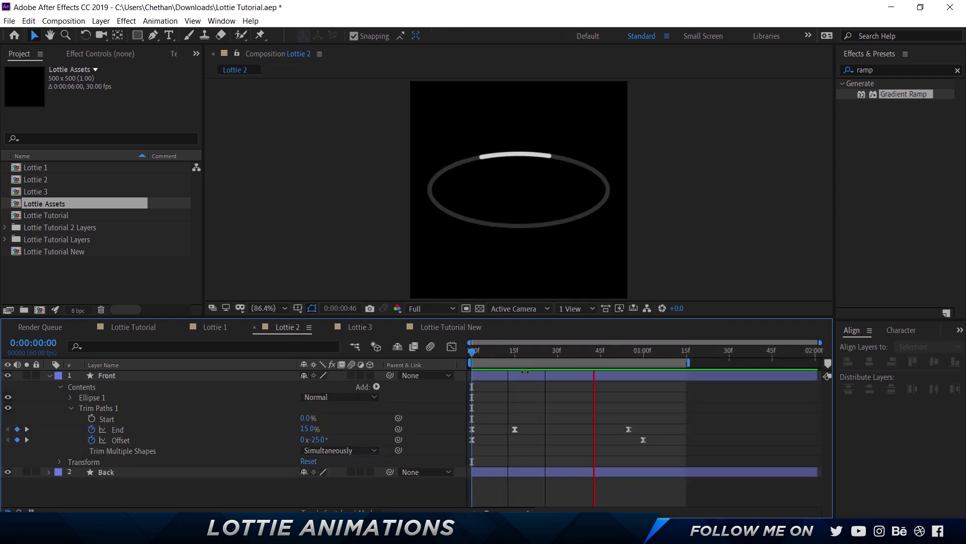
{"action": "key", "text": "space"}
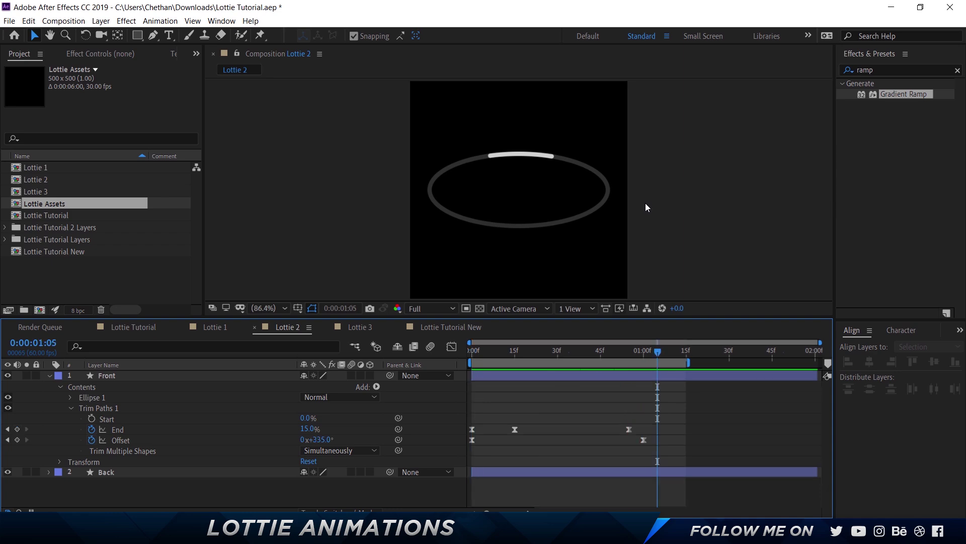
Step: Return to the Lottie Tutorial New composition and open the Bodymovin extension again
{"action": "left_click", "coordinate": [440, 327]}
{"action": "left_click", "coordinate": [220, 21]}
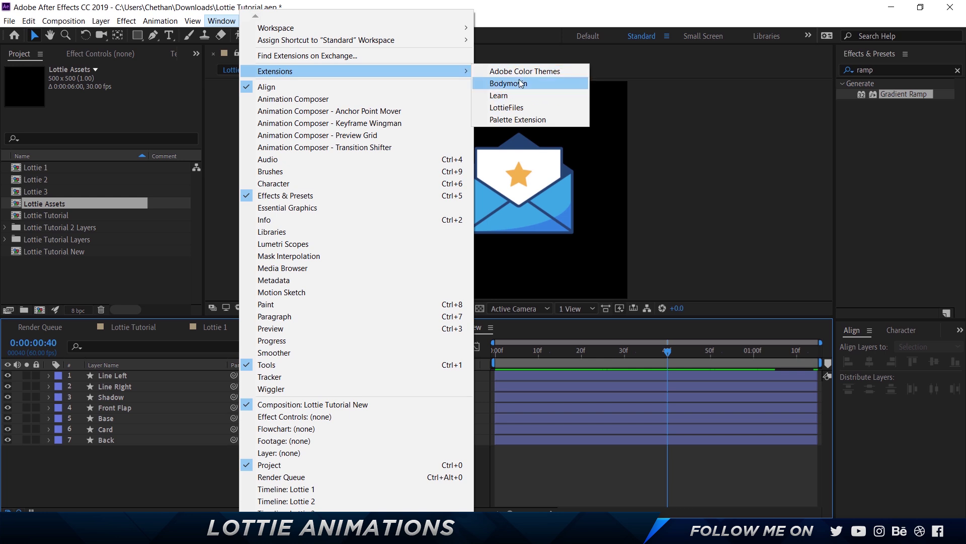
{"action": "left_click", "coordinate": [518, 82]}
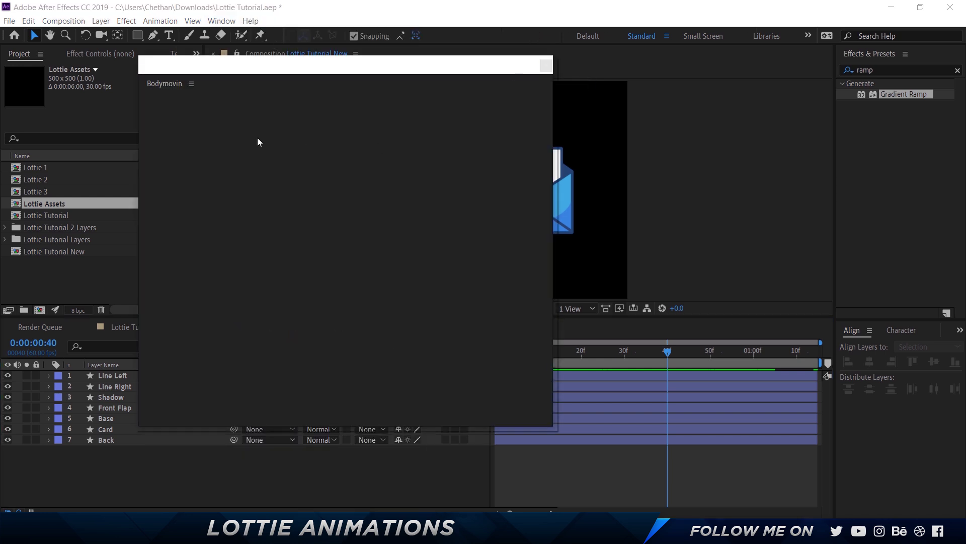
Step: Save the Bodymovin export settings for Lottie Tutorial New, render the composition and close the finished render report
{"action": "left_click", "coordinate": [214, 283]}
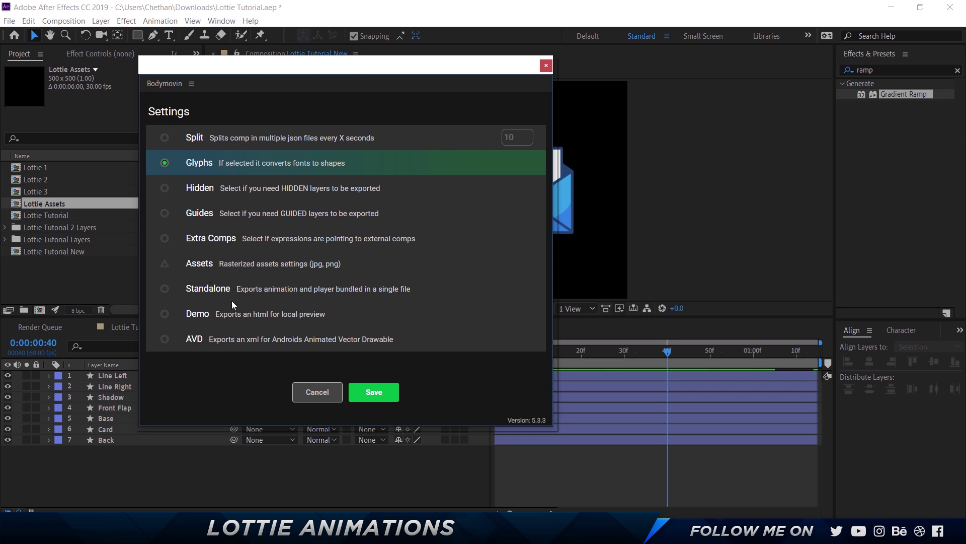
{"action": "left_click", "coordinate": [355, 381]}
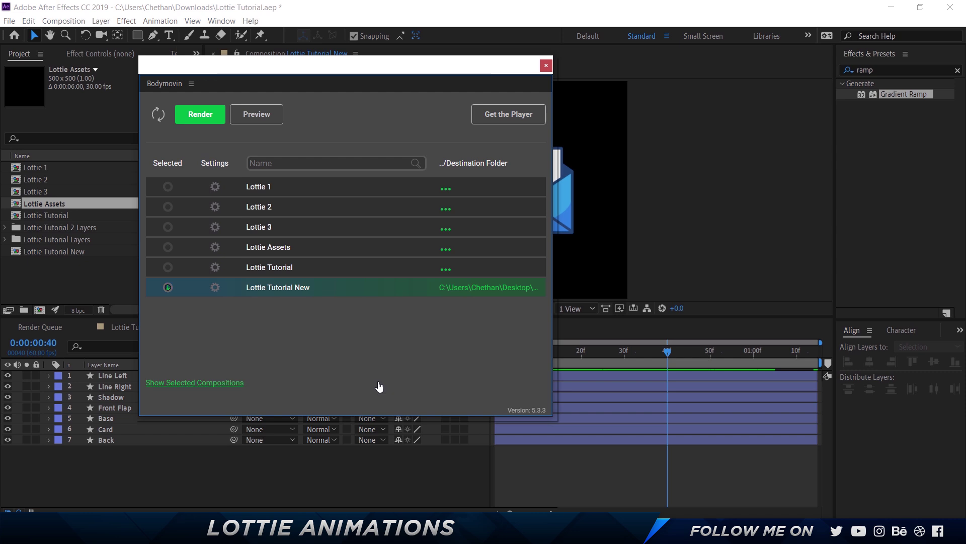
{"action": "left_click", "coordinate": [210, 119]}
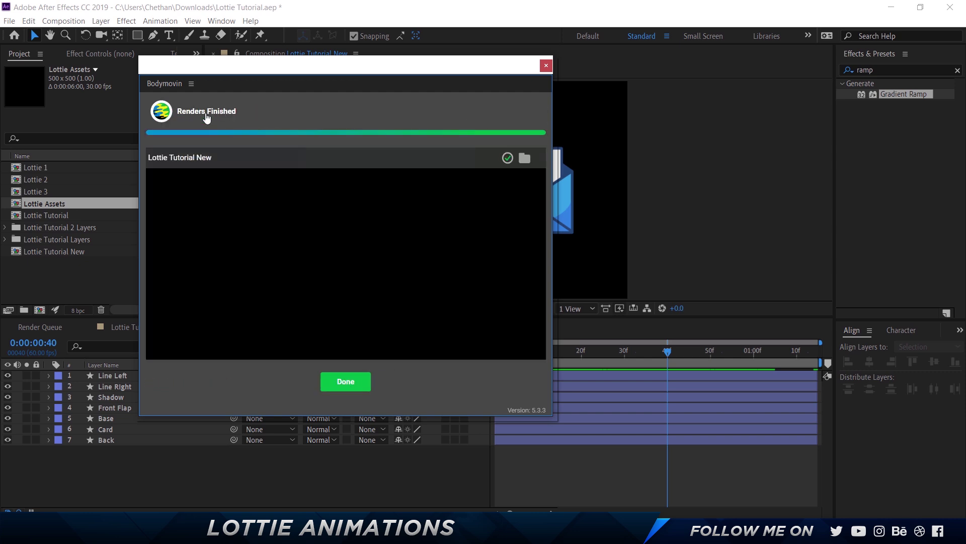
{"action": "left_click", "coordinate": [365, 383]}
Step: Load the Lottie Tutorial New render in Bodymovin's preview, check the envelope animation and close the extension
{"action": "left_click", "coordinate": [256, 119]}
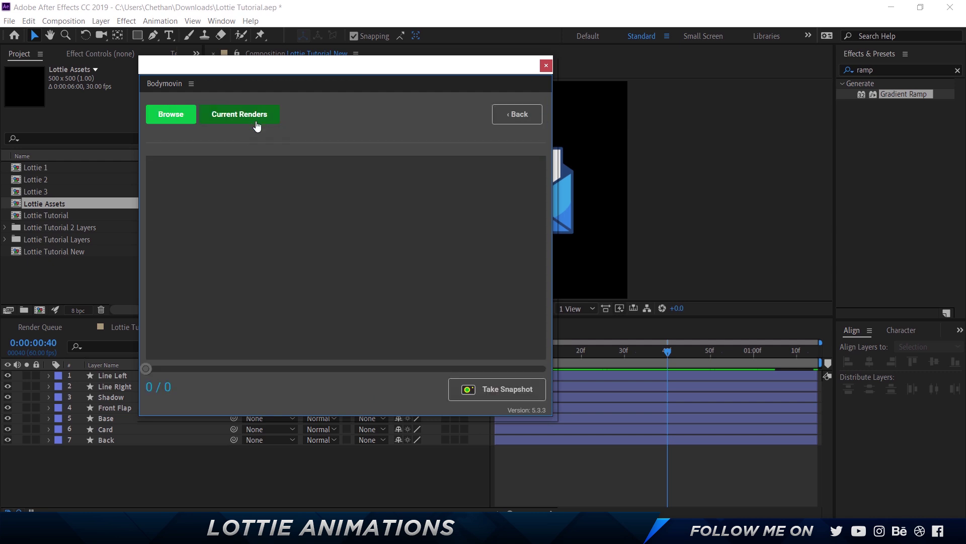
{"action": "left_click", "coordinate": [234, 115]}
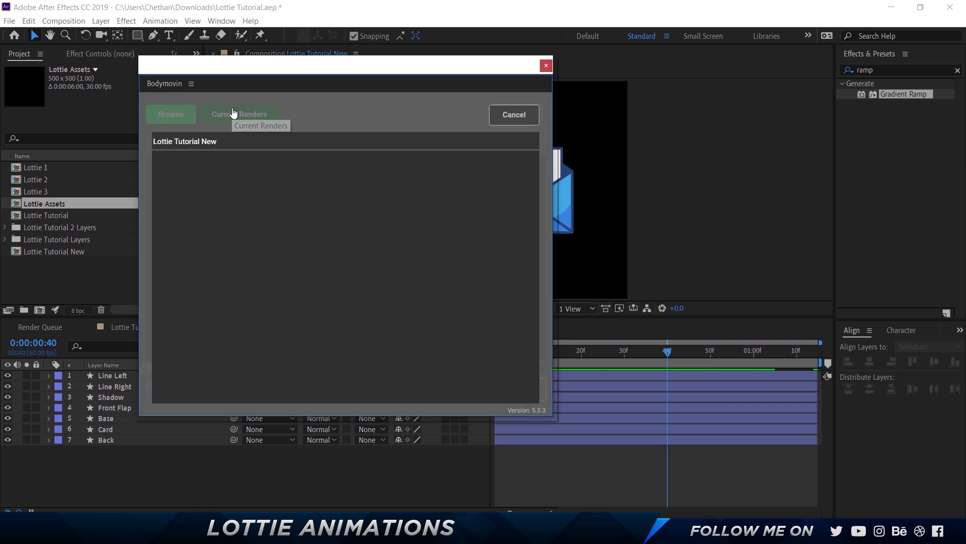
{"action": "left_click", "coordinate": [195, 142]}
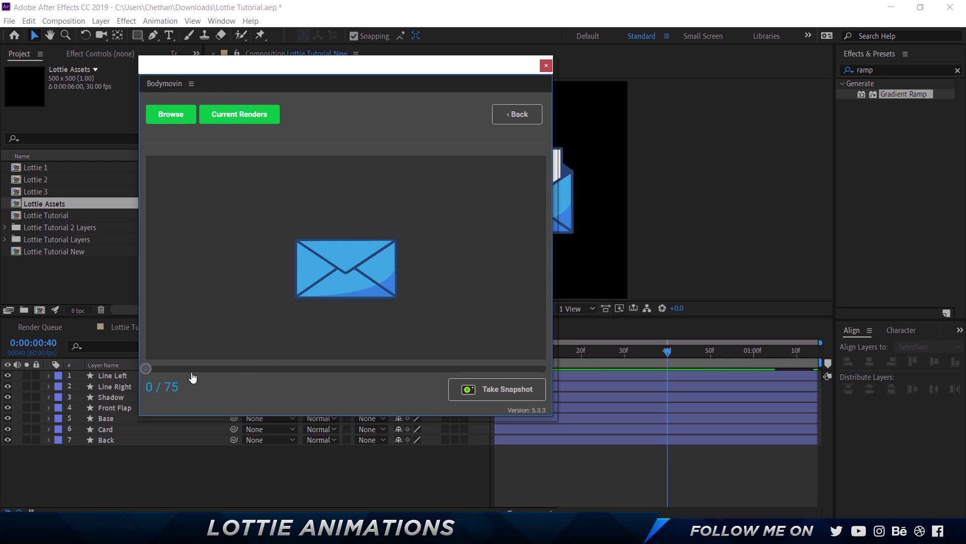
{"action": "left_click_drag", "start_coordinate": [147, 369], "coordinate": [106, 366]}
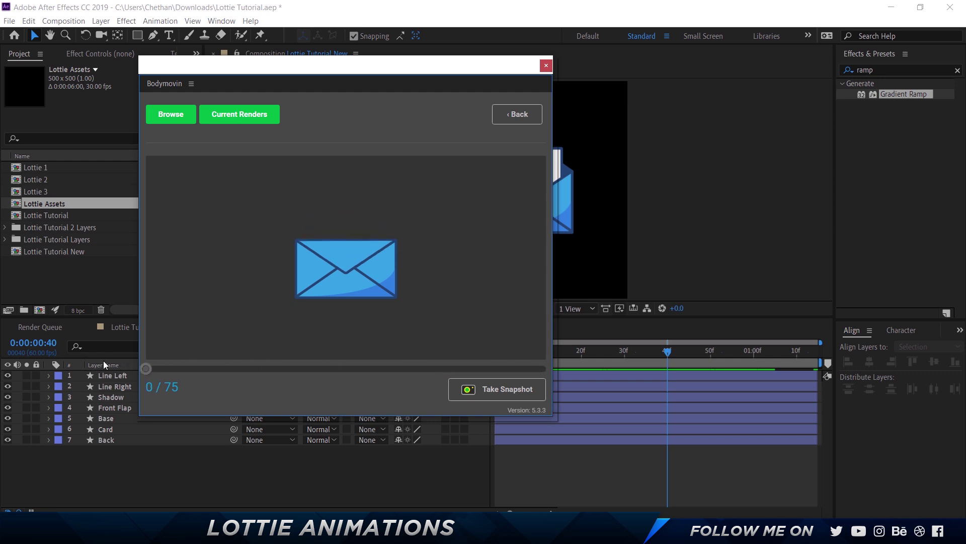
{"action": "left_click", "coordinate": [546, 65]}
Step: Open the Lottie 2 composition and collapse the Front layer's properties
{"action": "left_click", "coordinate": [294, 327]}
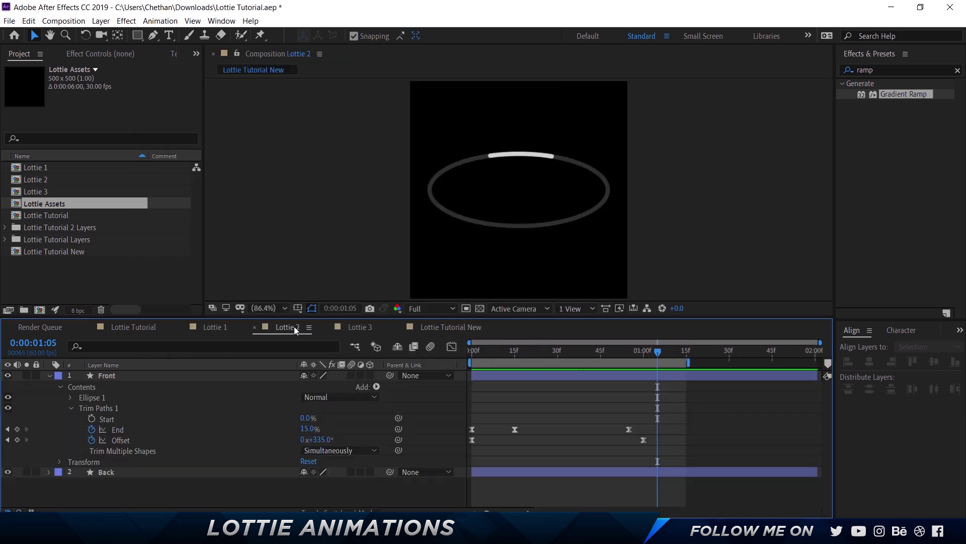
{"action": "left_click", "coordinate": [49, 375]}
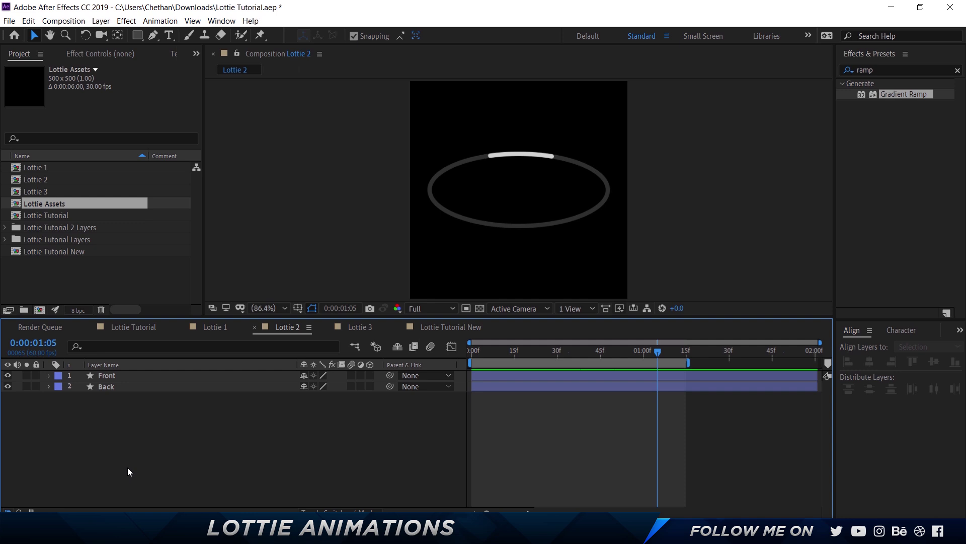
{"action": "right_click", "coordinate": [138, 424]}
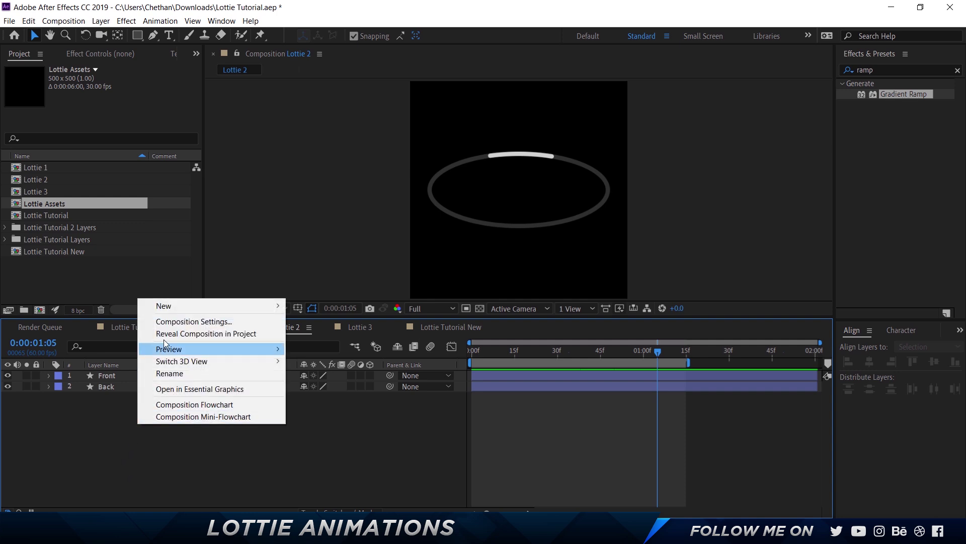
{"action": "left_click", "coordinate": [240, 475]}
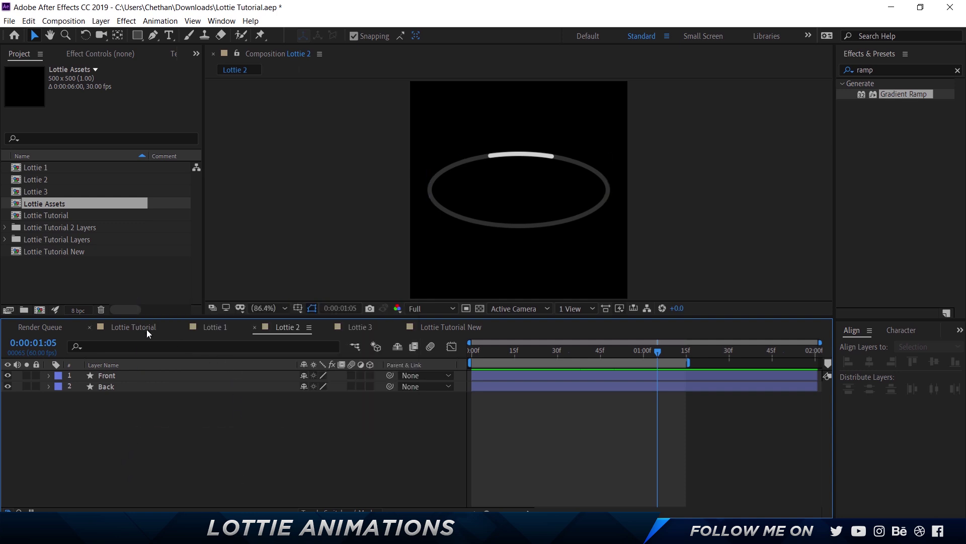
Step: Duplicate the Lottie 2 composition, open the copy and delete all of its layers
{"action": "left_click", "coordinate": [42, 180]}
{"action": "key", "text": "ctrl+d"}
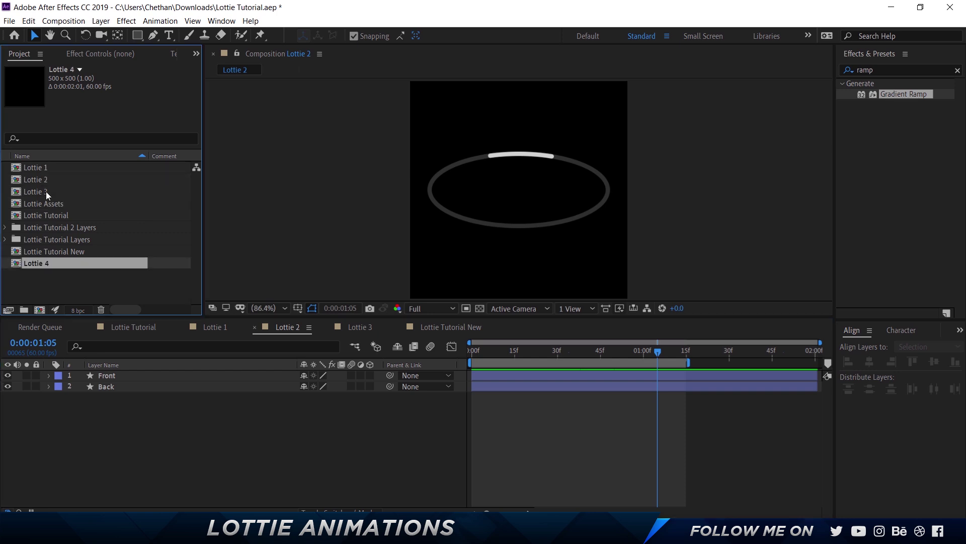
{"action": "double_click", "coordinate": [53, 207]}
{"action": "left_click_drag", "start_coordinate": [190, 435], "coordinate": [126, 370]}
{"action": "key", "text": "Delete"}
Step: Add a new text layer reading "Lottie" to the empty Lottie 4 composition
{"action": "right_click", "coordinate": [108, 429]}
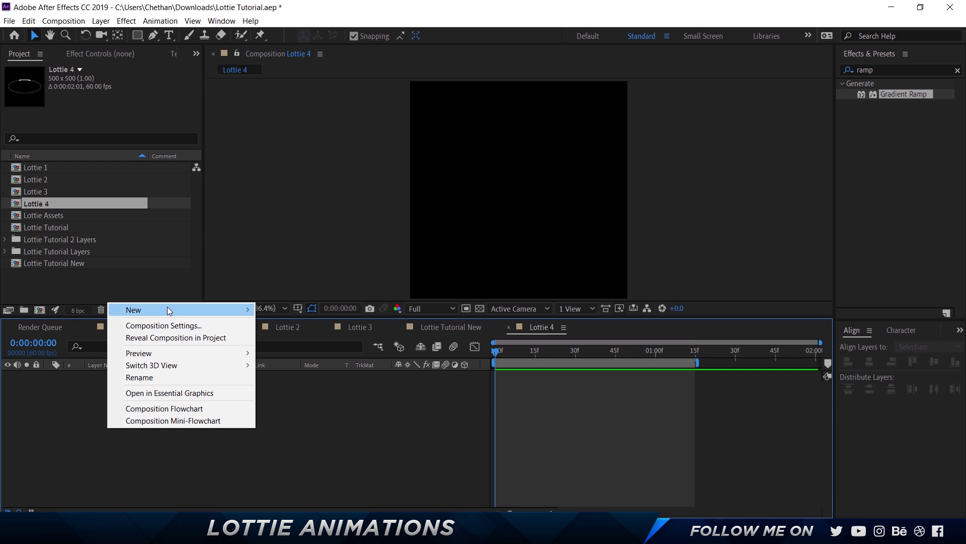
{"action": "left_click", "coordinate": [534, 345]}
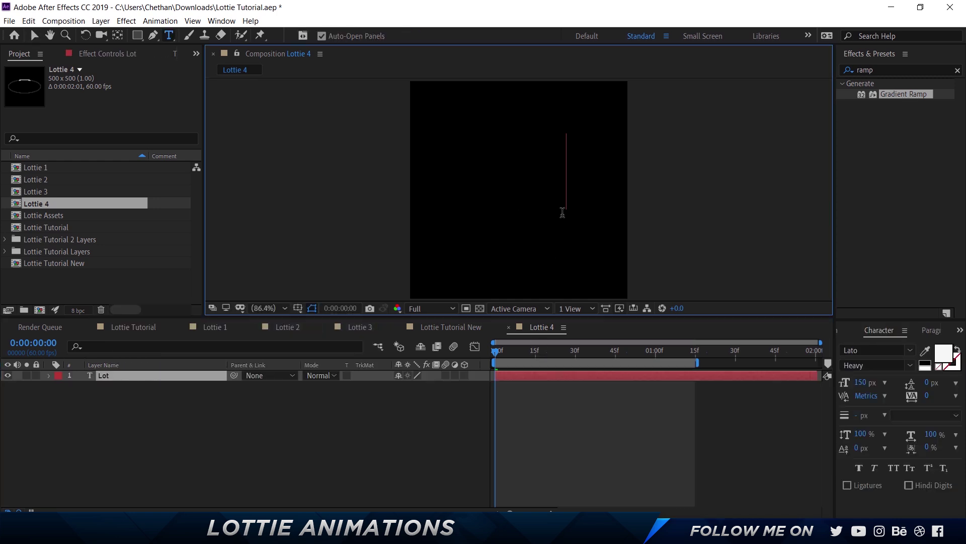
{"action": "type", "text": "Lottie"}
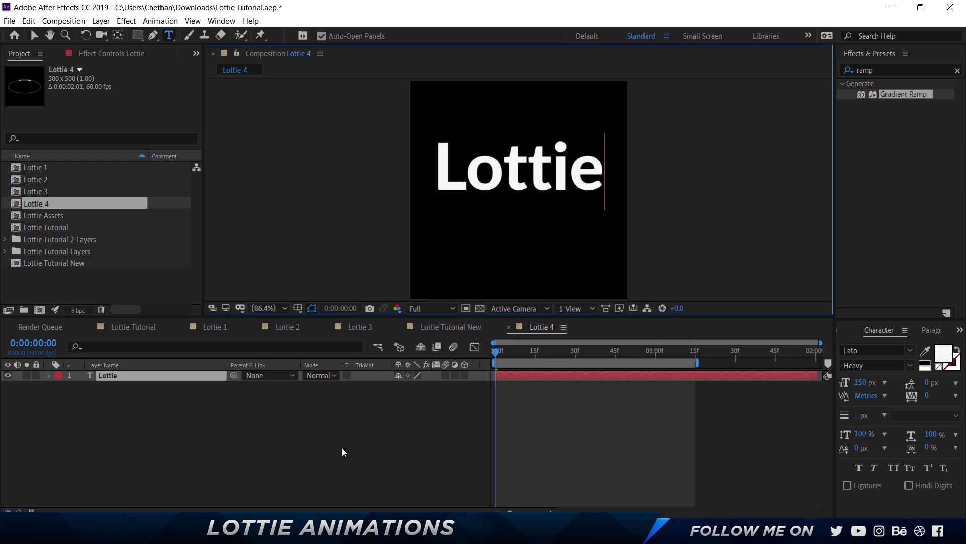
{"action": "left_click", "coordinate": [527, 190]}
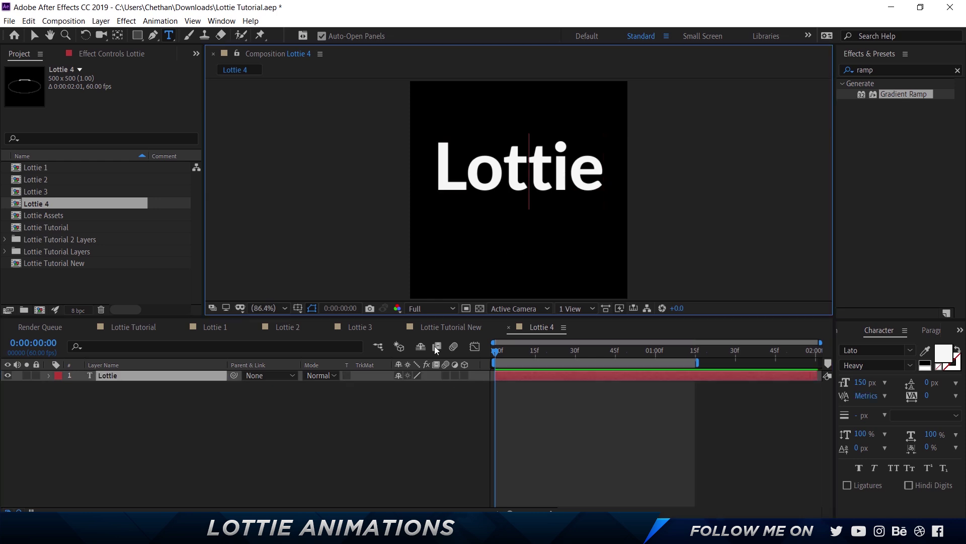
{"action": "left_click", "coordinate": [186, 410]}
{"action": "left_click", "coordinate": [165, 377]}
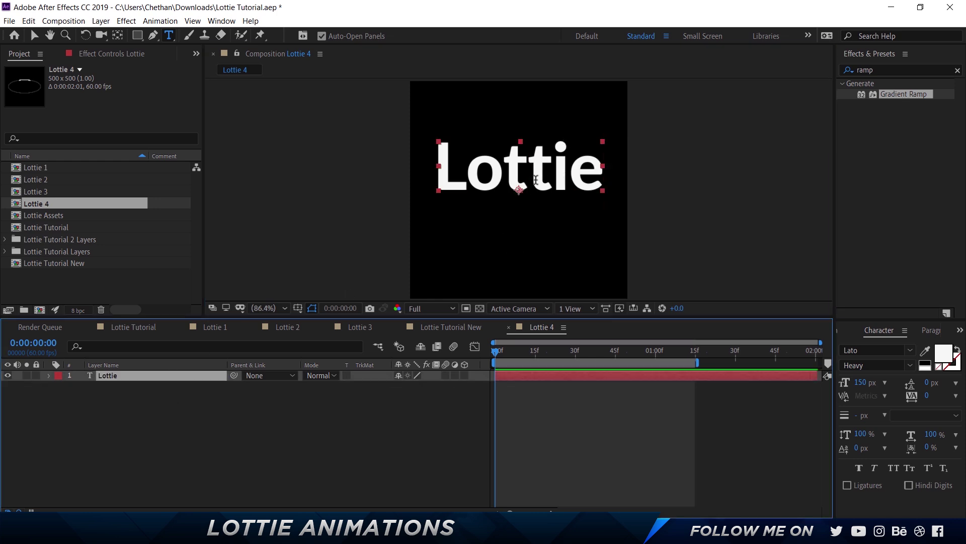
Step: Centre the Lottie text layer's anchor point on the word and align the layer to the middle of the composition
{"action": "key", "text": "y"}
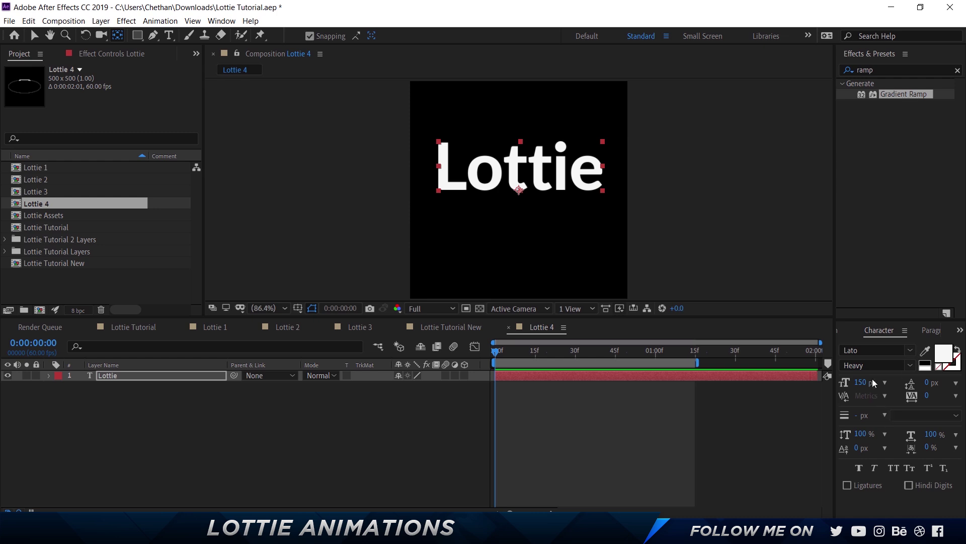
{"action": "key", "text": "ctrl+alt+Home"}
{"action": "left_click", "coordinate": [960, 329]}
{"action": "left_click", "coordinate": [927, 352]}
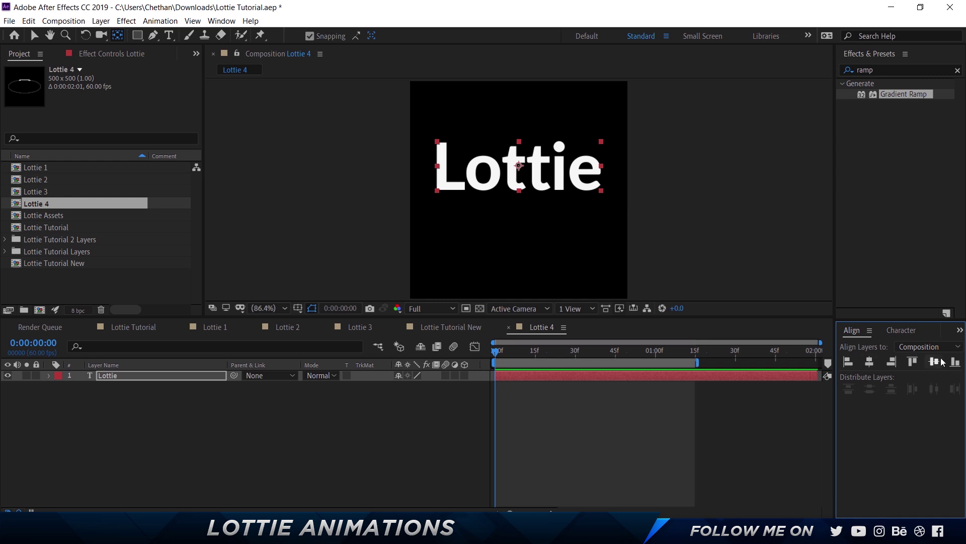
{"action": "left_click", "coordinate": [934, 361]}
{"action": "left_click", "coordinate": [308, 459]}
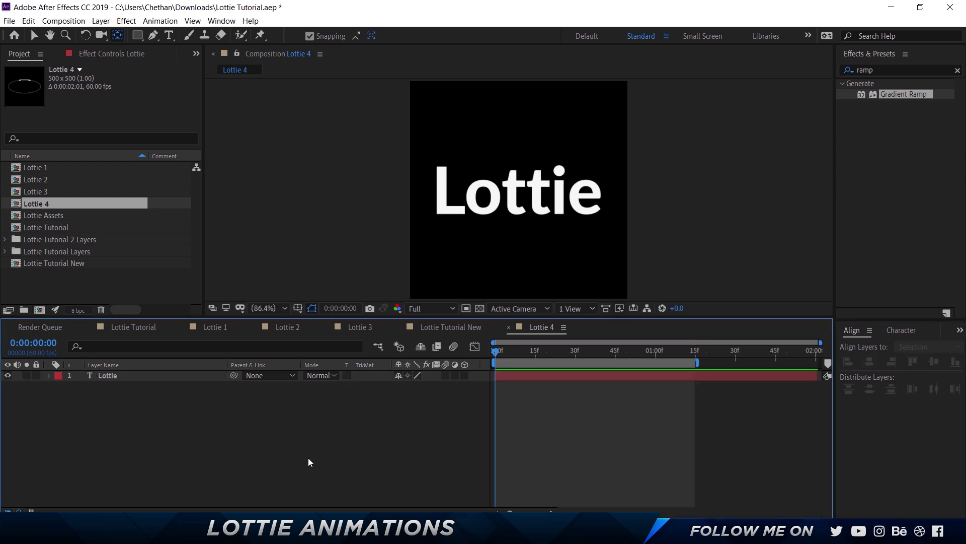
Step: Create shapes from the Lottie text layer
{"action": "left_click", "coordinate": [157, 379]}
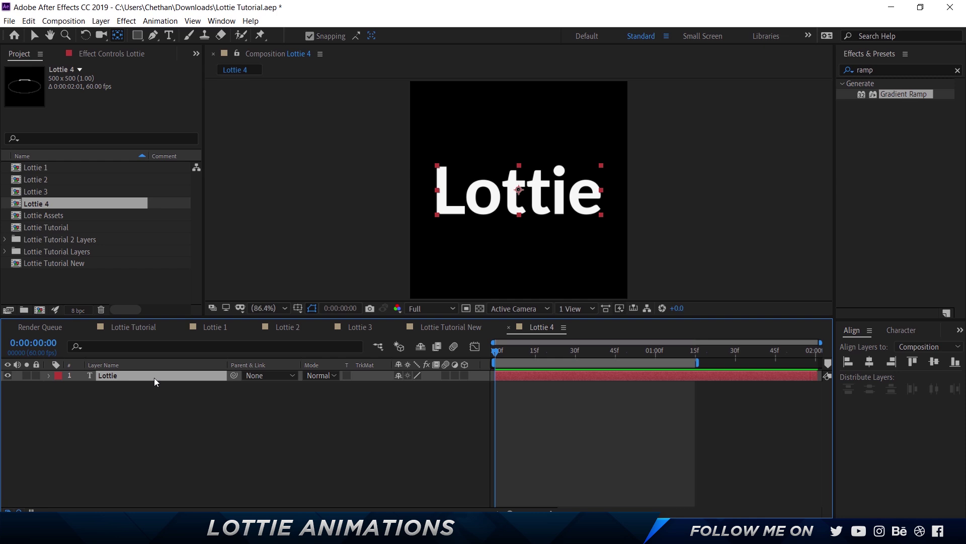
{"action": "right_click", "coordinate": [154, 381]}
{"action": "mouse_move", "coordinate": [211, 302]}
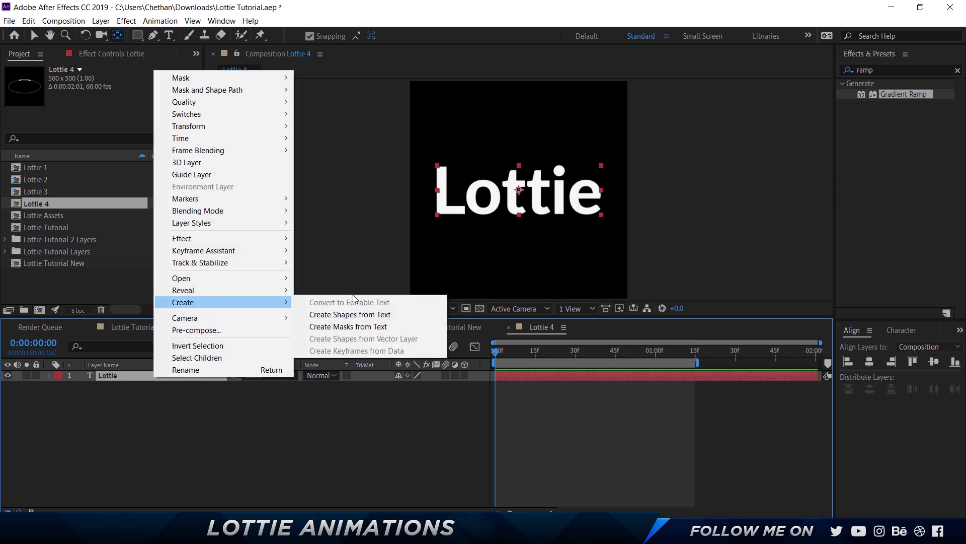
{"action": "left_click", "coordinate": [379, 315]}
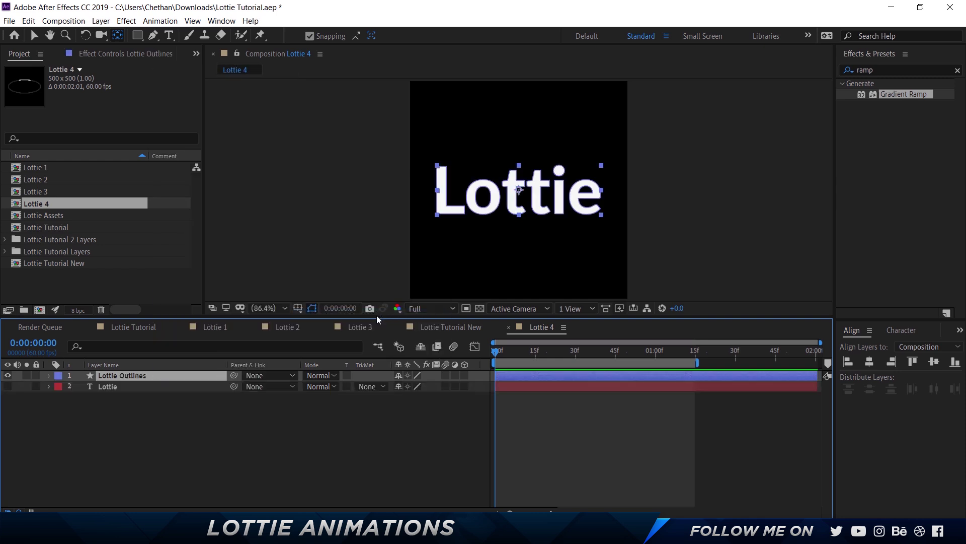
Step: Expand the contents of Lottie Outlines and examine each letter's shape group, from L through e
{"action": "left_click", "coordinate": [122, 388]}
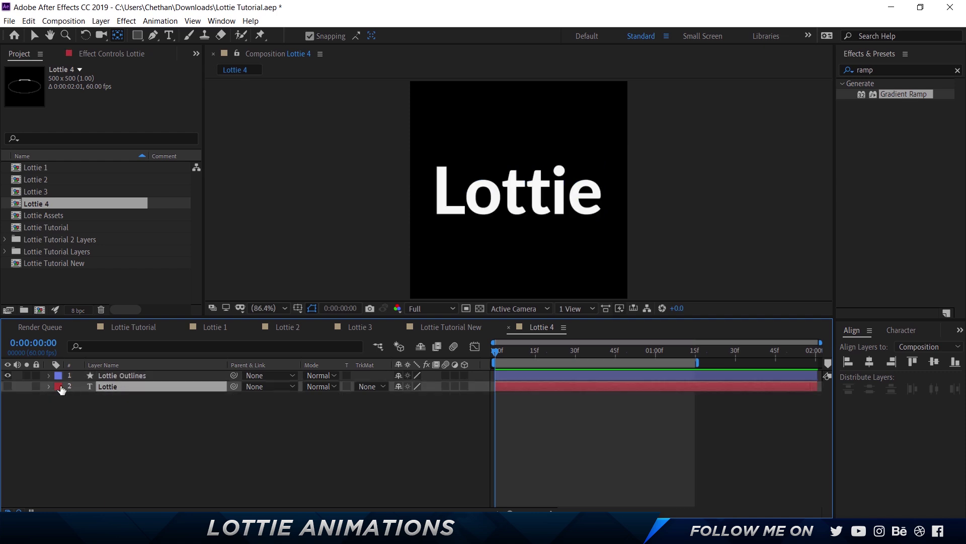
{"action": "left_click", "coordinate": [92, 376]}
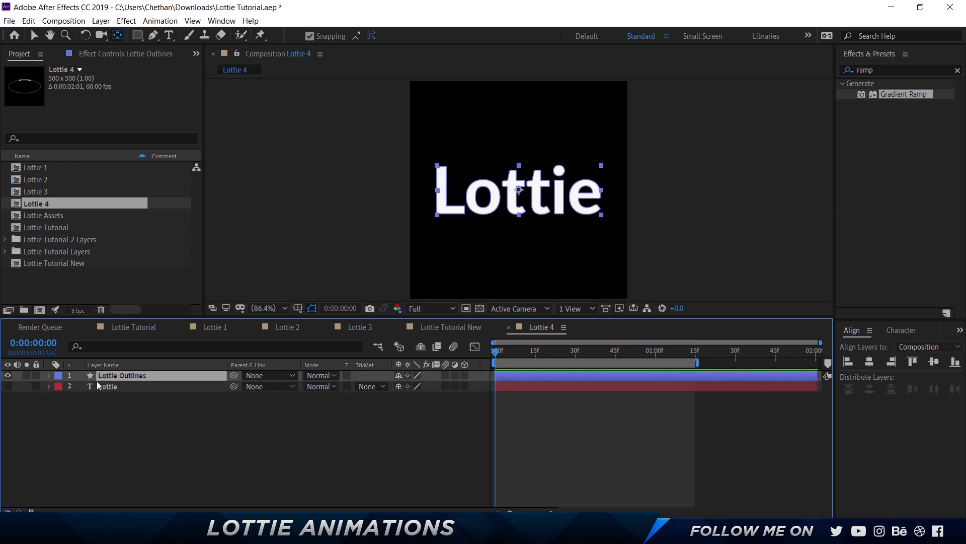
{"action": "left_click", "coordinate": [48, 375]}
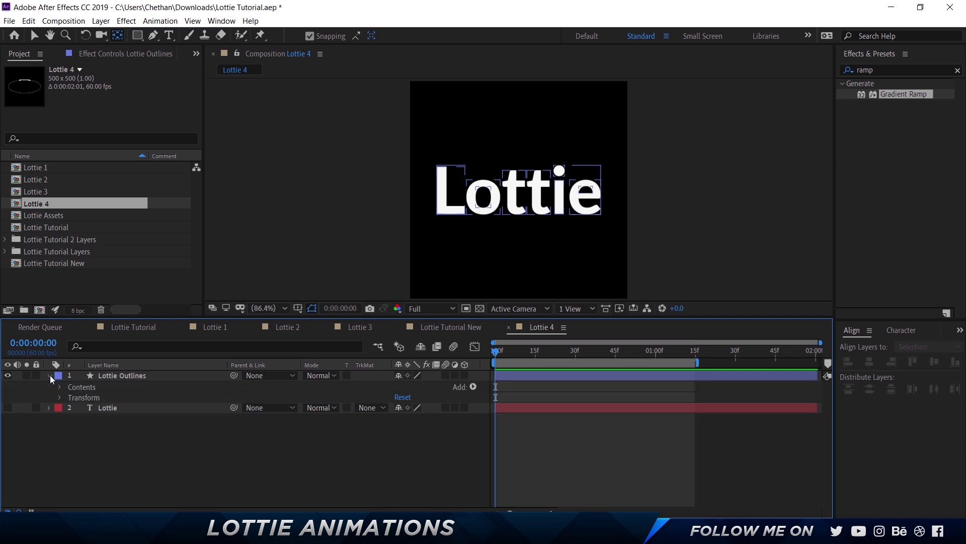
{"action": "left_click", "coordinate": [59, 387]}
{"action": "left_click", "coordinate": [80, 398]}
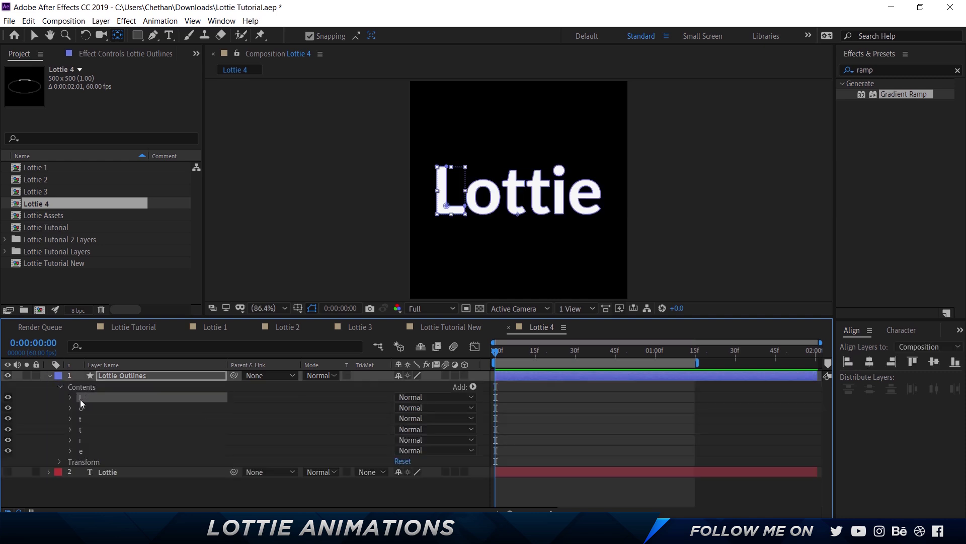
{"action": "left_click", "coordinate": [82, 409]}
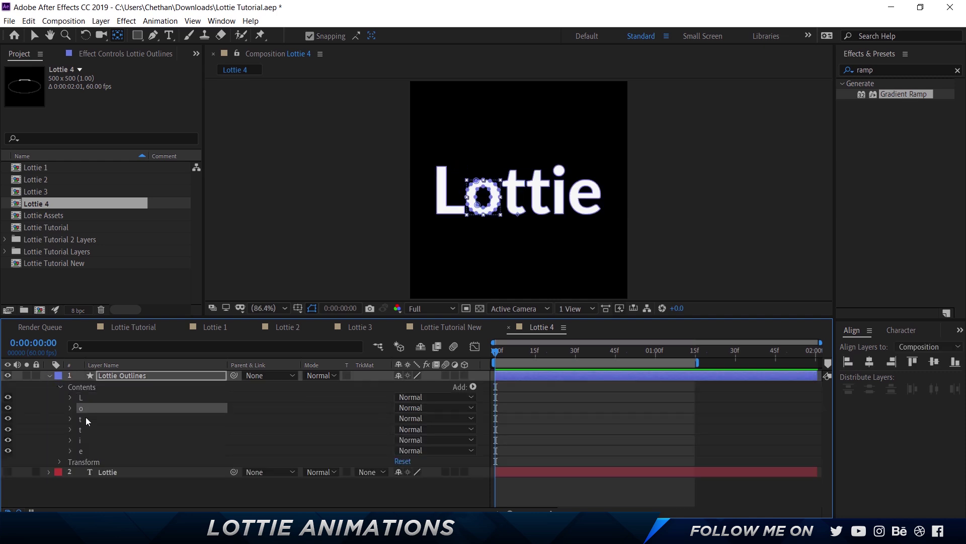
{"action": "left_click", "coordinate": [85, 418]}
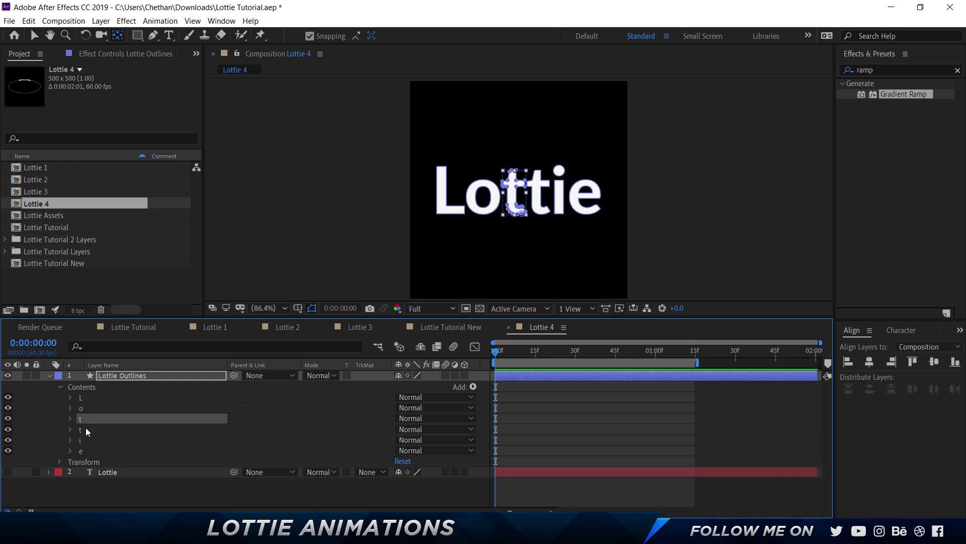
{"action": "left_click", "coordinate": [86, 428]}
{"action": "left_click", "coordinate": [86, 441]}
{"action": "left_click", "coordinate": [85, 451]}
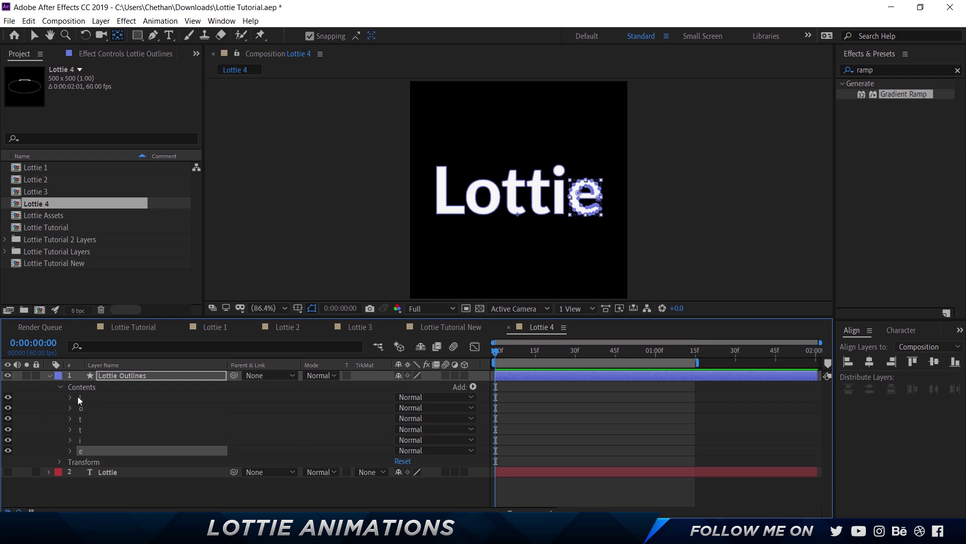
Step: Examine the path and transform properties of the letter L in Lottie Outlines, then deselect the layer
{"action": "left_click", "coordinate": [70, 397]}
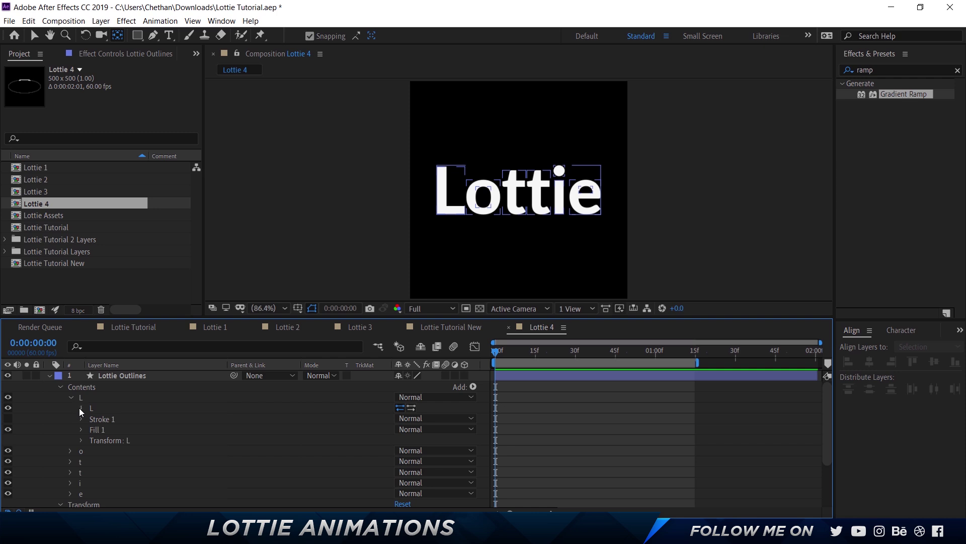
{"action": "left_click", "coordinate": [81, 408]}
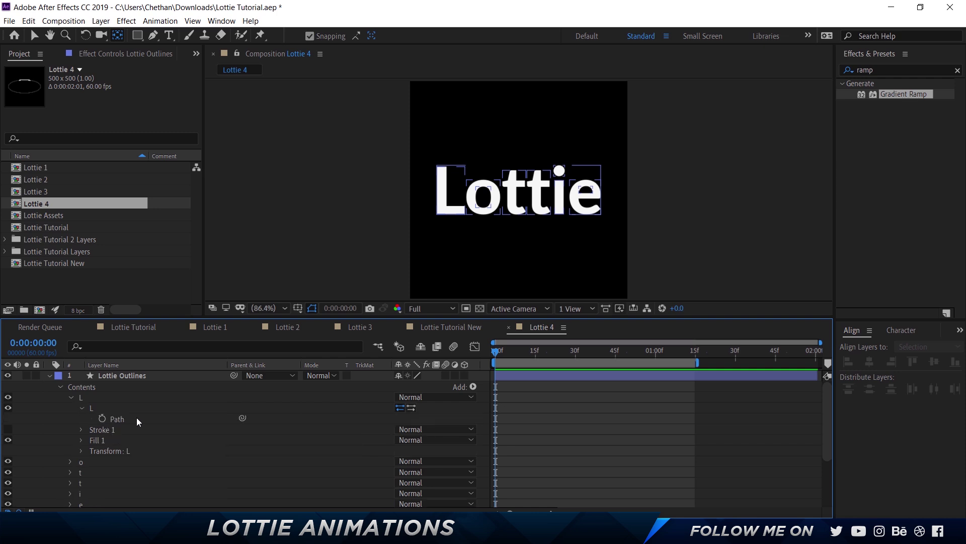
{"action": "left_click", "coordinate": [137, 419]}
{"action": "left_click", "coordinate": [81, 408]}
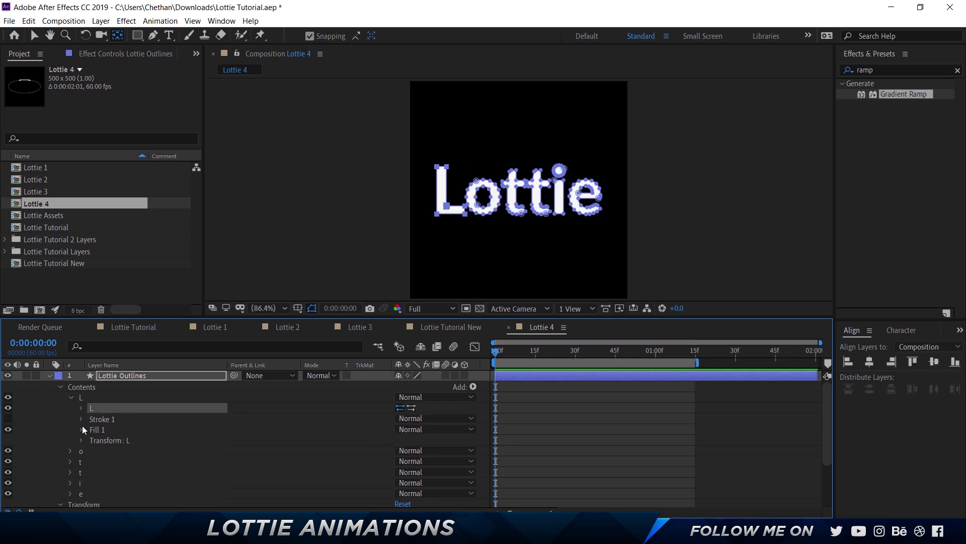
{"action": "left_click", "coordinate": [81, 440]}
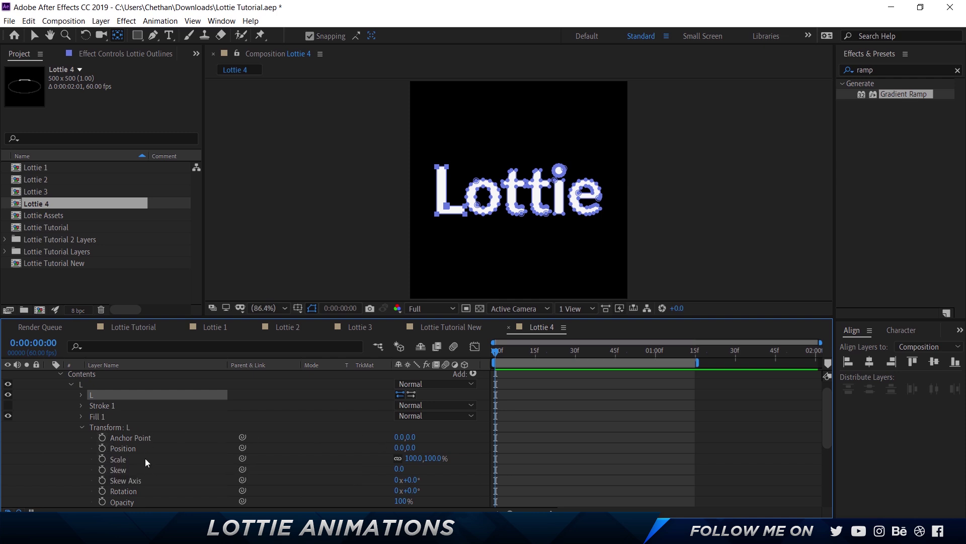
{"action": "scroll", "coordinate": [145, 458], "scroll_direction": "down", "scroll_amount": 3}
{"action": "key", "text": "v"}
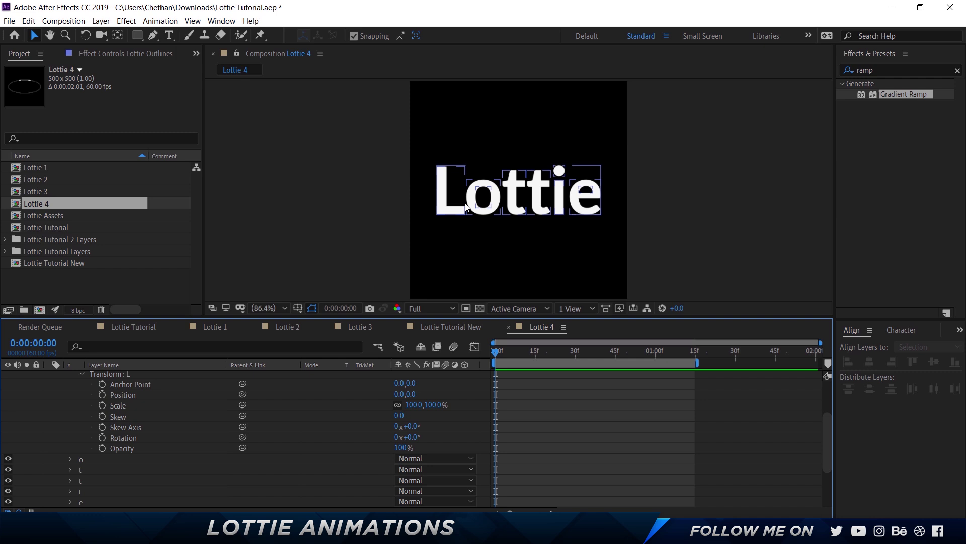
{"action": "left_click", "coordinate": [421, 199]}
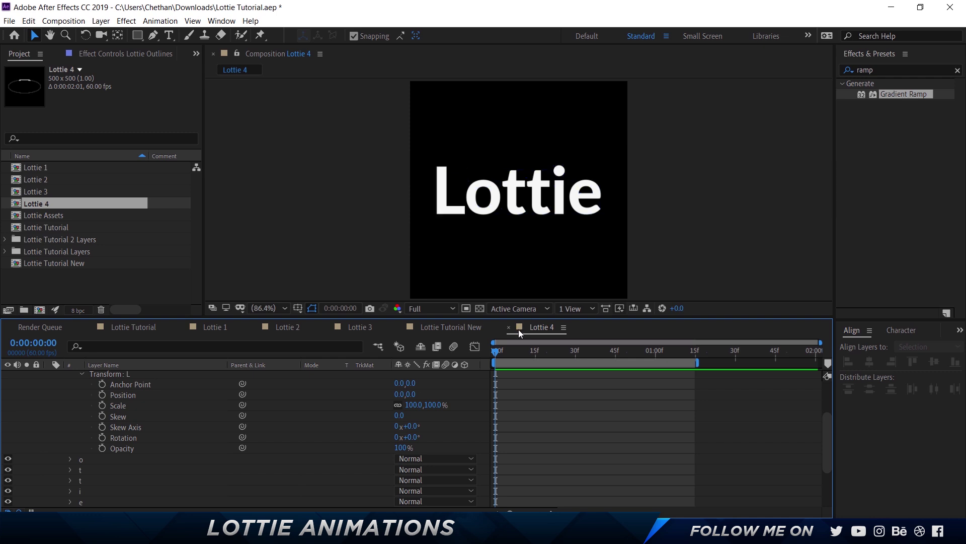
Step: Open the Lottie 2 composition, solo the Back ellipse layer, and inspect its stroke options and stroke colour without changing them
{"action": "left_click", "coordinate": [282, 327]}
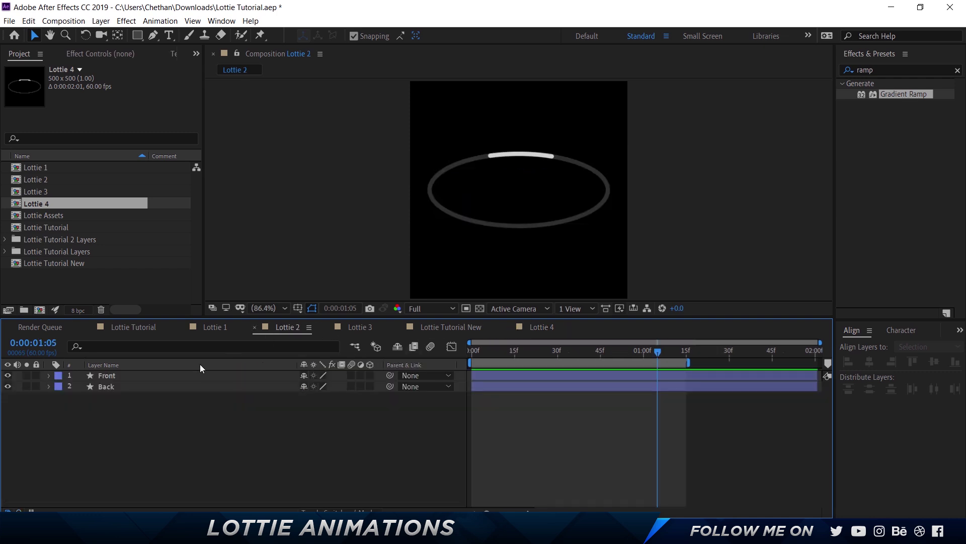
{"action": "left_click", "coordinate": [130, 387]}
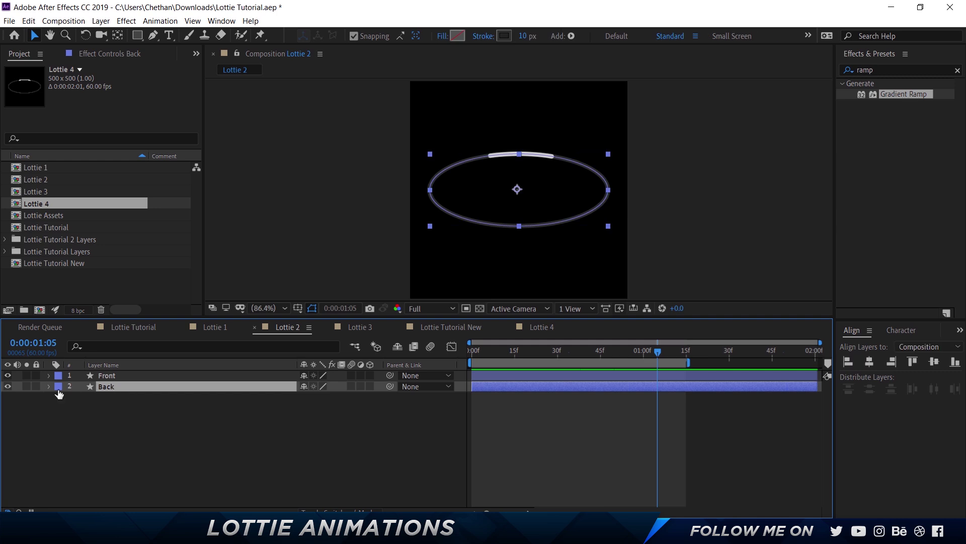
{"action": "left_click", "coordinate": [26, 386]}
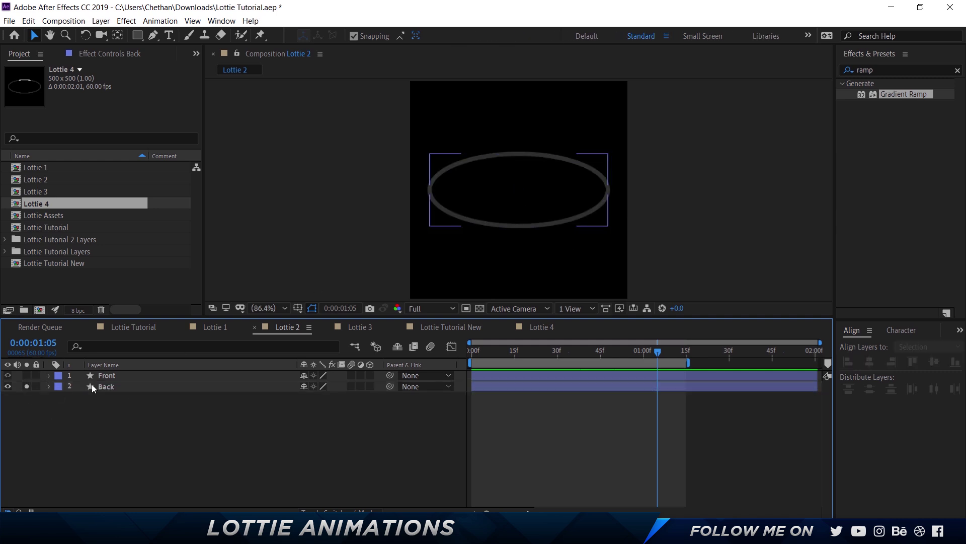
{"action": "left_click", "coordinate": [133, 386]}
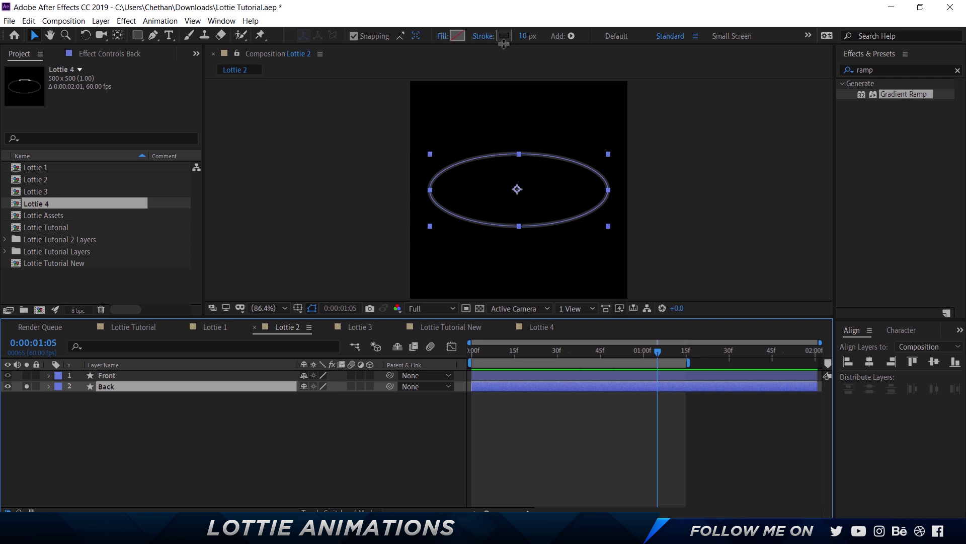
{"action": "left_click", "coordinate": [484, 36]}
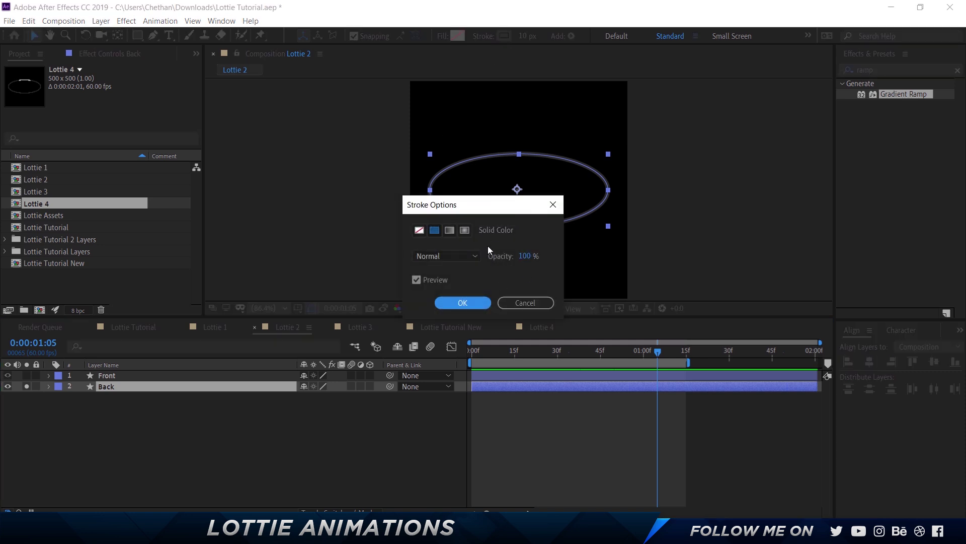
{"action": "left_click", "coordinate": [483, 303]}
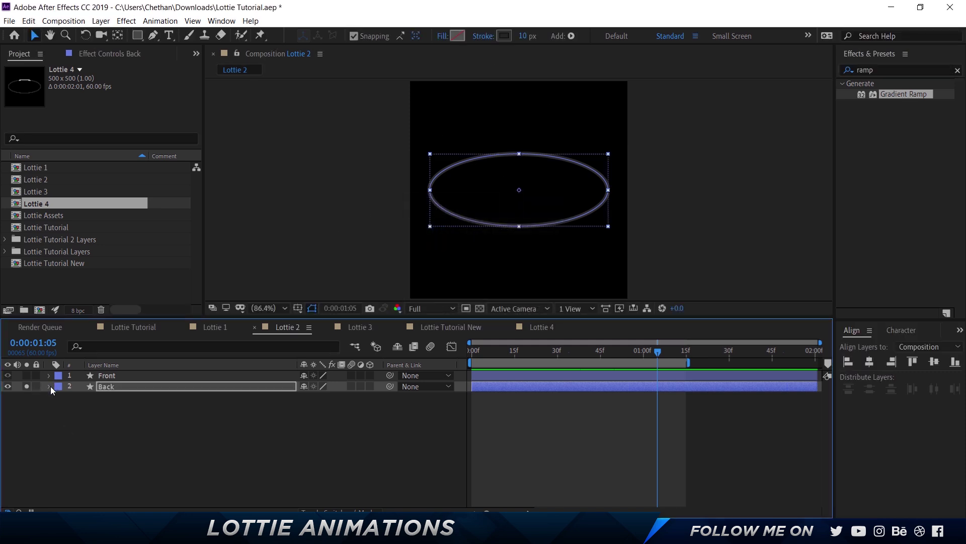
{"action": "left_click", "coordinate": [504, 36]}
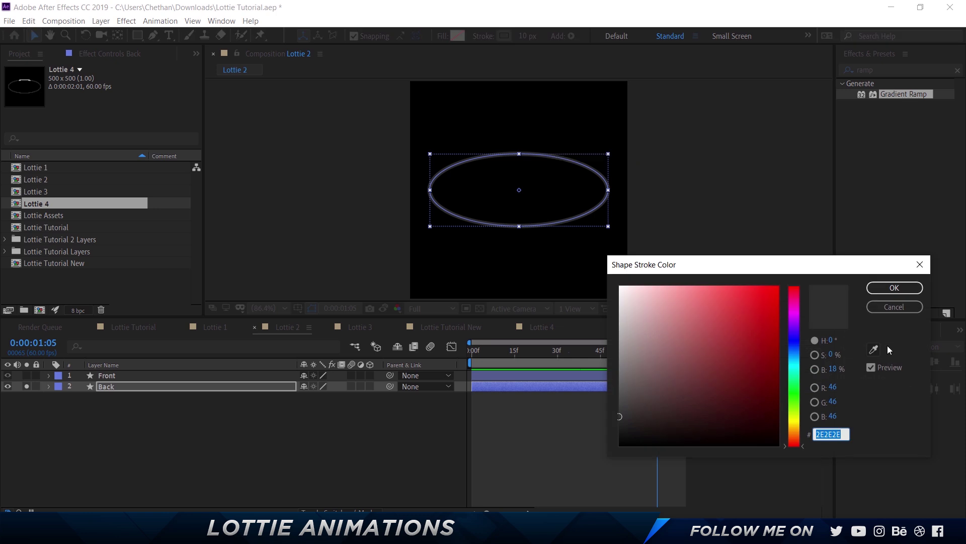
{"action": "left_click", "coordinate": [898, 307]}
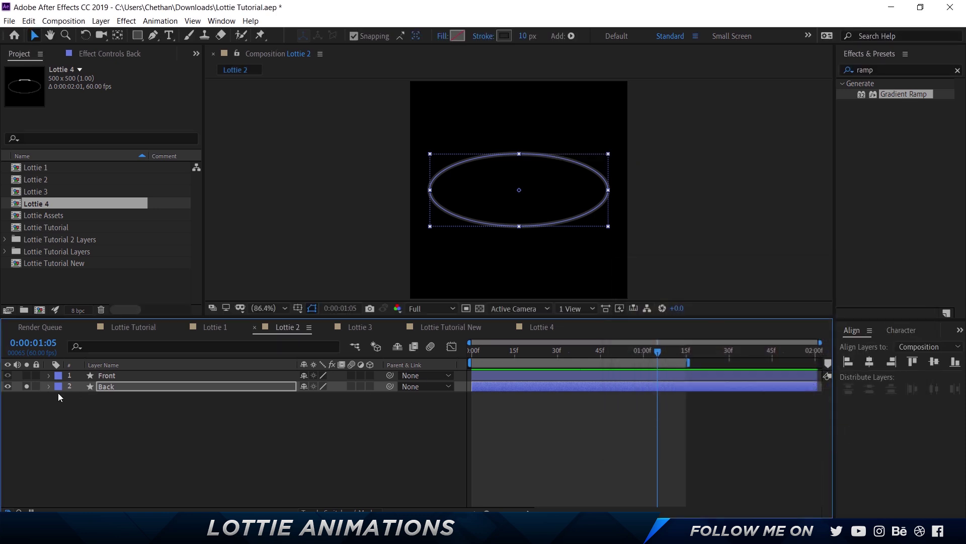
{"action": "left_click", "coordinate": [104, 376]}
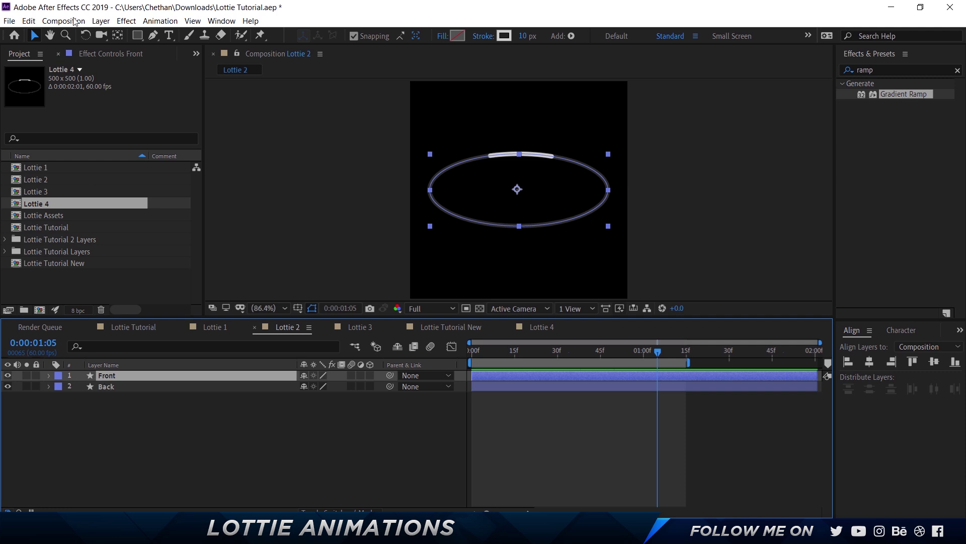
{"action": "left_click", "coordinate": [34, 23]}
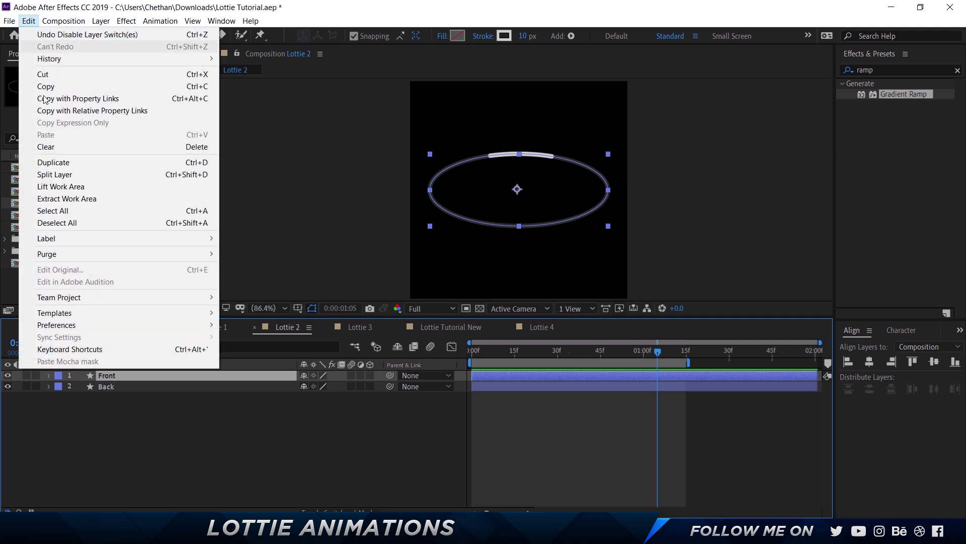
{"action": "left_click", "coordinate": [132, 409]}
Step: Hide the Front layer, duplicate the Back layer and rename the copy Front
{"action": "left_click", "coordinate": [114, 376]}
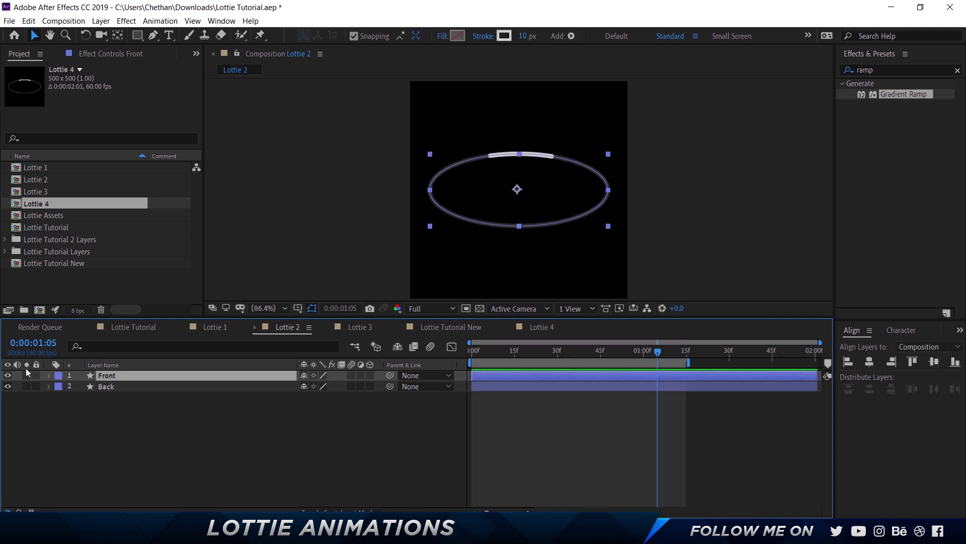
{"action": "left_click", "coordinate": [7, 375]}
{"action": "left_click", "coordinate": [114, 385]}
{"action": "key", "text": "ctrl+d"}
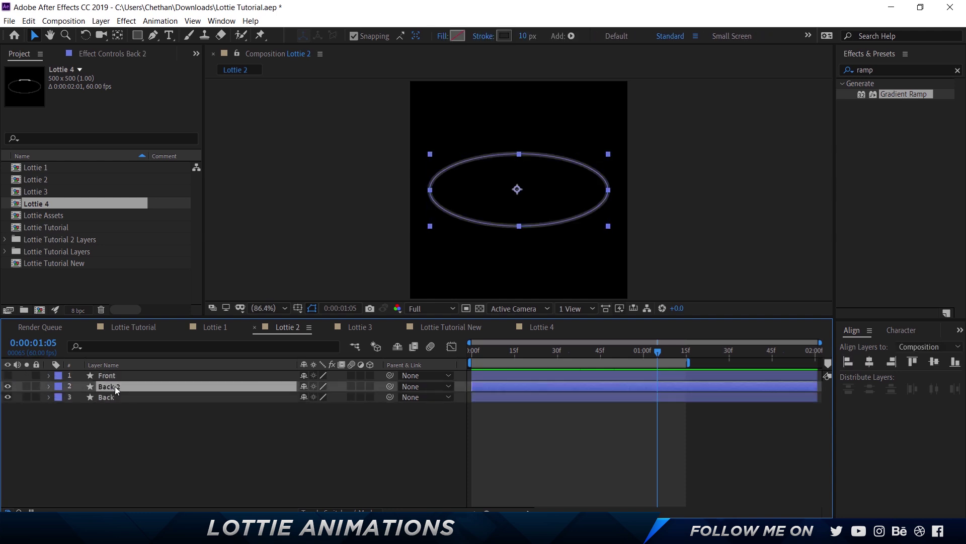
{"action": "right_click", "coordinate": [115, 385]}
{"action": "key", "text": "Escape"}
{"action": "key", "text": "Return"}
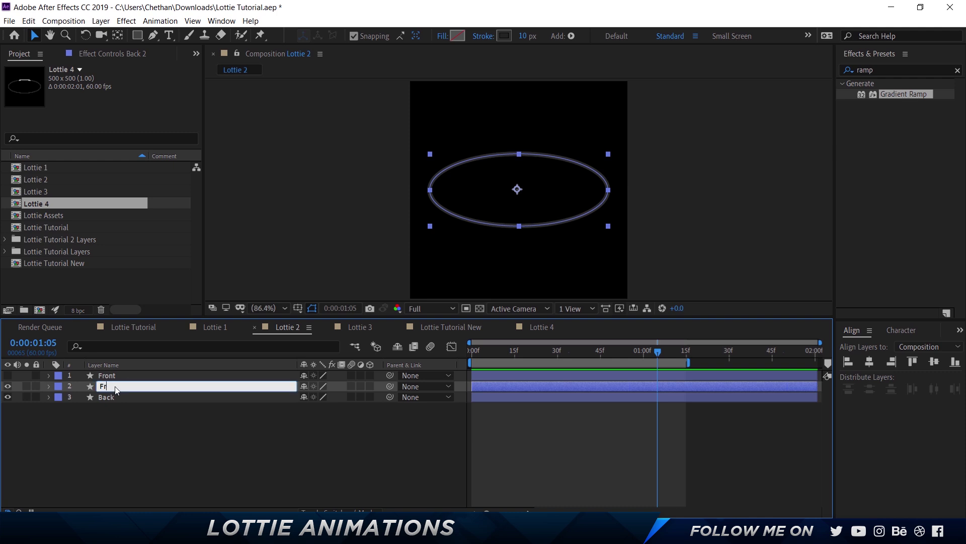
{"action": "type", "text": "Front"}
{"action": "key", "text": "Return"}
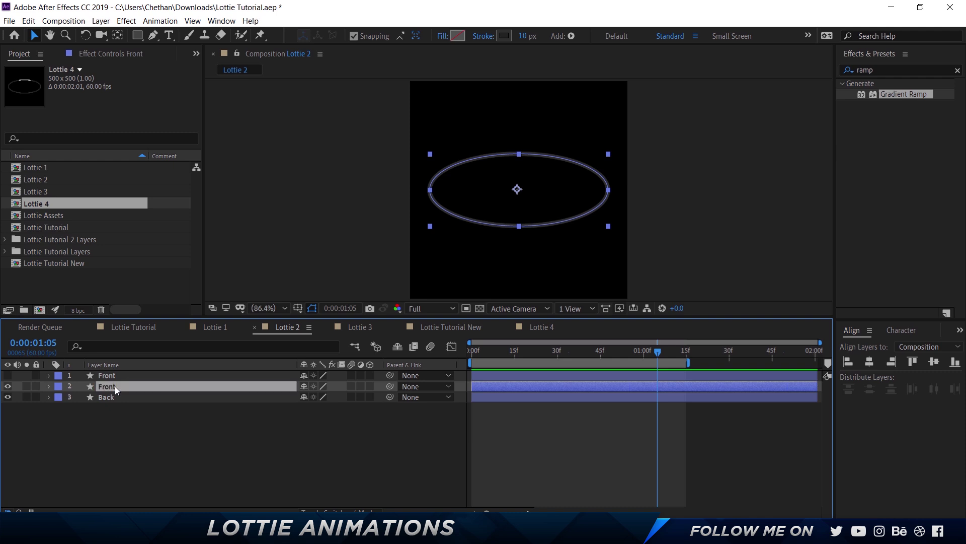
Step: Set the stroke colour of the duplicated Front ellipse to white, FFFFFF
{"action": "left_click", "coordinate": [48, 386]}
{"action": "left_click", "coordinate": [504, 36]}
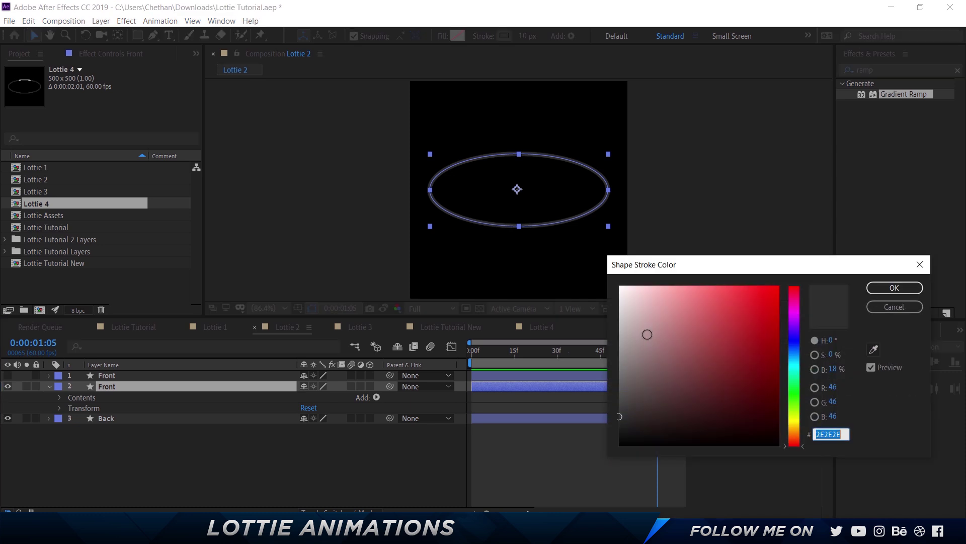
{"action": "type", "text": "FFFFFF"}
{"action": "left_click", "coordinate": [894, 288]}
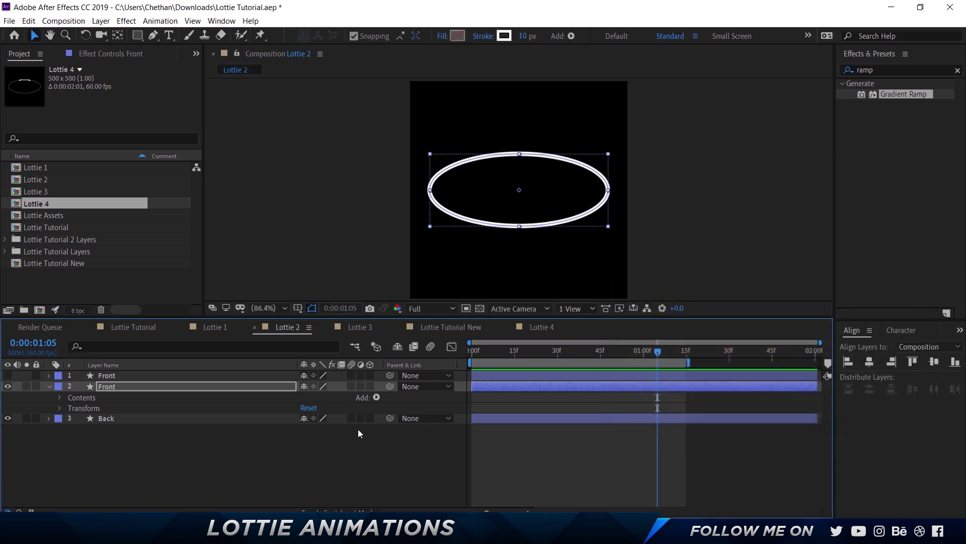
Step: Add Trim Paths to the duplicated Front ellipse with Start 34%, End 64% and Offset 55°
{"action": "left_click", "coordinate": [376, 397]}
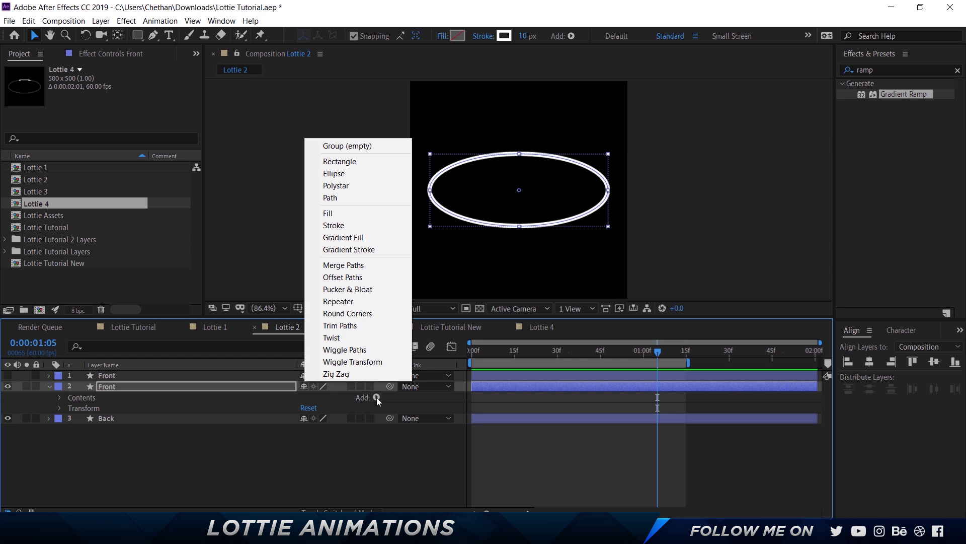
{"action": "left_click", "coordinate": [340, 325]}
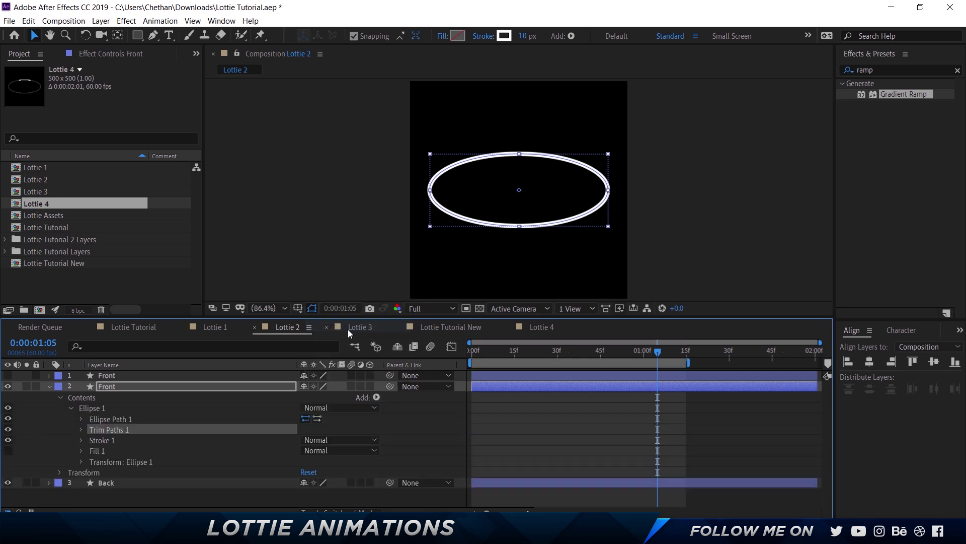
{"action": "left_click", "coordinate": [80, 430]}
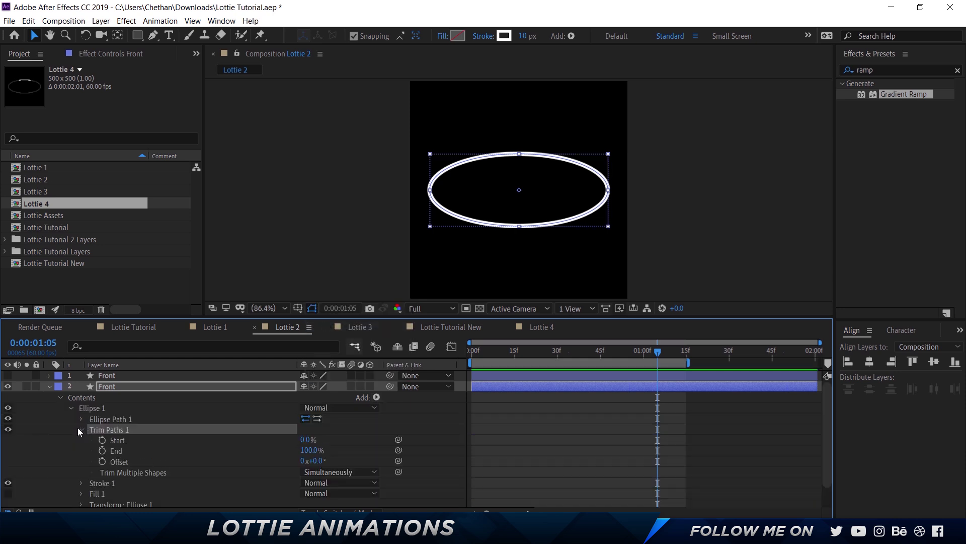
{"action": "left_click", "coordinate": [350, 431]}
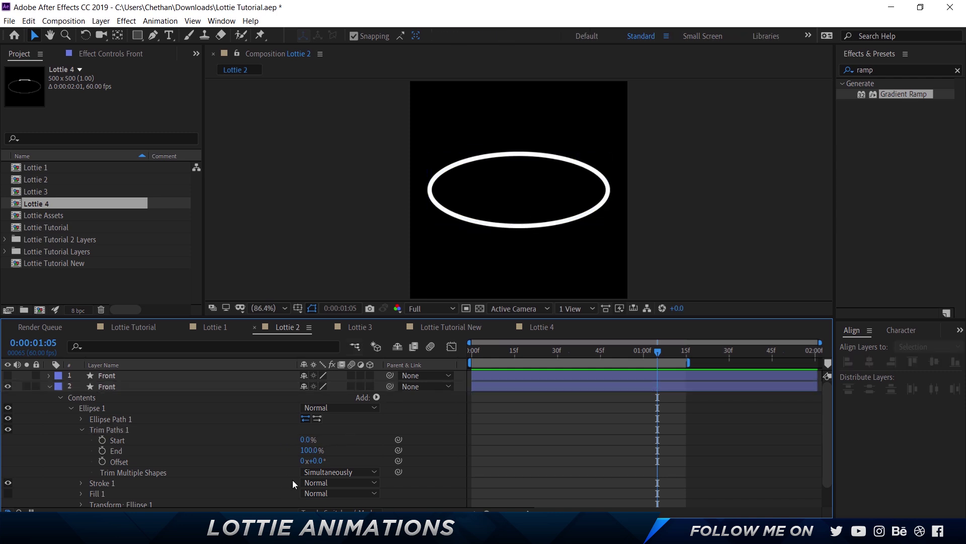
{"action": "mouse_move", "coordinate": [304, 439]}
{"action": "left_mouse_down"}
{"action": "mouse_move", "coordinate": [348, 432]}
{"action": "mouse_move", "coordinate": [288, 451]}
{"action": "mouse_move", "coordinate": [328, 459]}
{"action": "mouse_move", "coordinate": [414, 450]}
{"action": "mouse_move", "coordinate": [462, 423]}
{"action": "mouse_move", "coordinate": [324, 429]}
{"action": "left_mouse_up"}
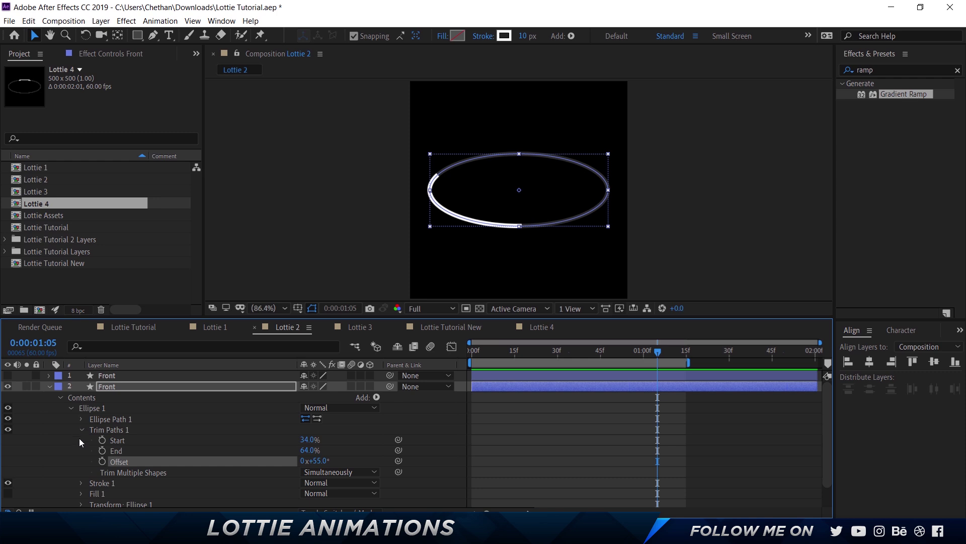
Step: Set the line cap of the duplicated Front ellipse's stroke to Round Cap
{"action": "left_click", "coordinate": [82, 483]}
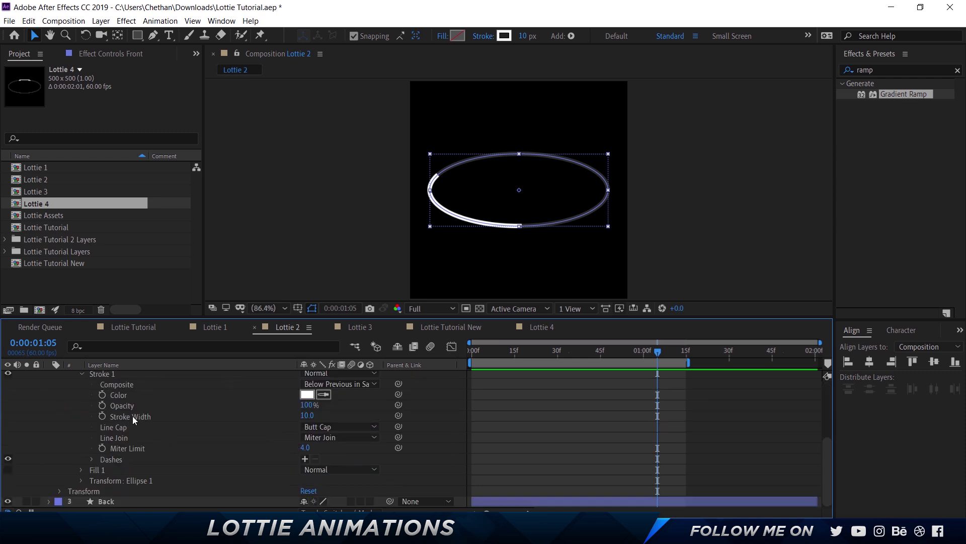
{"action": "left_click", "coordinate": [331, 427]}
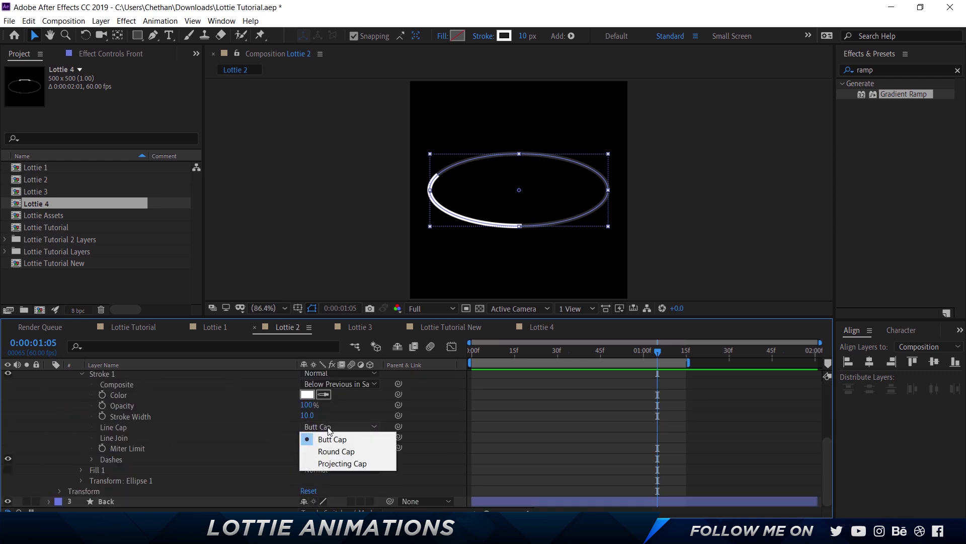
{"action": "left_click", "coordinate": [334, 451]}
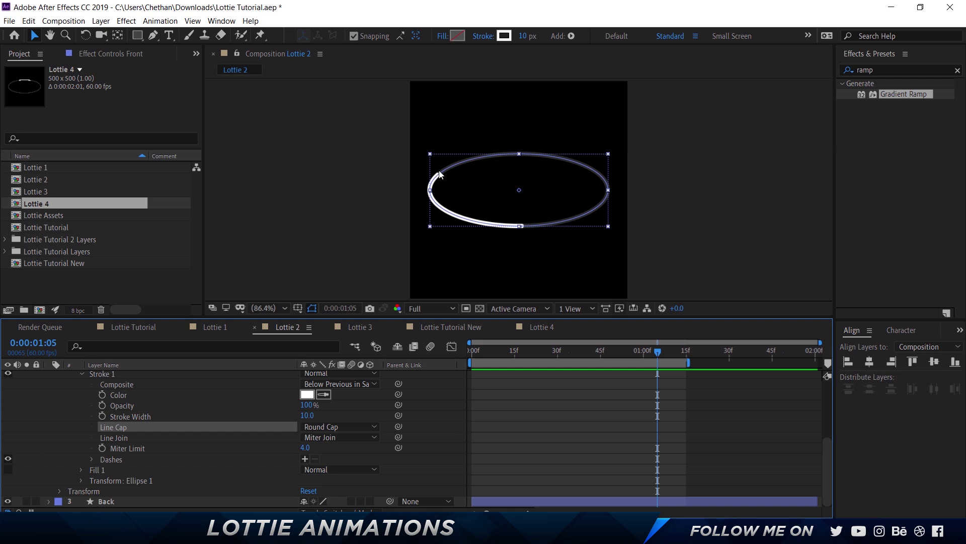
{"action": "left_click", "coordinate": [488, 412]}
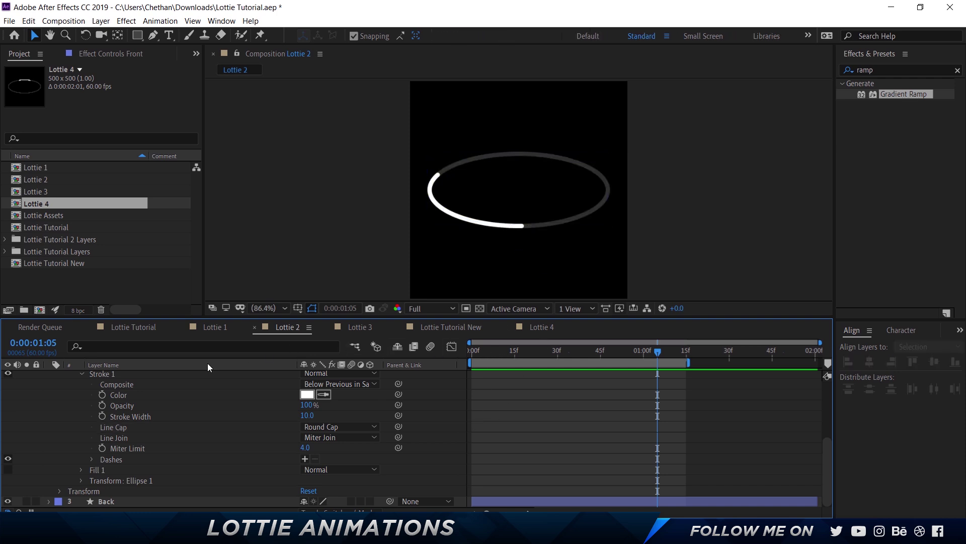
Step: Reveal the original Front layer's keyframes, show it in place of the duplicate, and preview the animation from the start
{"action": "scroll", "coordinate": [76, 394], "scroll_direction": "up", "scroll_amount": 5}
{"action": "left_click", "coordinate": [48, 386]}
{"action": "left_click", "coordinate": [119, 376]}
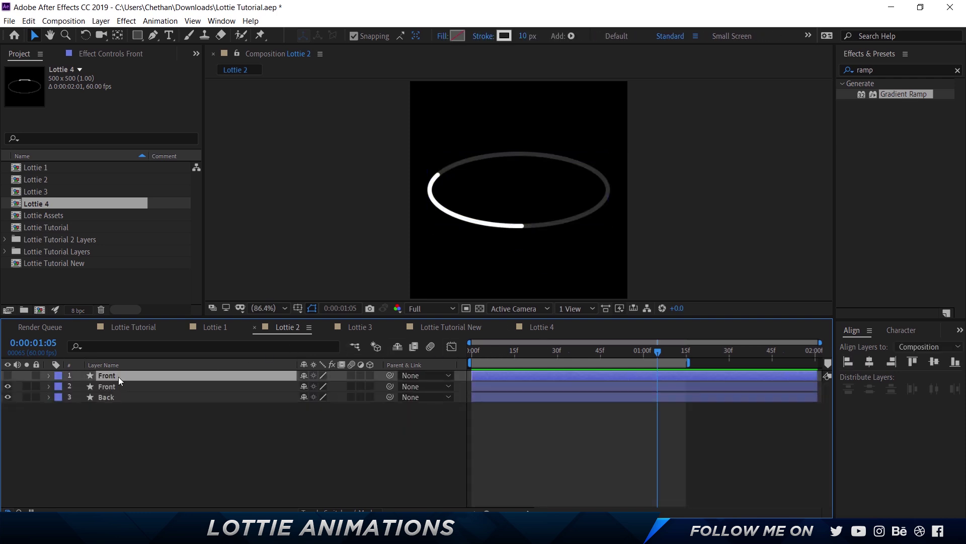
{"action": "key", "text": "u"}
{"action": "left_click_drag", "start_coordinate": [467, 349], "coordinate": [364, 355]}
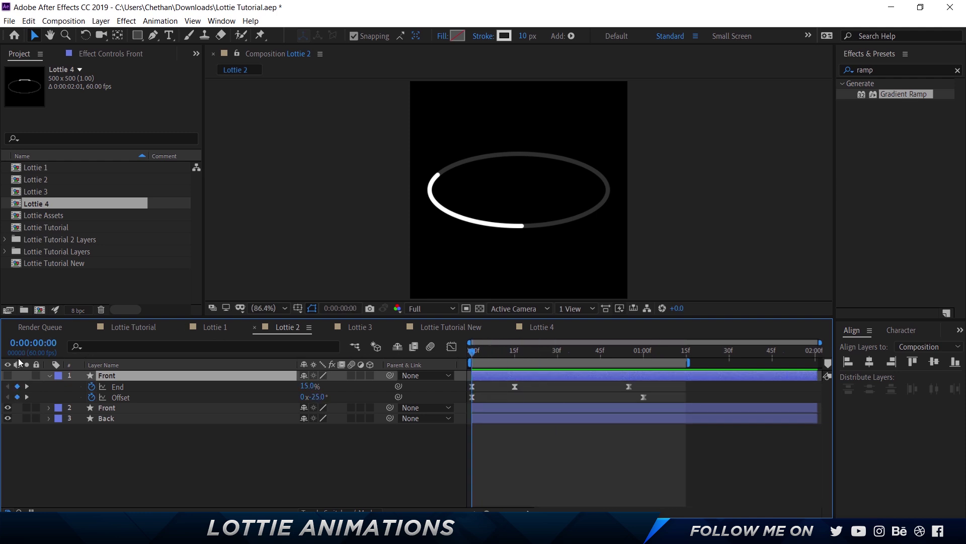
{"action": "left_click", "coordinate": [7, 375]}
{"action": "key", "text": "space"}
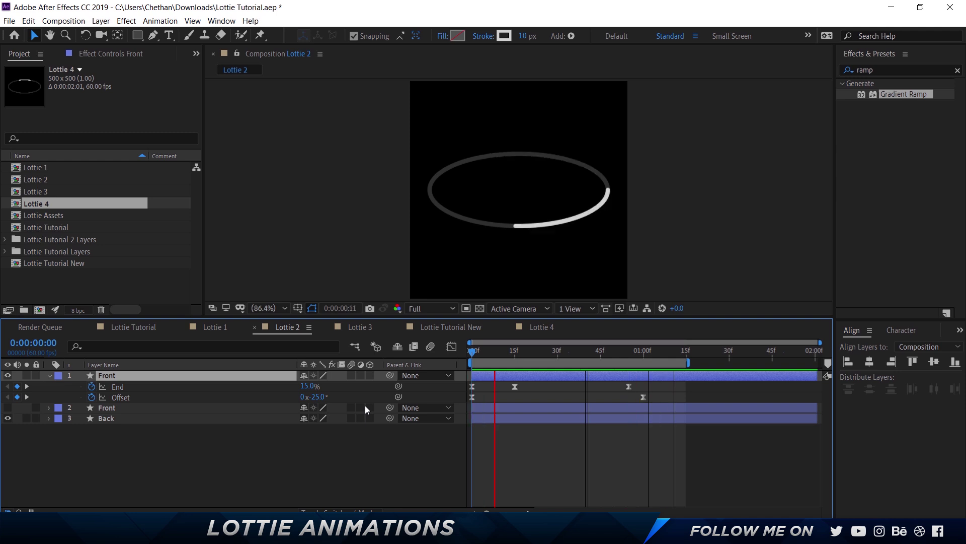
{"action": "left_click_drag", "start_coordinate": [543, 351], "coordinate": [536, 352]}
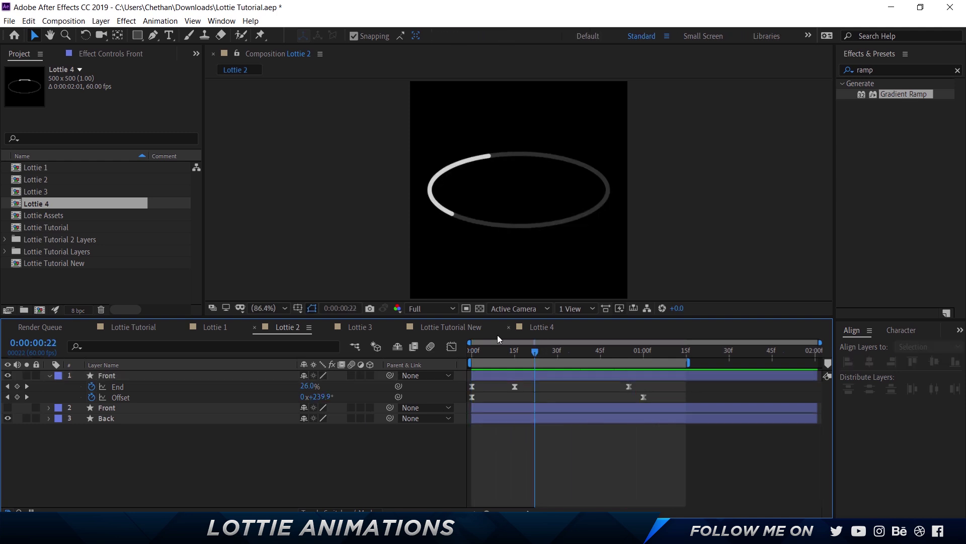
Step: Switch to the Lottie Tutorial New composition, open the LottieFiles extension, and reposition and enlarge its window to fit the composition list
{"action": "left_click", "coordinate": [452, 330]}
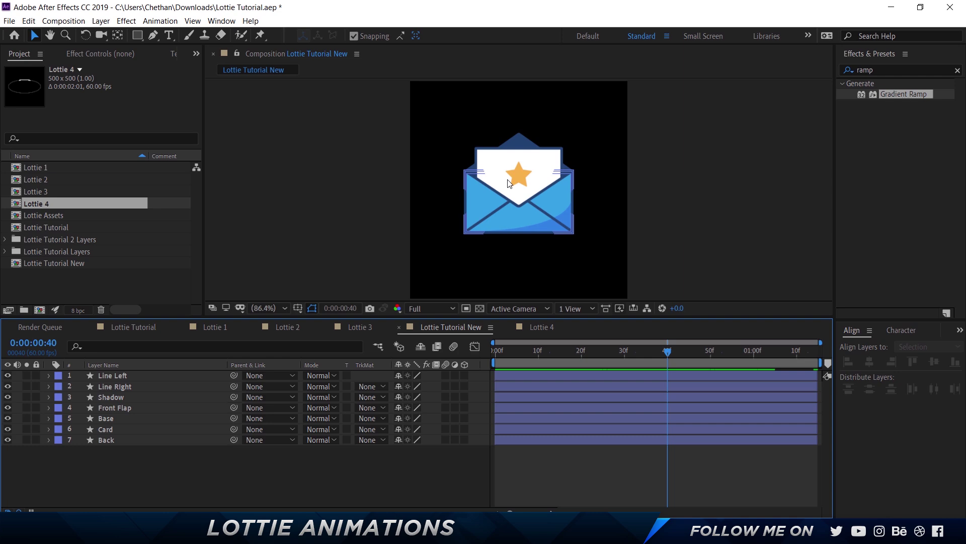
{"action": "left_click", "coordinate": [222, 20]}
{"action": "mouse_move", "coordinate": [269, 73]}
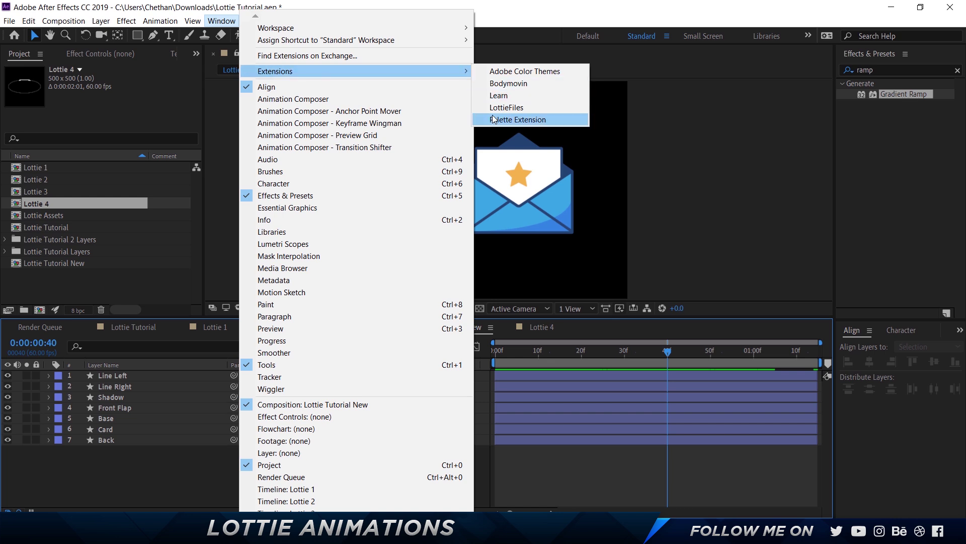
{"action": "left_click", "coordinate": [506, 107]}
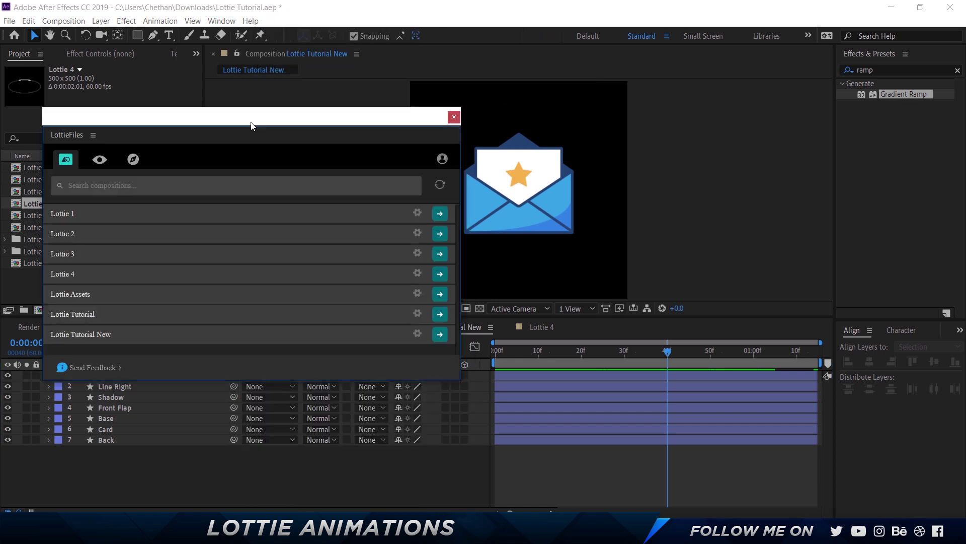
{"action": "left_click_drag", "start_coordinate": [251, 125], "coordinate": [235, 92]}
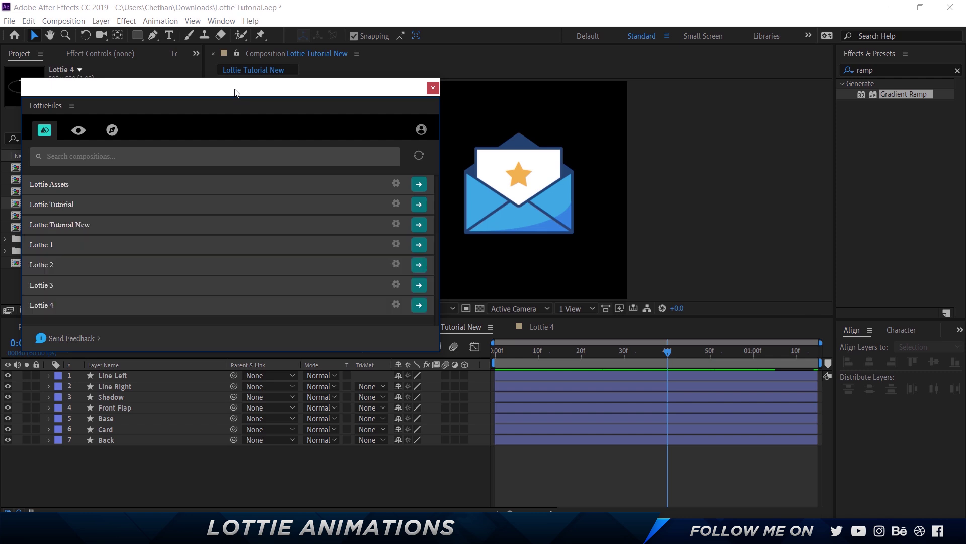
{"action": "left_click_drag", "start_coordinate": [281, 91], "coordinate": [331, 57]}
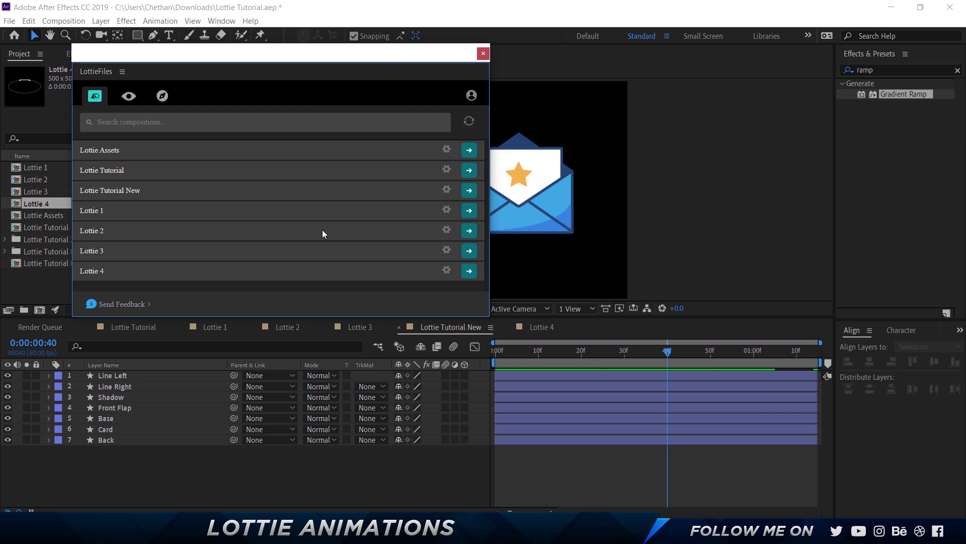
{"action": "left_click_drag", "start_coordinate": [289, 323], "coordinate": [290, 363]}
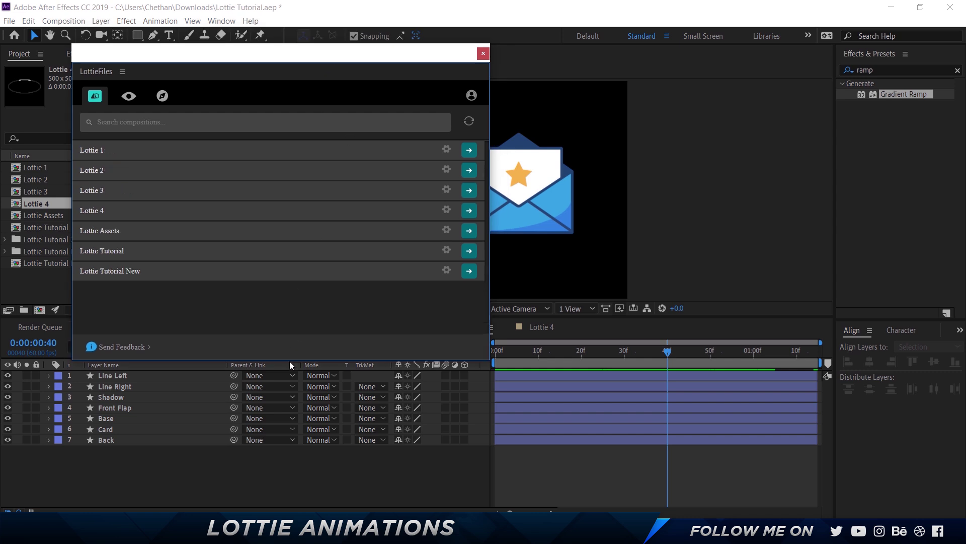
Step: Review the export settings of Lottie Tutorial New in an enlarged window, including metadata, assets and advanced options, and save them
{"action": "left_click", "coordinate": [450, 273]}
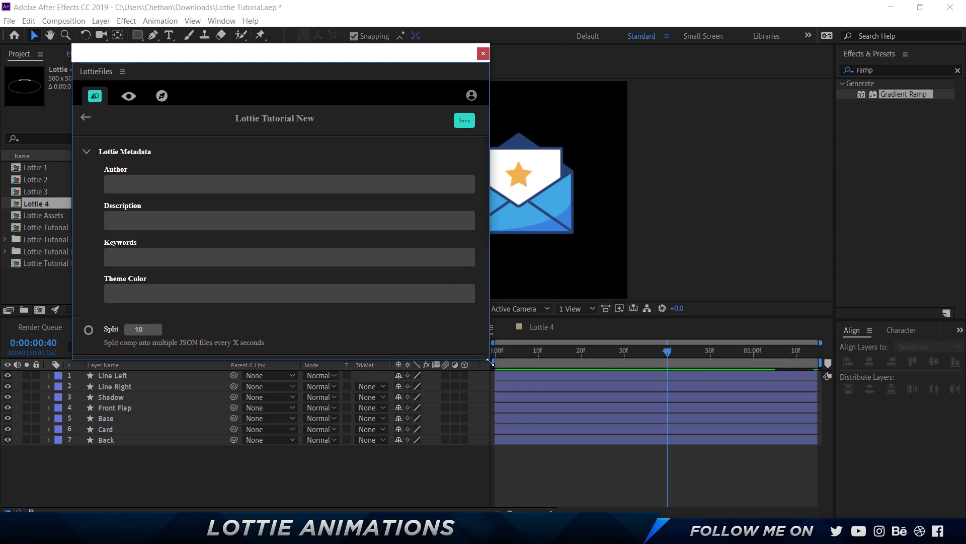
{"action": "left_click_drag", "start_coordinate": [489, 361], "coordinate": [776, 470]}
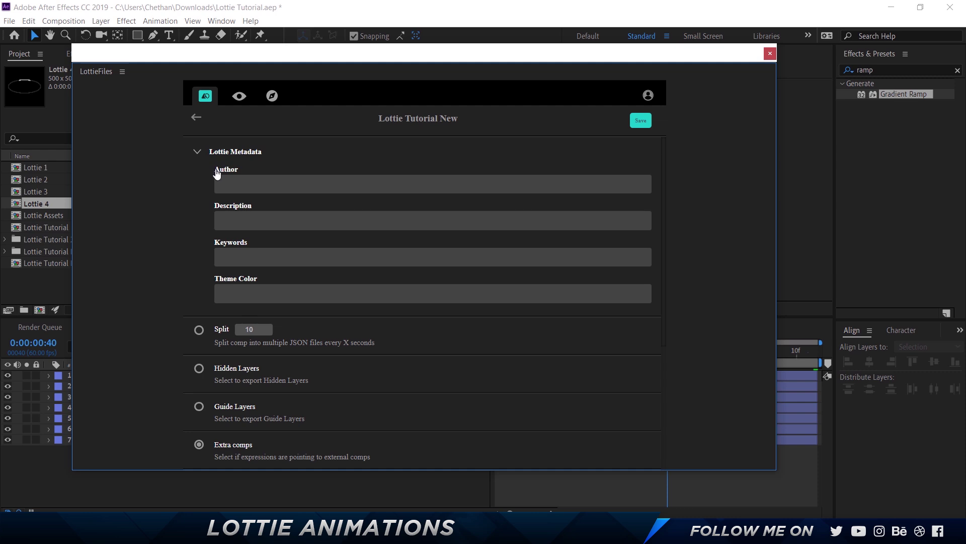
{"action": "left_click", "coordinate": [196, 157]}
{"action": "left_click", "coordinate": [197, 157]}
{"action": "left_click", "coordinate": [196, 157]}
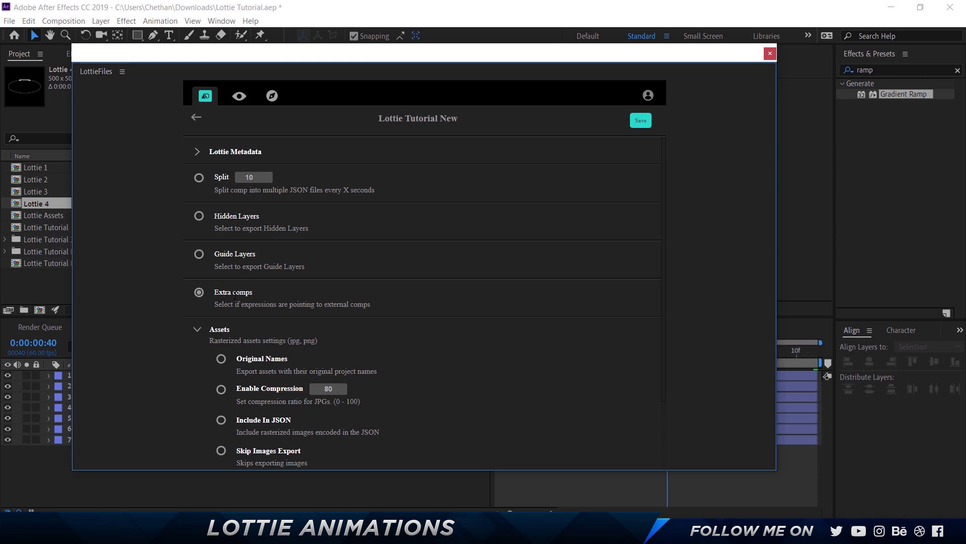
{"action": "scroll", "coordinate": [234, 295], "scroll_direction": "down", "scroll_amount": 3}
{"action": "left_click", "coordinate": [199, 229]}
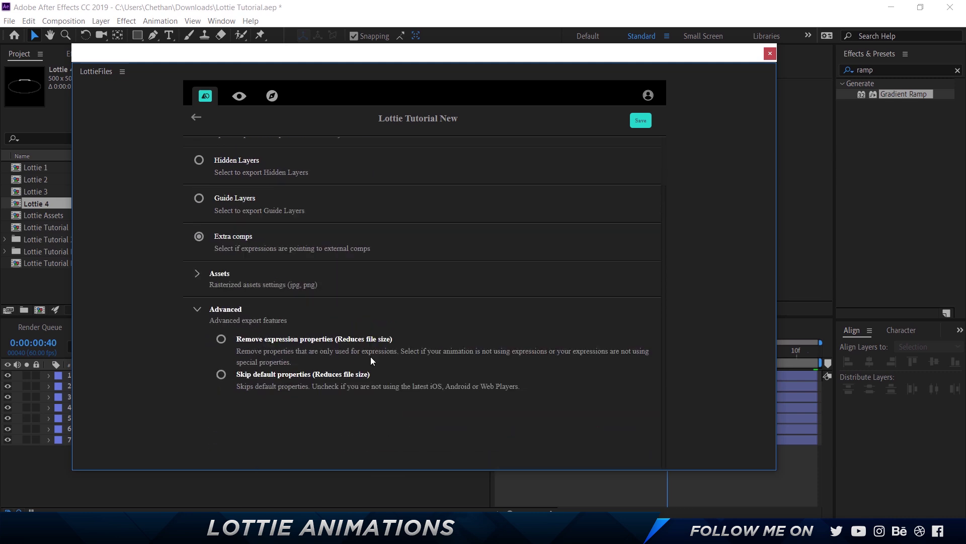
{"action": "left_click", "coordinate": [197, 311]}
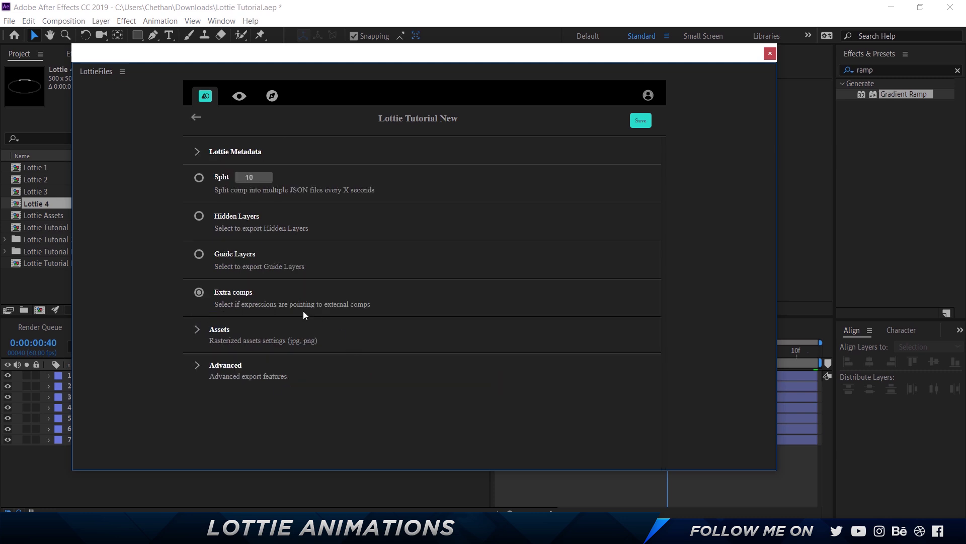
{"action": "left_click", "coordinate": [643, 126]}
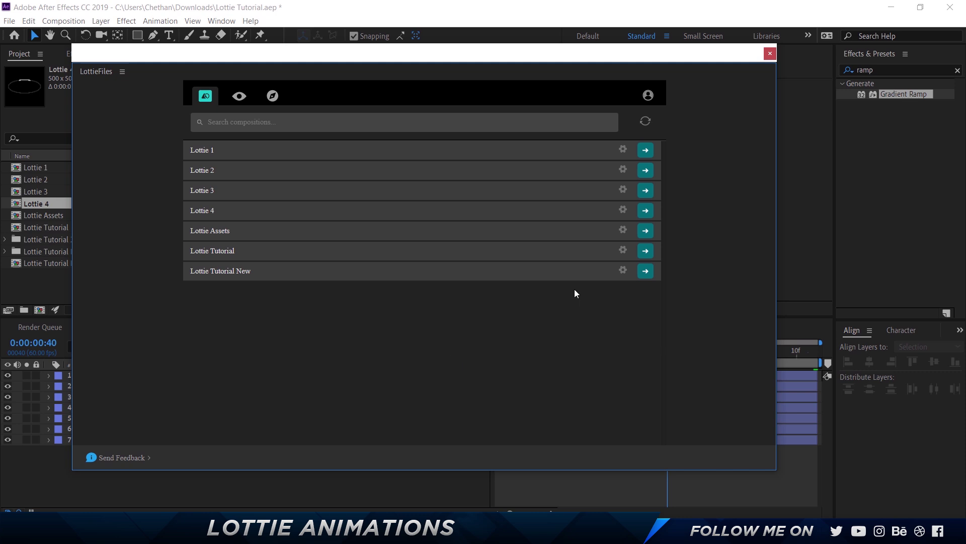
Step: Render the Lottie Tutorial New composition and examine its preview playback and render graph
{"action": "left_click", "coordinate": [646, 271]}
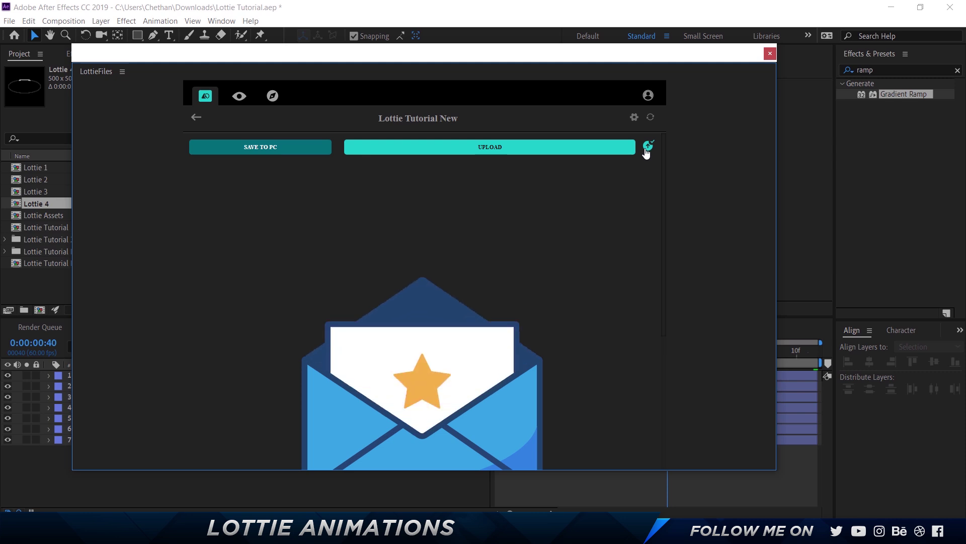
{"action": "scroll", "coordinate": [502, 233], "scroll_direction": "down", "scroll_amount": 3}
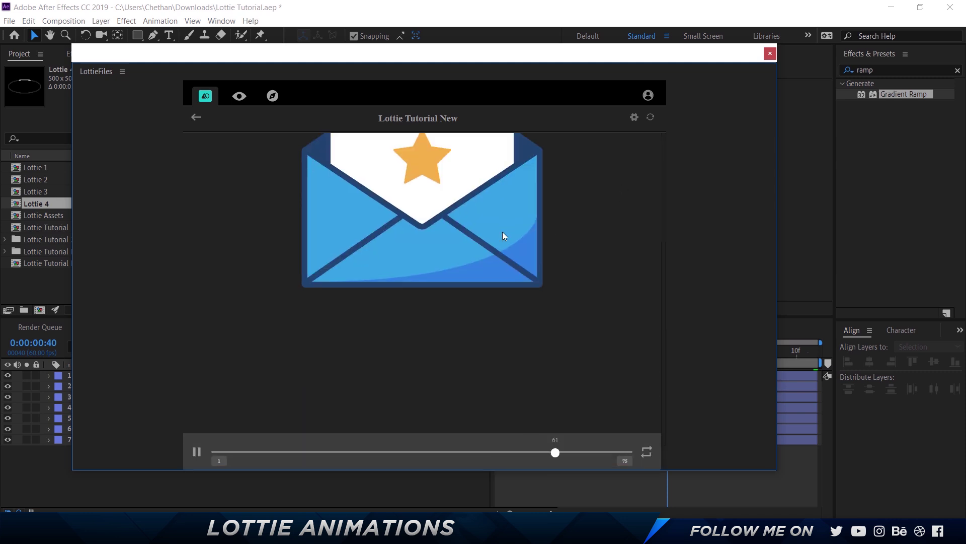
{"action": "scroll", "coordinate": [502, 231], "scroll_direction": "down", "scroll_amount": 2}
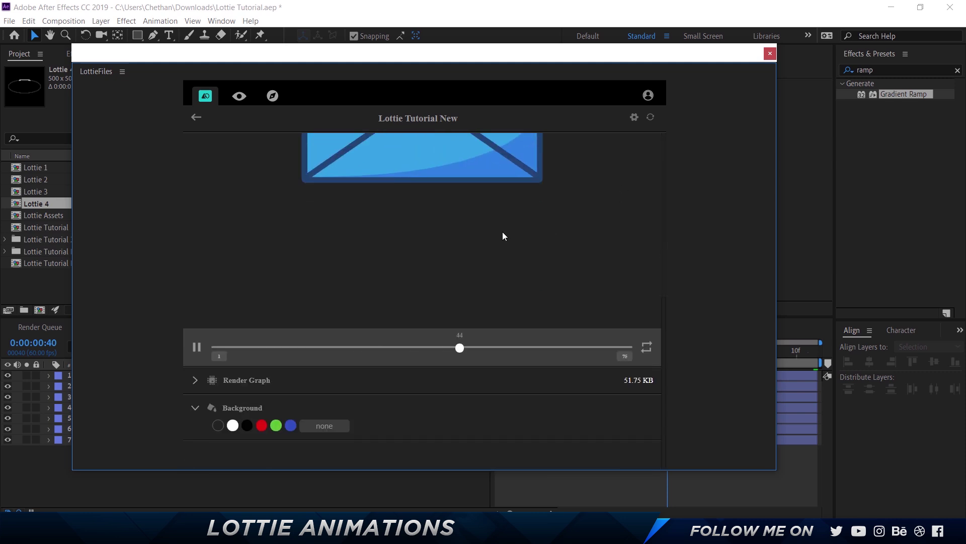
{"action": "left_click", "coordinate": [197, 349]}
{"action": "left_click", "coordinate": [196, 377]}
{"action": "scroll", "coordinate": [267, 363], "scroll_direction": "down", "scroll_amount": 2}
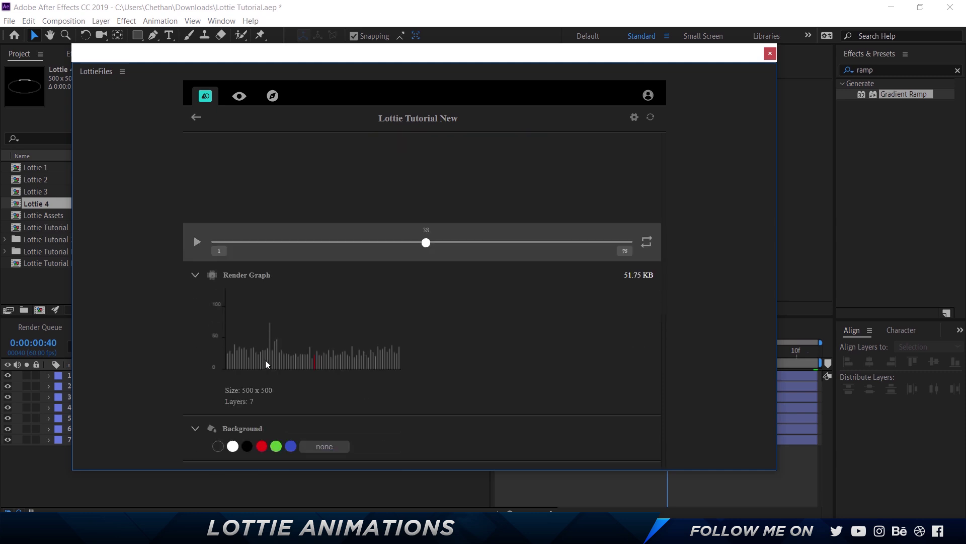
{"action": "left_click", "coordinate": [191, 247]}
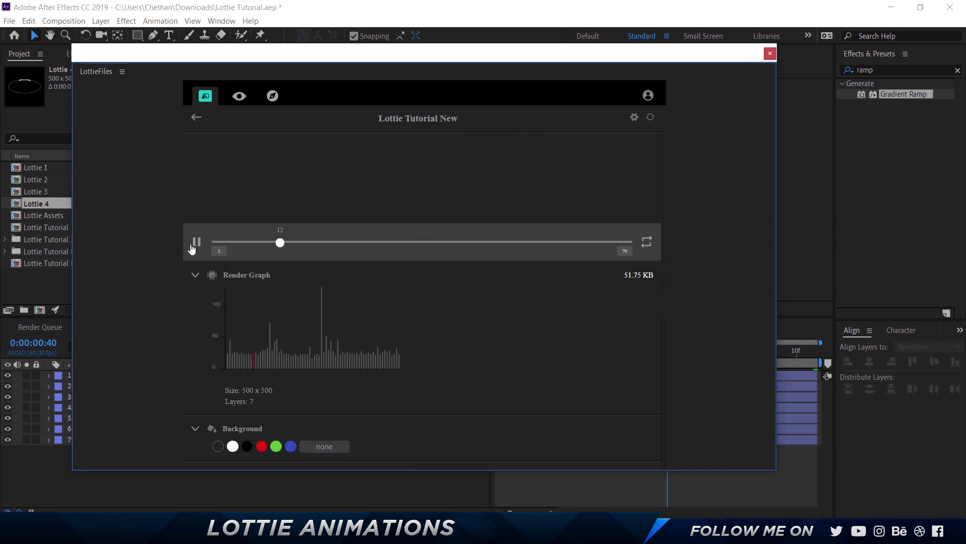
{"action": "left_click", "coordinate": [213, 276]}
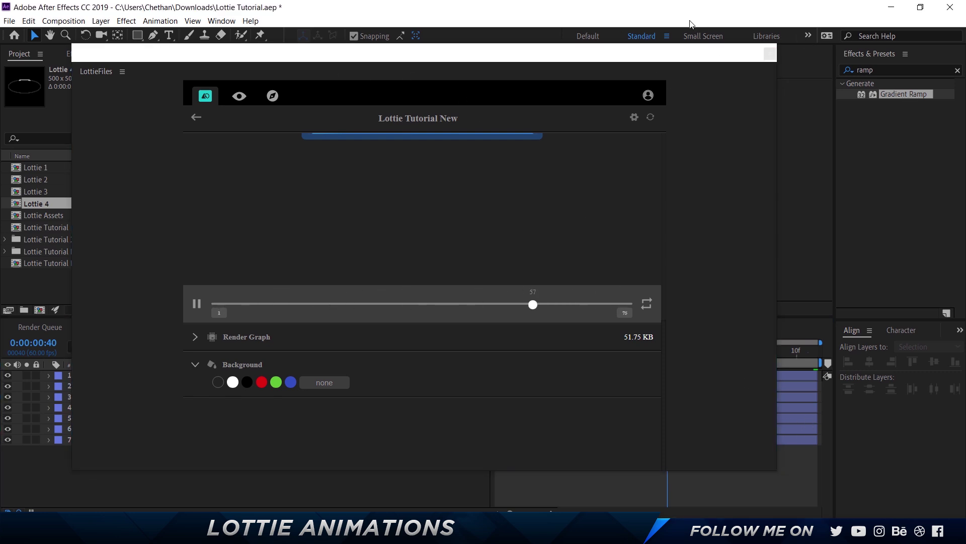
Step: Test the animation preview against red and blue backgrounds, finishing with red
{"action": "left_click_drag", "start_coordinate": [639, 55], "coordinate": [302, 130]}
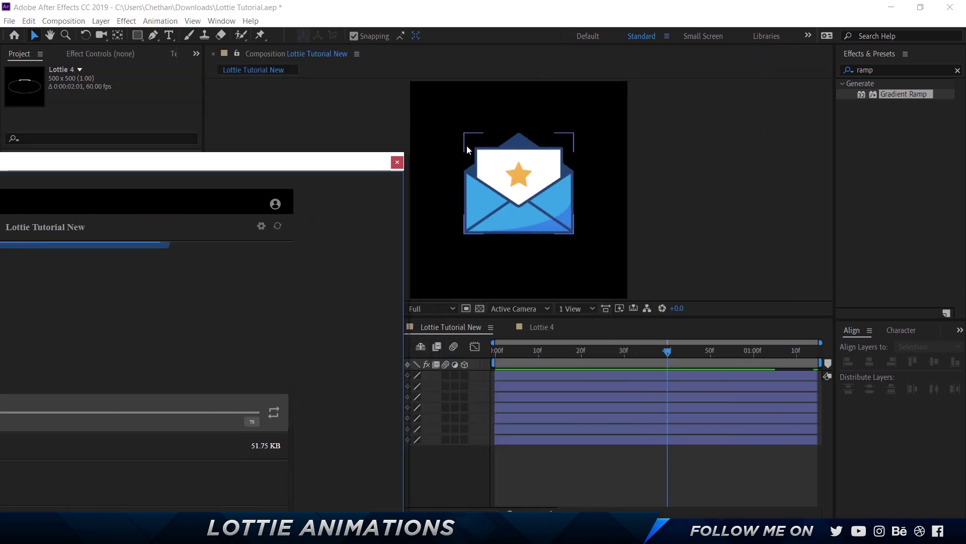
{"action": "left_click_drag", "start_coordinate": [256, 157], "coordinate": [587, 46]}
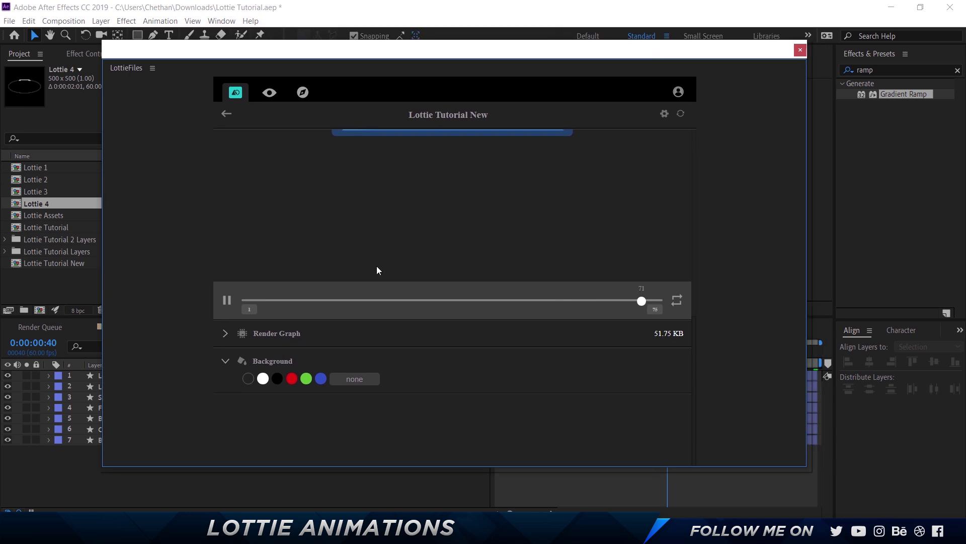
{"action": "left_click", "coordinate": [292, 378]}
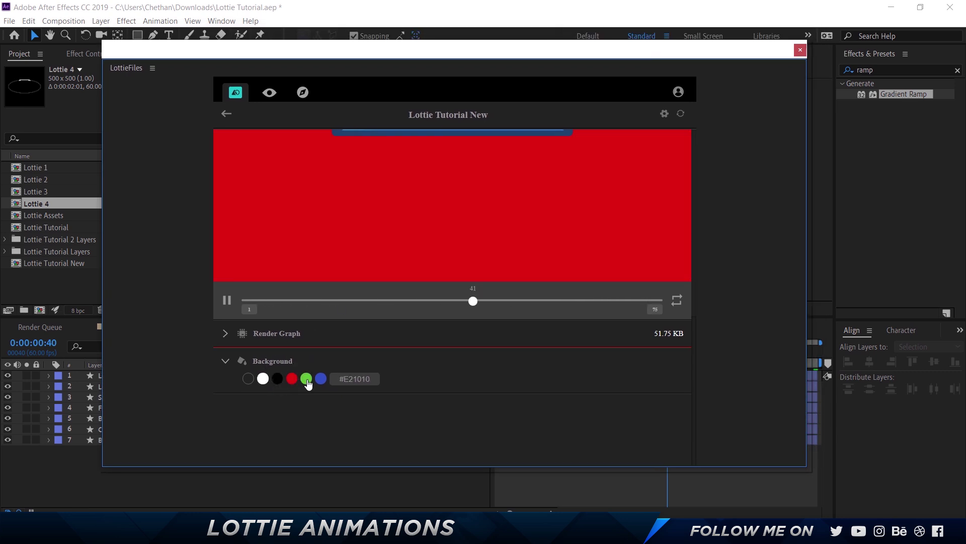
{"action": "left_click", "coordinate": [321, 379]}
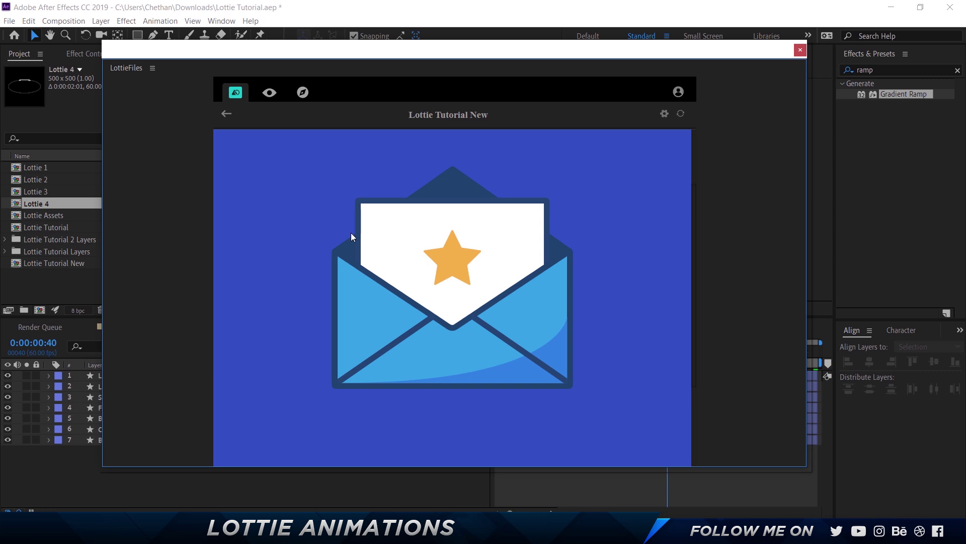
{"action": "scroll", "coordinate": [324, 428], "scroll_direction": "down", "scroll_amount": 5}
{"action": "left_click", "coordinate": [292, 379]}
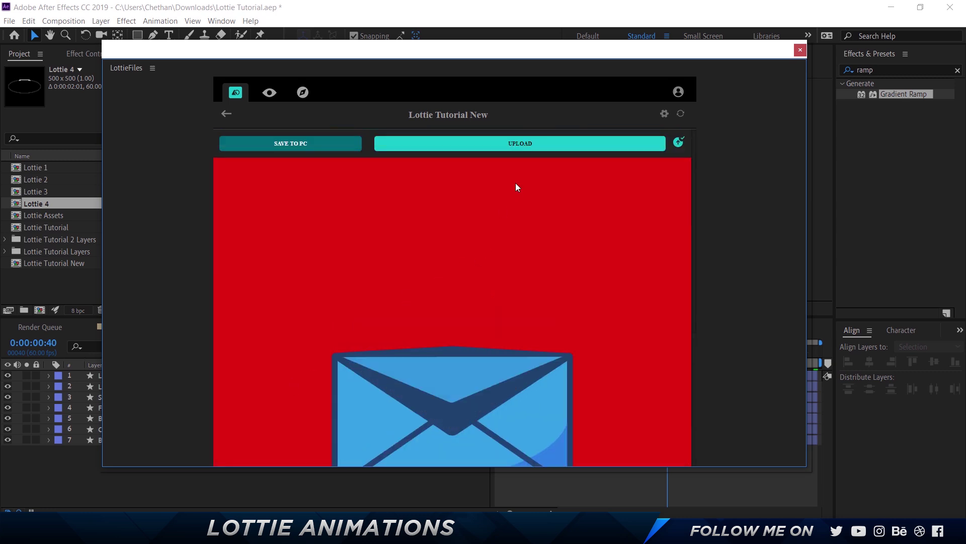
Step: Upload the animation to LottieFiles and show its QR code for testing in the mobile app
{"action": "left_click", "coordinate": [531, 145]}
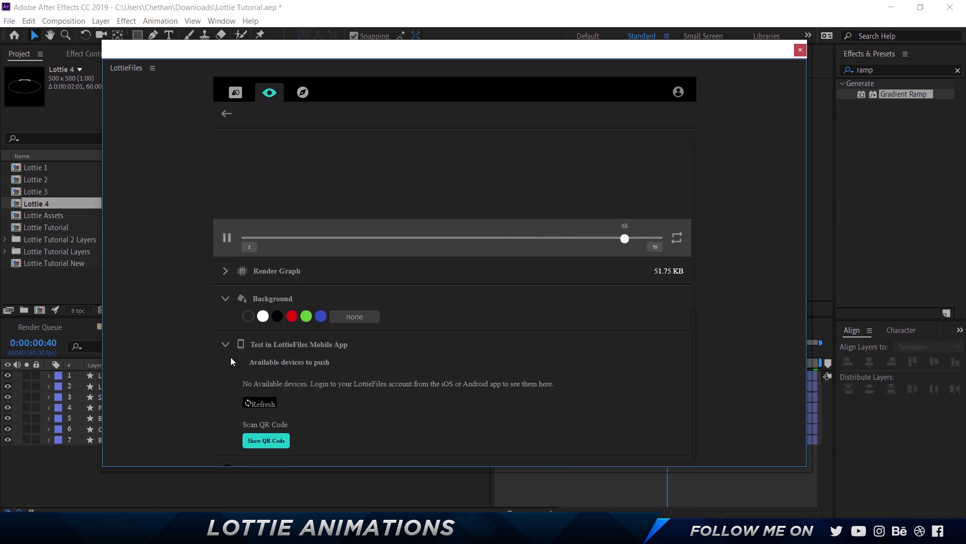
{"action": "scroll", "coordinate": [311, 349], "scroll_direction": "down", "scroll_amount": 2}
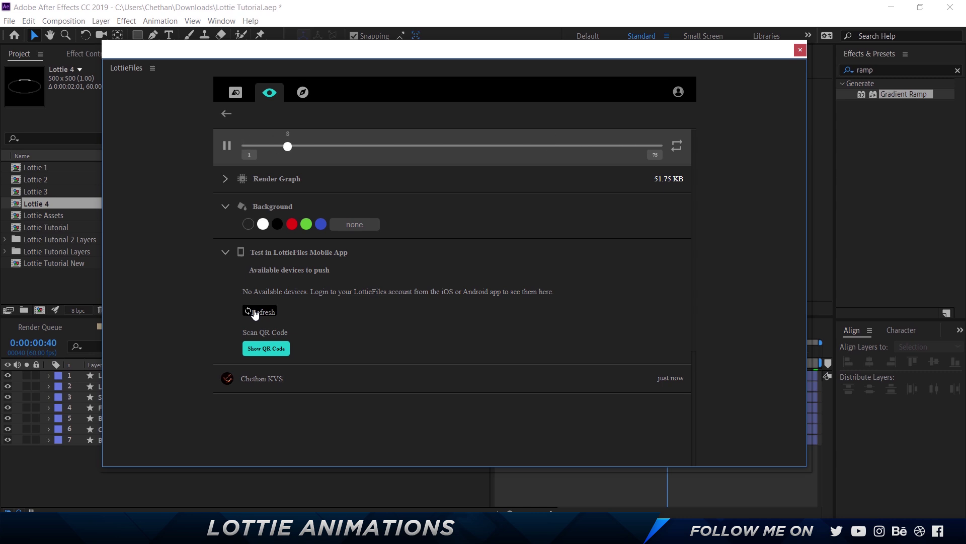
{"action": "left_click", "coordinate": [262, 350]}
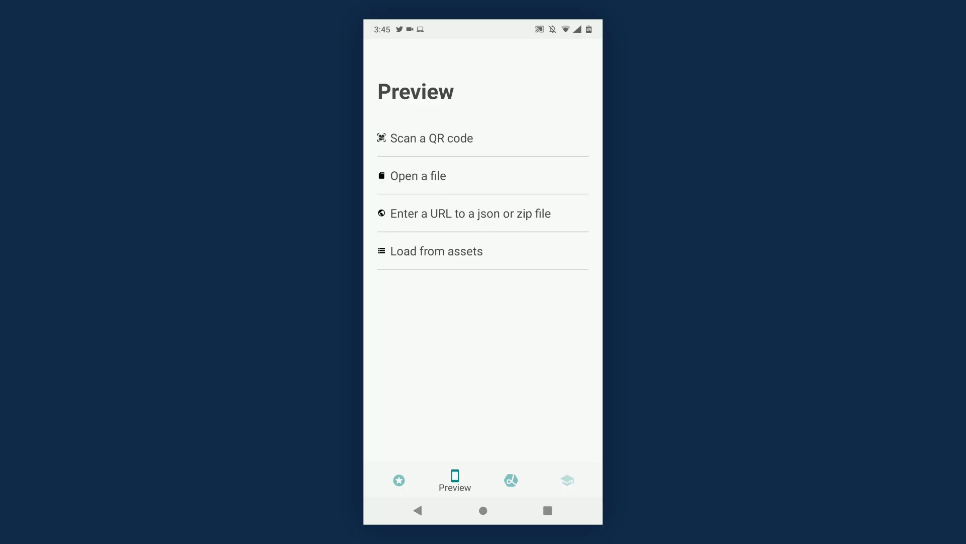
Step: Switch to the LottieFiles mobile app and load the envelope animation into Preview by scanning its QR code
{"action": "left_click", "coordinate": [399, 478]}
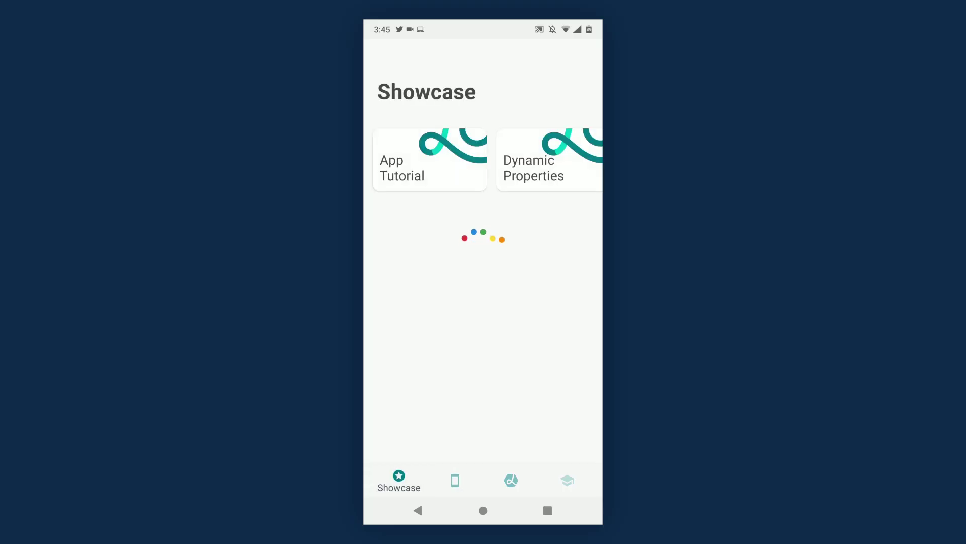
{"action": "left_click", "coordinate": [455, 480]}
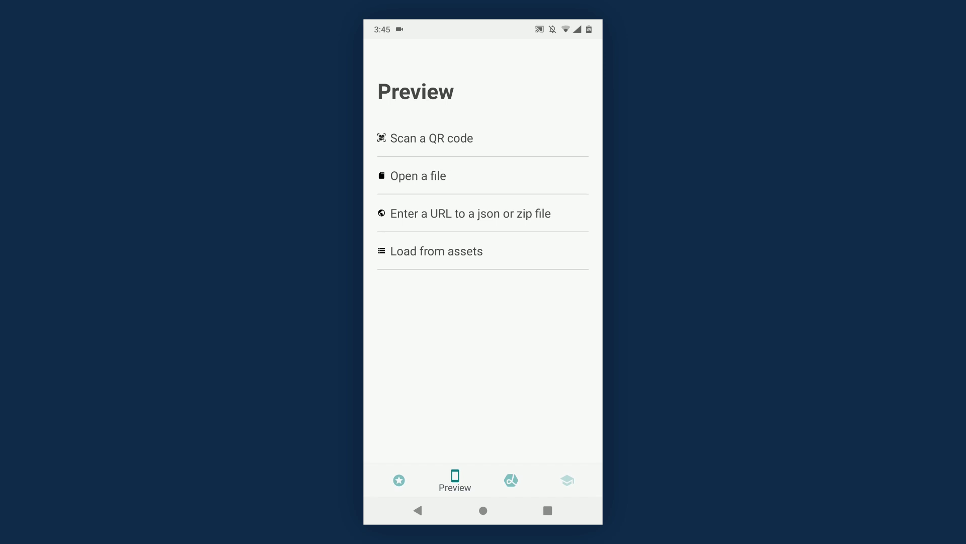
{"action": "left_click", "coordinate": [431, 138]}
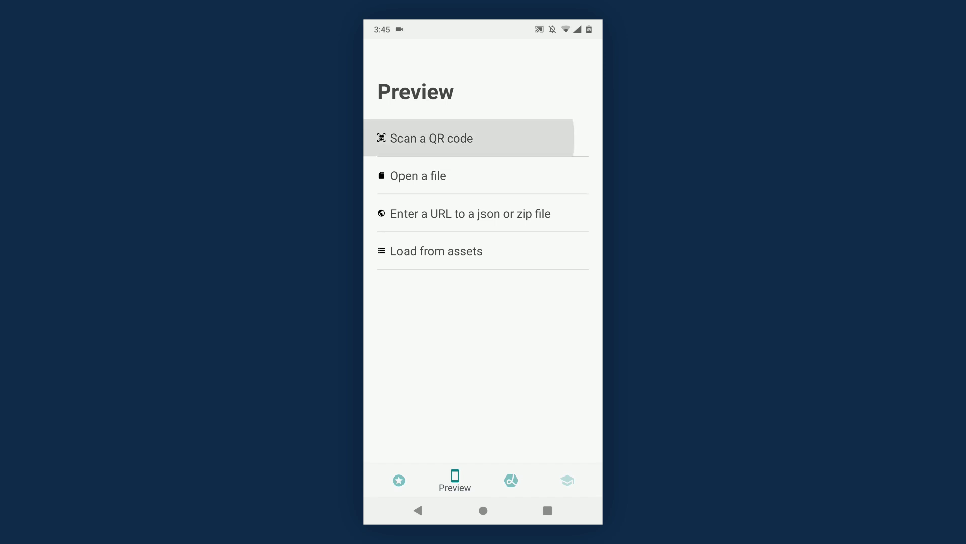
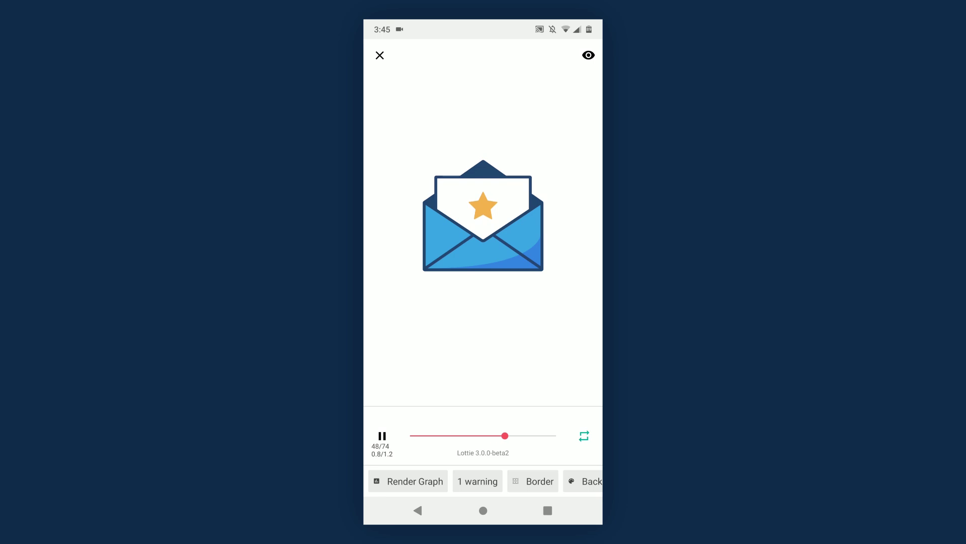
Step: Read the animation's compatibility warning, and turn the preview border on and off again
{"action": "left_click", "coordinate": [477, 481]}
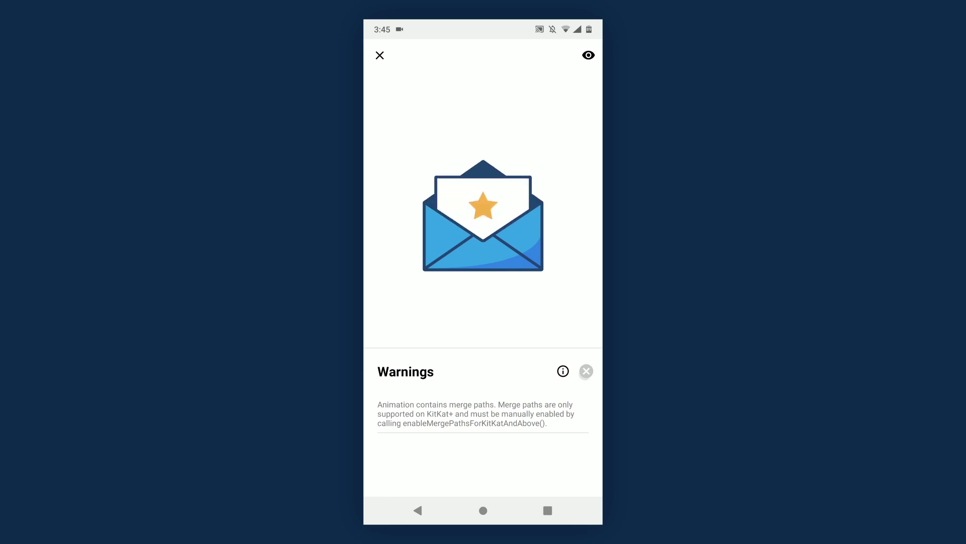
{"action": "left_click", "coordinate": [533, 481]}
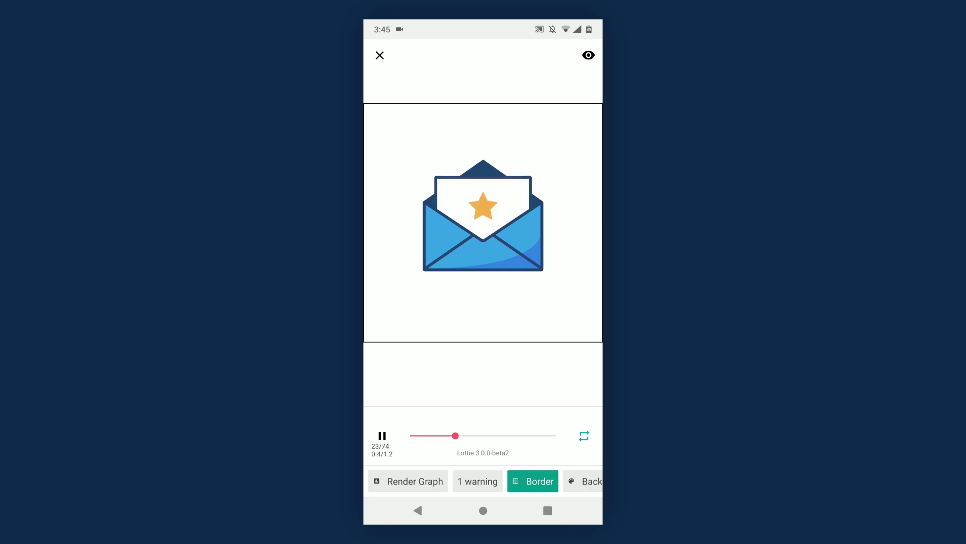
{"action": "left_click", "coordinate": [533, 481]}
Step: Set the mobile preview's background colour to dark magenta
{"action": "left_click_drag", "start_coordinate": [554, 481], "coordinate": [478, 481]}
{"action": "left_click", "coordinate": [529, 481]}
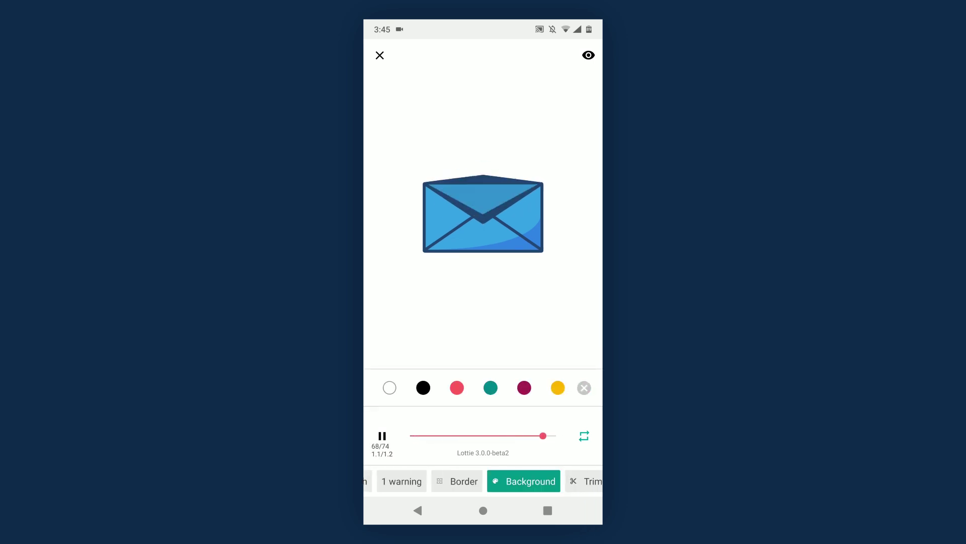
{"action": "left_click", "coordinate": [525, 388]}
Step: Look at the preview's Trim and Scale controls, and hide them together with the background colours
{"action": "left_click_drag", "start_coordinate": [523, 481], "coordinate": [458, 481]}
{"action": "left_click", "coordinate": [543, 480]}
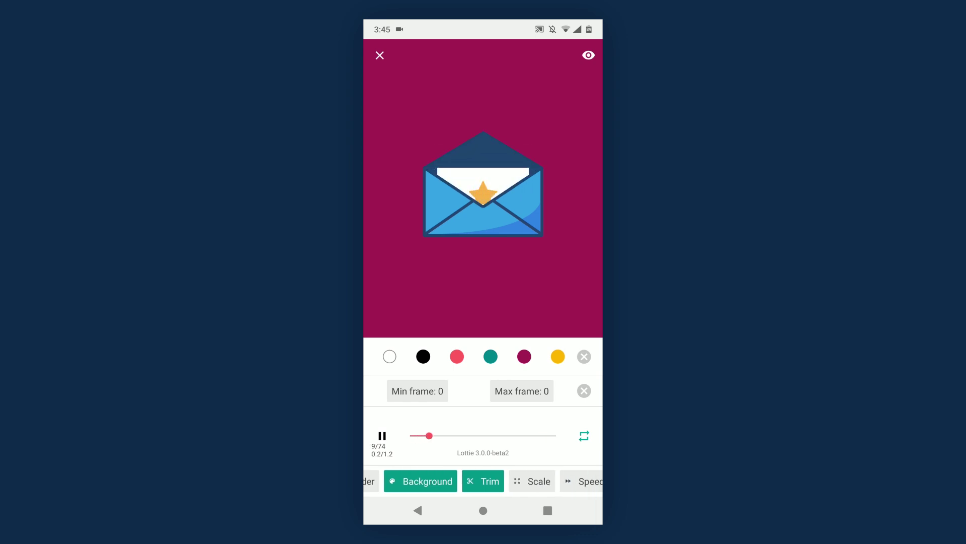
{"action": "left_click", "coordinate": [457, 481]}
{"action": "left_click", "coordinate": [398, 480]}
{"action": "left_click", "coordinate": [506, 481]}
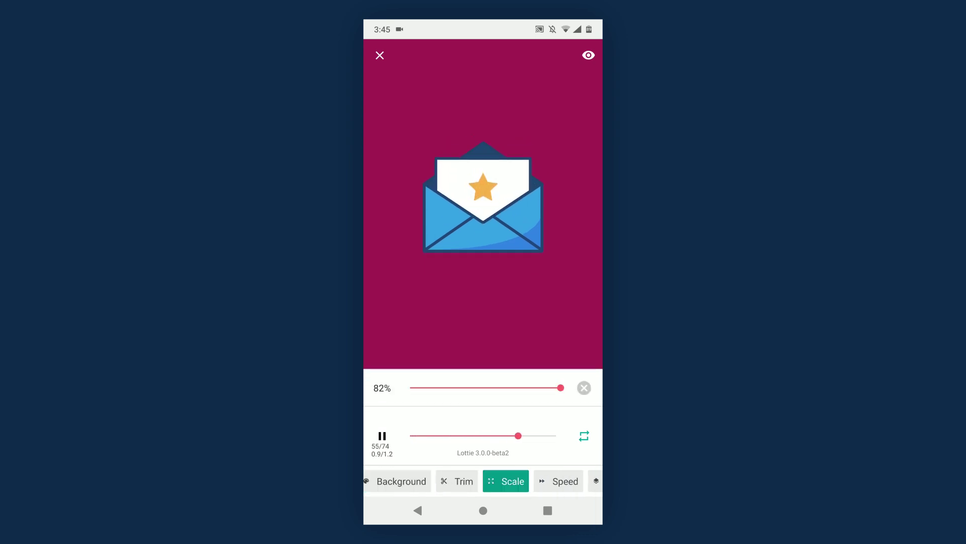
{"action": "left_click", "coordinate": [507, 481]}
Step: Test the animation's playback at 2x, -0.5x, -1x and 0.5x speed, and return it to 1x
{"action": "left_click", "coordinate": [558, 480]}
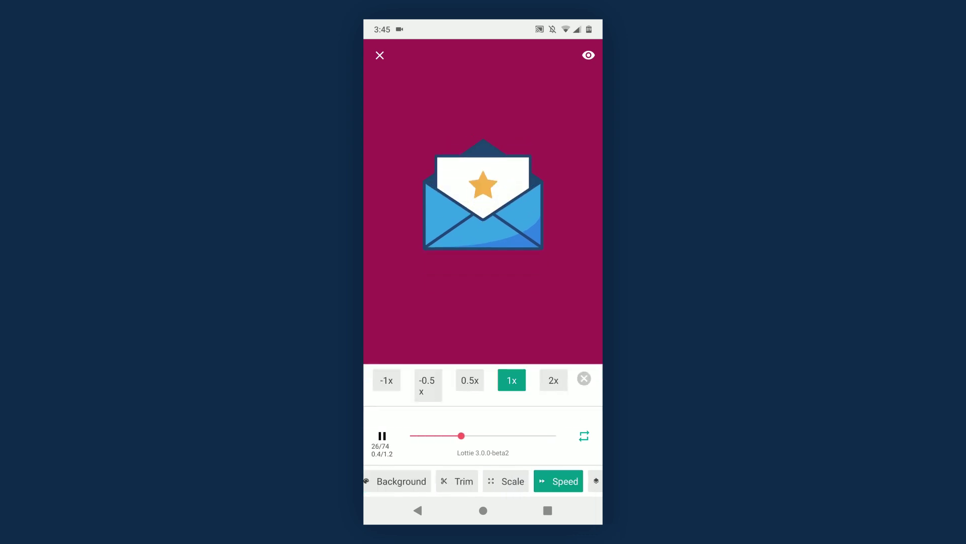
{"action": "left_click", "coordinate": [553, 380]}
{"action": "left_click", "coordinate": [428, 385]}
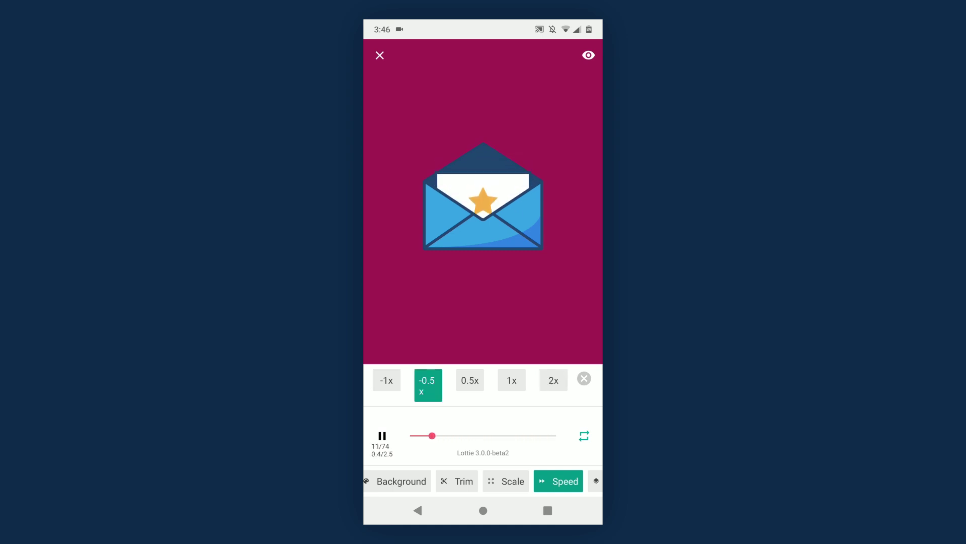
{"action": "left_click", "coordinate": [387, 380]}
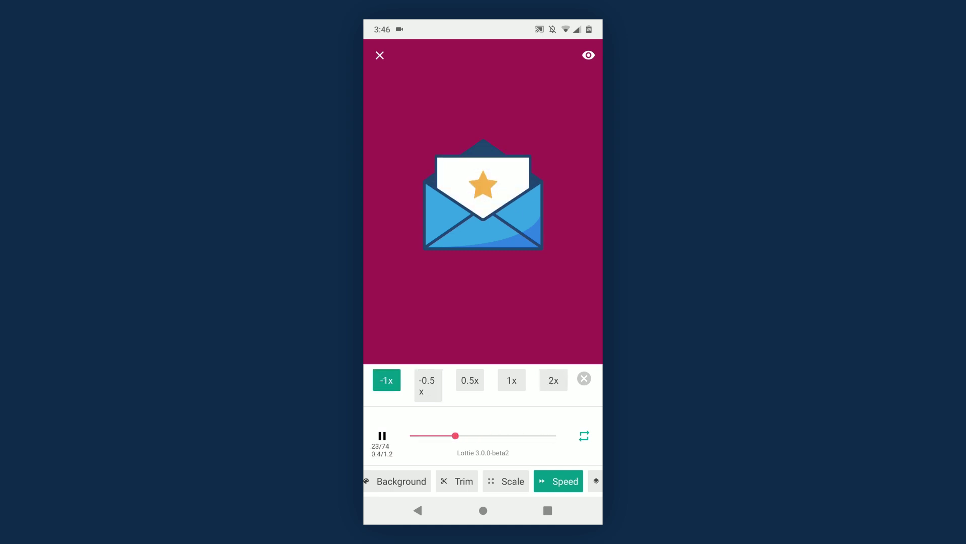
{"action": "left_click", "coordinate": [470, 380]}
{"action": "left_click", "coordinate": [512, 380]}
Step: Look at the animation's KeyPaths for dynamic properties, and close the list and the speed options
{"action": "left_click_drag", "start_coordinate": [554, 480], "coordinate": [410, 481]}
{"action": "left_click", "coordinate": [493, 481]}
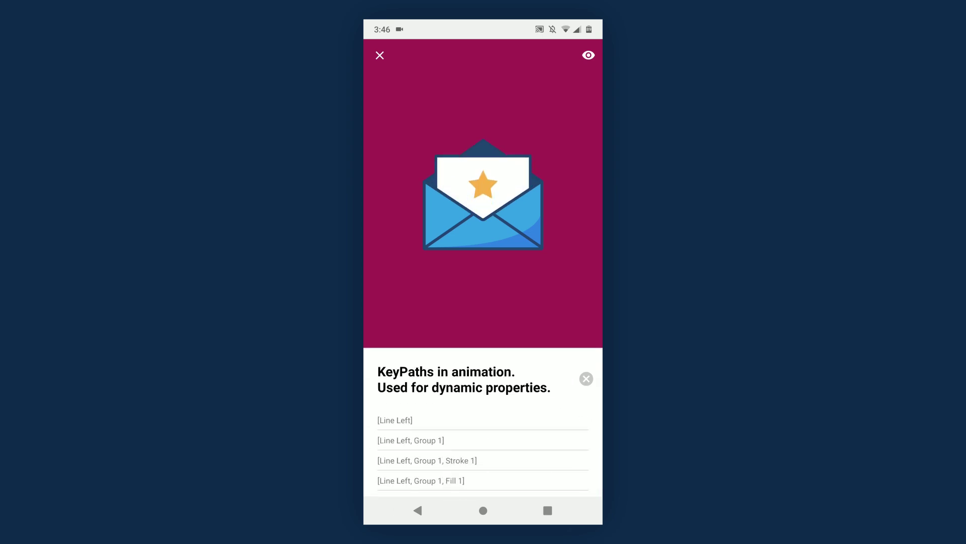
{"action": "left_click", "coordinate": [587, 378]}
{"action": "mouse_move", "coordinate": [553, 481]}
{"action": "left_mouse_down"}
{"action": "mouse_move", "coordinate": [398, 480]}
{"action": "mouse_move", "coordinate": [554, 481]}
{"action": "left_mouse_up"}
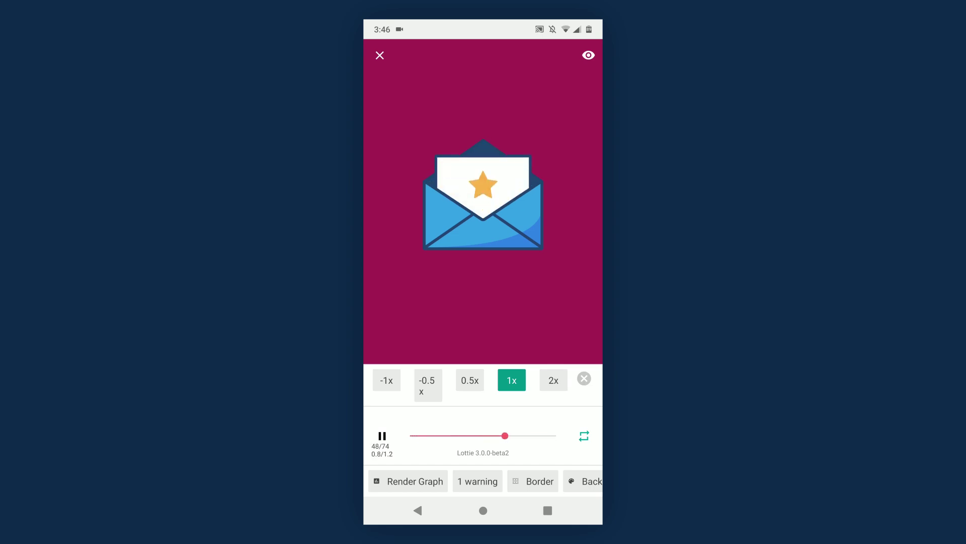
{"action": "left_click", "coordinate": [584, 378]}
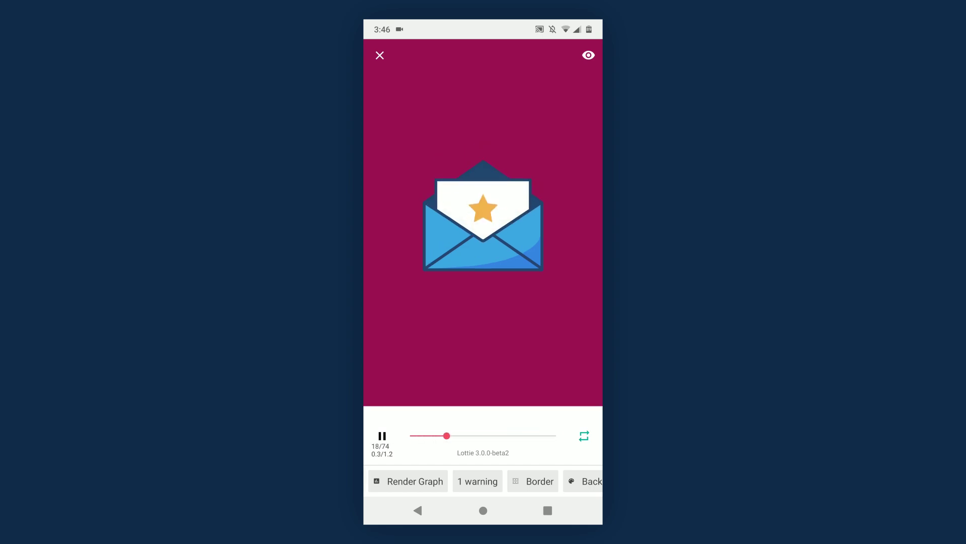
Step: Look at the animation's warning in the mobile preview, and close the QR code in the LottieFiles extension
{"action": "left_click", "coordinate": [478, 481]}
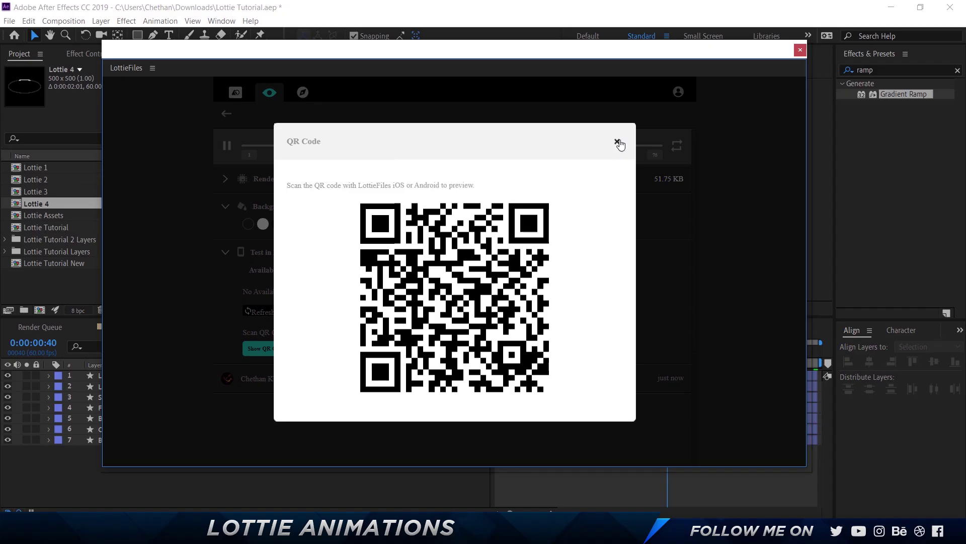
{"action": "left_click", "coordinate": [620, 143]}
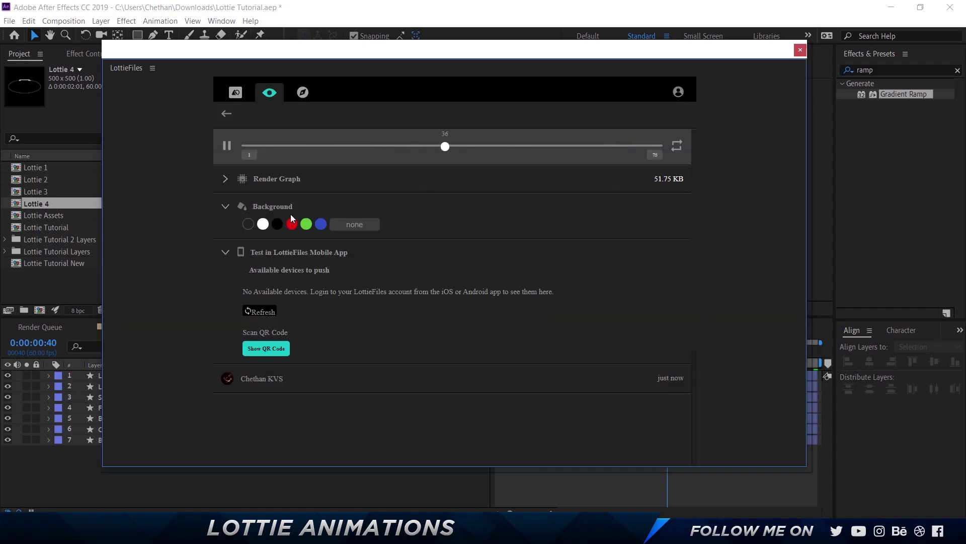
{"action": "scroll", "coordinate": [335, 291], "scroll_direction": "up", "scroll_amount": 5}
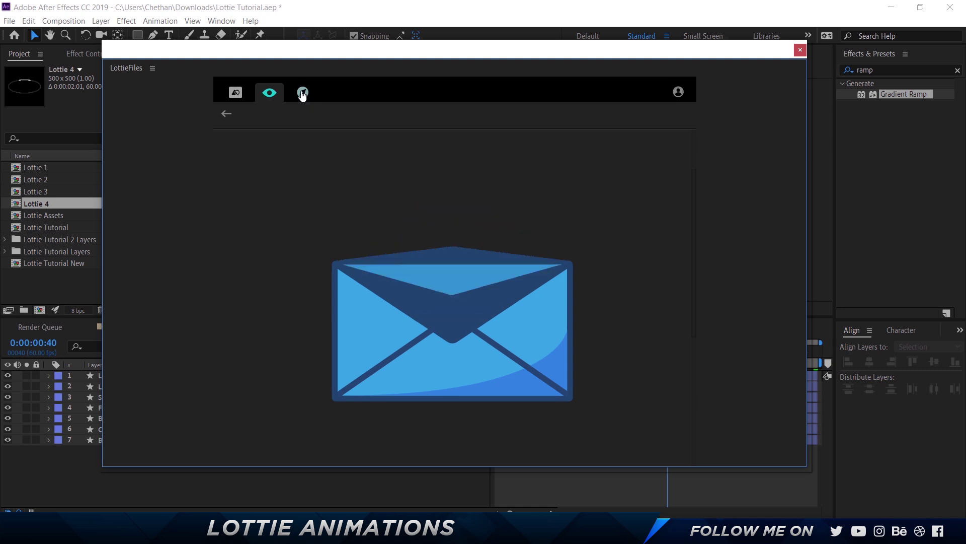
Step: Browse the free animations offered in the LottieFiles extension, and close the extension
{"action": "left_click", "coordinate": [302, 94]}
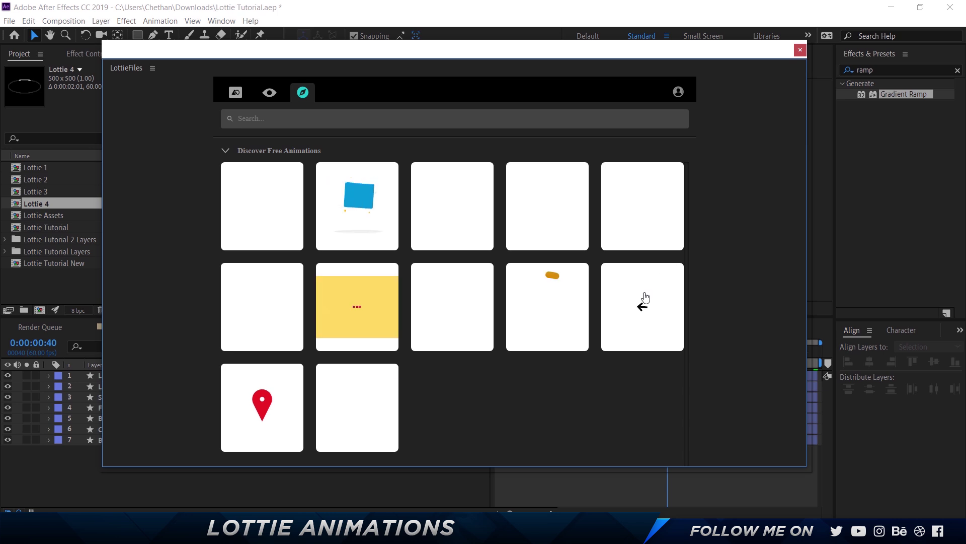
{"action": "scroll", "coordinate": [598, 307], "scroll_direction": "down", "scroll_amount": 1}
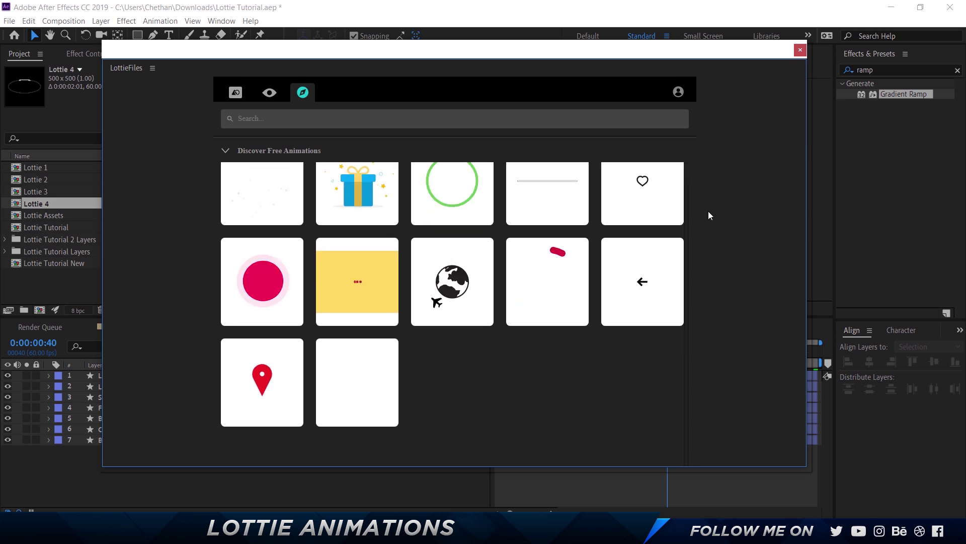
{"action": "left_click", "coordinate": [801, 50]}
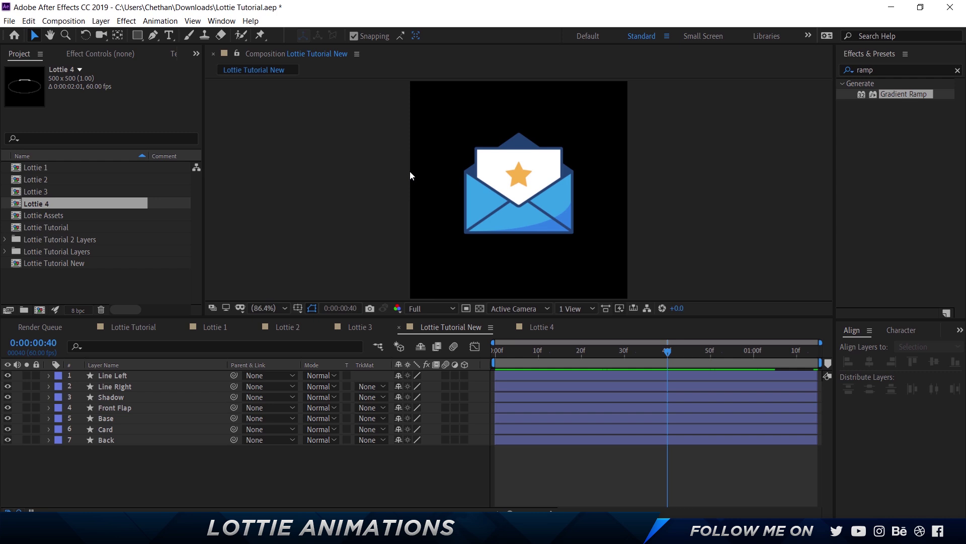
Step: Switch to the LottieFiles website in the browser and upload the envelope's Lottie JSON file for preview
{"action": "key", "text": "alt+Tab"}
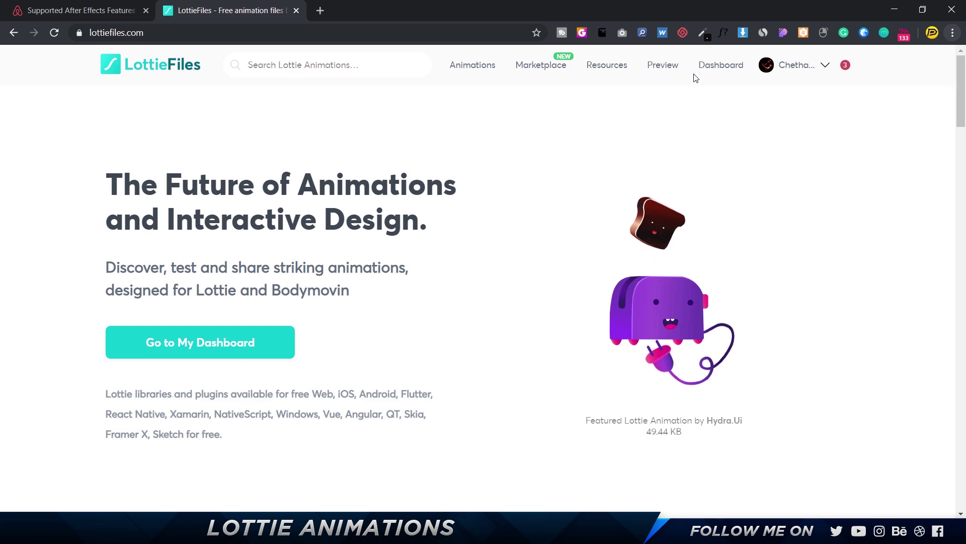
{"action": "left_click", "coordinate": [665, 72]}
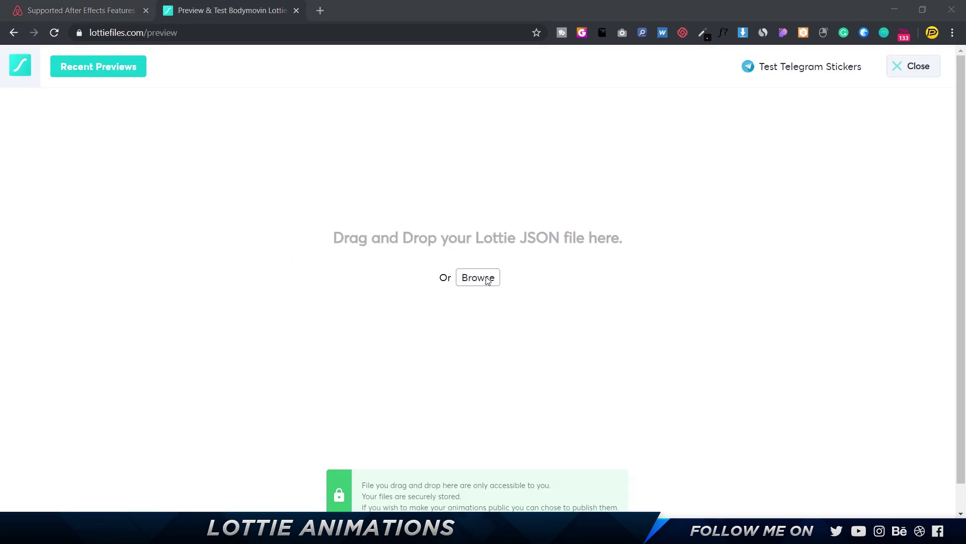
{"action": "left_click", "coordinate": [478, 277]}
{"action": "double_click", "coordinate": [201, 232]}
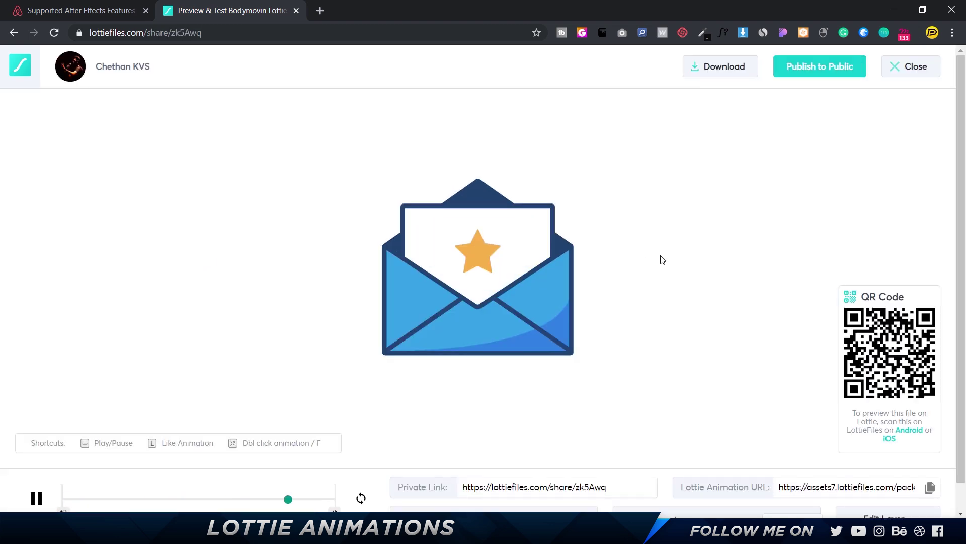
Step: Look over the web preview's private link, animation URL, speed, background colour and layer colour options
{"action": "scroll", "coordinate": [704, 270], "scroll_direction": "down", "scroll_amount": 1}
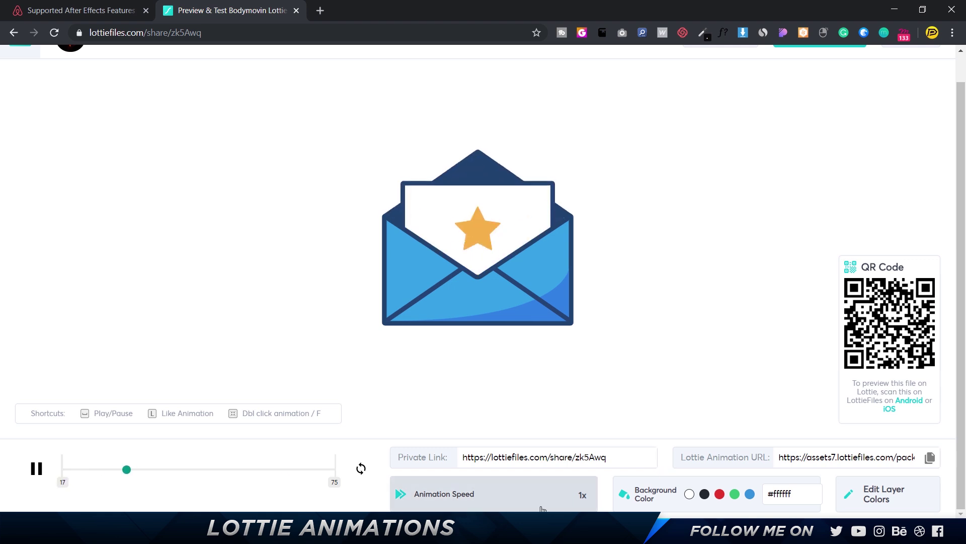
{"action": "scroll", "coordinate": [204, 369], "scroll_direction": "up", "scroll_amount": 1}
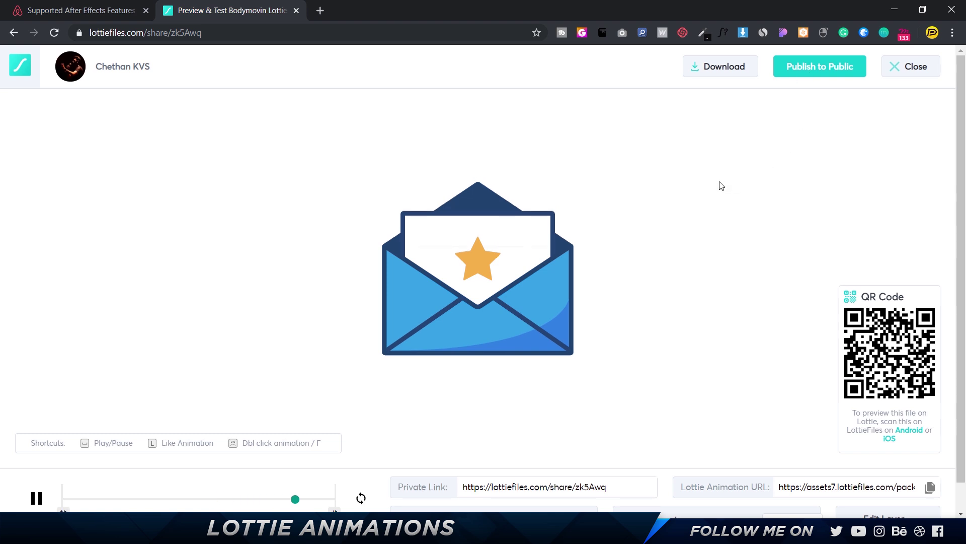
{"action": "scroll", "coordinate": [707, 211], "scroll_direction": "down", "scroll_amount": 1}
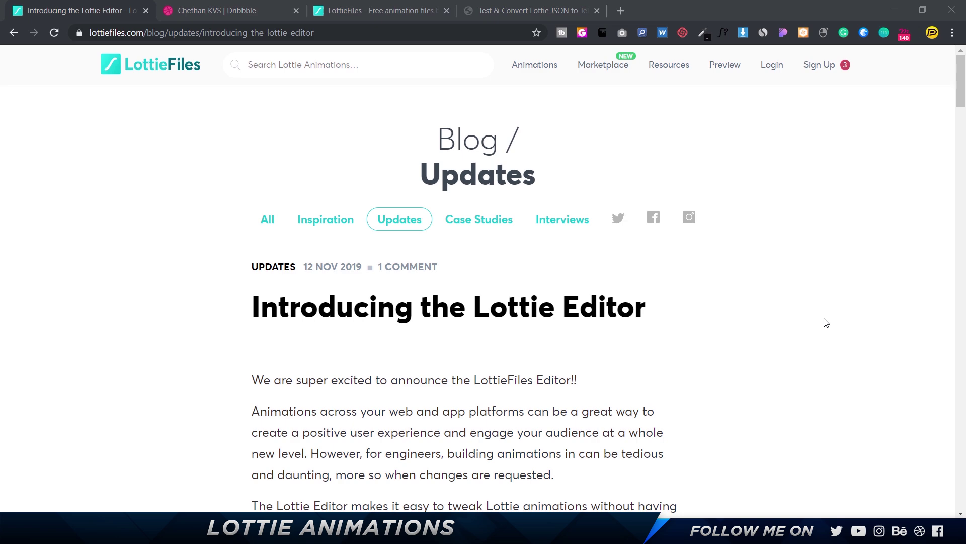
Step: Read the blog post introducing the Lottie Editor, including layer colours, hiding layers, text layers and Telegram stickers
{"action": "scroll", "coordinate": [826, 323], "scroll_direction": "down", "scroll_amount": 2}
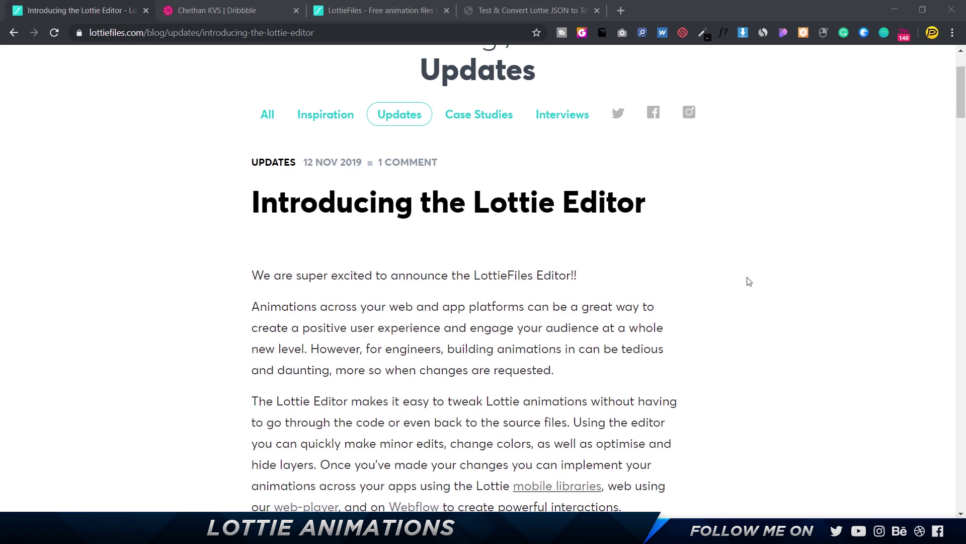
{"action": "scroll", "coordinate": [749, 281], "scroll_direction": "down", "scroll_amount": 5}
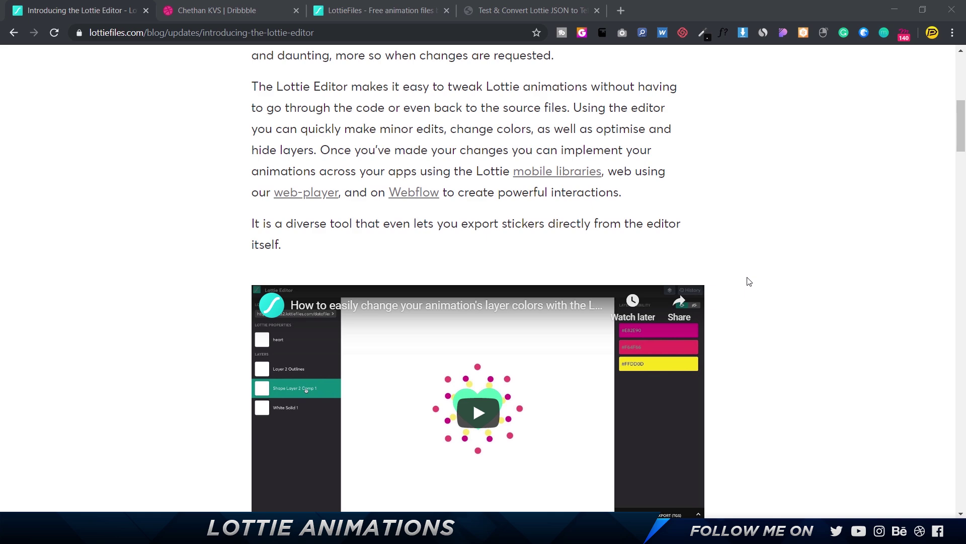
{"action": "scroll", "coordinate": [749, 281], "scroll_direction": "down", "scroll_amount": 3}
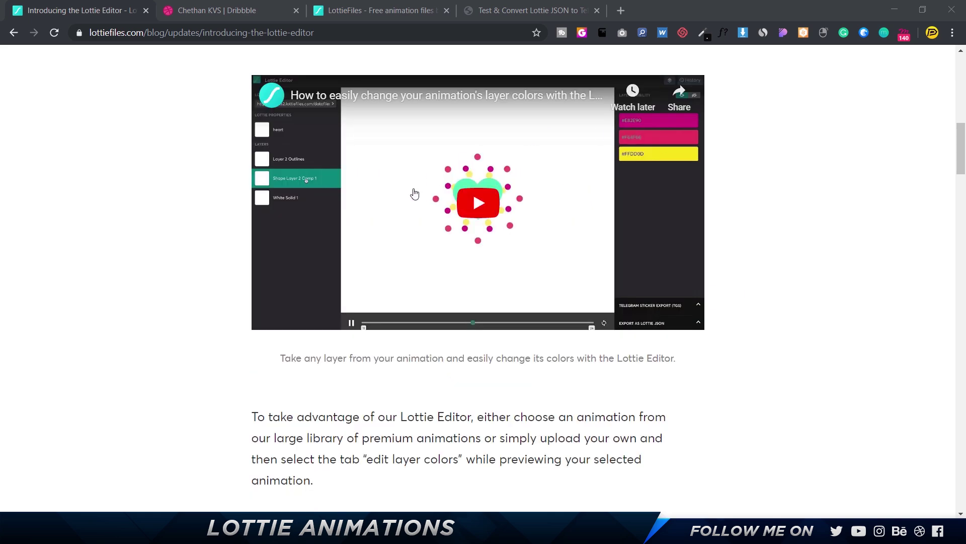
{"action": "scroll", "coordinate": [656, 218], "scroll_direction": "down", "scroll_amount": 10}
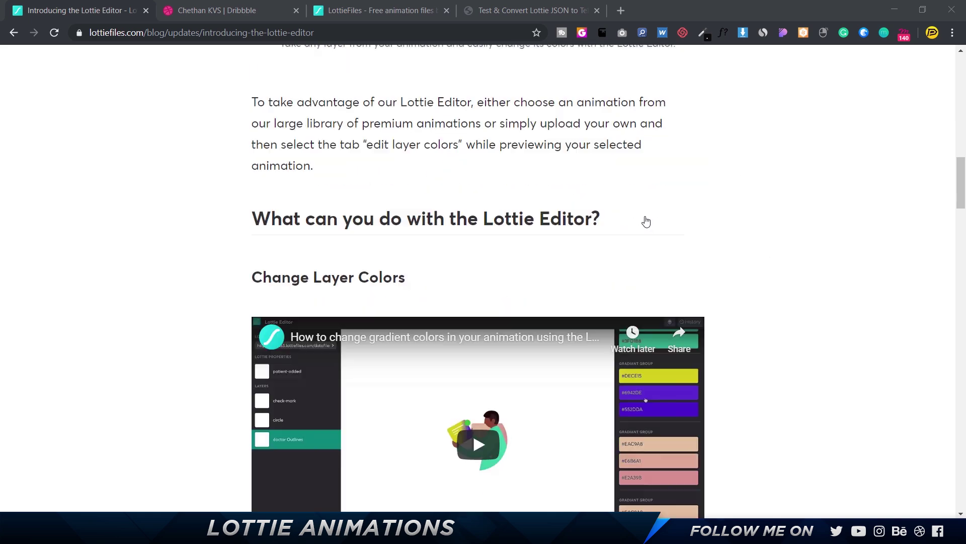
{"action": "scroll", "coordinate": [646, 222], "scroll_direction": "down", "scroll_amount": 8}
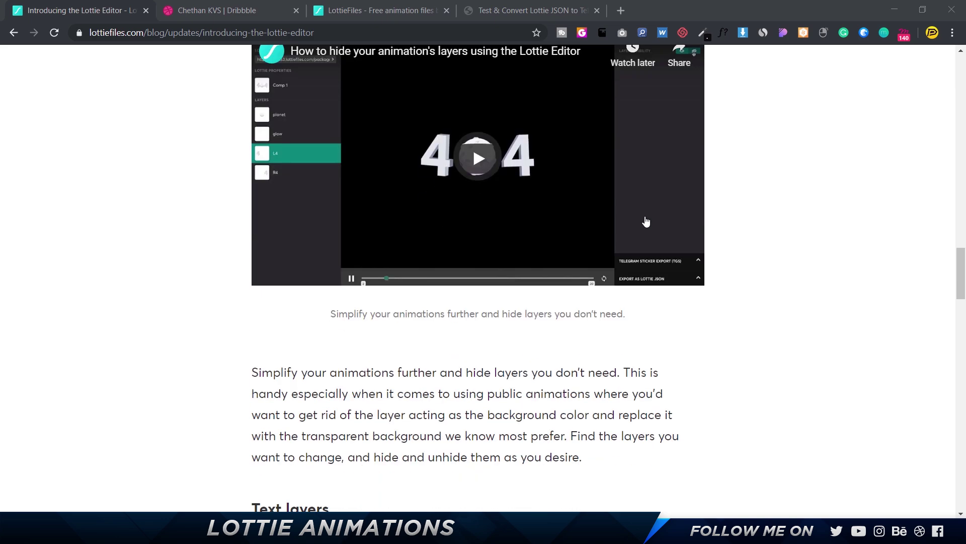
{"action": "scroll", "coordinate": [646, 221], "scroll_direction": "down", "scroll_amount": 7}
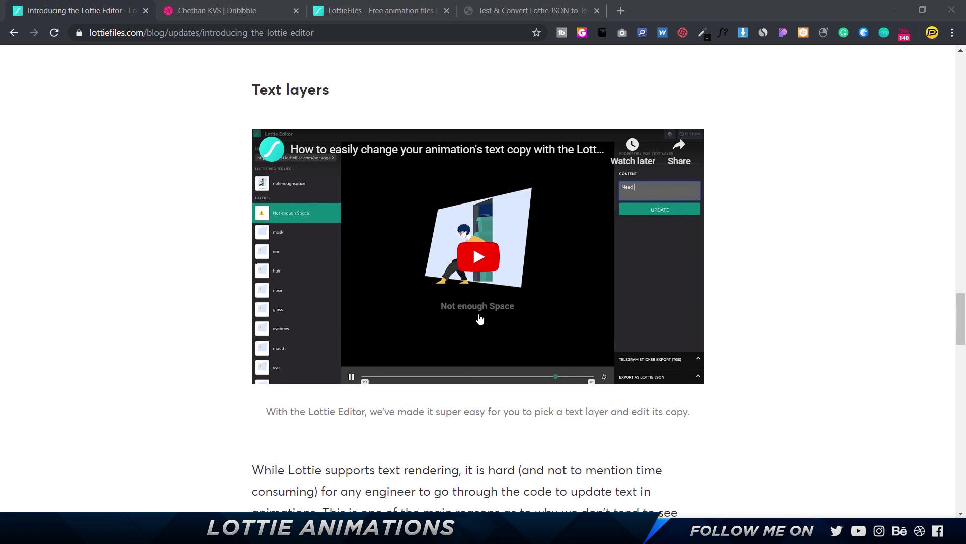
{"action": "scroll", "coordinate": [480, 319], "scroll_direction": "down", "scroll_amount": 10}
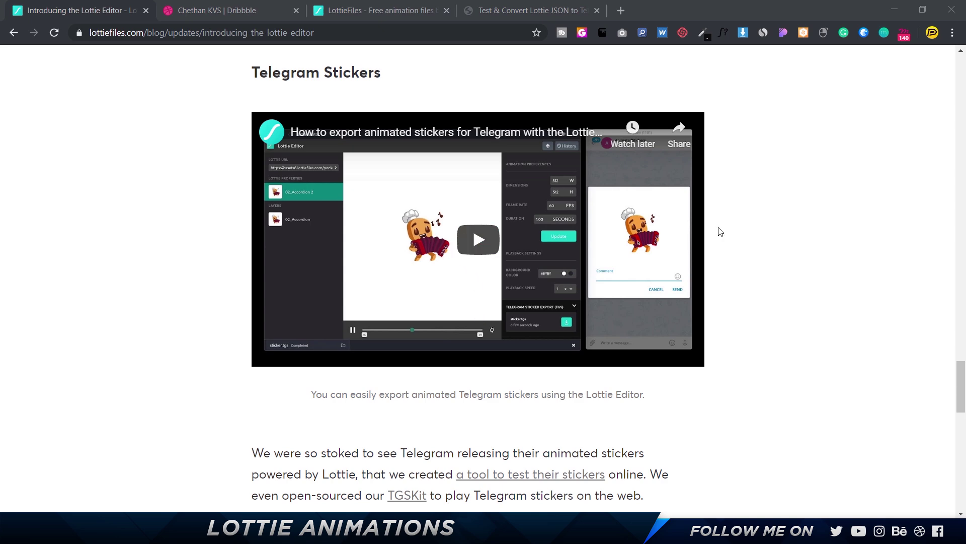
{"action": "scroll", "coordinate": [714, 233], "scroll_direction": "down", "scroll_amount": 3}
{"action": "scroll", "coordinate": [715, 233], "scroll_direction": "down", "scroll_amount": 3}
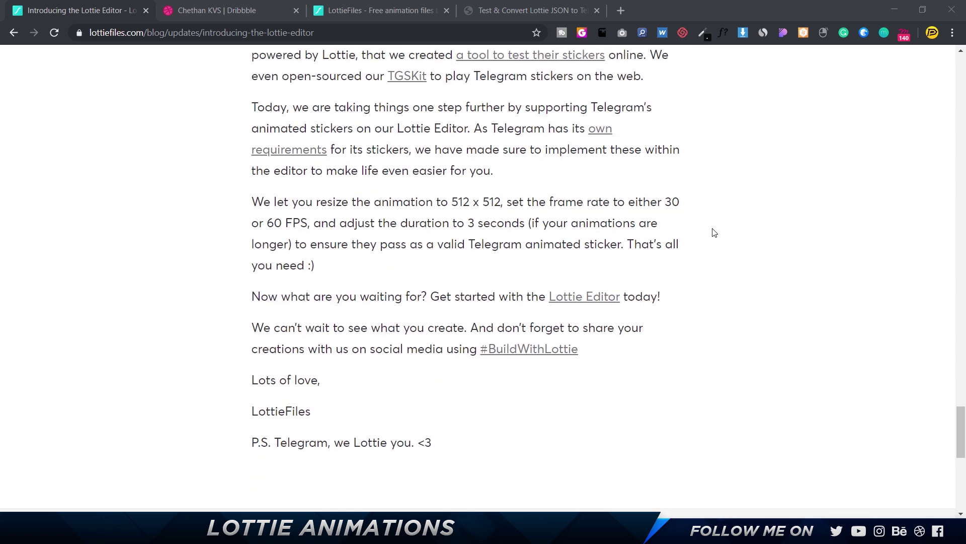
Step: Load Lottie File 2.json into the page that tests and converts Lottie JSON to a Telegram sticker
{"action": "left_click", "coordinate": [524, 13]}
{"action": "scroll", "coordinate": [511, 330], "scroll_direction": "down", "scroll_amount": 2}
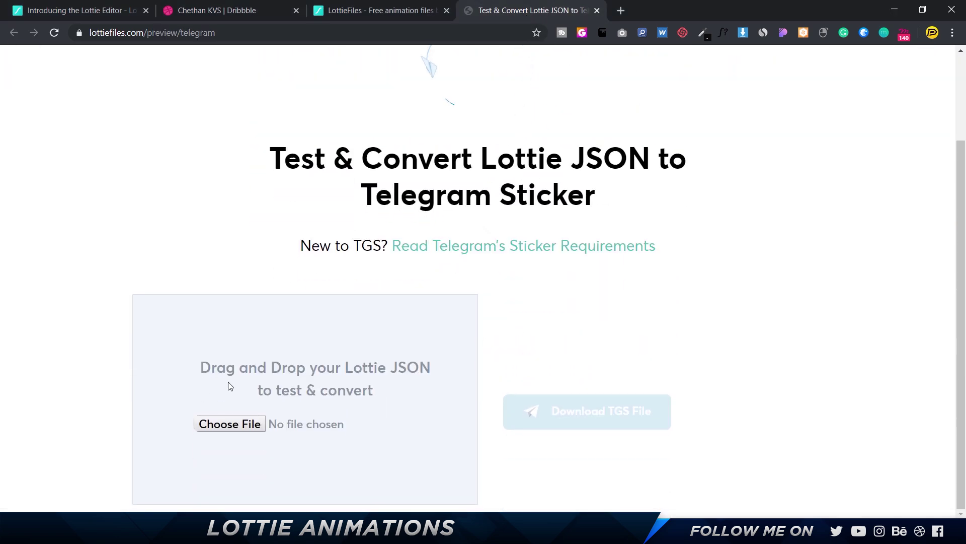
{"action": "left_click", "coordinate": [254, 426]}
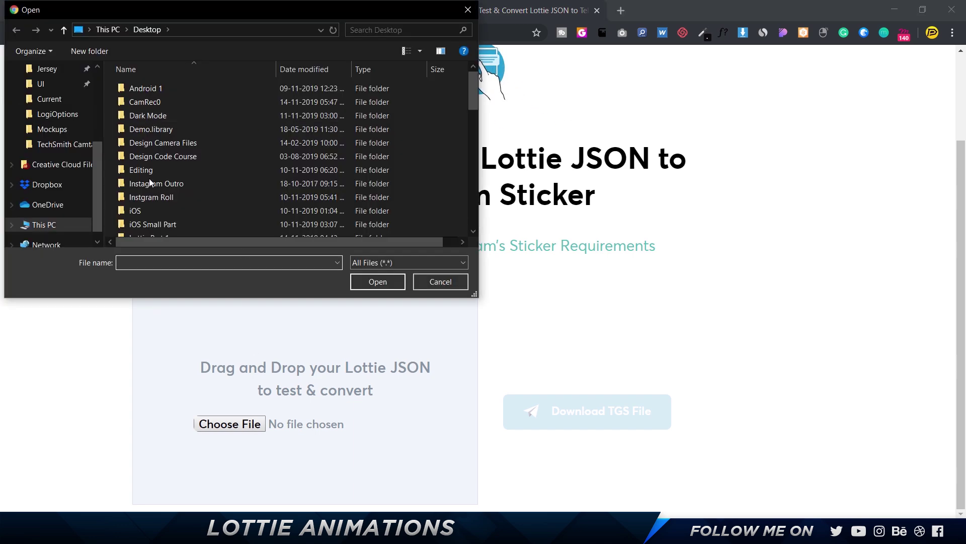
{"action": "type", "text": "lo"}
{"action": "key", "text": "Down"}
{"action": "key", "text": "Return"}
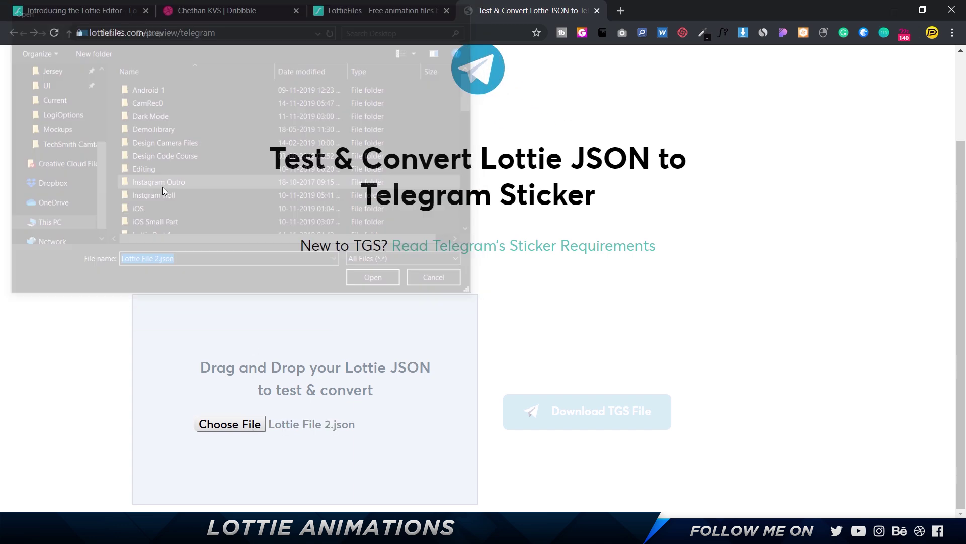
Step: Read the TGS requirement errors for the envelope sticker, and close the Telegram sticker page
{"action": "scroll", "coordinate": [721, 384], "scroll_direction": "down", "scroll_amount": 6}
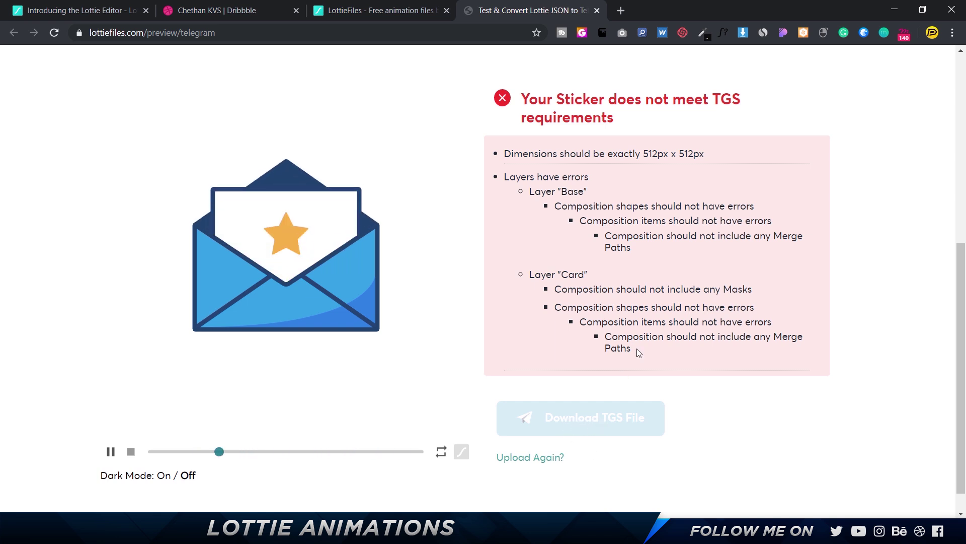
{"action": "left_click_drag", "start_coordinate": [636, 348], "coordinate": [603, 336]}
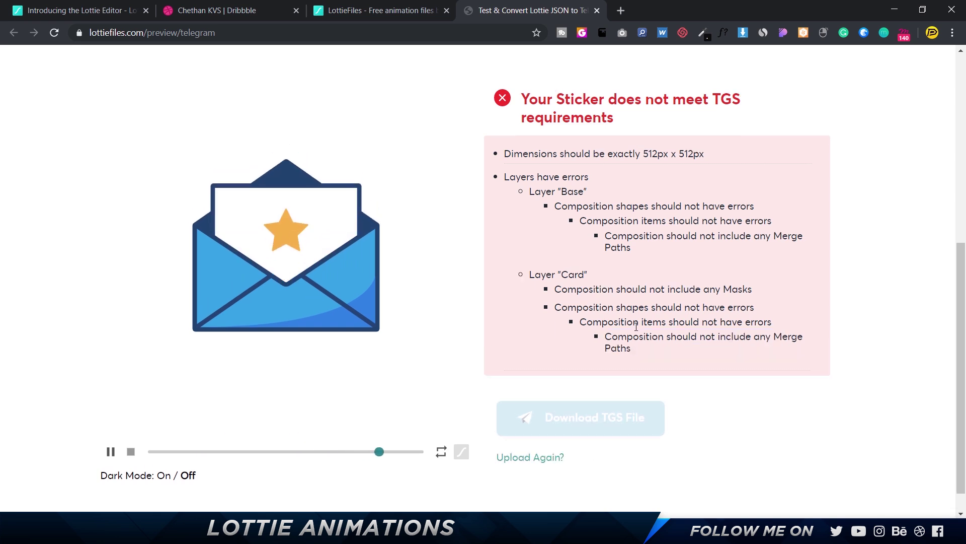
{"action": "triple_click", "coordinate": [616, 340]}
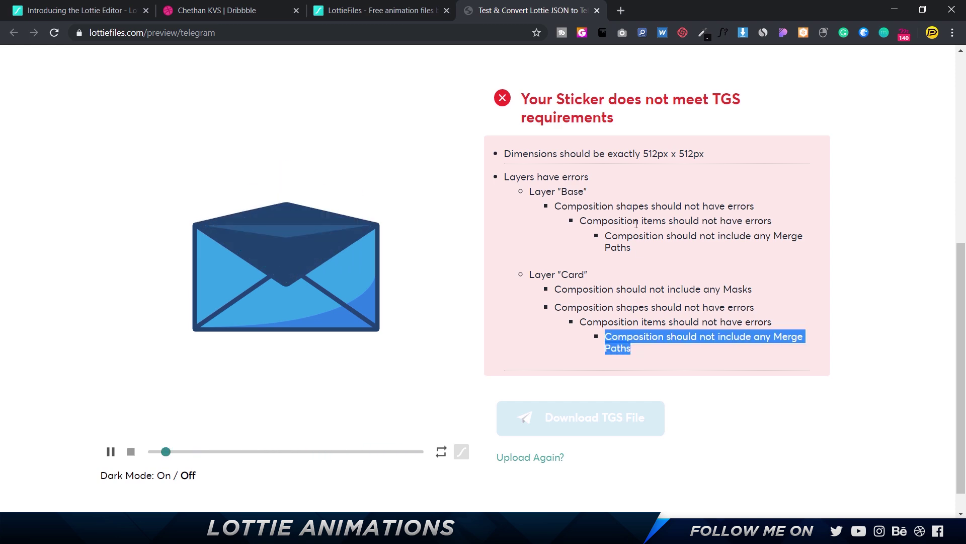
{"action": "scroll", "coordinate": [636, 252], "scroll_direction": "up", "scroll_amount": 6}
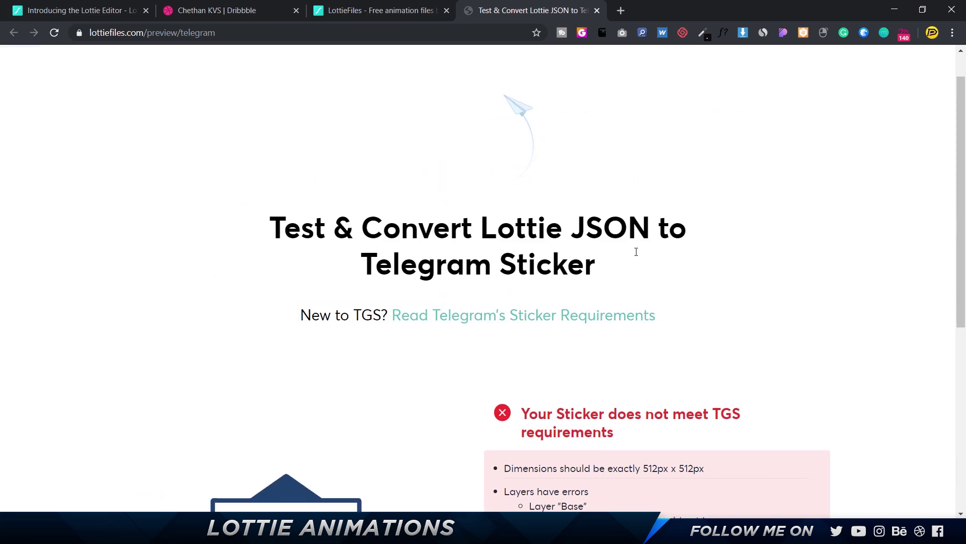
{"action": "scroll", "coordinate": [351, 212], "scroll_direction": "down", "scroll_amount": 4}
{"action": "scroll", "coordinate": [476, 194], "scroll_direction": "down", "scroll_amount": 3}
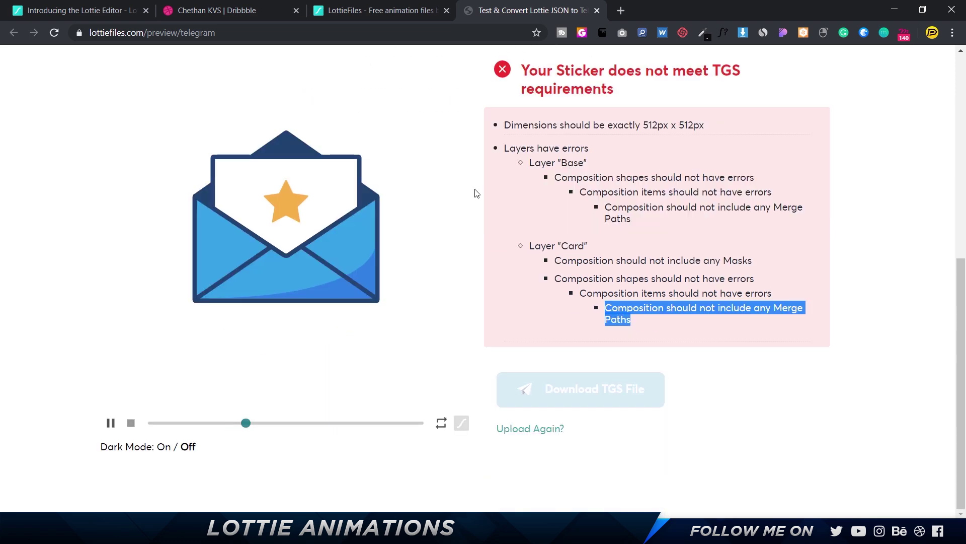
{"action": "left_click", "coordinate": [595, 9]}
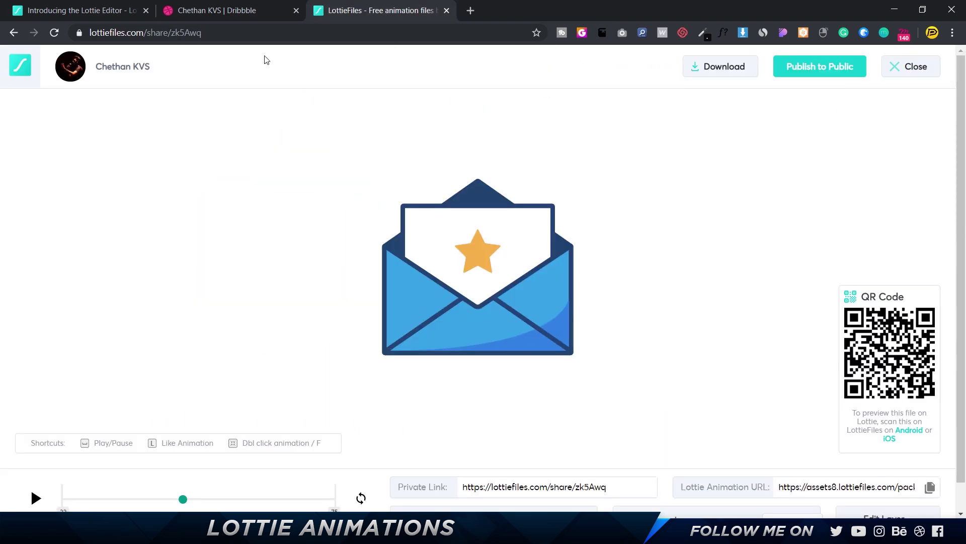
Step: Browse the designer's Dribbble profile and preview the Level Up and Tick spinning animation shots
{"action": "left_click", "coordinate": [228, 11]}
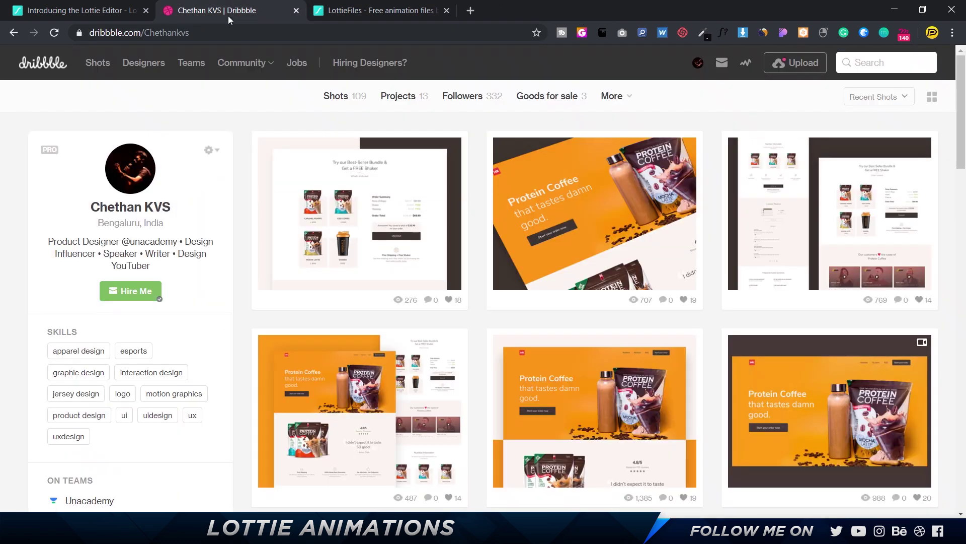
{"action": "mouse_move", "coordinate": [242, 62]}
{"action": "scroll", "coordinate": [244, 242], "scroll_direction": "down", "scroll_amount": 7}
{"action": "scroll", "coordinate": [244, 242], "scroll_direction": "up", "scroll_amount": 7}
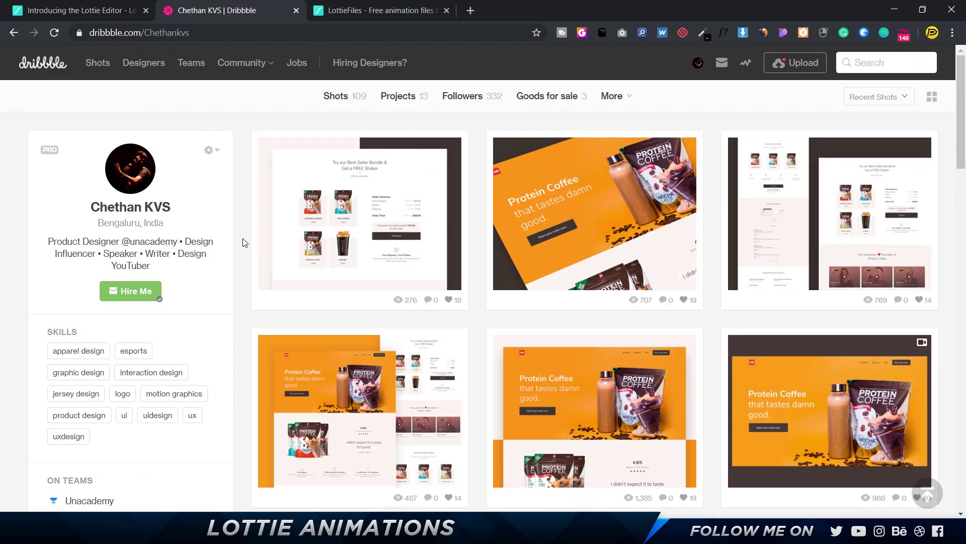
{"action": "scroll", "coordinate": [242, 261], "scroll_direction": "down", "scroll_amount": 6}
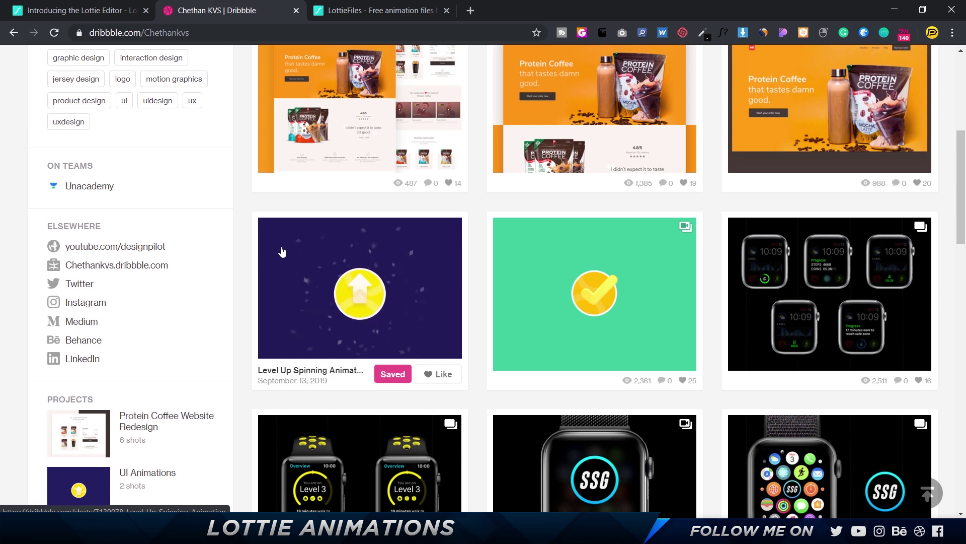
{"action": "mouse_move", "coordinate": [500, 246]}
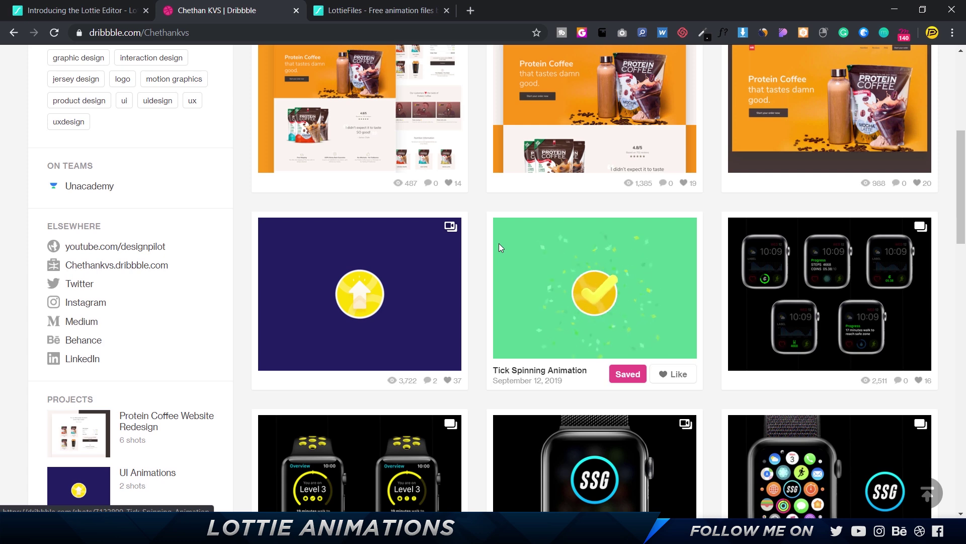
Step: Return to the envelope's LottieFiles preview page and open its layer colours for editing in the Lottie Editor
{"action": "left_click", "coordinate": [324, 15]}
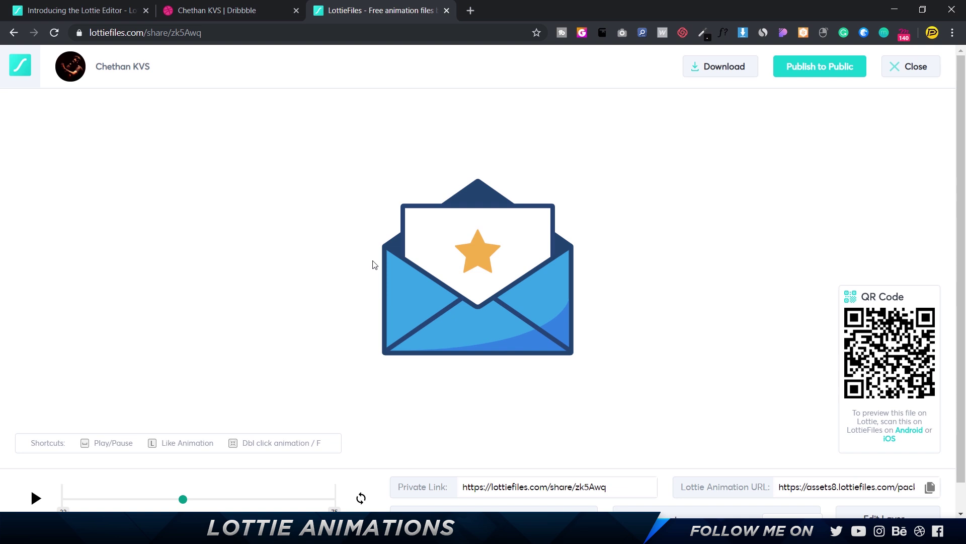
{"action": "scroll", "coordinate": [724, 254], "scroll_direction": "down", "scroll_amount": 1}
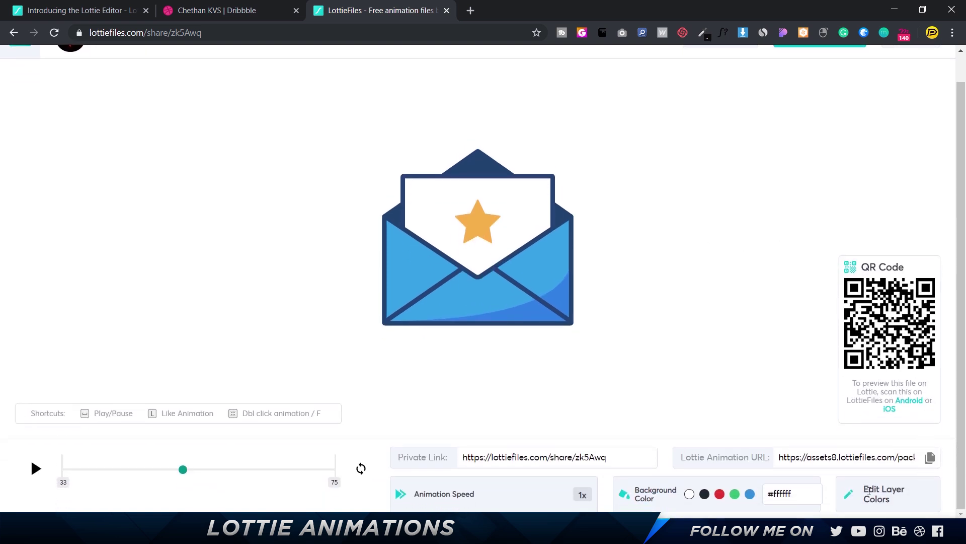
{"action": "left_click", "coordinate": [852, 497]}
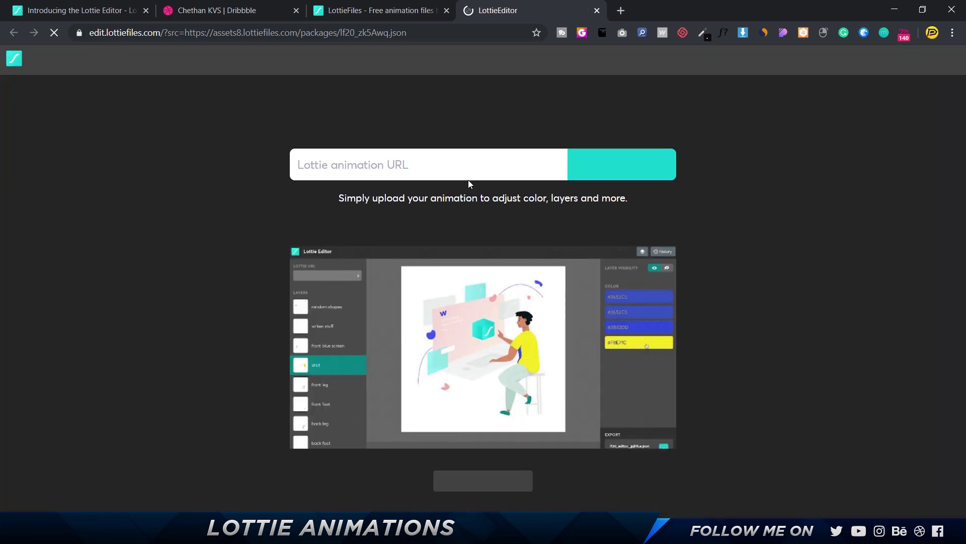
Step: Copy the envelope's Lottie animation URL, load it into the Lottie Editor and toggle its playback
{"action": "left_click", "coordinate": [386, 11]}
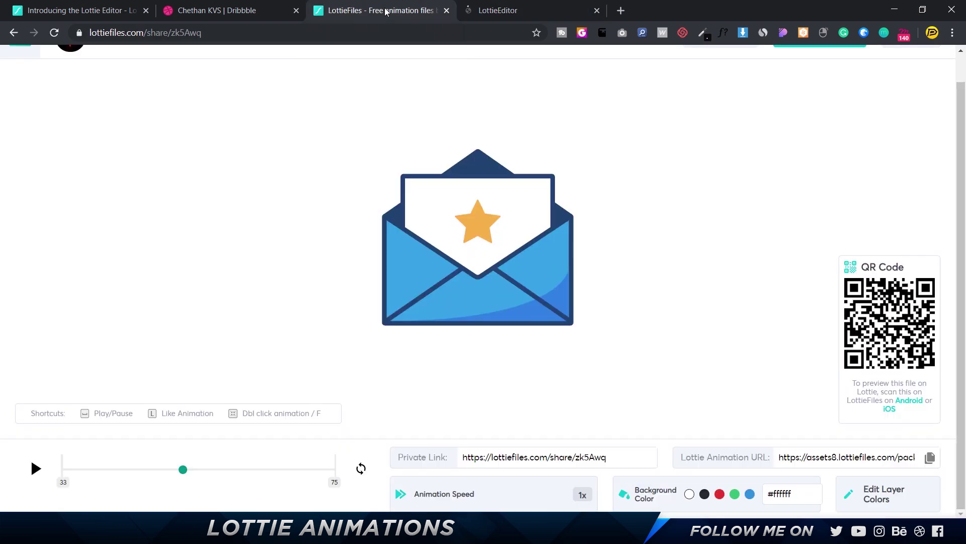
{"action": "left_click", "coordinate": [930, 458]}
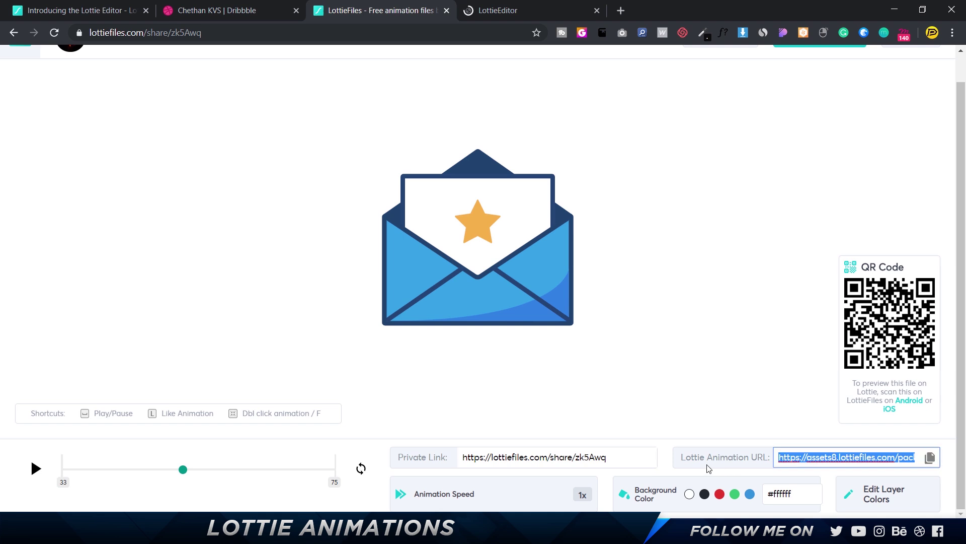
{"action": "left_click", "coordinate": [563, 15]}
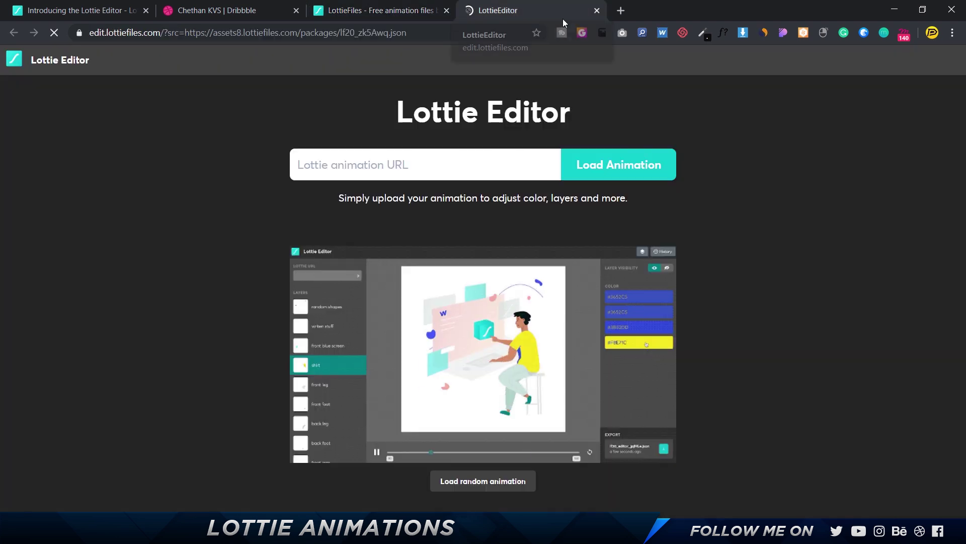
{"action": "left_click", "coordinate": [499, 163]}
{"action": "key", "text": "ctrl+v"}
{"action": "left_click", "coordinate": [628, 175]}
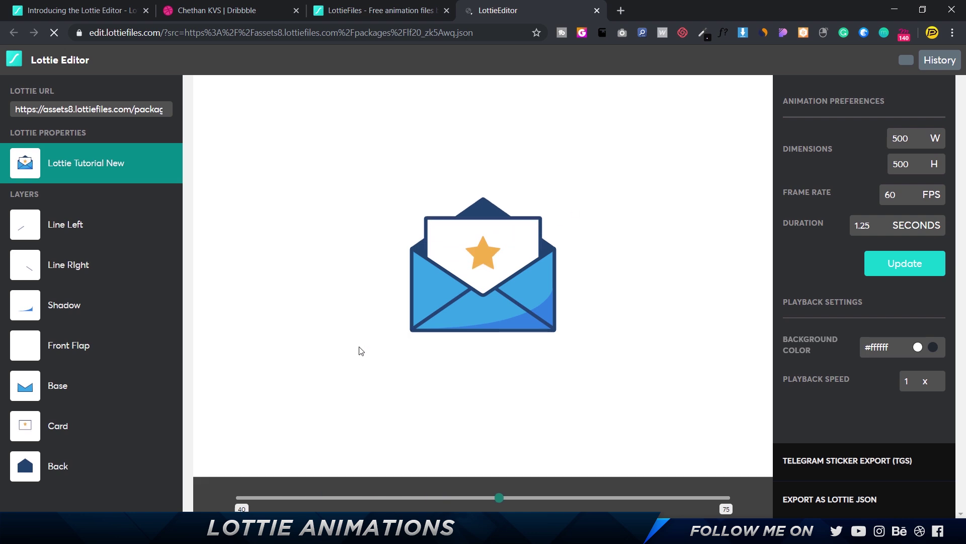
{"action": "left_click", "coordinate": [214, 498]}
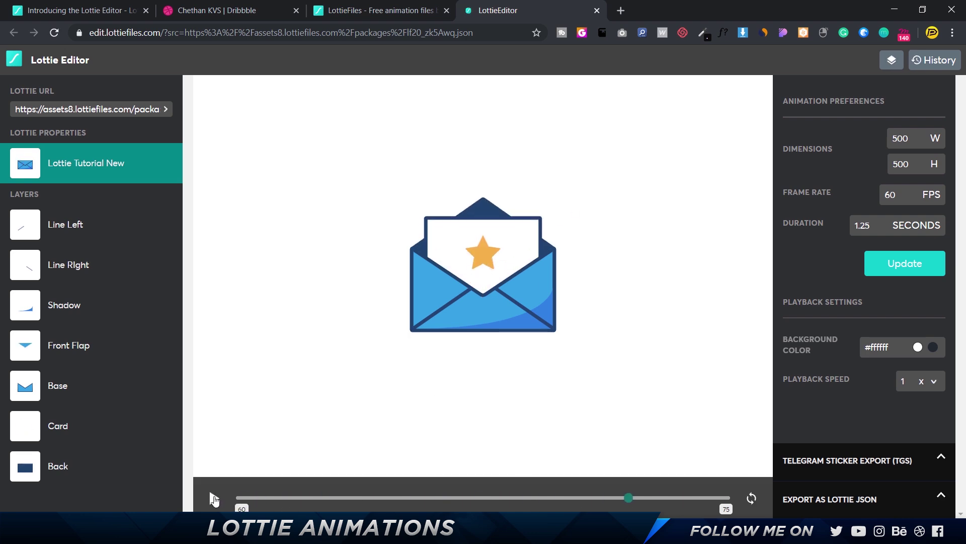
Step: Recolour the envelope's Back layer dark red, #712020
{"action": "left_click", "coordinate": [80, 471]}
{"action": "left_click", "coordinate": [839, 147]}
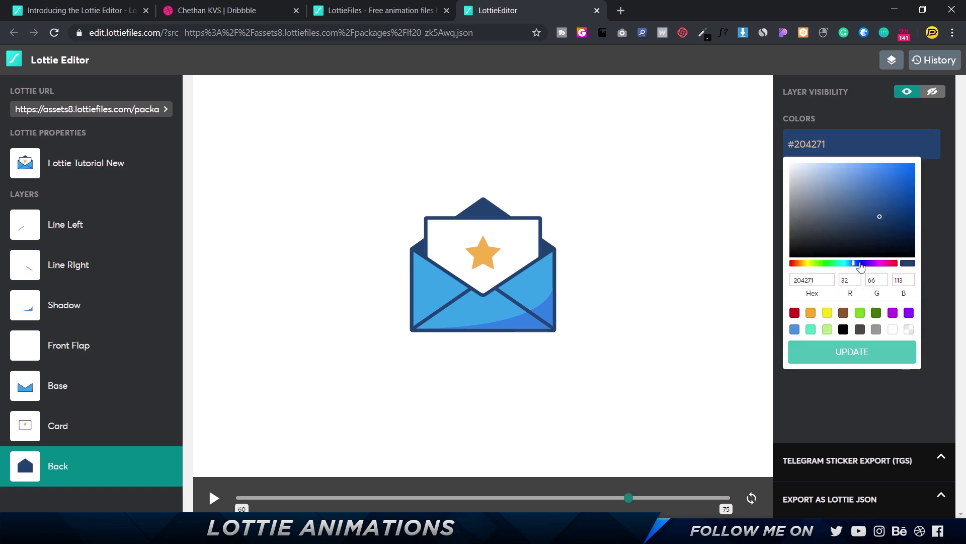
{"action": "left_click_drag", "start_coordinate": [861, 267], "coordinate": [907, 267]}
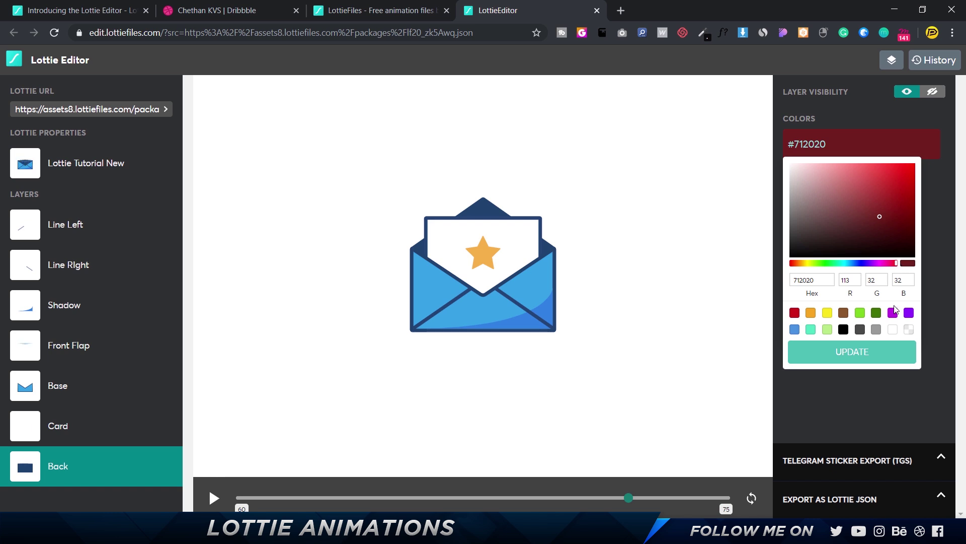
{"action": "left_click", "coordinate": [888, 347]}
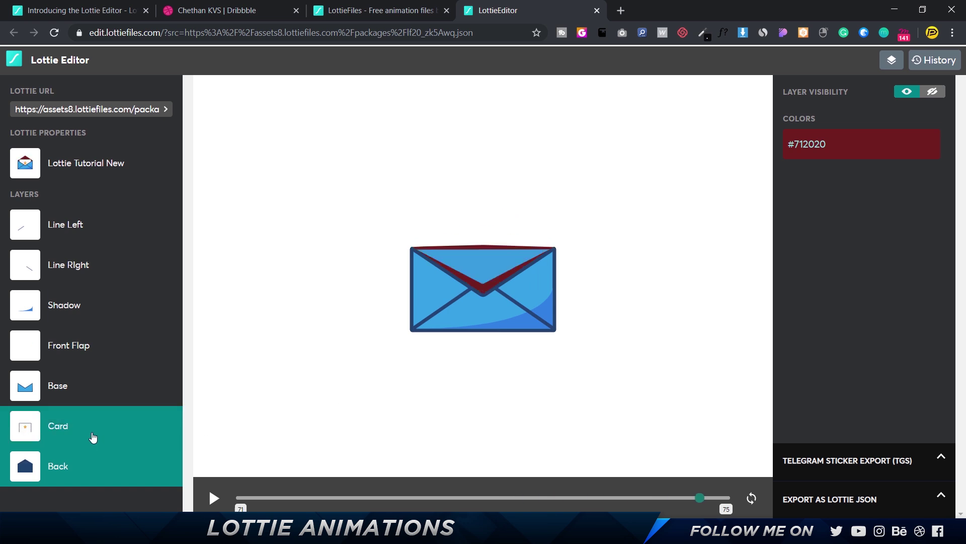
Step: Recolour the Base layer, changing its dark blue to #712028 and its light blue to #E73737
{"action": "left_click", "coordinate": [93, 391]}
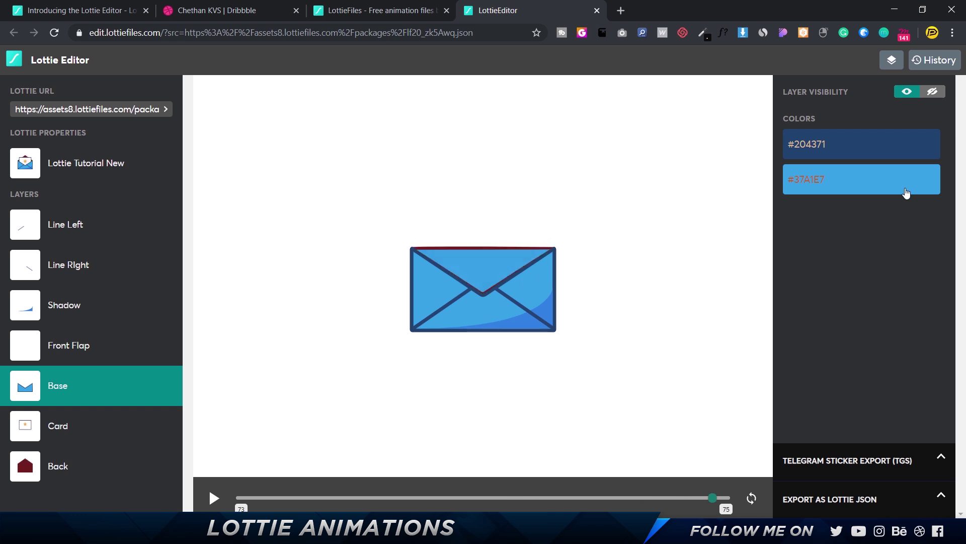
{"action": "left_click", "coordinate": [866, 147]}
{"action": "left_click_drag", "start_coordinate": [853, 263], "coordinate": [896, 269]}
{"action": "left_click", "coordinate": [880, 355]}
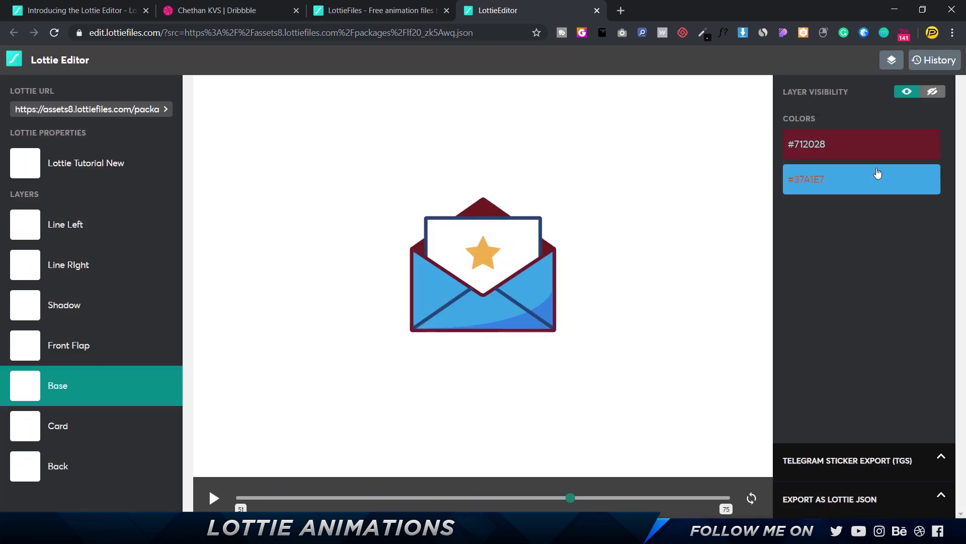
{"action": "left_click", "coordinate": [877, 174]}
{"action": "left_click_drag", "start_coordinate": [851, 298], "coordinate": [900, 302]}
{"action": "left_click", "coordinate": [887, 388]}
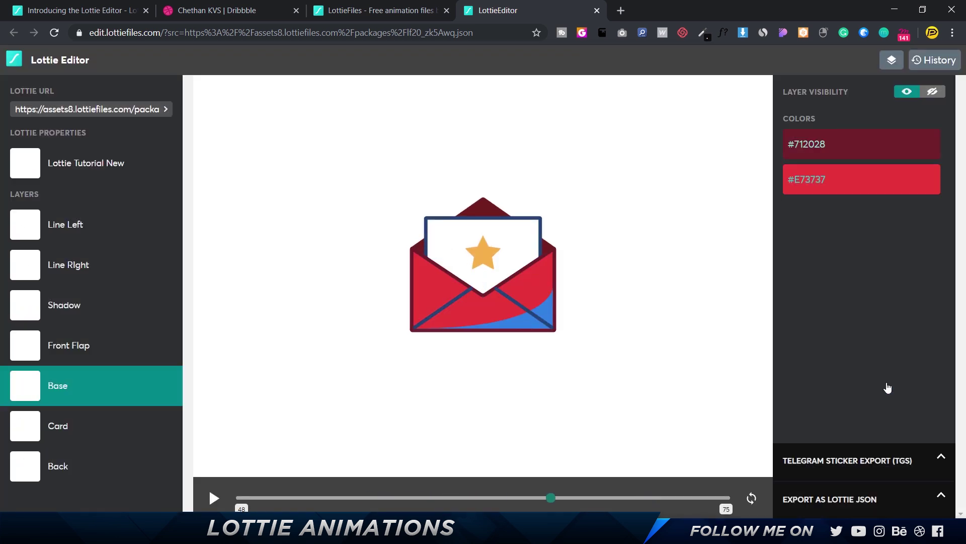
Step: Recolour the Shadow layer dark red, #730F0F
{"action": "left_click", "coordinate": [839, 151]}
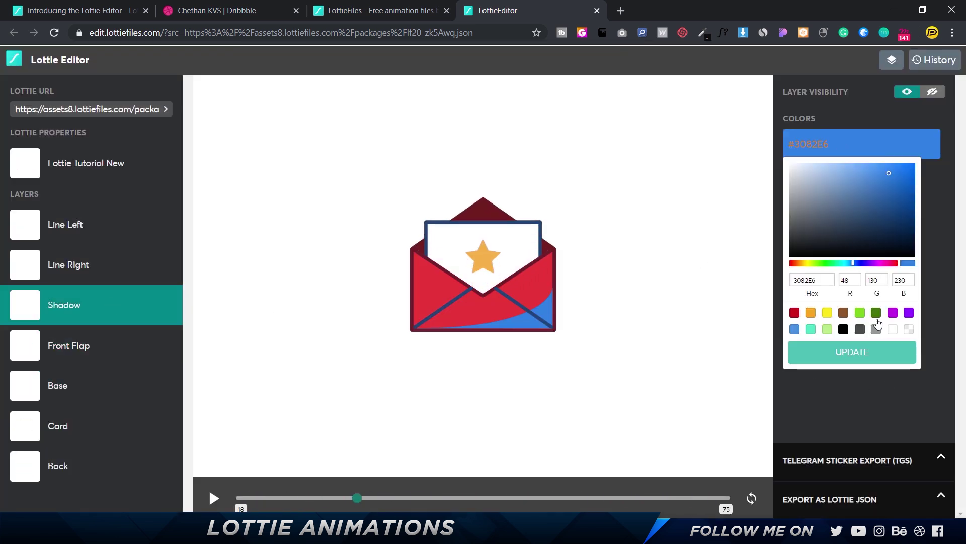
{"action": "left_click", "coordinate": [859, 262]}
{"action": "left_click_drag", "start_coordinate": [871, 268], "coordinate": [899, 269]}
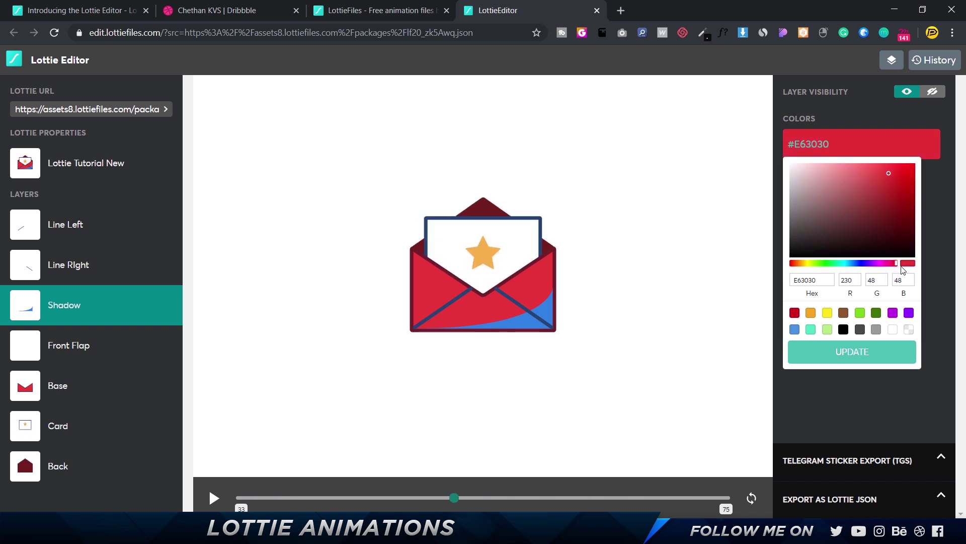
{"action": "left_click_drag", "start_coordinate": [893, 194], "coordinate": [899, 215]}
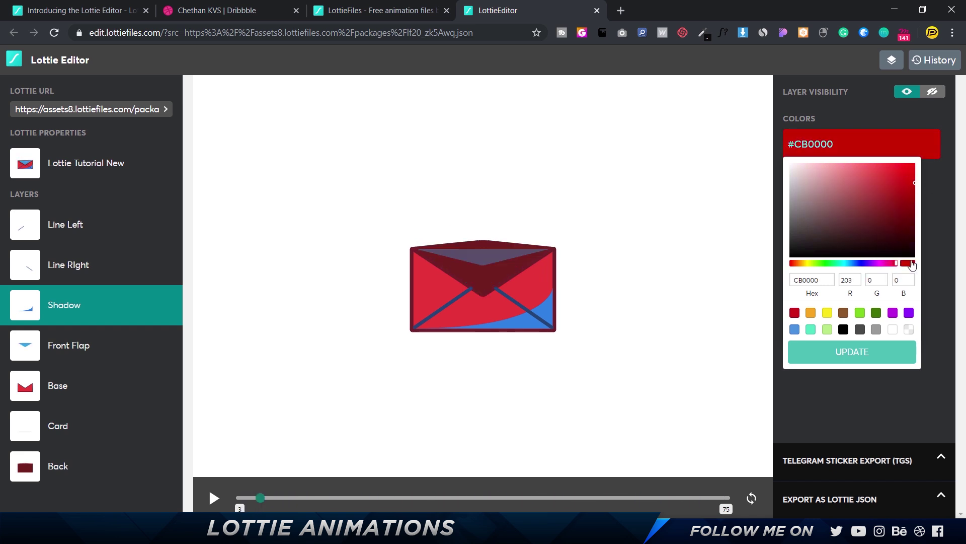
{"action": "left_click", "coordinate": [871, 359]}
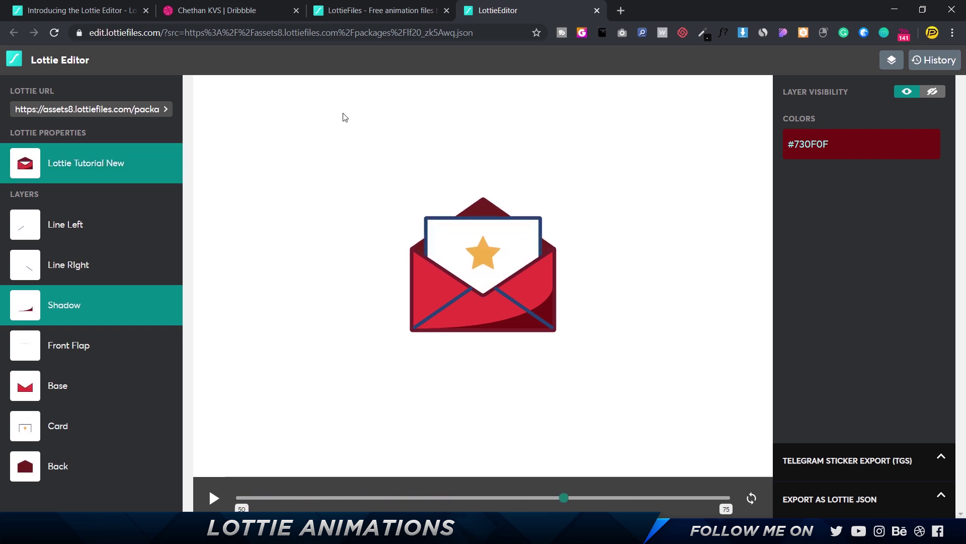
Step: Hide the Shadow layer and show it again
{"action": "left_click", "coordinate": [933, 91]}
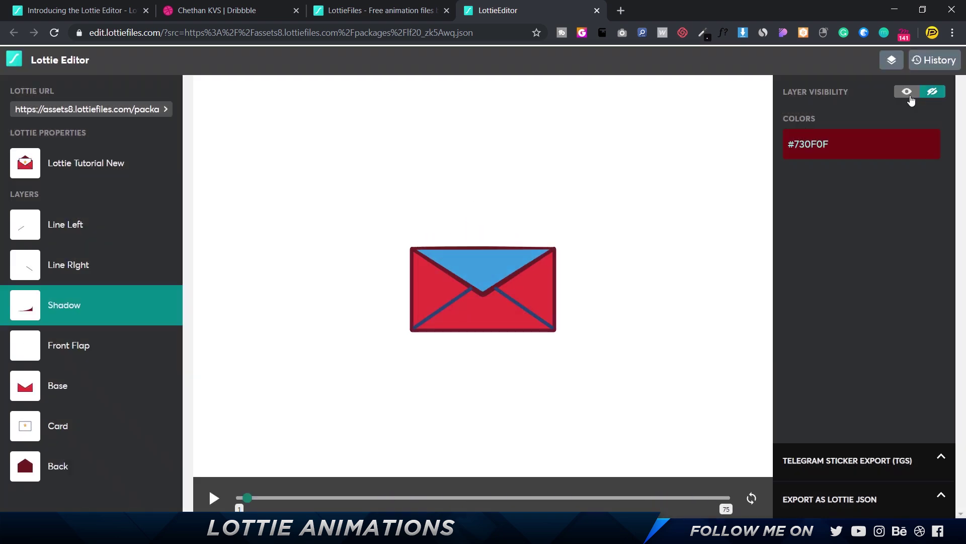
{"action": "left_click", "coordinate": [907, 93]}
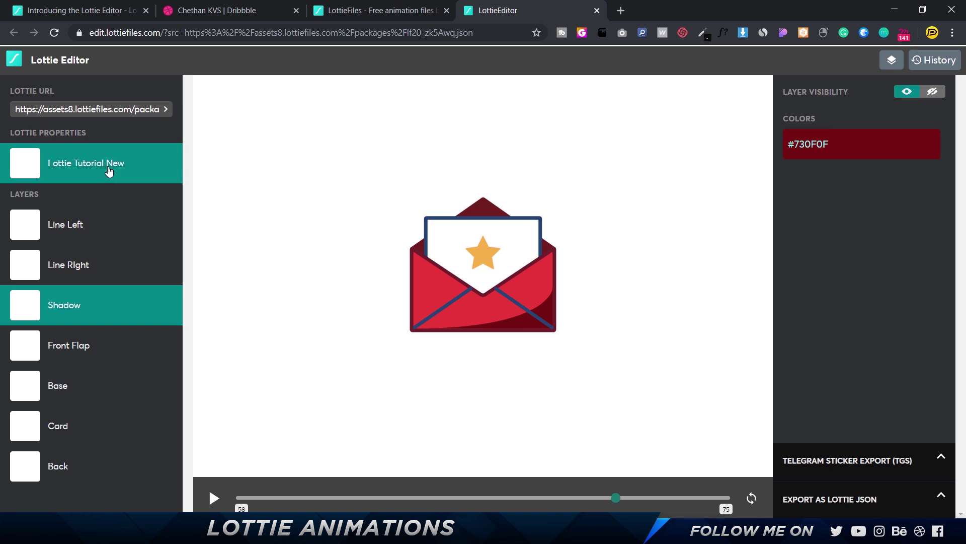
Step: Preview the whole Lottie Tutorial New animation as layer outlines and look through its version history
{"action": "left_click", "coordinate": [107, 168]}
{"action": "double_click", "coordinate": [889, 61]}
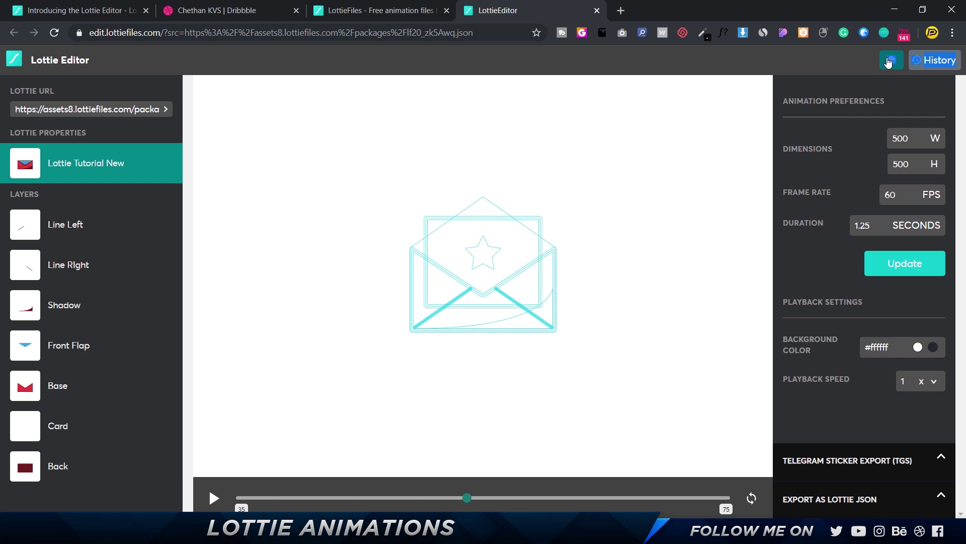
{"action": "left_click", "coordinate": [889, 62]}
{"action": "left_click", "coordinate": [944, 61]}
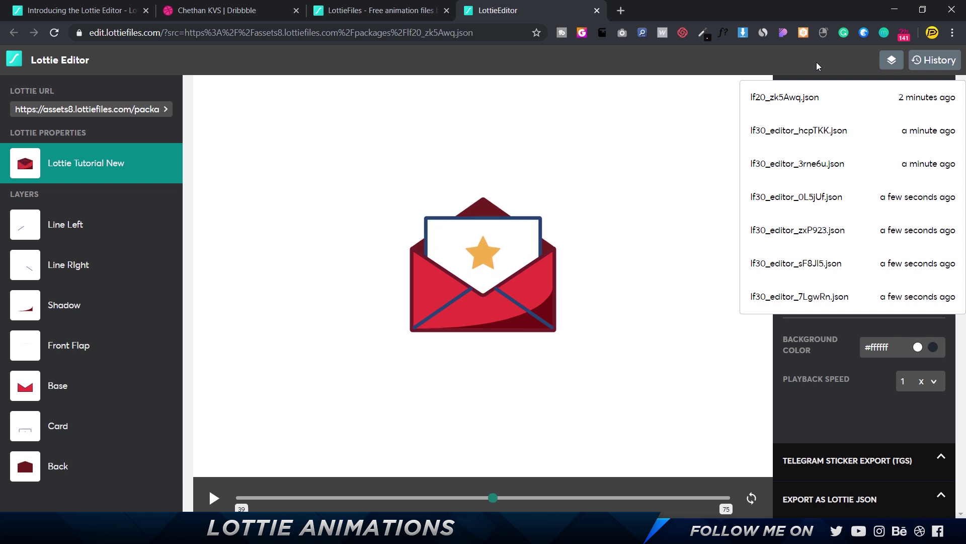
{"action": "left_click", "coordinate": [931, 60]}
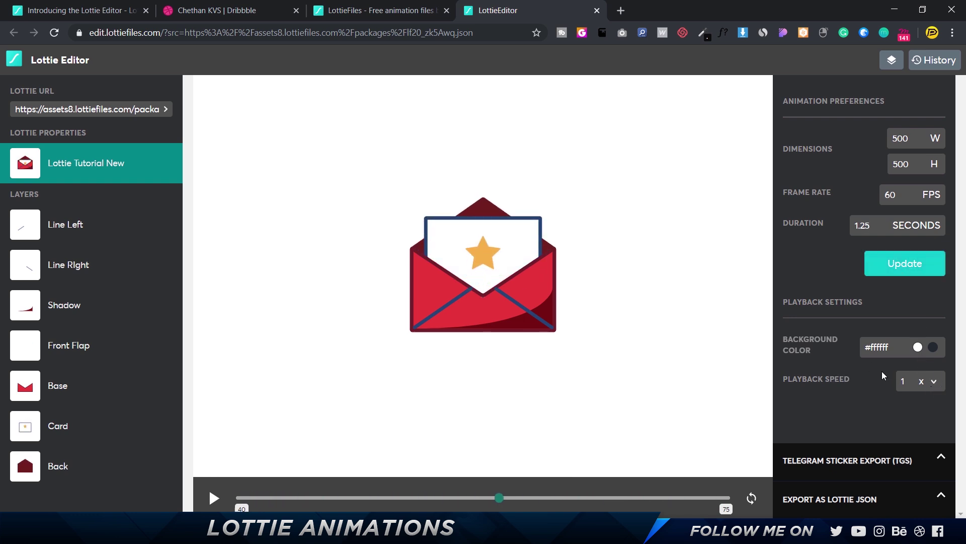
Step: Check the Telegram sticker export requirements and update the animation's dimensions to 512 by 512
{"action": "left_click", "coordinate": [857, 461]}
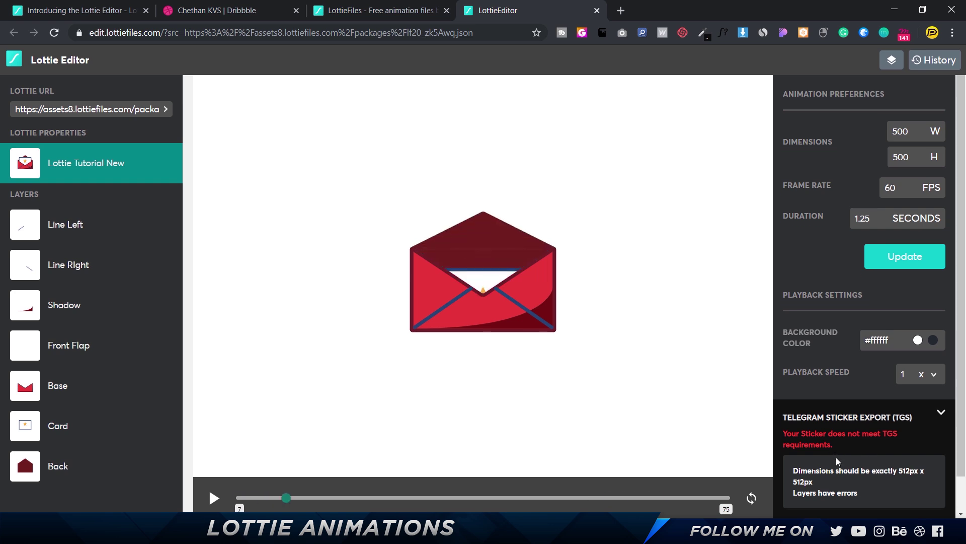
{"action": "scroll", "coordinate": [831, 448], "scroll_direction": "down", "scroll_amount": 1}
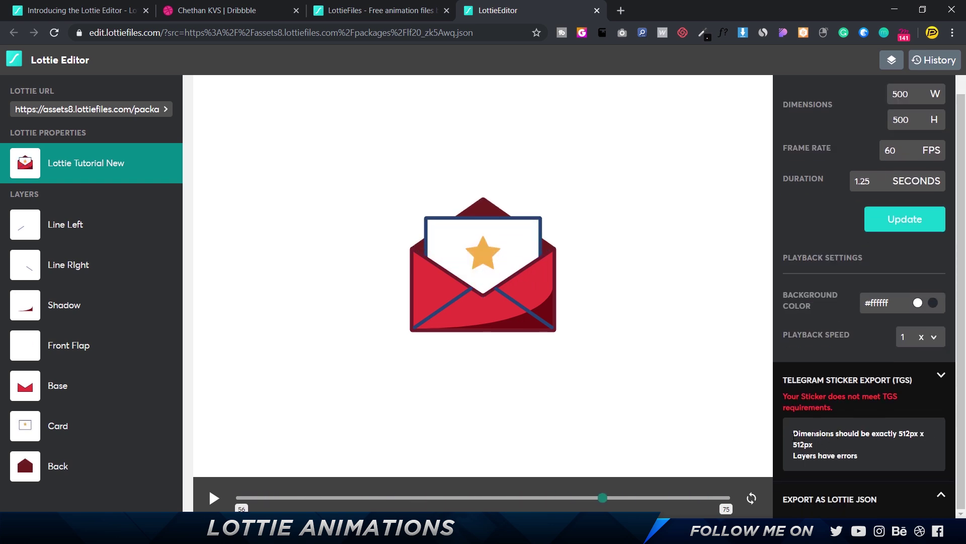
{"action": "scroll", "coordinate": [874, 139], "scroll_direction": "up", "scroll_amount": 1}
{"action": "double_click", "coordinate": [908, 144]}
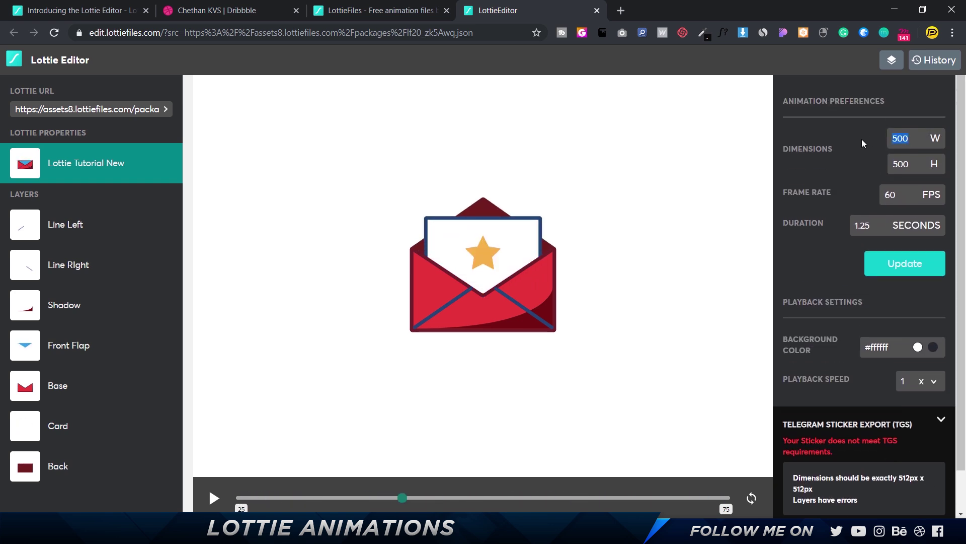
{"action": "type", "text": "512"}
{"action": "key", "text": "Tab"}
{"action": "type", "text": "512"}
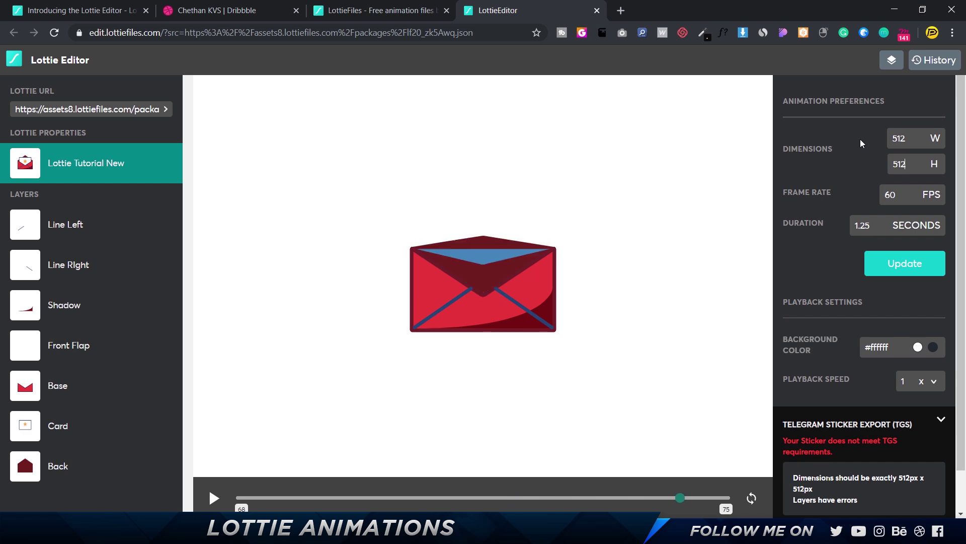
{"action": "scroll", "coordinate": [885, 360], "scroll_direction": "down", "scroll_amount": 1}
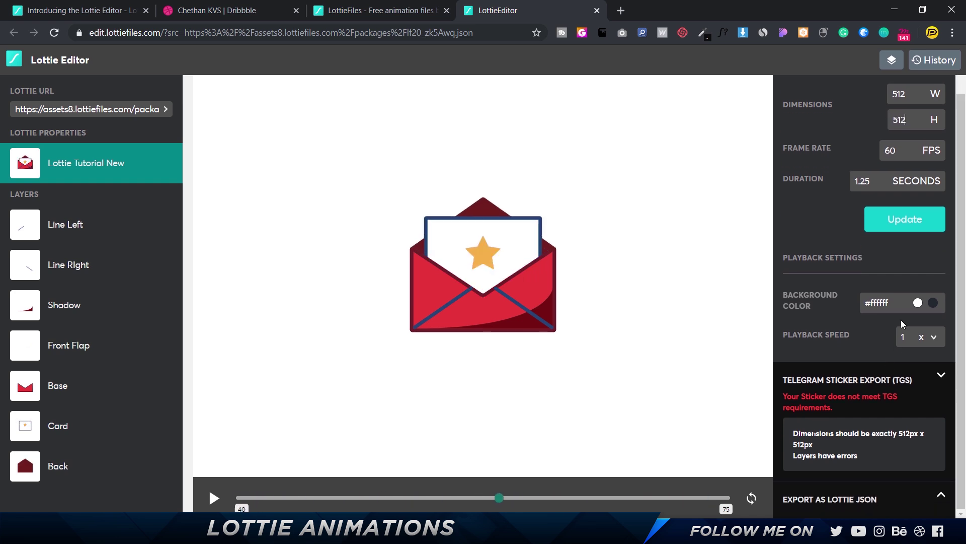
{"action": "left_click", "coordinate": [901, 219]}
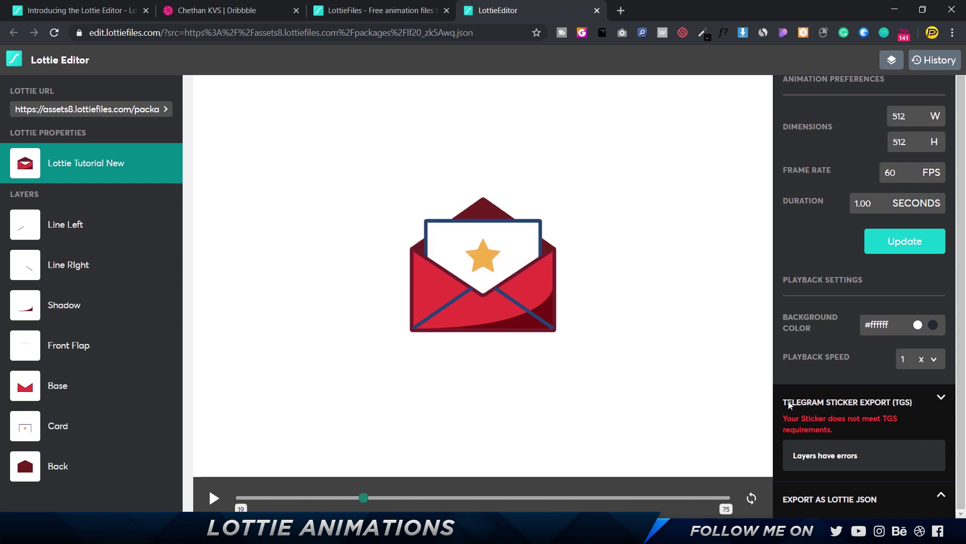
Step: Review the remaining Telegram sticker export errors and expand the Lottie JSON export options
{"action": "left_click_drag", "start_coordinate": [785, 402], "coordinate": [897, 400]}
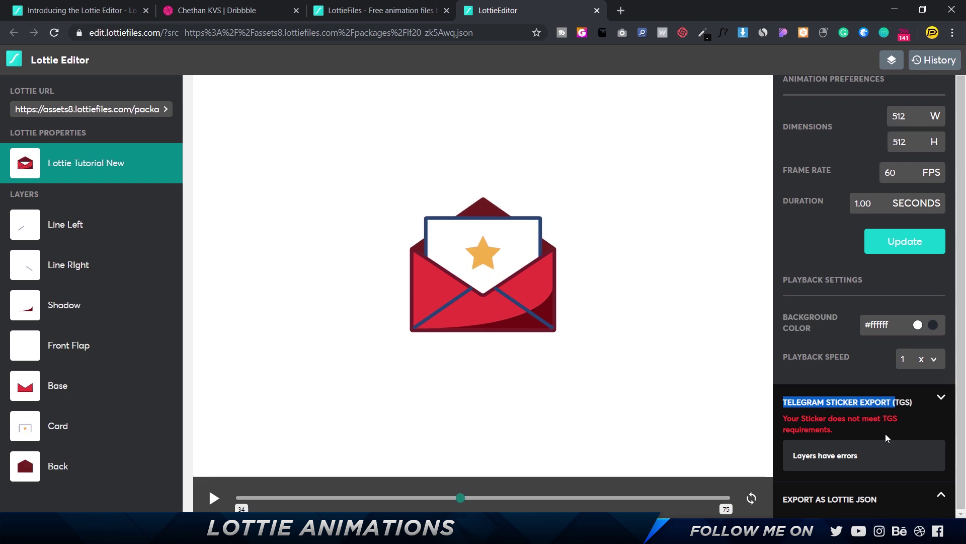
{"action": "left_click", "coordinate": [886, 433]}
{"action": "scroll", "coordinate": [868, 418], "scroll_direction": "down", "scroll_amount": 1}
{"action": "scroll", "coordinate": [868, 418], "scroll_direction": "down", "scroll_amount": 1}
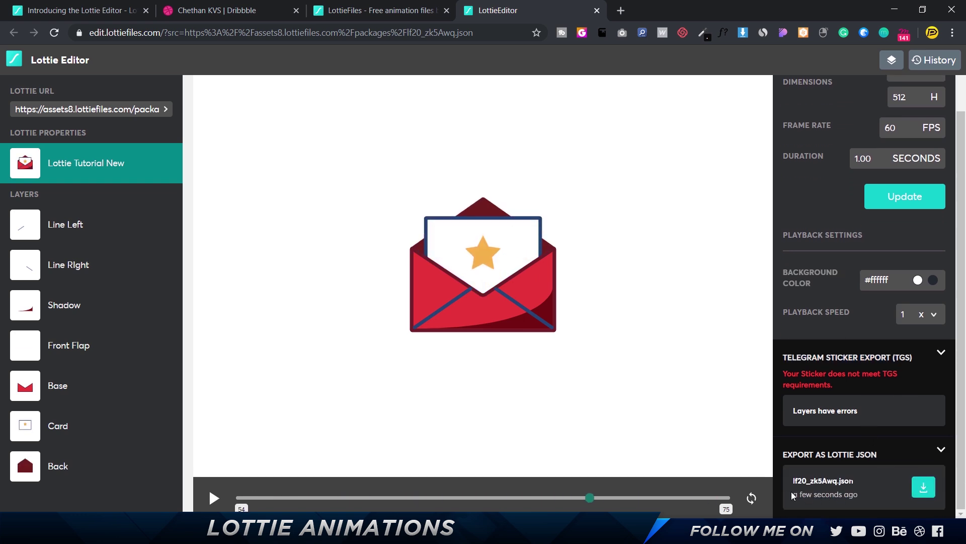